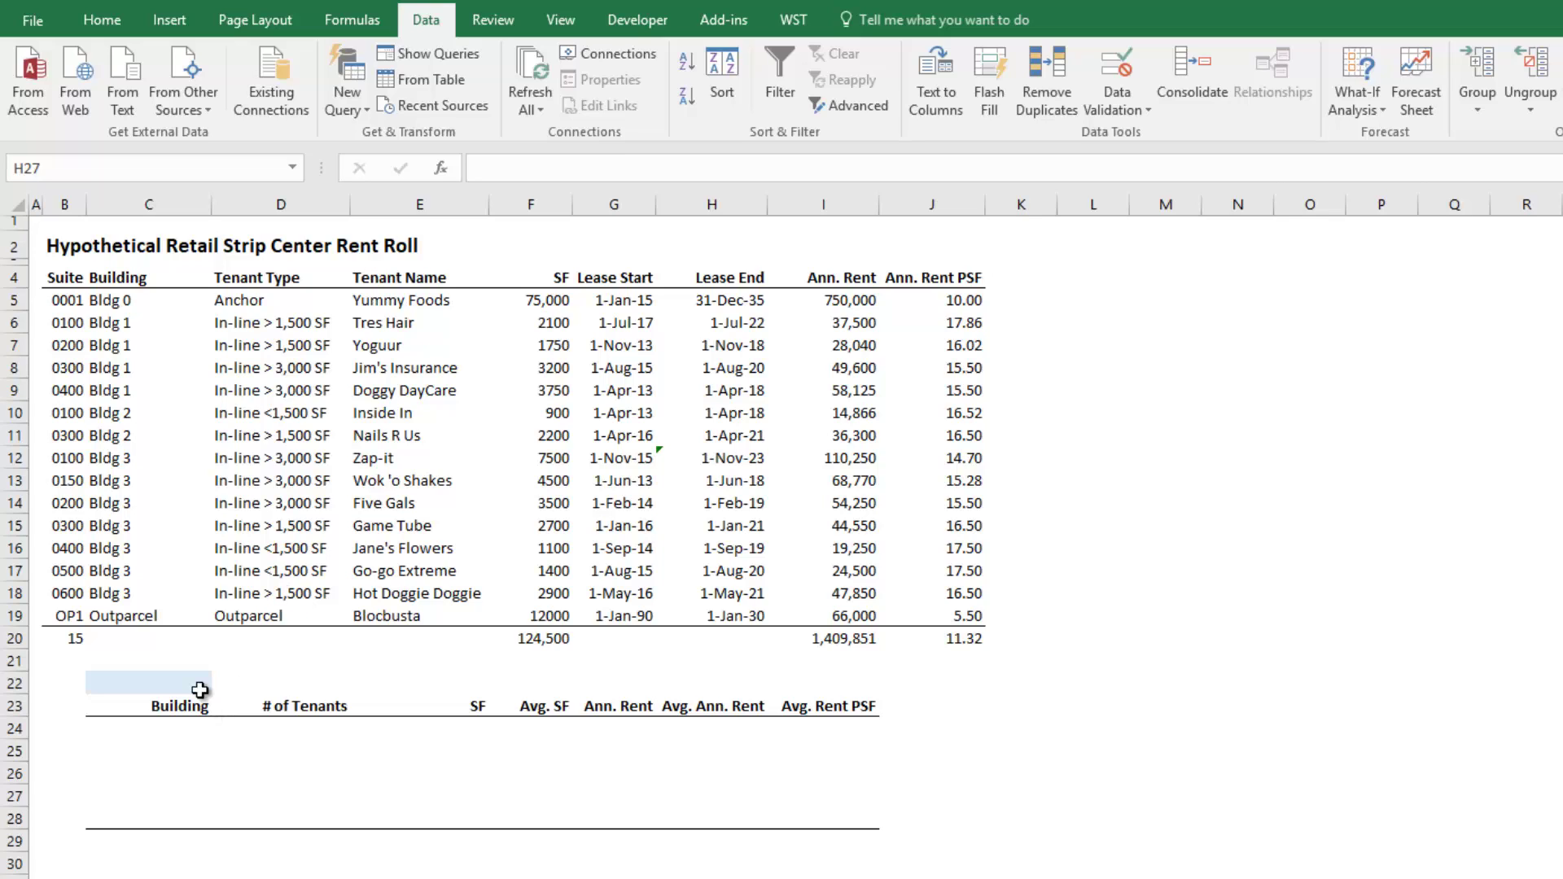
Copy the rent roll's building names C5:C19 into a spare helper area at C30.
{"action": "left_click", "coordinate": [174, 688]}
{"action": "left_click", "coordinate": [175, 719]}
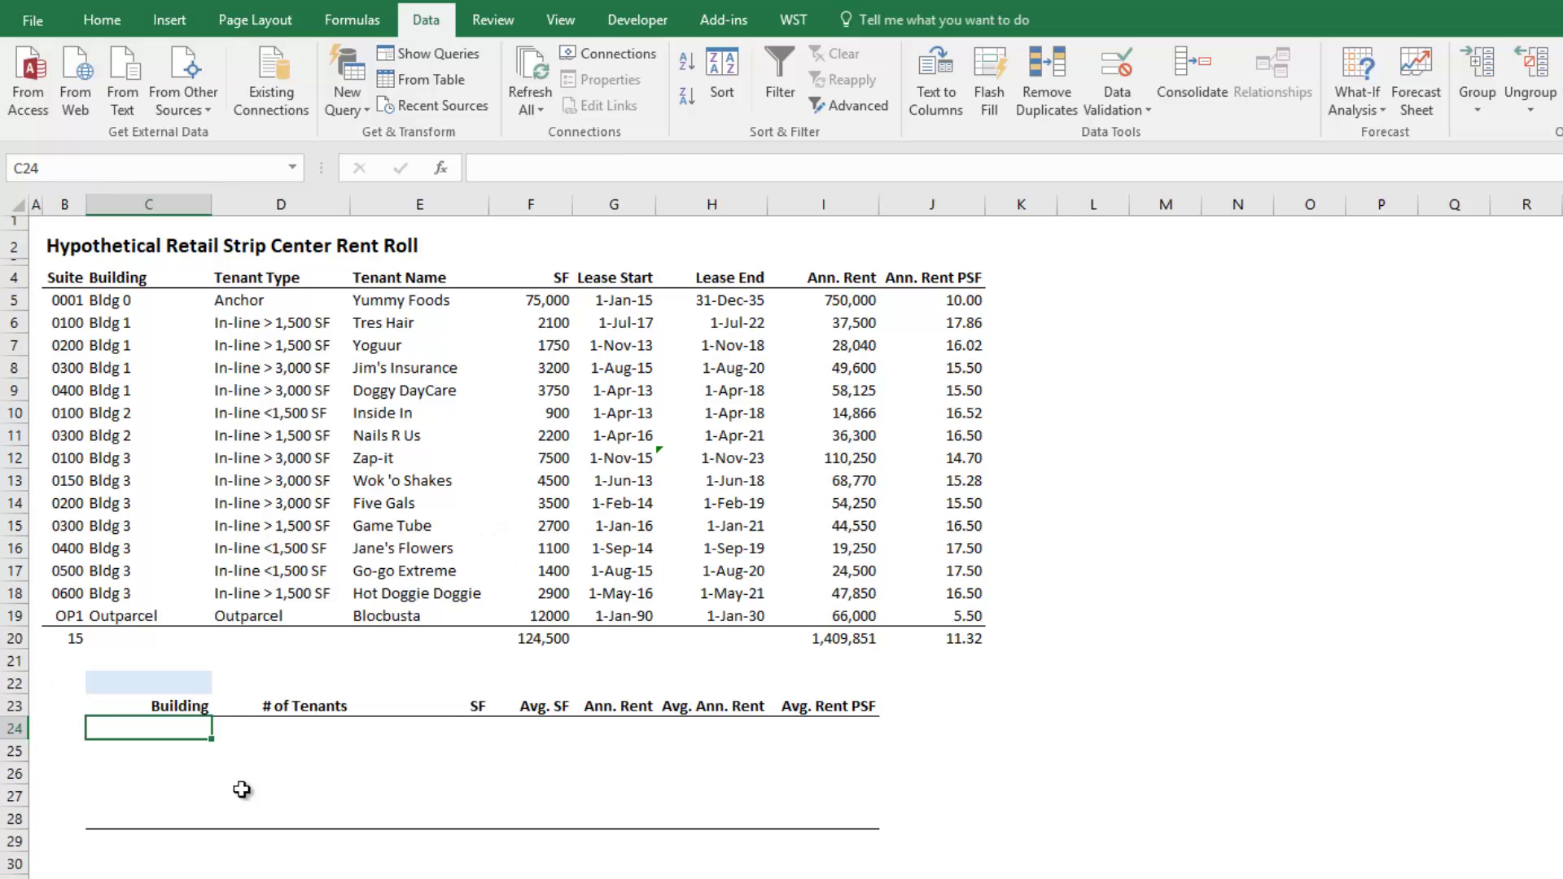
{"action": "left_click_drag", "start_coordinate": [157, 729], "coordinate": [403, 747]}
{"action": "left_click_drag", "start_coordinate": [147, 304], "coordinate": [161, 607]}
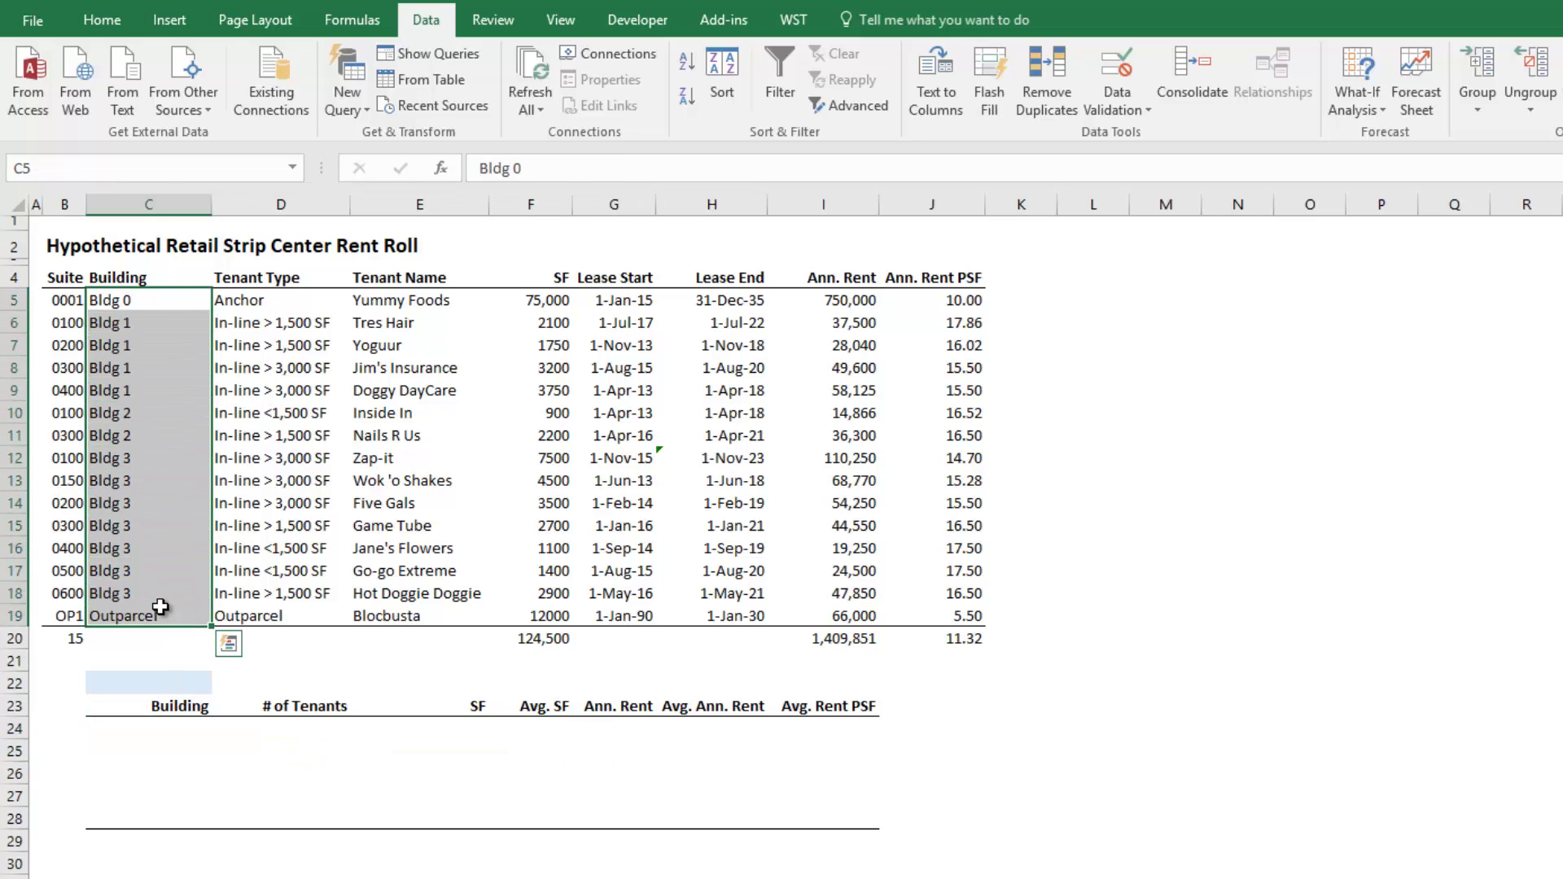
{"action": "key", "text": "ctrl+c"}
{"action": "left_click", "coordinate": [133, 857]}
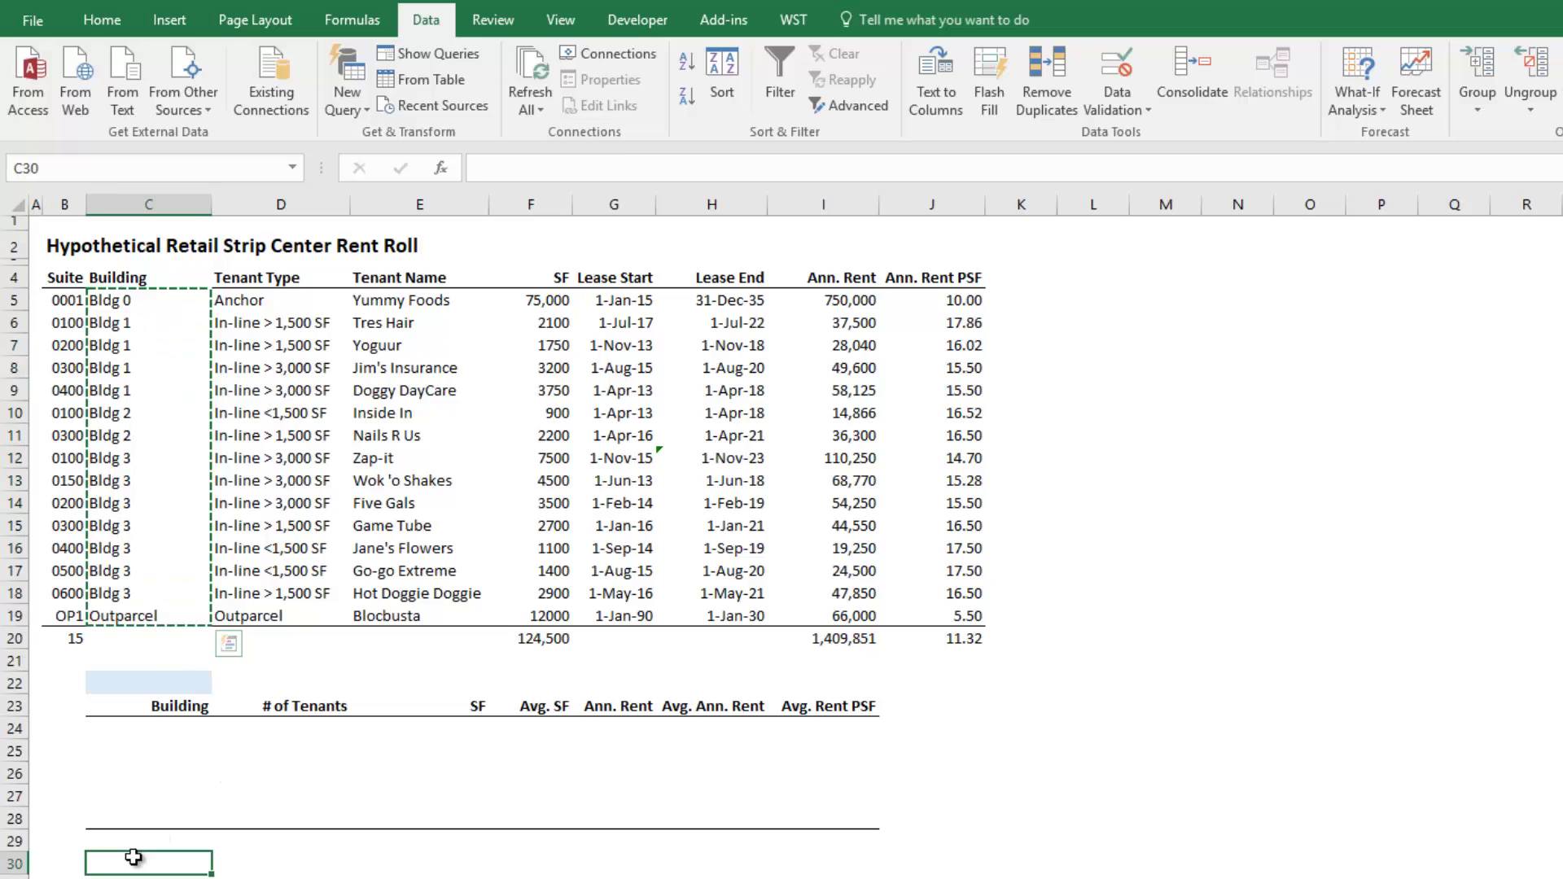
{"action": "key", "text": "alt+h"}
{"action": "key", "text": "ctrl+v"}
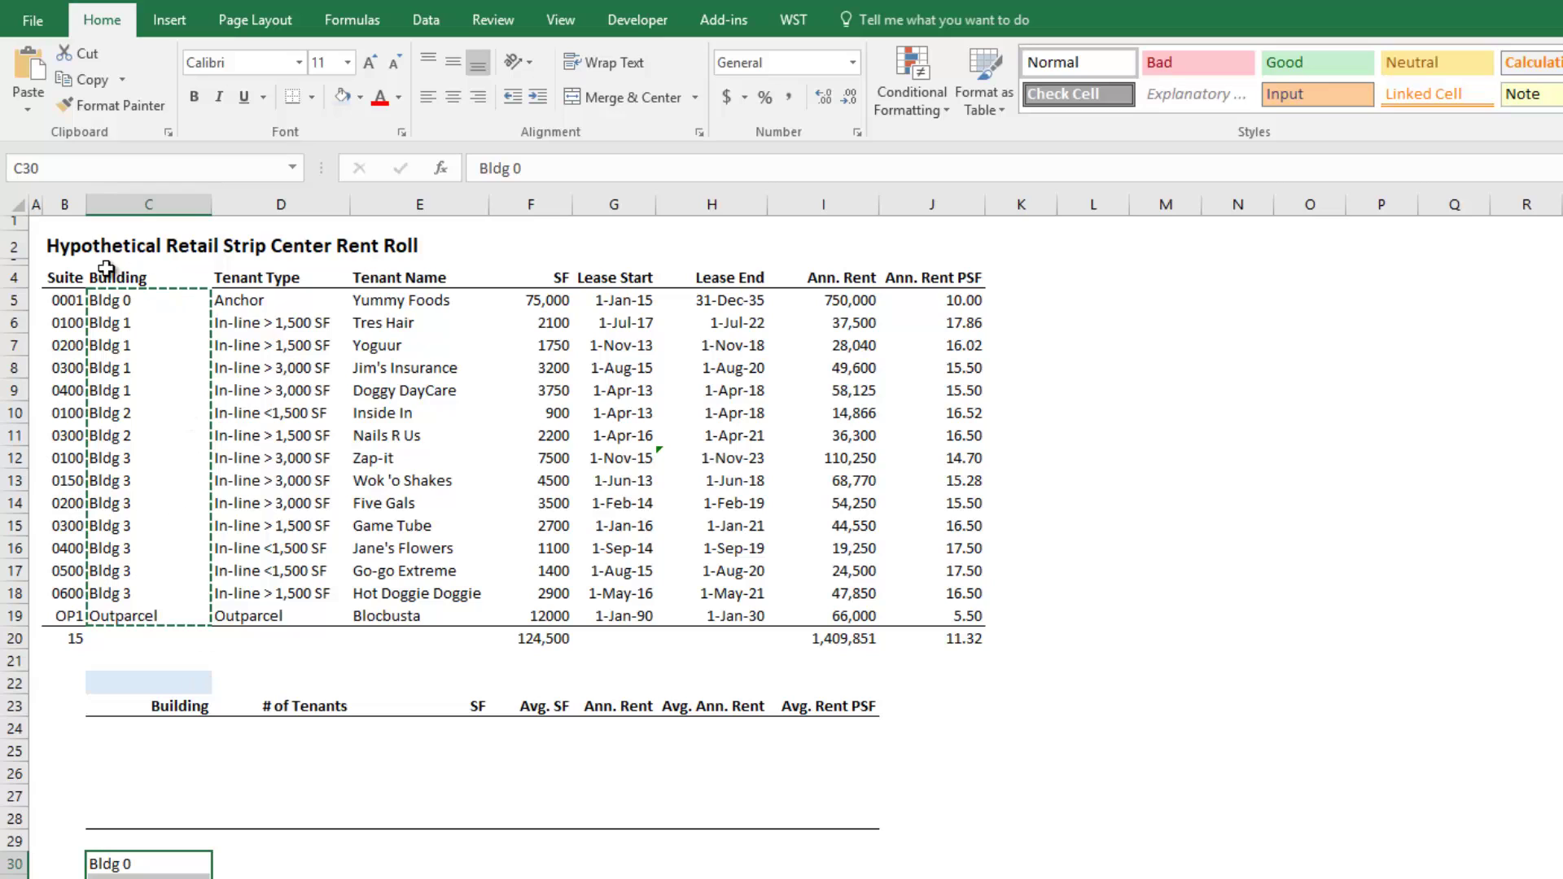
Remove duplicate building names from the pasted helper list with Data > Remove Duplicates.
{"action": "scroll", "coordinate": [183, 358], "scroll_direction": "down", "scroll_amount": 3}
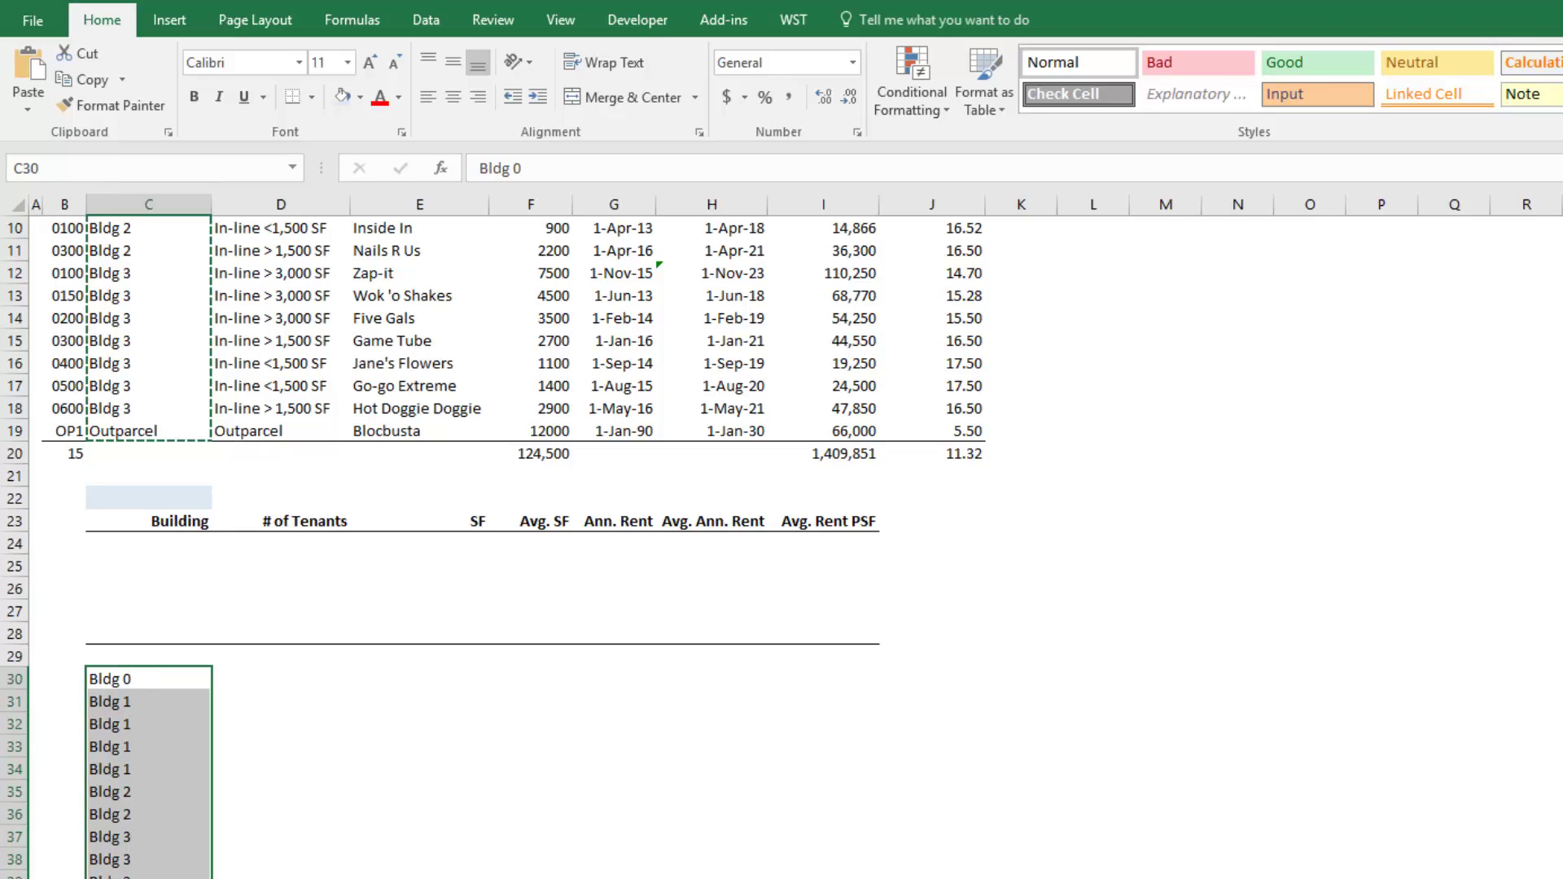
{"action": "left_click", "coordinate": [423, 22]}
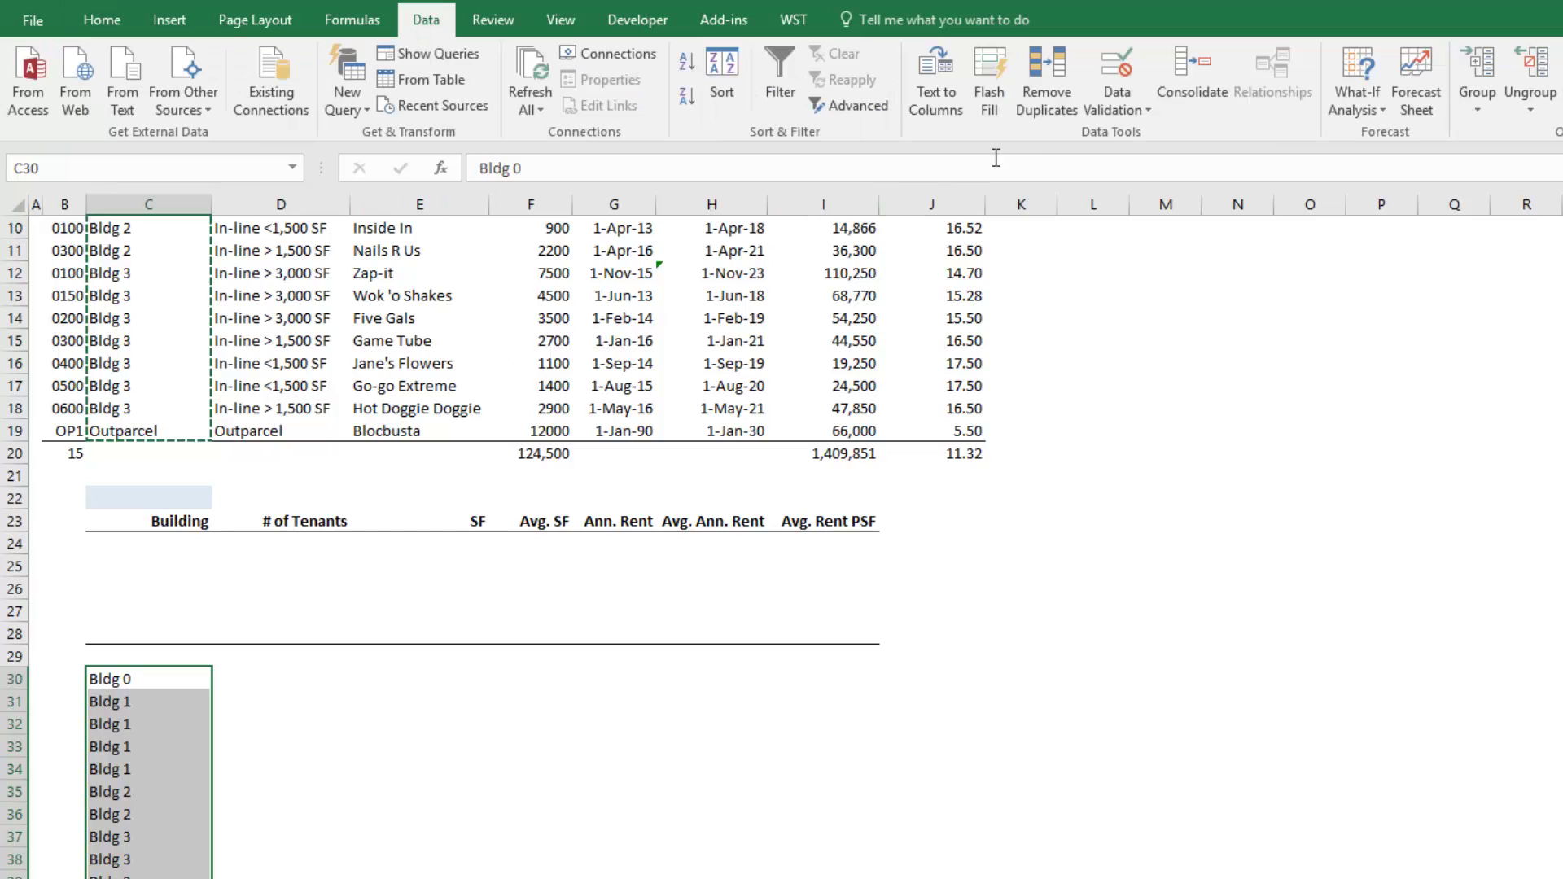
{"action": "left_click", "coordinate": [1045, 98]}
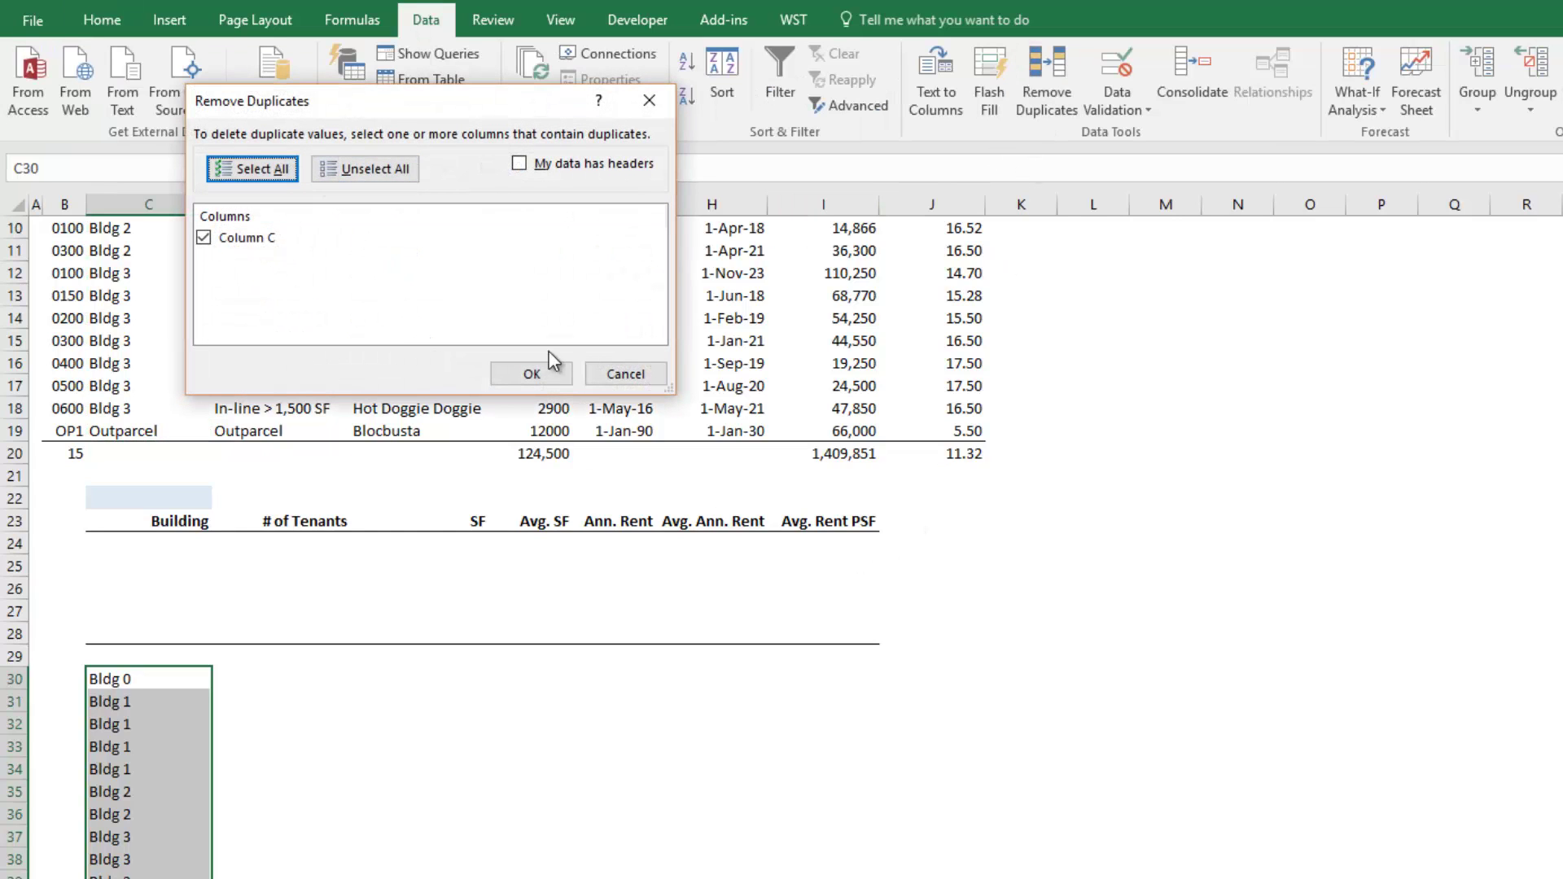
{"action": "left_click", "coordinate": [525, 372]}
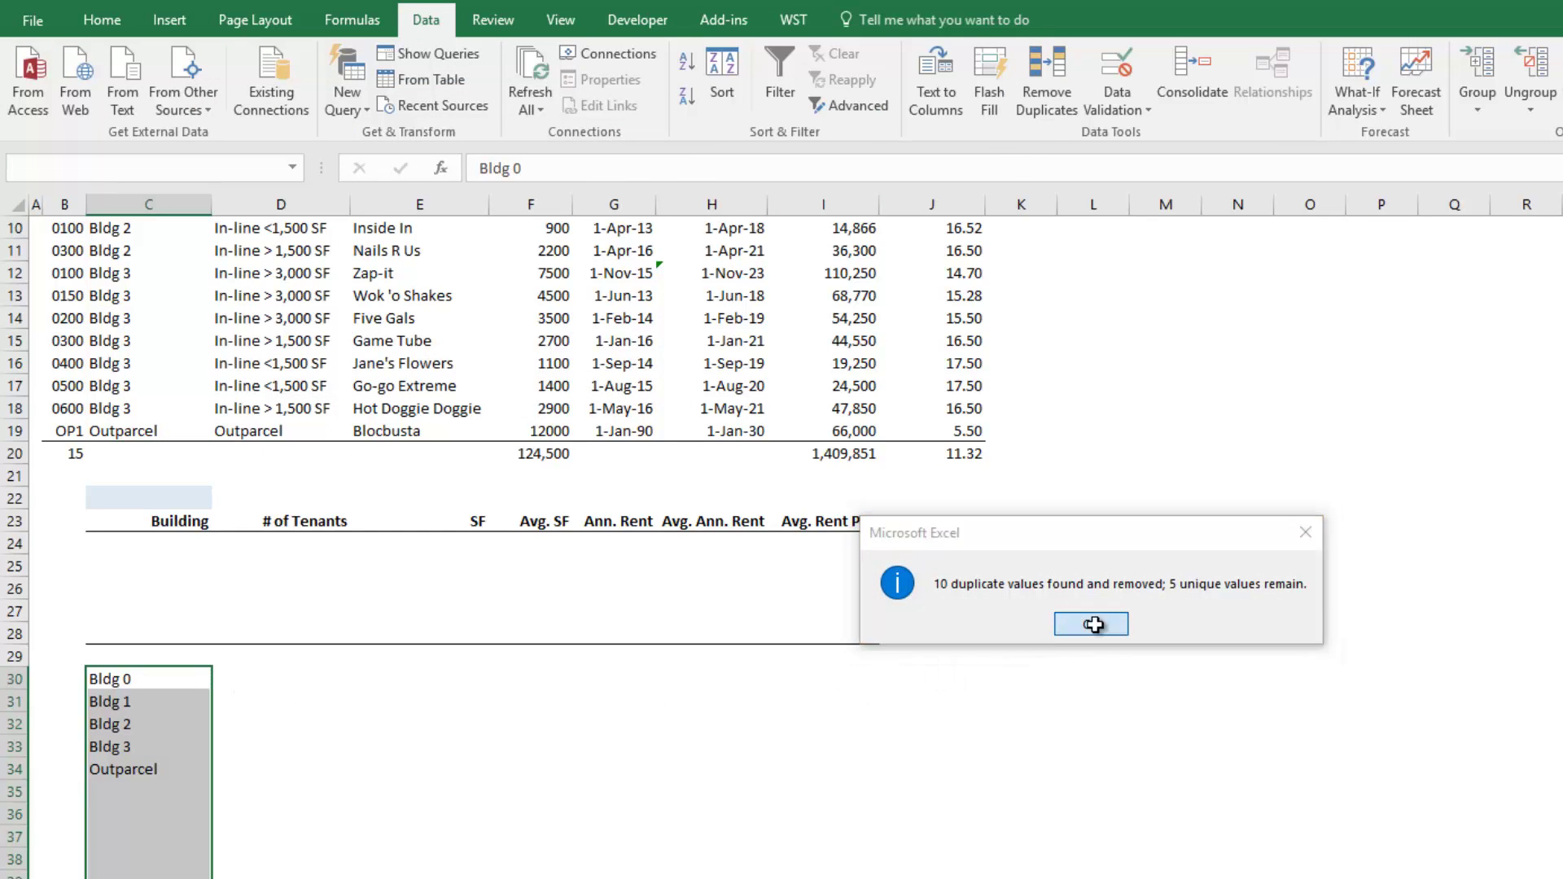
{"action": "left_click", "coordinate": [1093, 623]}
Paste the five unique building names, Bldg 0 through Outparcel, into C24:C28.
{"action": "left_click", "coordinate": [188, 724]}
{"action": "left_click_drag", "start_coordinate": [171, 676], "coordinate": [177, 763]}
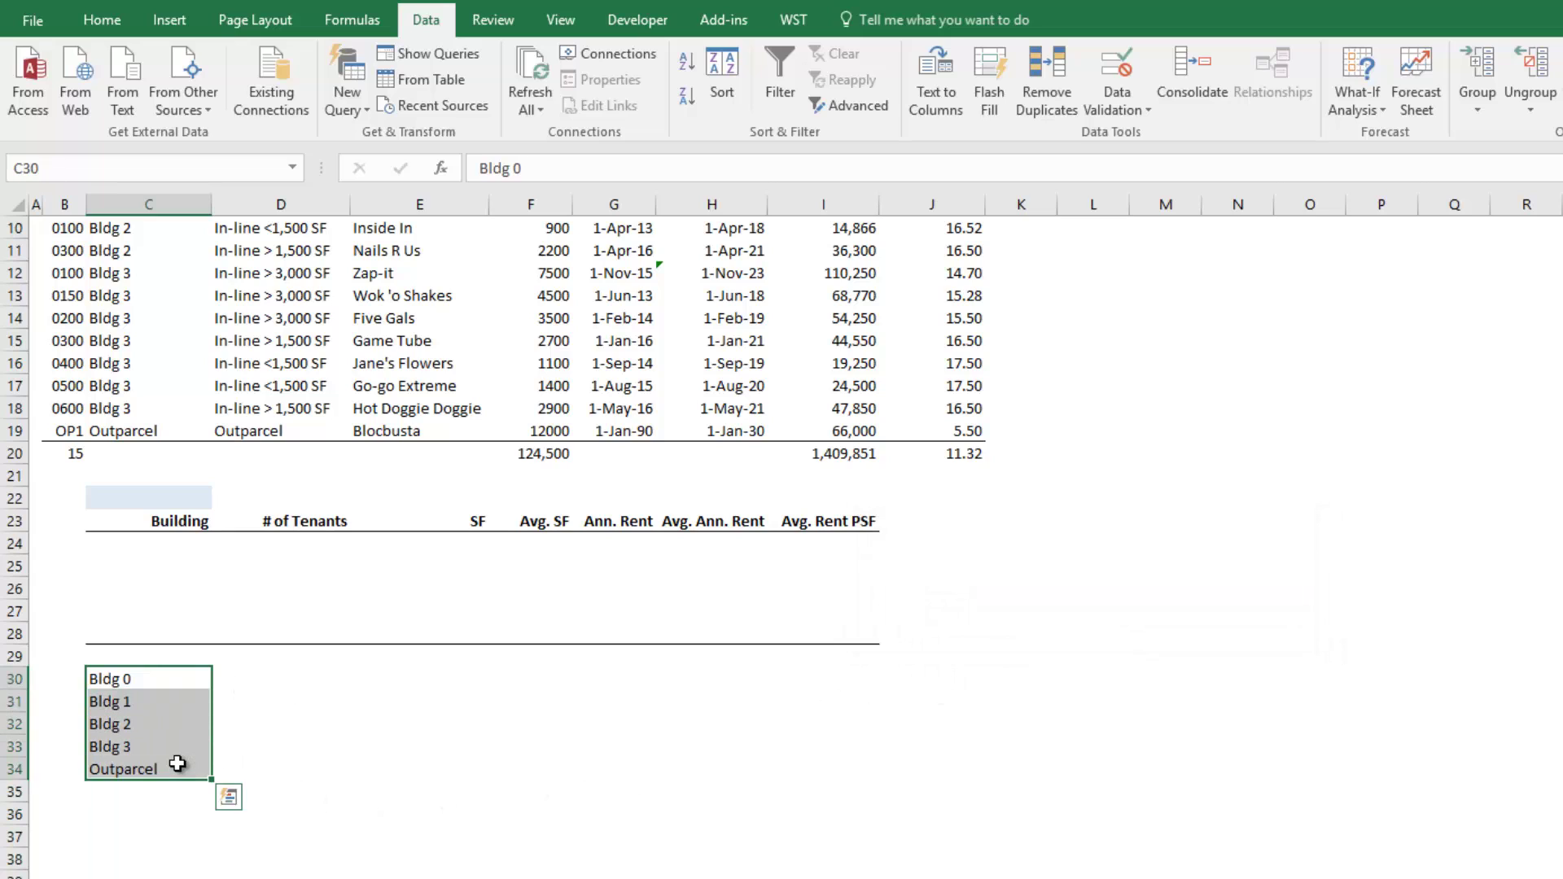
{"action": "key", "text": "ctrl+c"}
{"action": "left_click", "coordinate": [188, 542]}
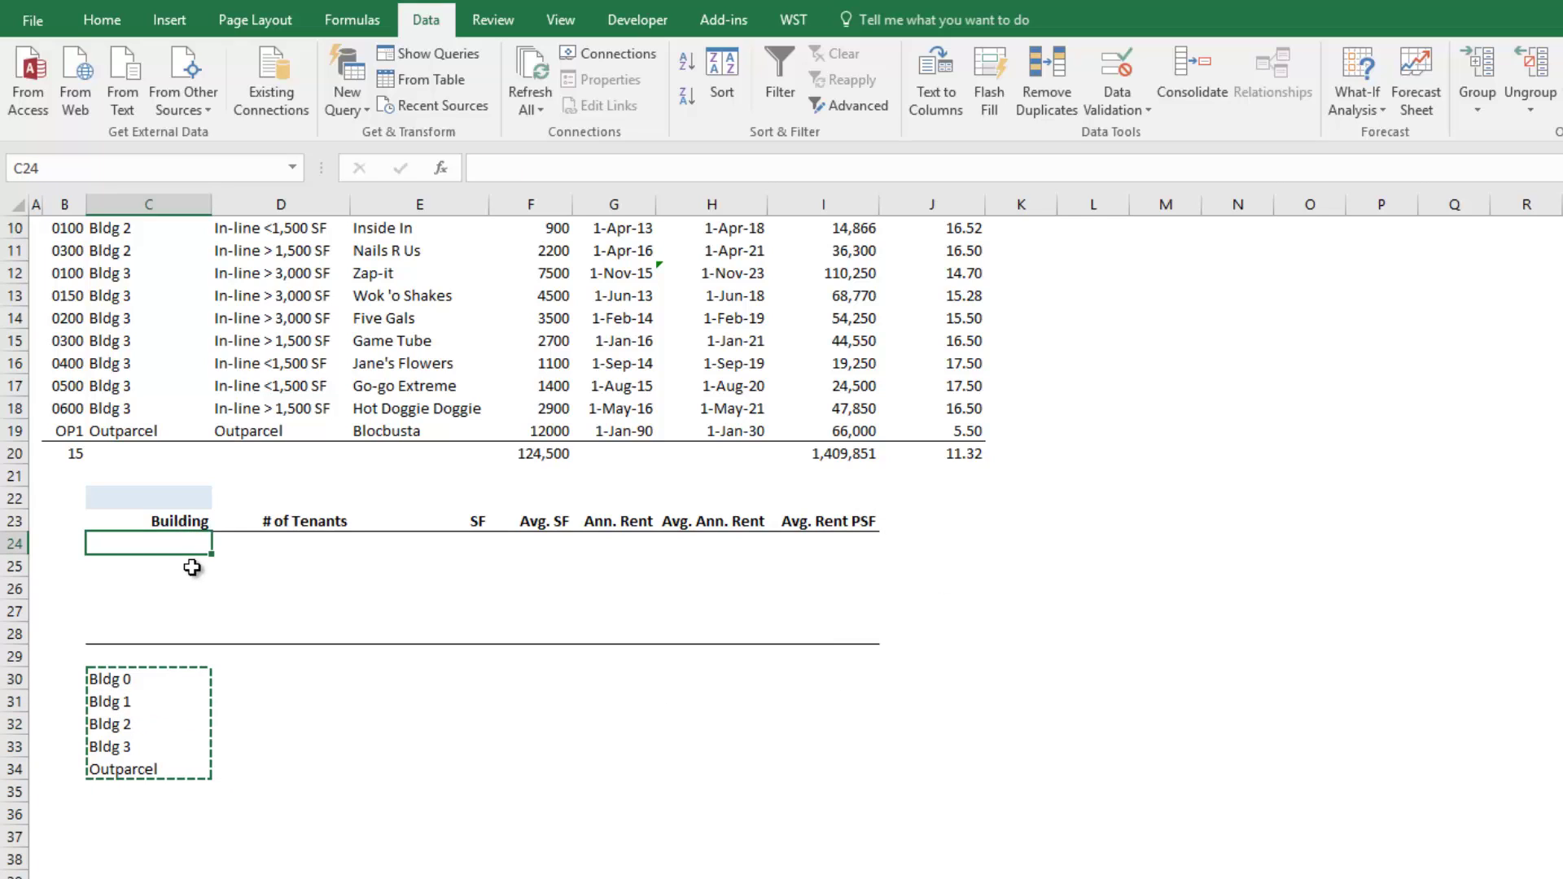
{"action": "key", "text": "alt+h"}
{"action": "key", "text": "ctrl+v"}
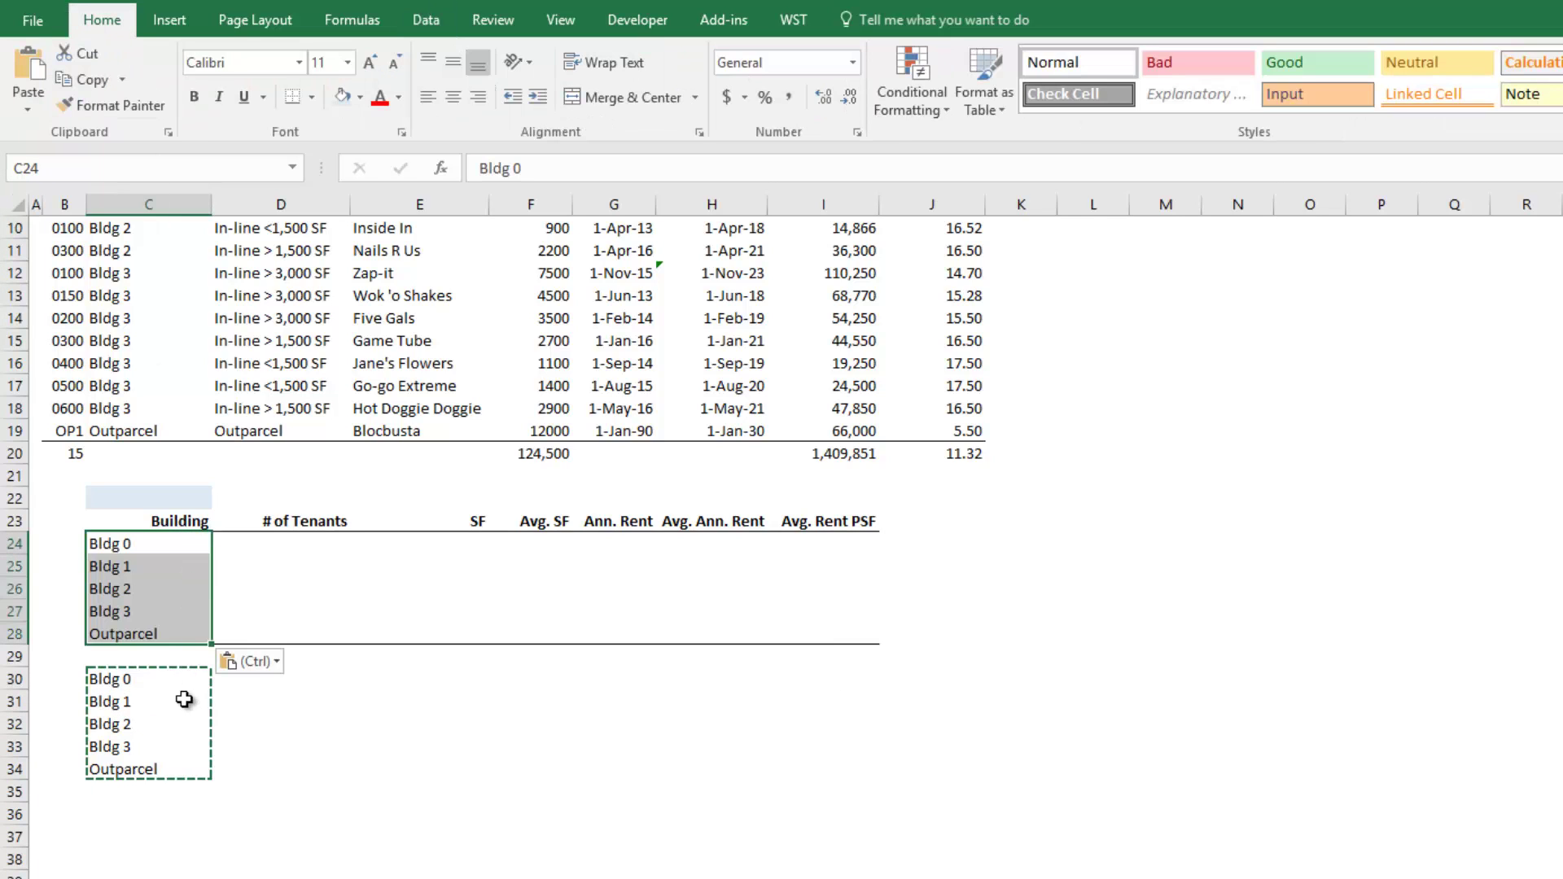
Clear the temporary helper list in C30:C34.
{"action": "left_click_drag", "start_coordinate": [181, 676], "coordinate": [179, 761]}
{"action": "key", "text": "Delete"}
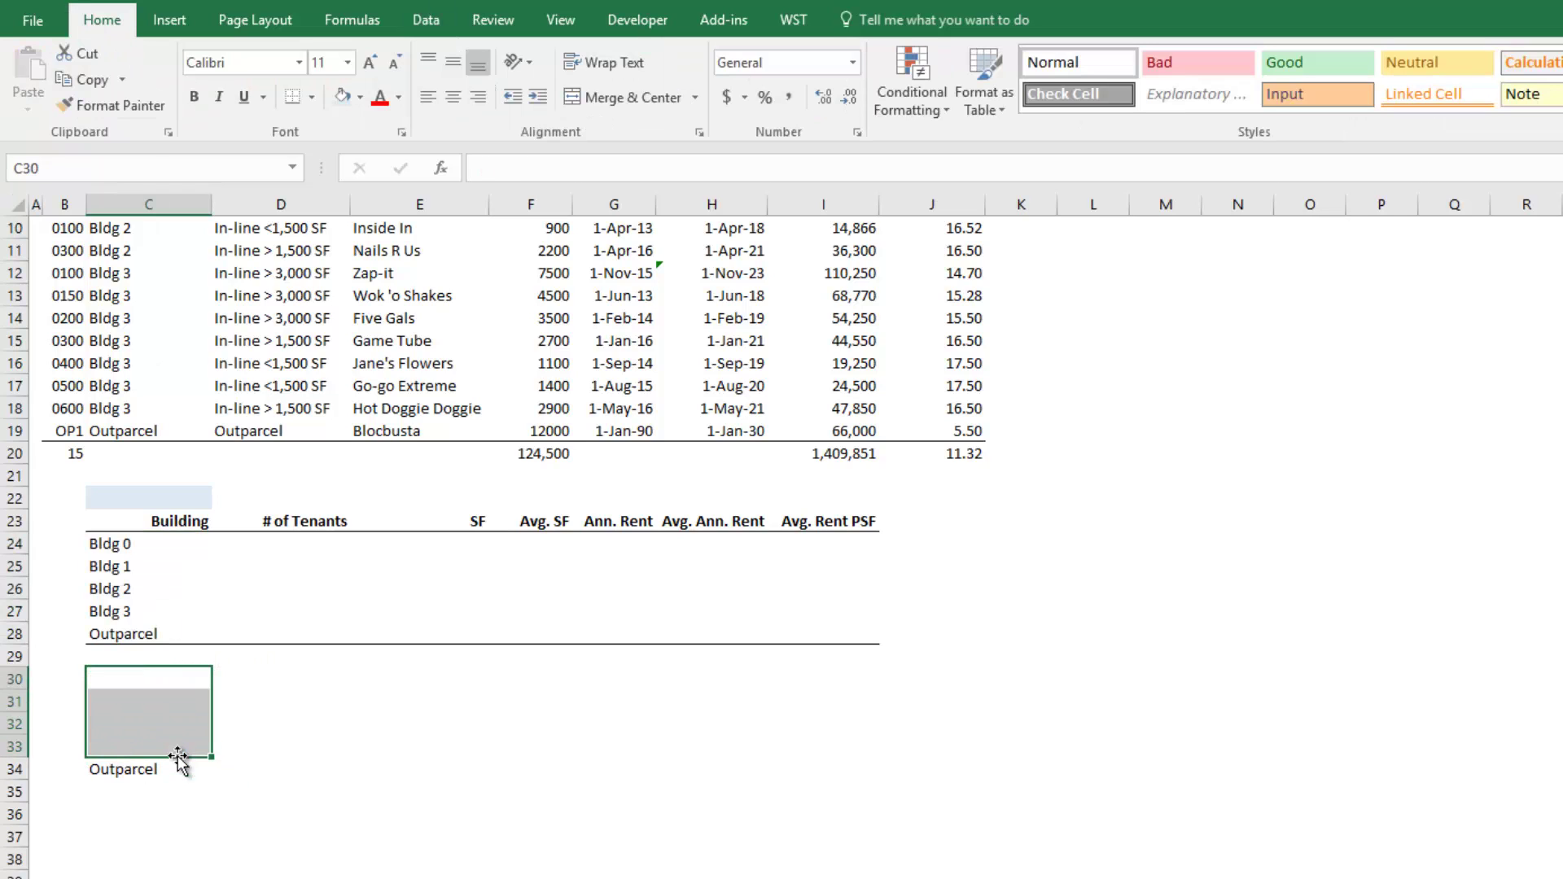
{"action": "key", "text": "Down"}
{"action": "key", "text": "Down"}
{"action": "key", "text": "Down"}
{"action": "key", "text": "Down"}
{"action": "key", "text": "Delete"}
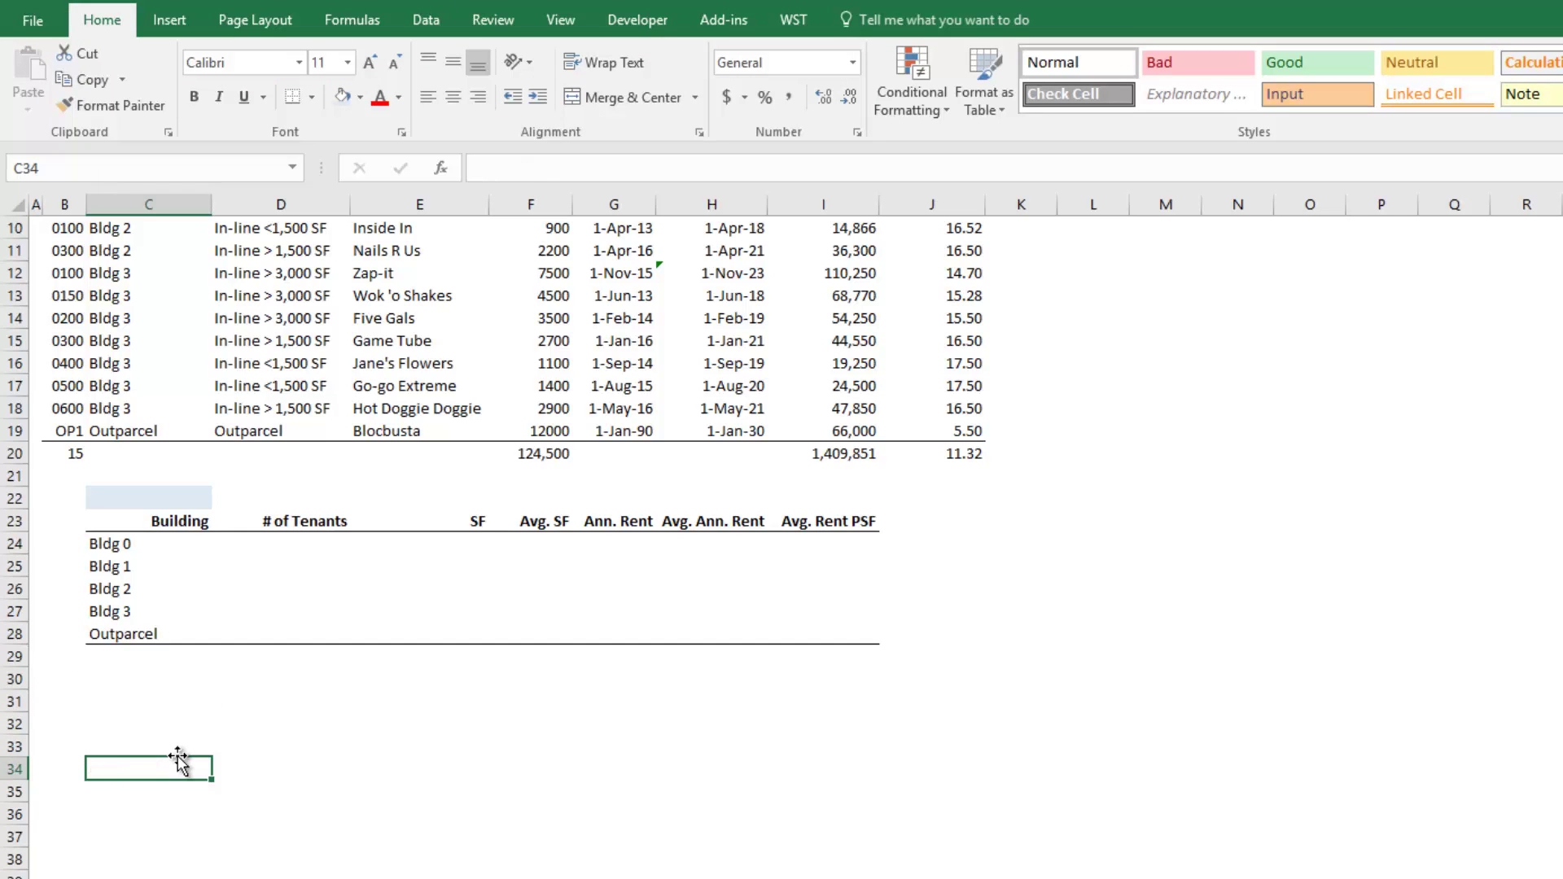
{"action": "scroll", "coordinate": [178, 761], "scroll_direction": "up", "scroll_amount": 3}
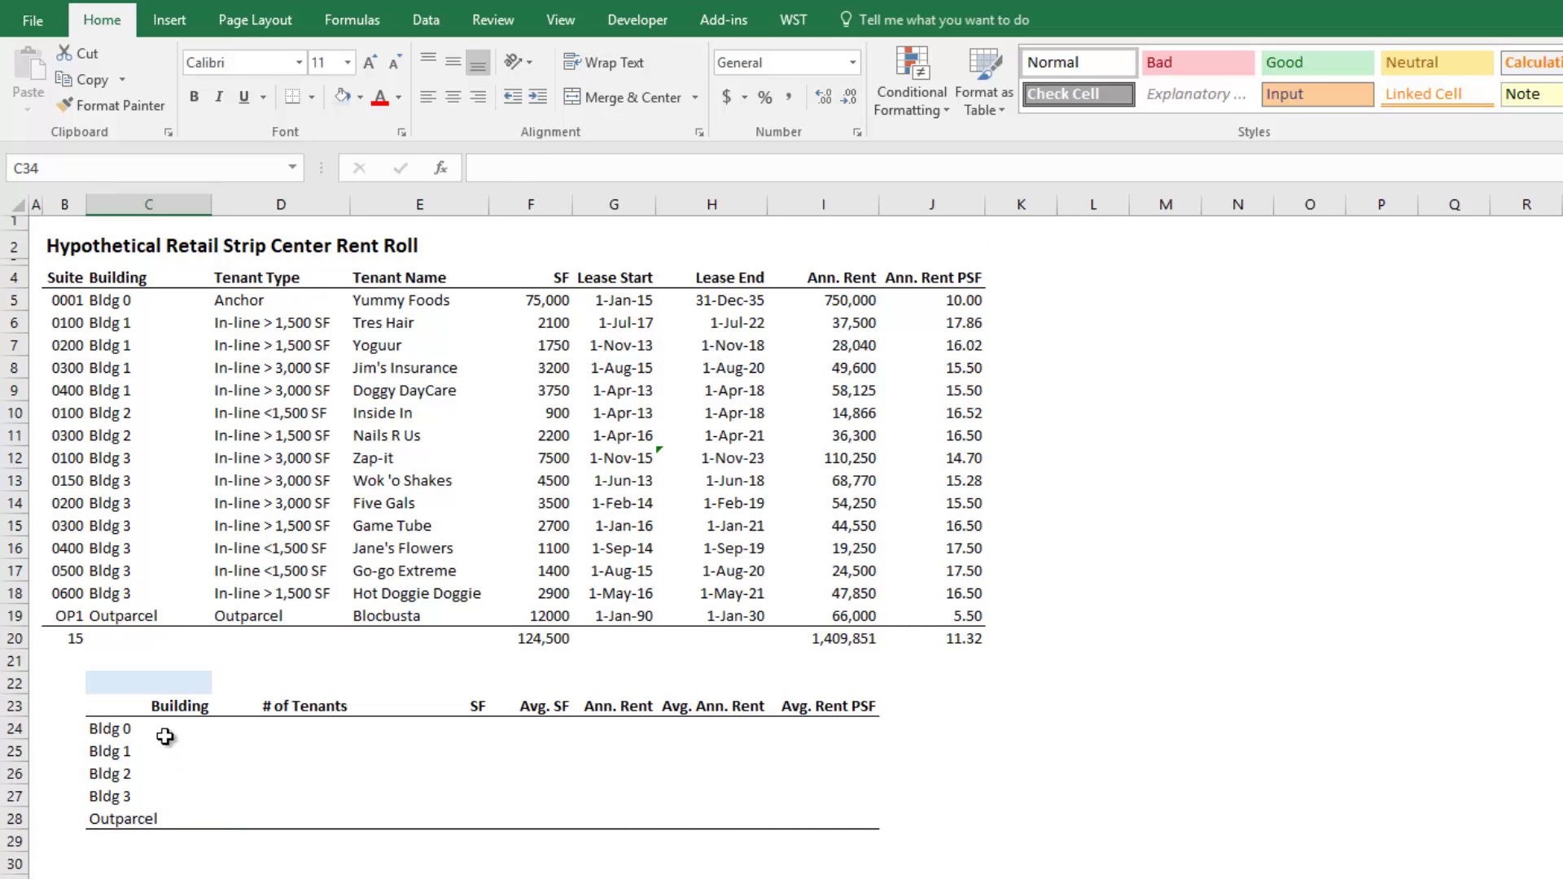
{"action": "left_click_drag", "start_coordinate": [167, 728], "coordinate": [175, 811]}
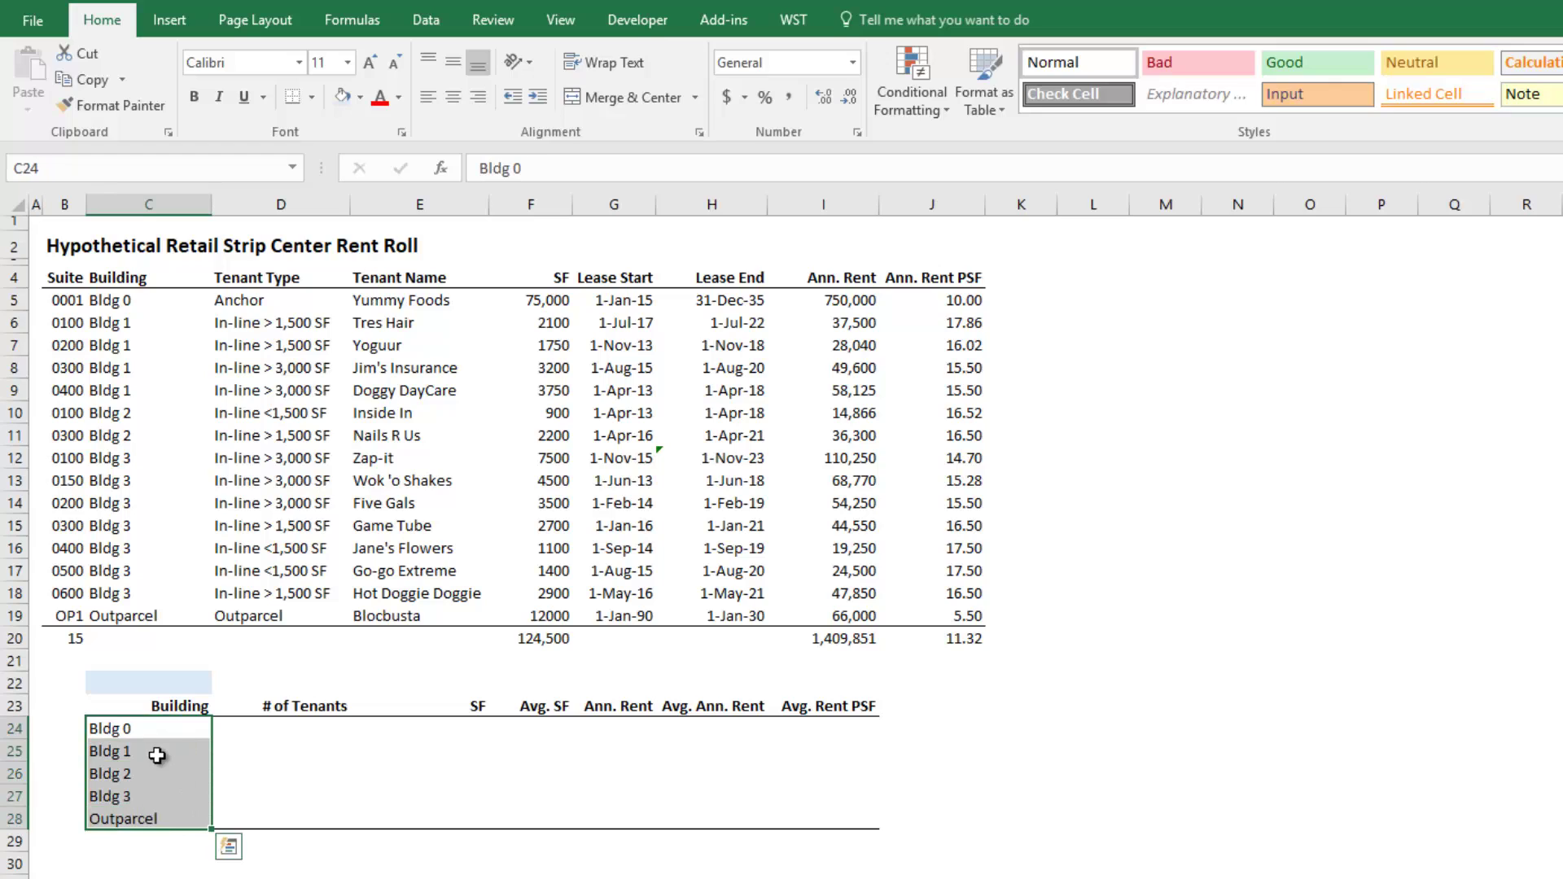
{"action": "left_click", "coordinate": [254, 731]}
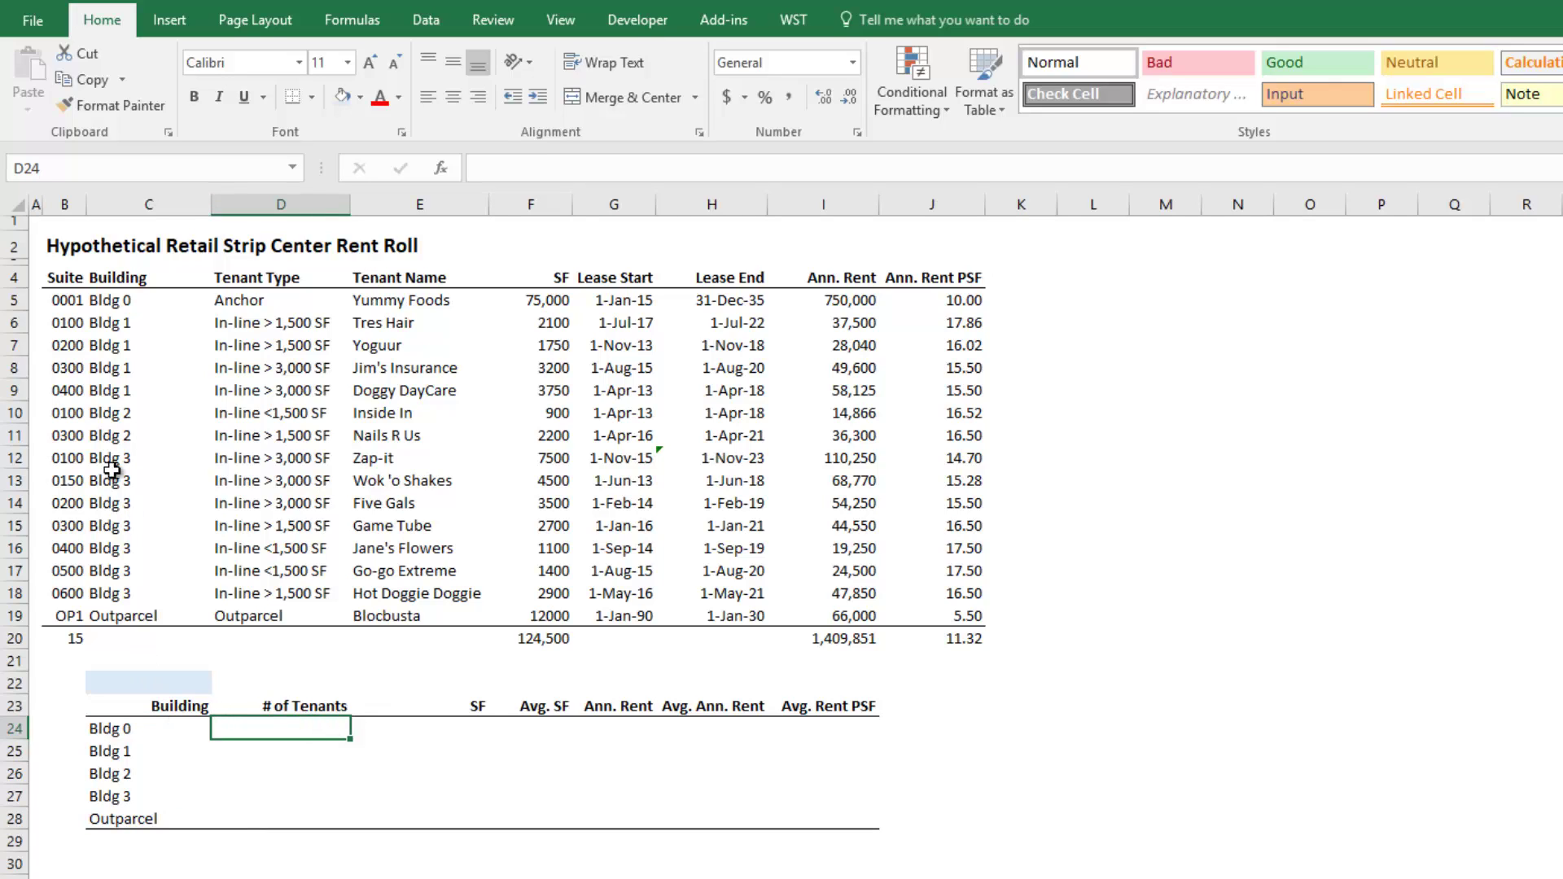
{"action": "left_click", "coordinate": [269, 304]}
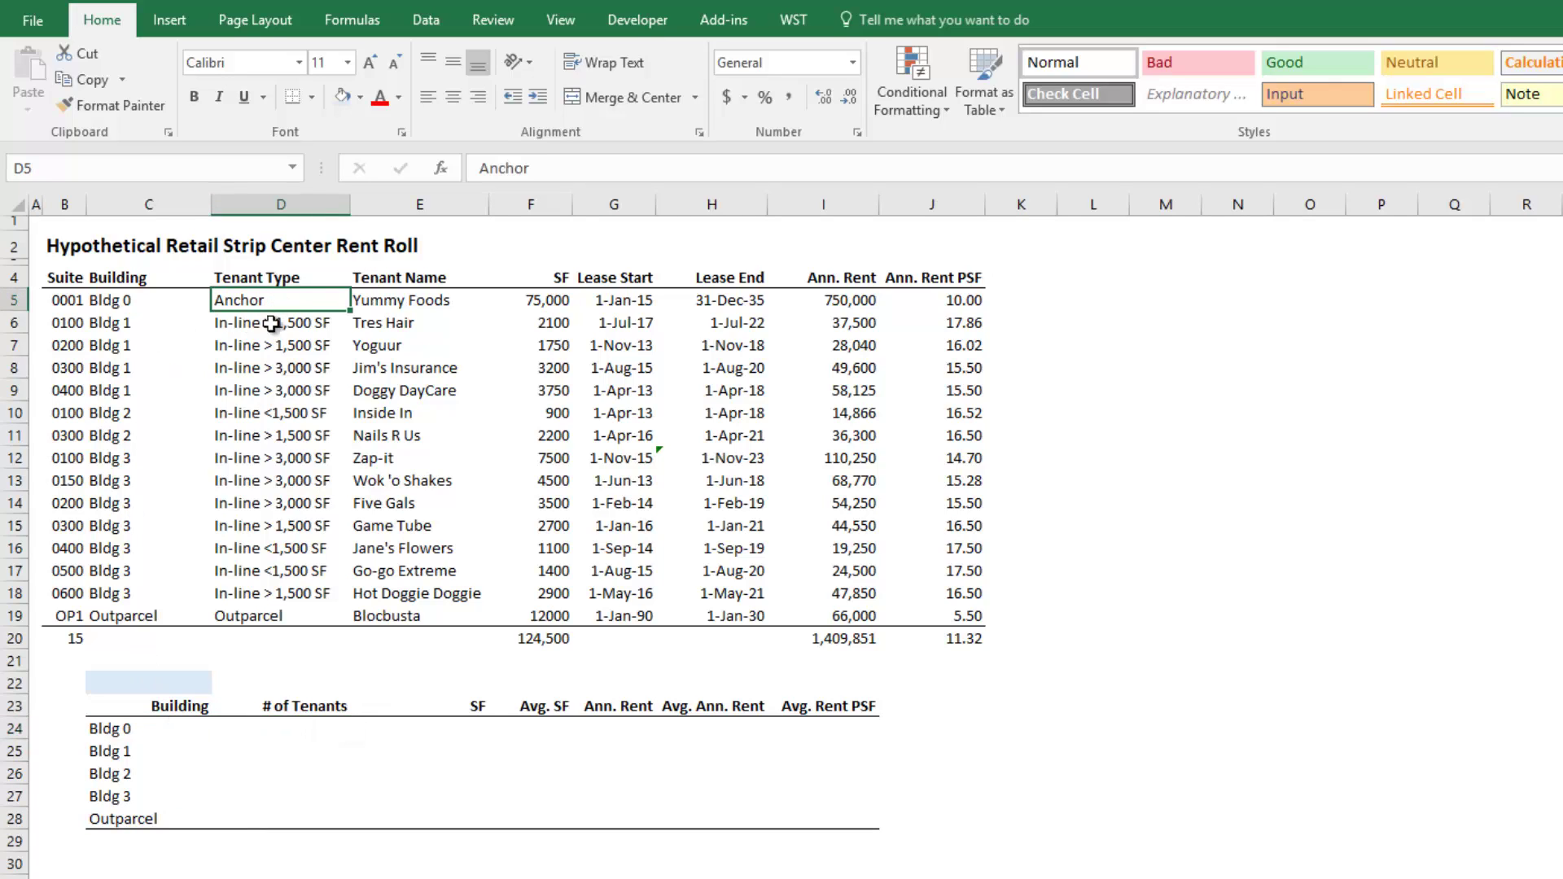
{"action": "left_click", "coordinate": [158, 726]}
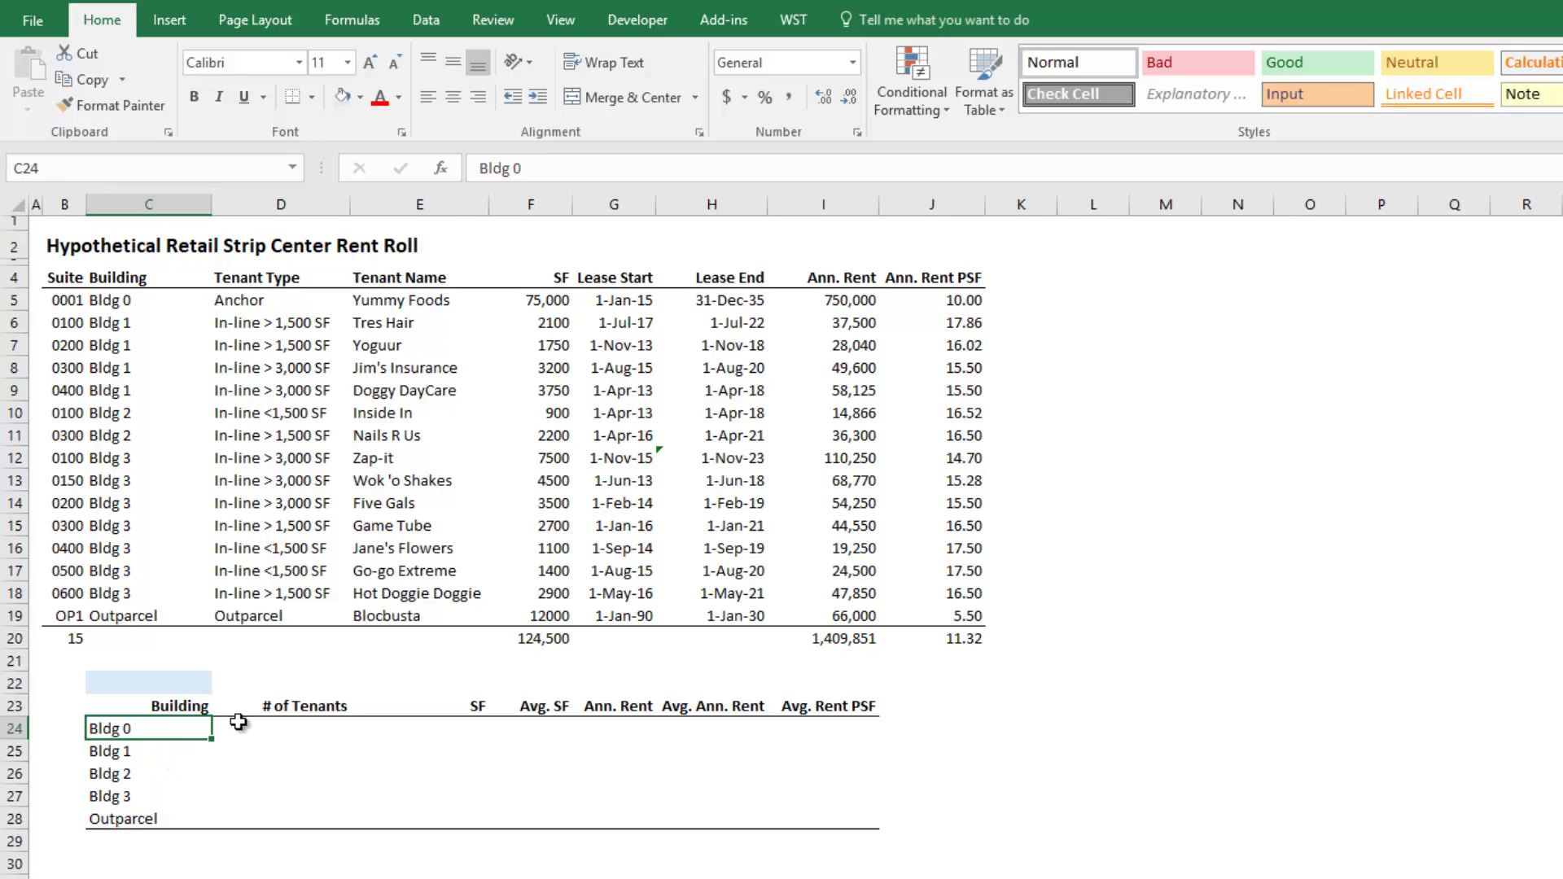
{"action": "left_click", "coordinate": [284, 325]}
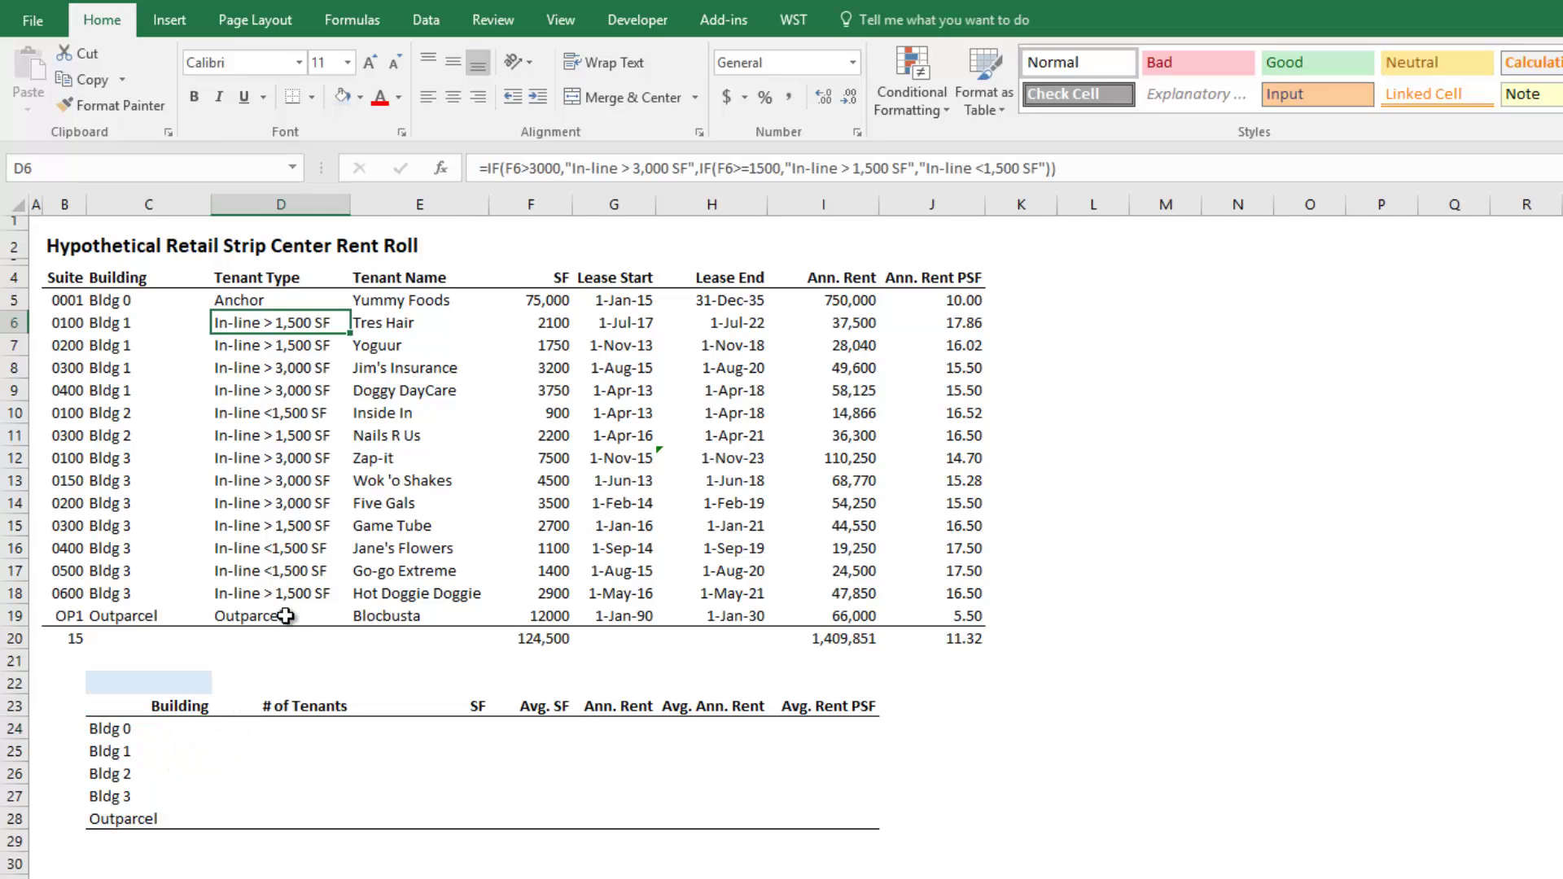
{"action": "left_click", "coordinate": [289, 734]}
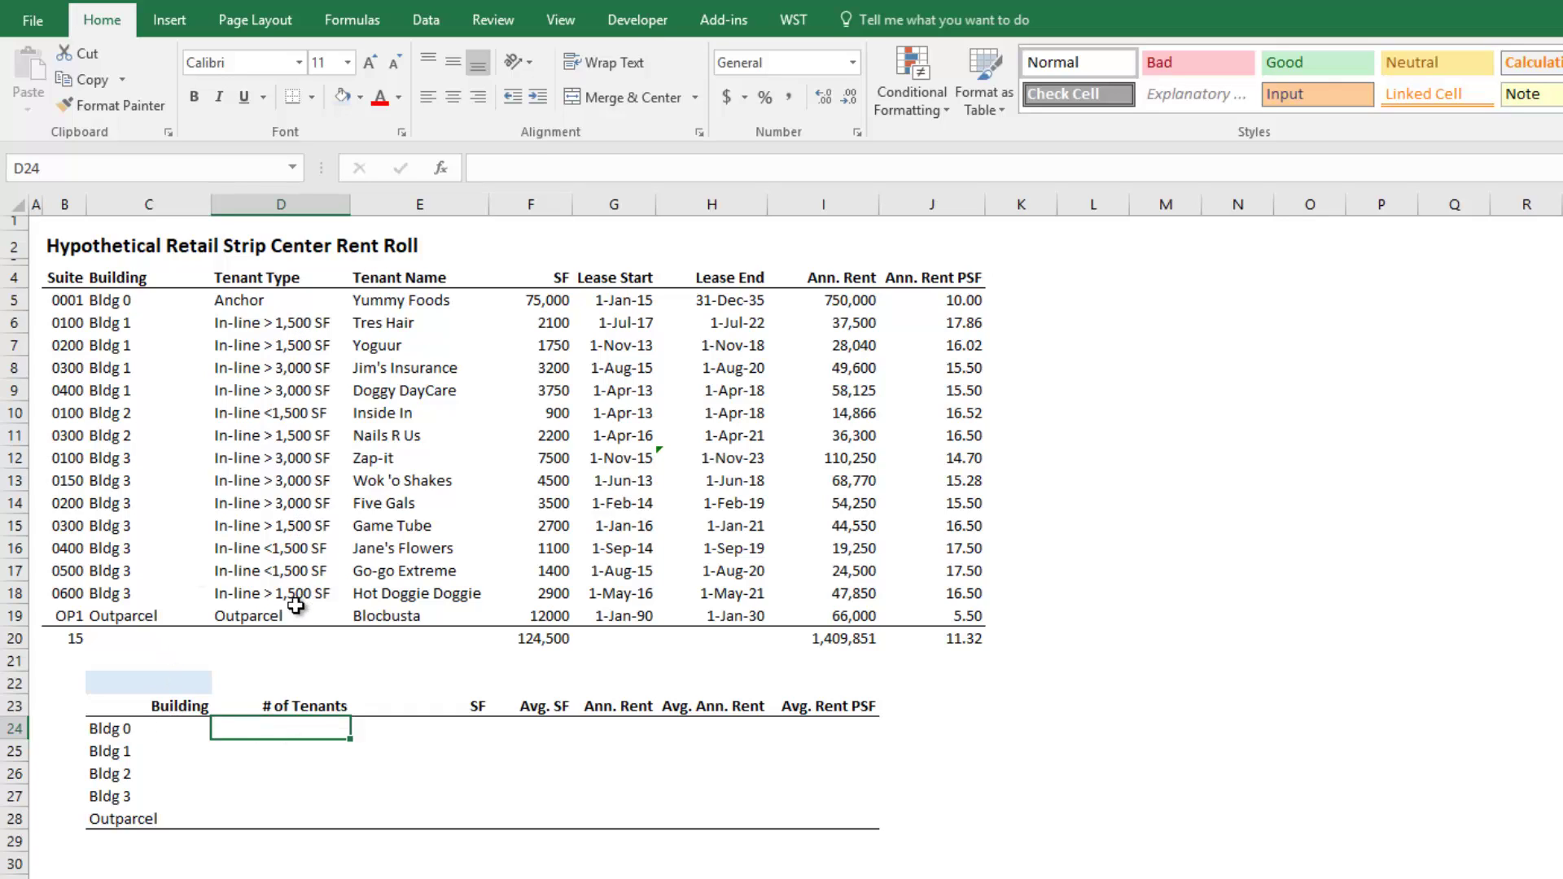
{"action": "left_click", "coordinate": [155, 682]}
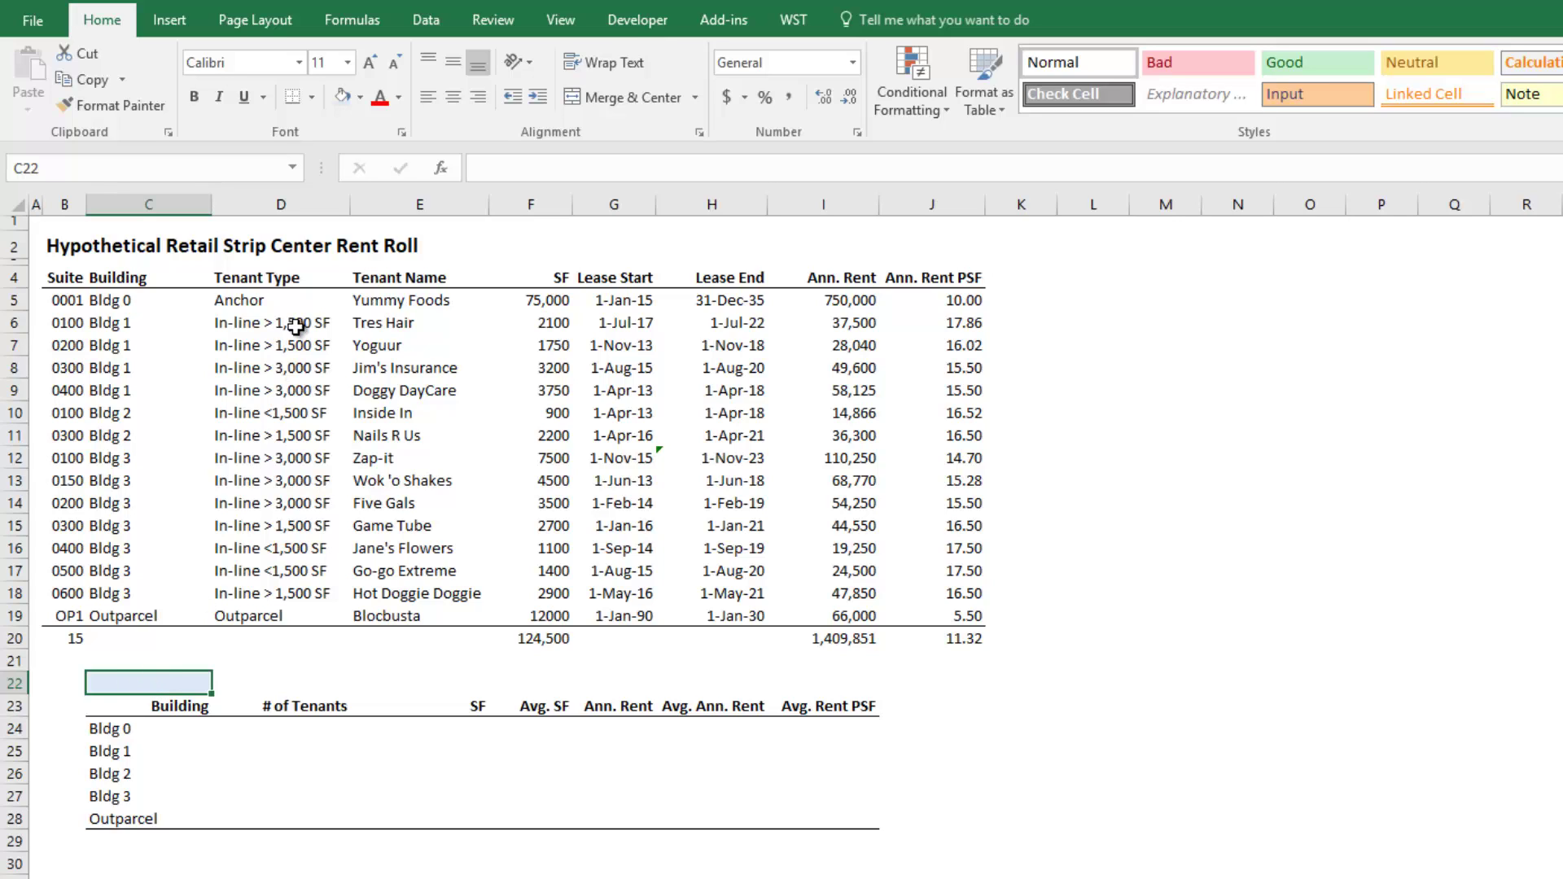
Copy the rent roll's tenant types into a spare area below the summary table.
{"action": "left_click_drag", "start_coordinate": [299, 303], "coordinate": [302, 616]}
{"action": "key", "text": "ctrl+c"}
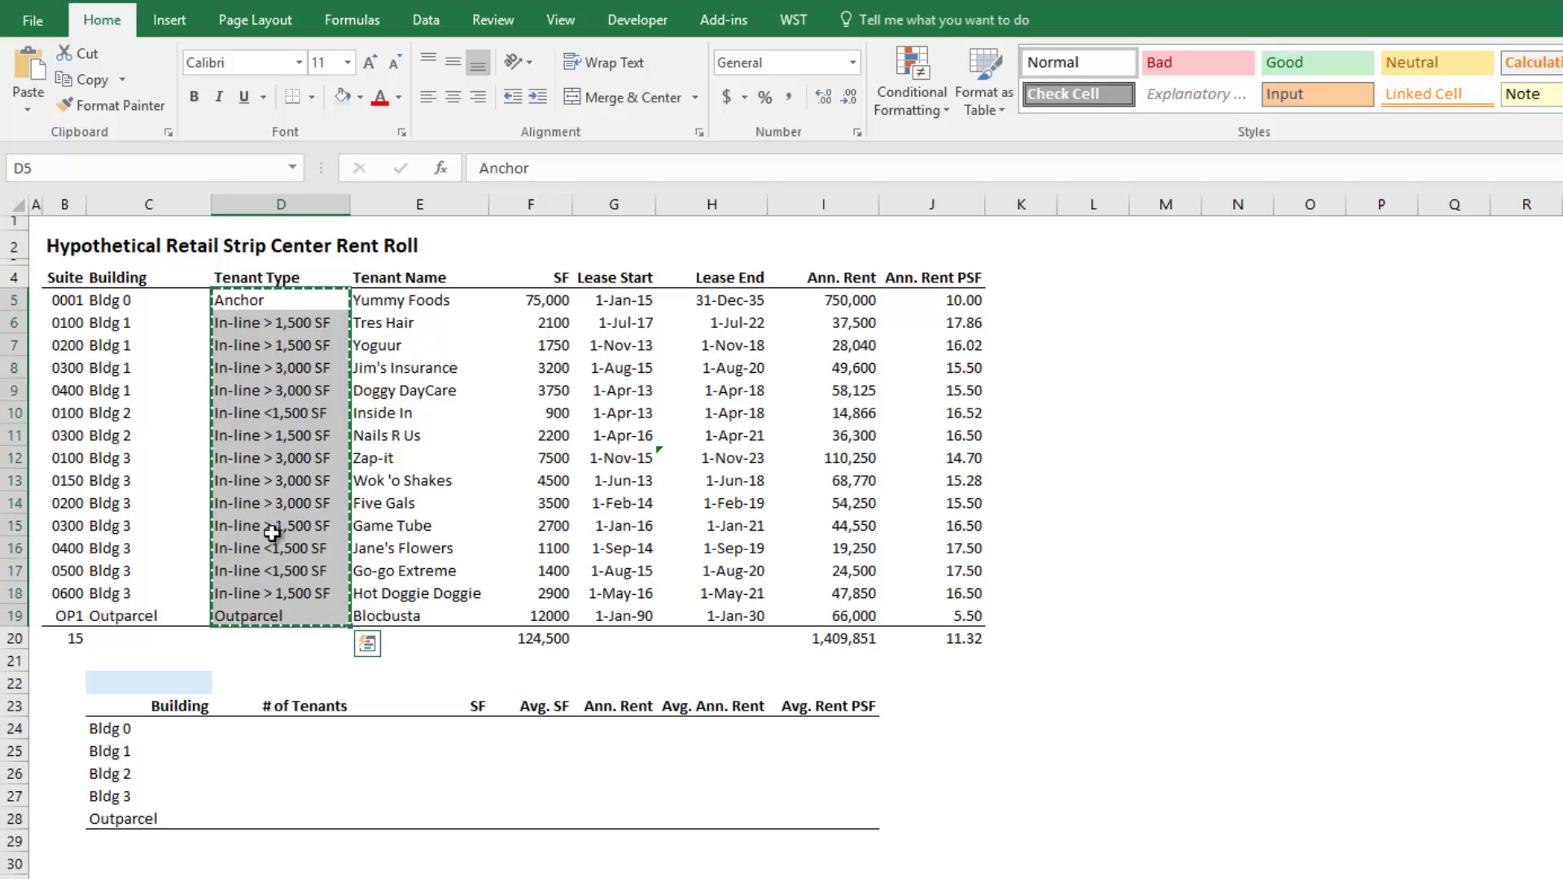
{"action": "scroll", "coordinate": [244, 635], "scroll_direction": "down", "scroll_amount": 2}
{"action": "left_click", "coordinate": [138, 773]}
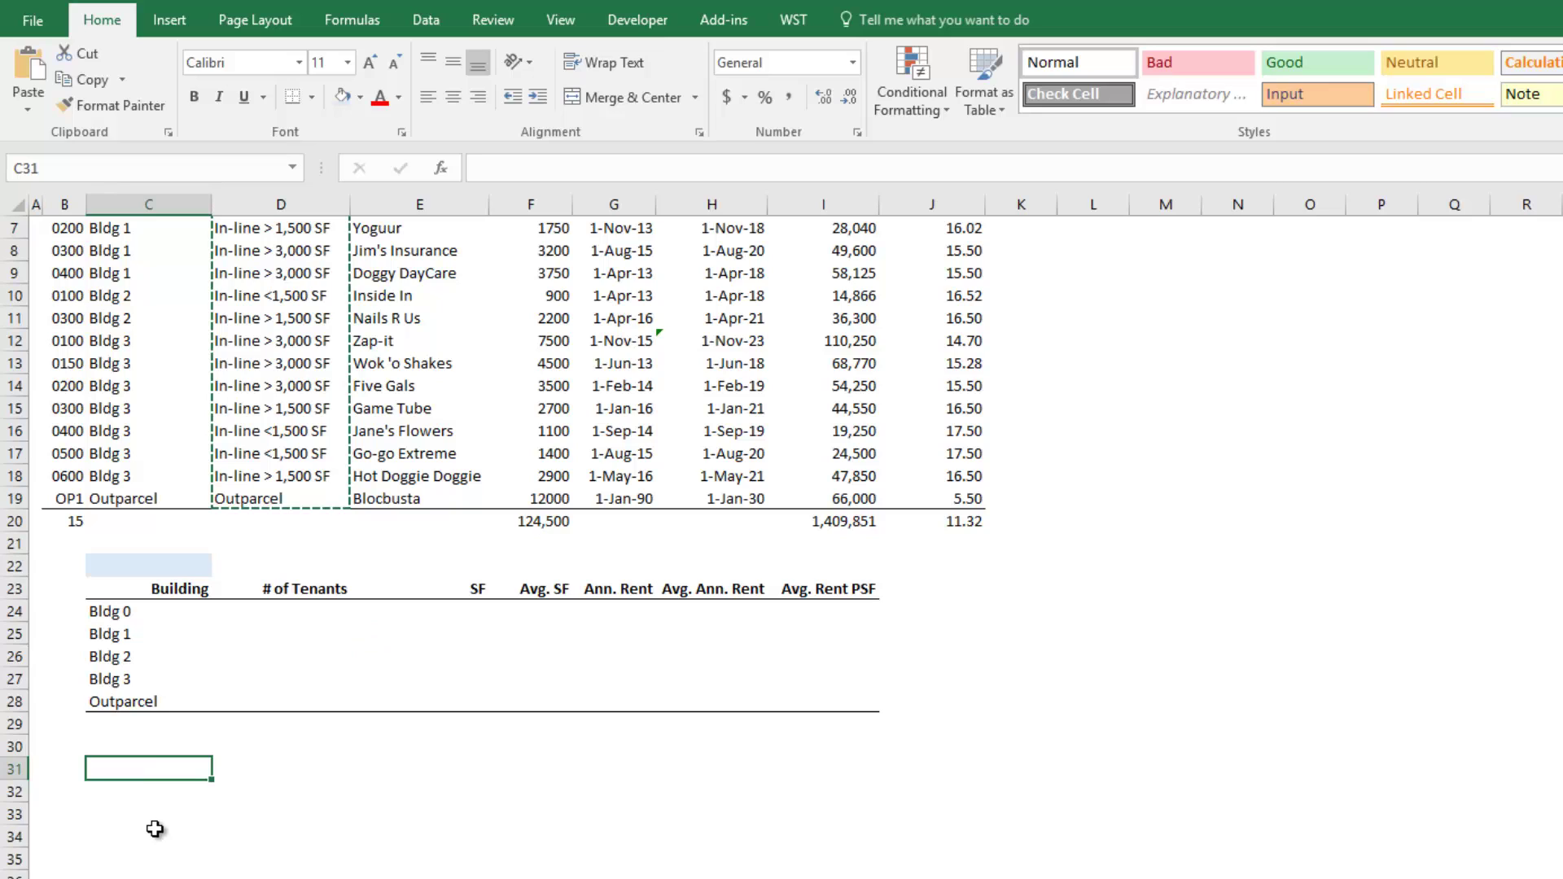
{"action": "key", "text": "ctrl+v"}
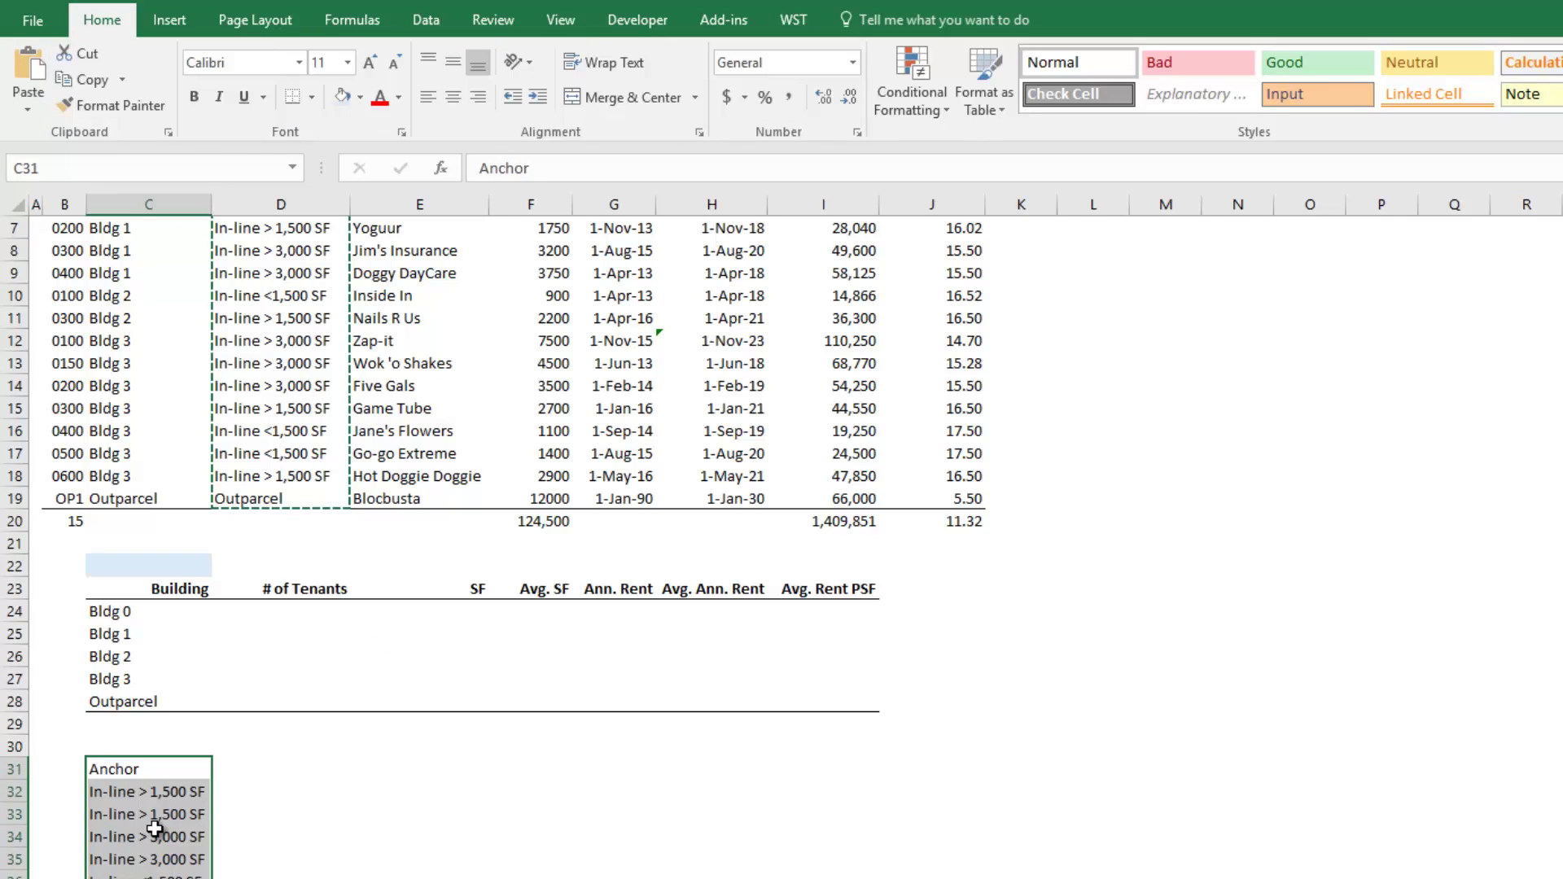
Remove duplicate tenant types from the pasted list, leaving five unique entries.
{"action": "key", "text": "alt+a"}
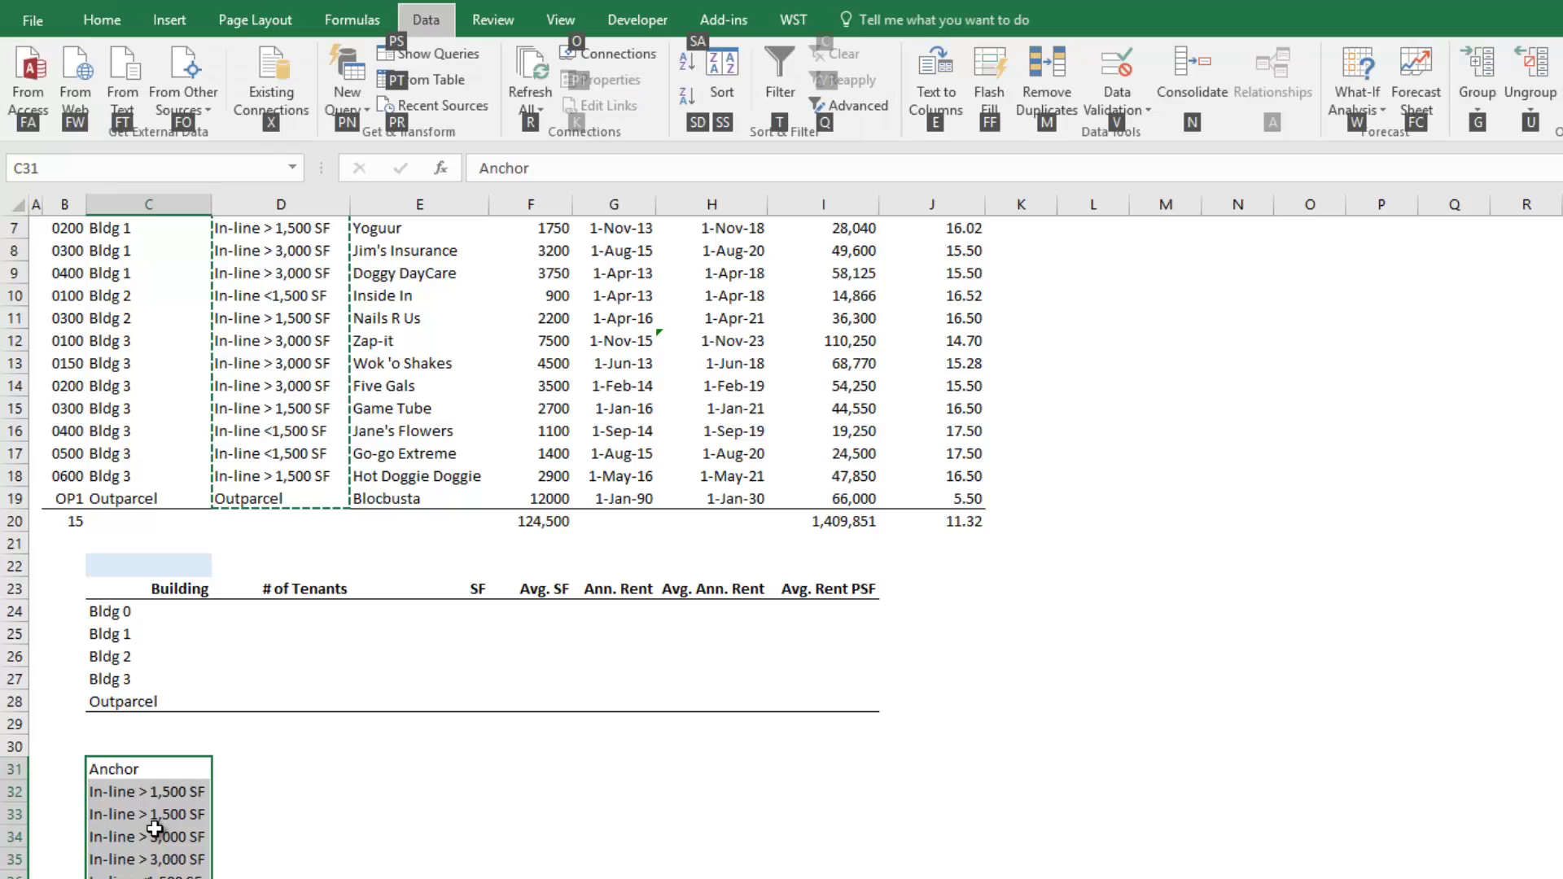
{"action": "key", "text": "m"}
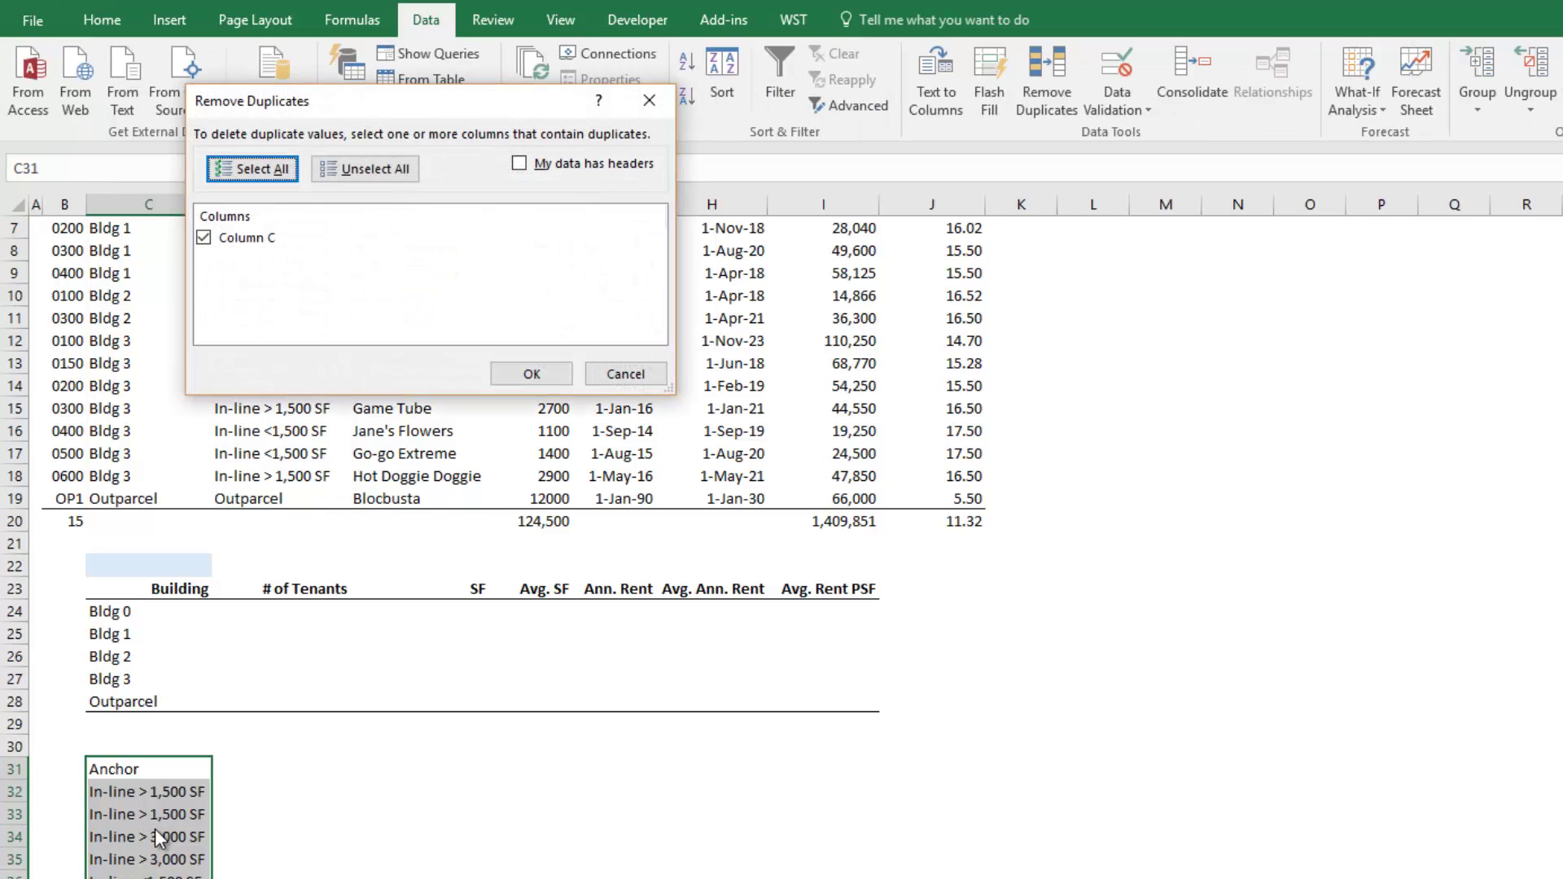
{"action": "key", "text": "Tab"}
{"action": "key", "text": "Tab"}
{"action": "key", "text": "Tab"}
{"action": "key", "text": "Tab"}
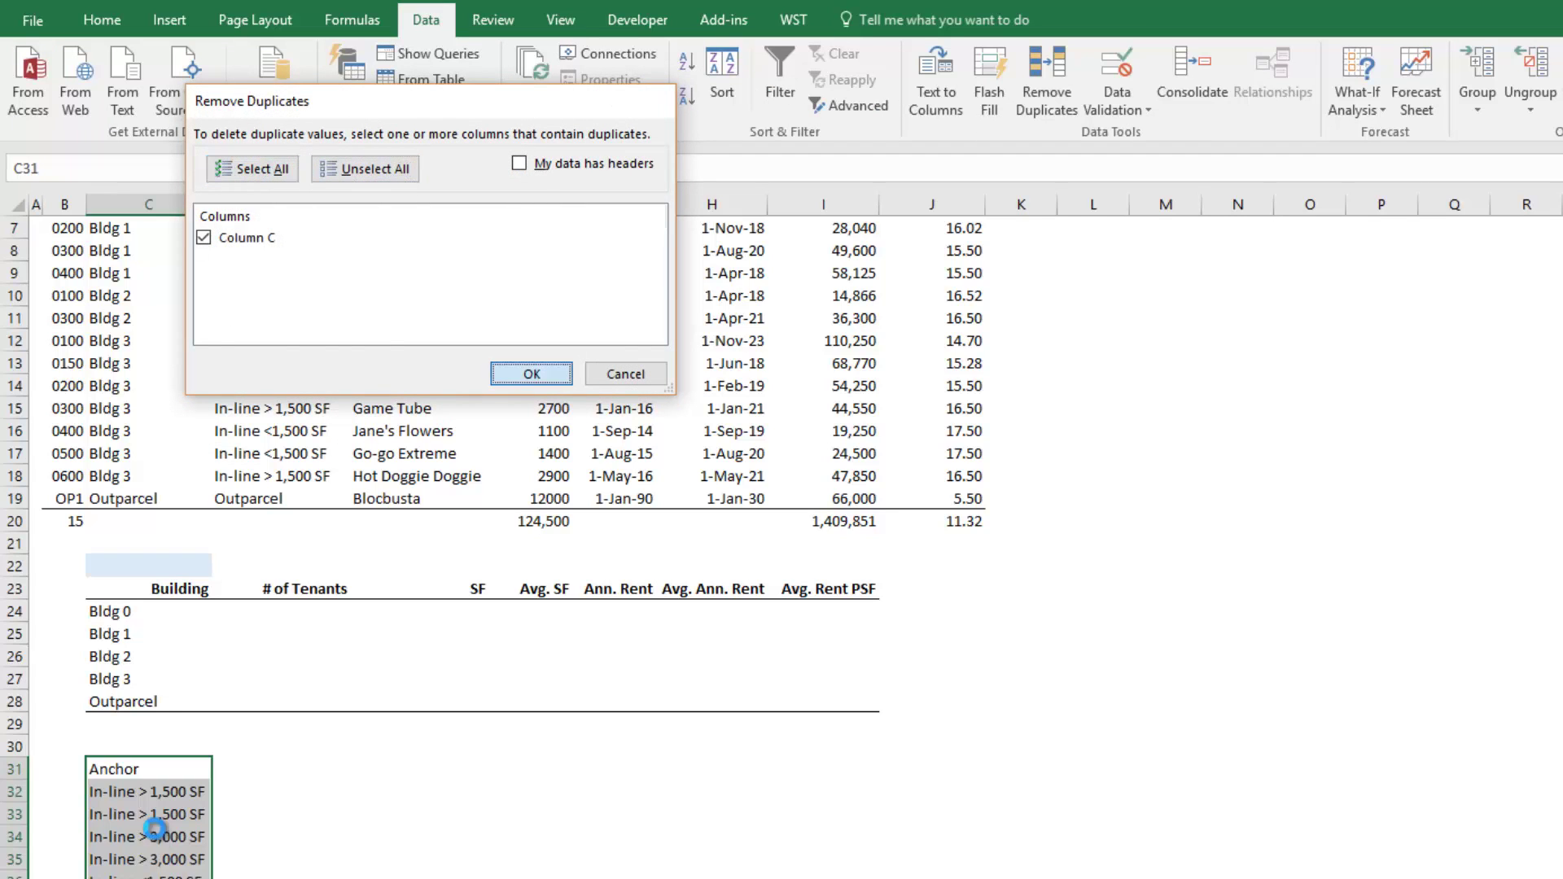
{"action": "key", "text": "Return"}
{"action": "key", "text": "Return"}
{"action": "key", "text": "Up"}
Select the five unique tenant types in C31:C35, Anchor through Outparcel.
{"action": "key", "text": "Down"}
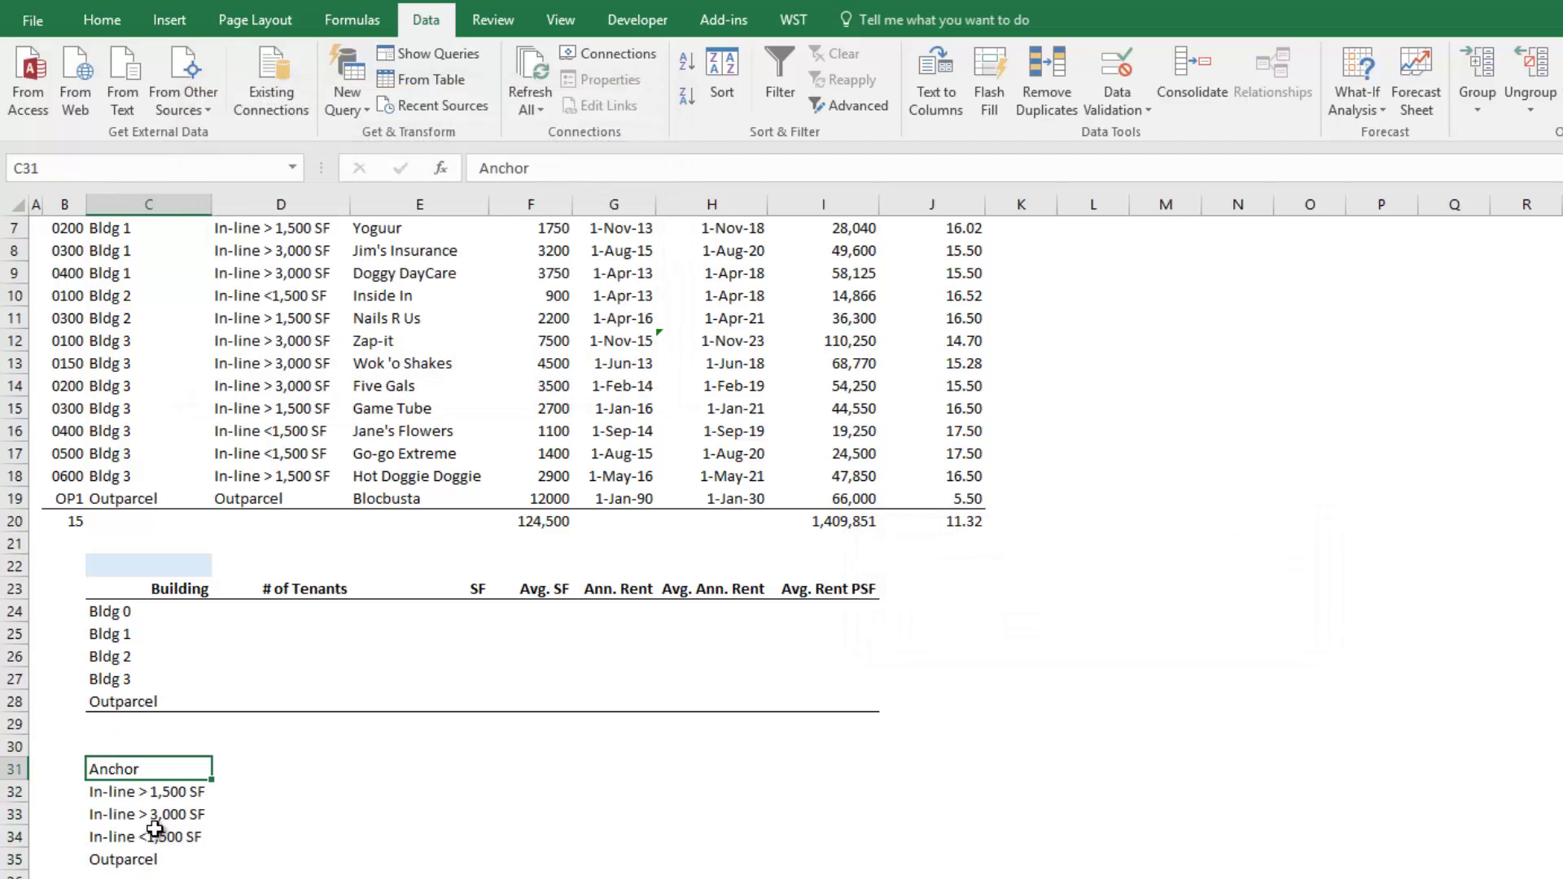
{"action": "key", "text": "shift+Down"}
{"action": "key", "text": "shift+Down"}
{"action": "key", "text": "shift+Down"}
{"action": "key", "text": "shift+Down"}
{"action": "key", "text": "ctrl+c"}
{"action": "key", "text": "Up"}
{"action": "key", "text": "Right"}
{"action": "key", "text": "Up"}
{"action": "key", "text": "Up"}
{"action": "key", "text": "Left"}
{"action": "key", "text": "Up"}
{"action": "key", "text": "Up"}
{"action": "key", "text": "Down"}
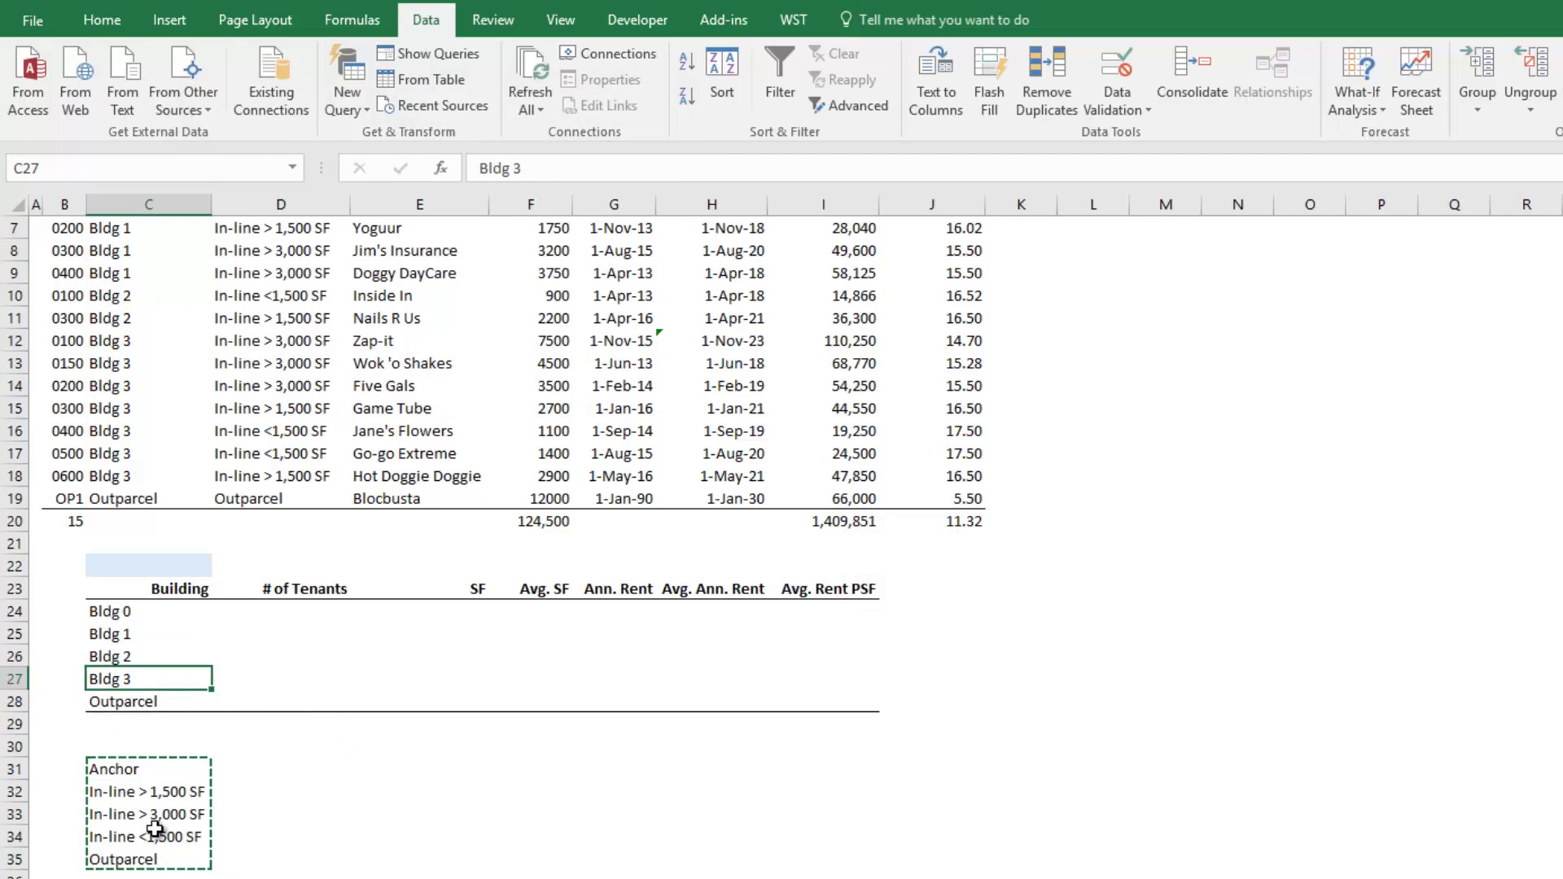
{"action": "key", "text": "Down"}
{"action": "key", "text": "Escape"}
{"action": "key", "text": "ctrl+Down"}
{"action": "key", "text": "shift+Down"}
{"action": "key", "text": "shift+Down"}
{"action": "key", "text": "shift+Down"}
{"action": "key", "text": "shift+Down"}
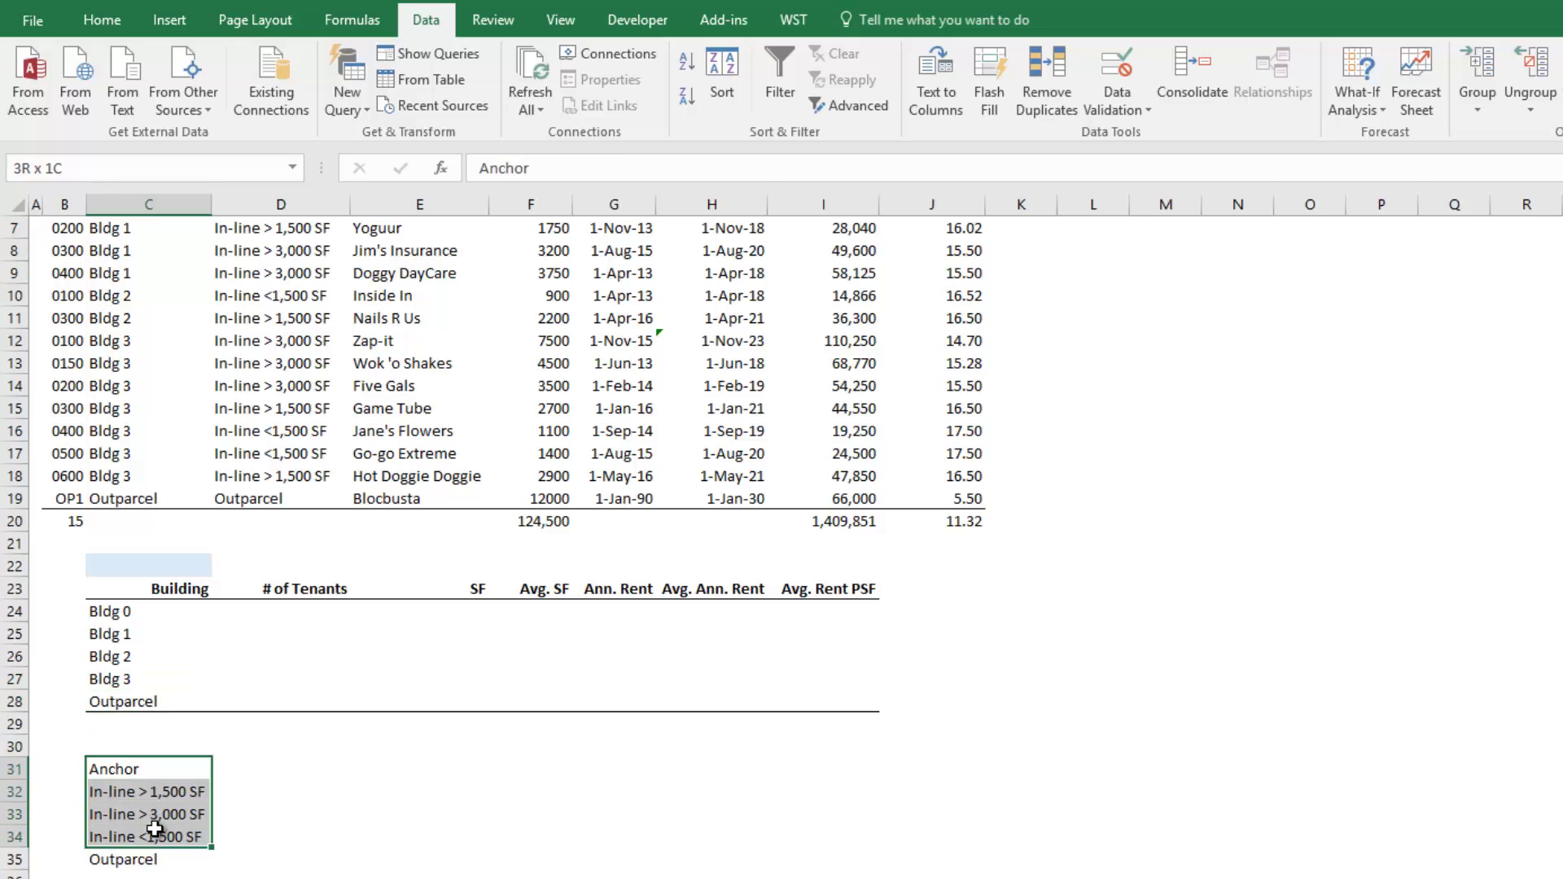
{"action": "key", "text": "Up"}
{"action": "key", "text": "Up"}
{"action": "key", "text": "Up"}
{"action": "key", "text": "Up"}
{"action": "key", "text": "Up"}
{"action": "key", "text": "Up"}
{"action": "key", "text": "Up"}
{"action": "key", "text": "Up"}
{"action": "key", "text": "Up"}
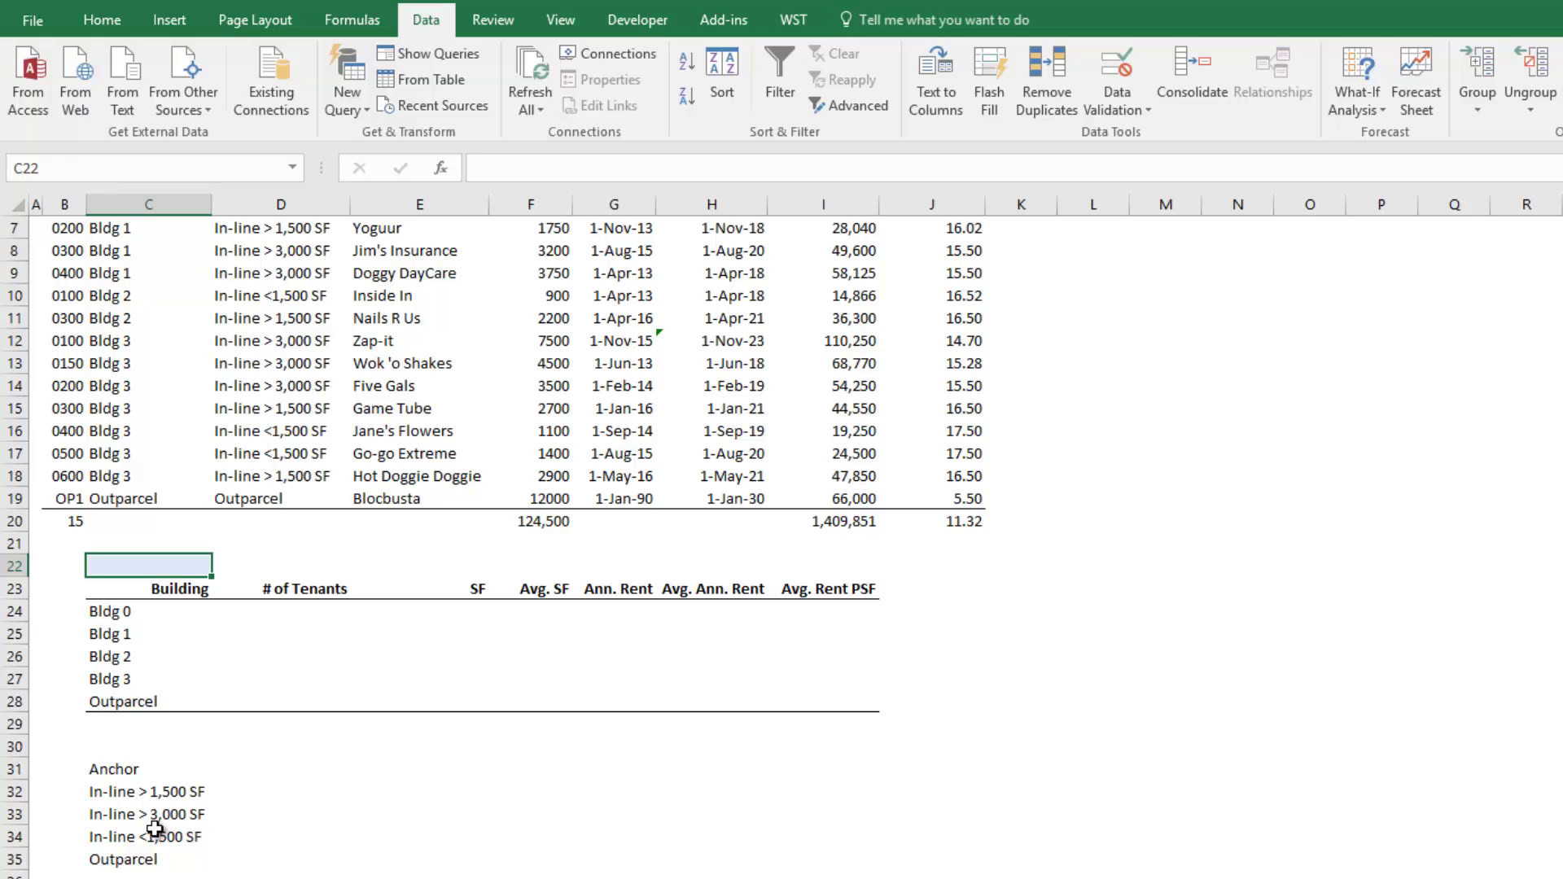
Give C22 List data validation with source =$C$31:$C$35.
{"action": "key", "text": "alt+a"}
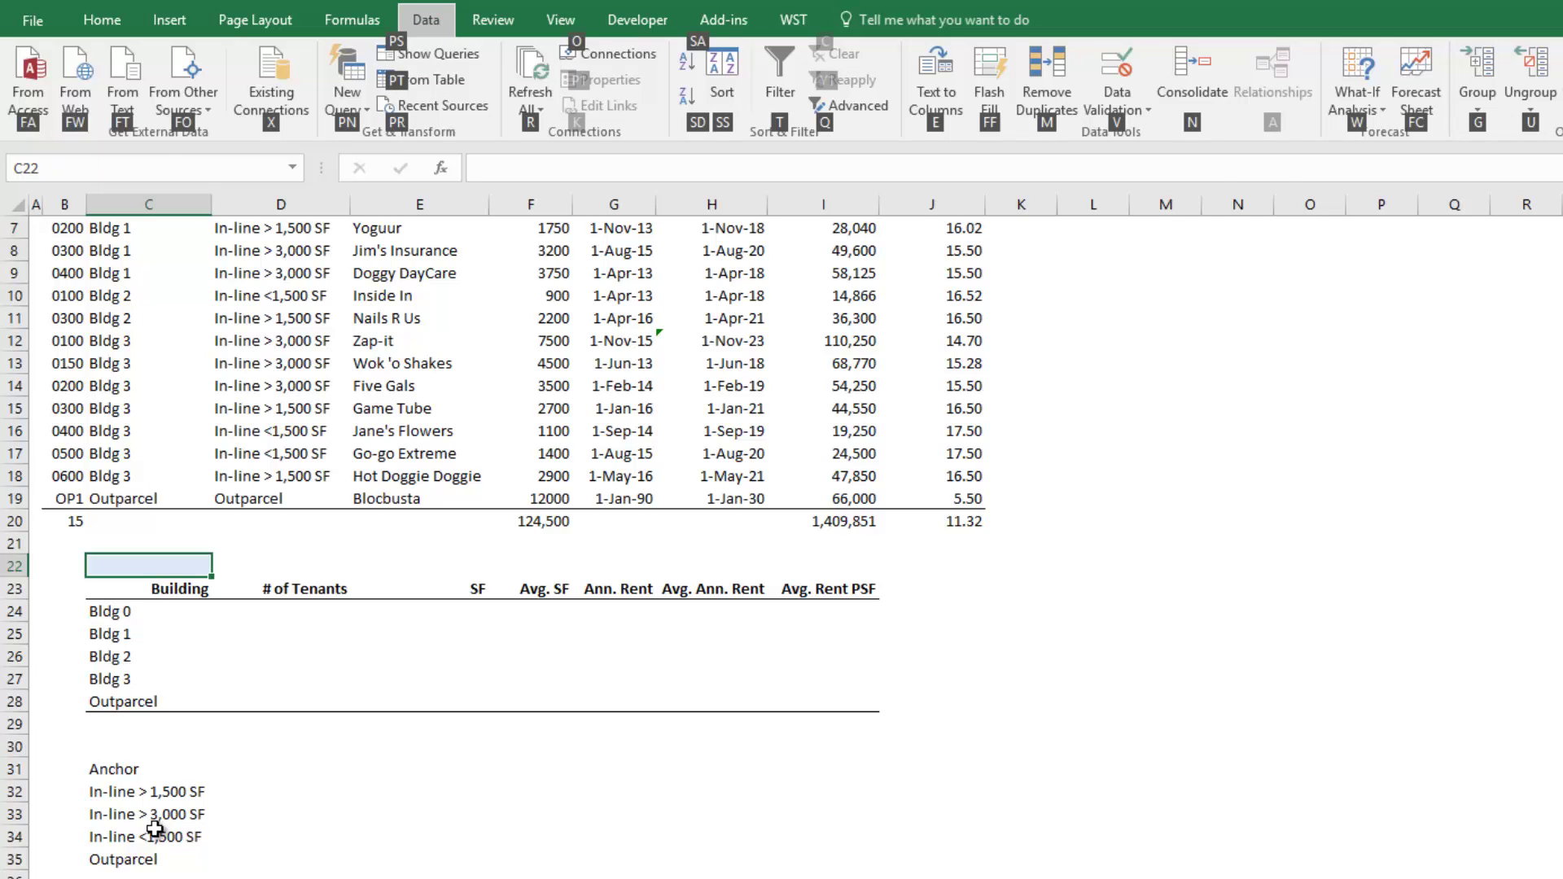
{"action": "key", "text": "v"}
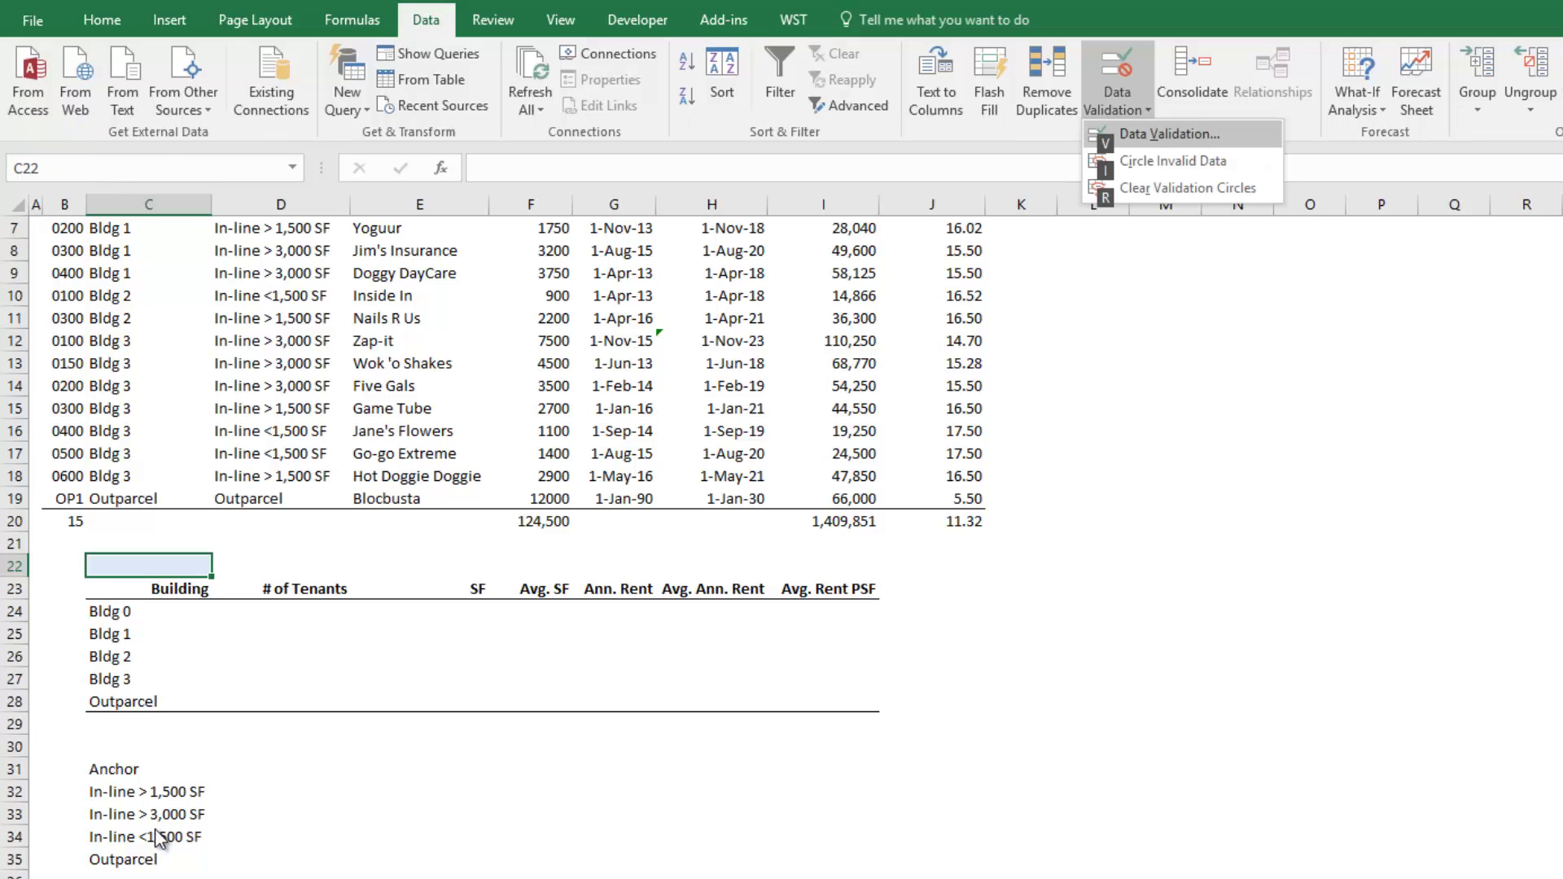
{"action": "key", "text": "v"}
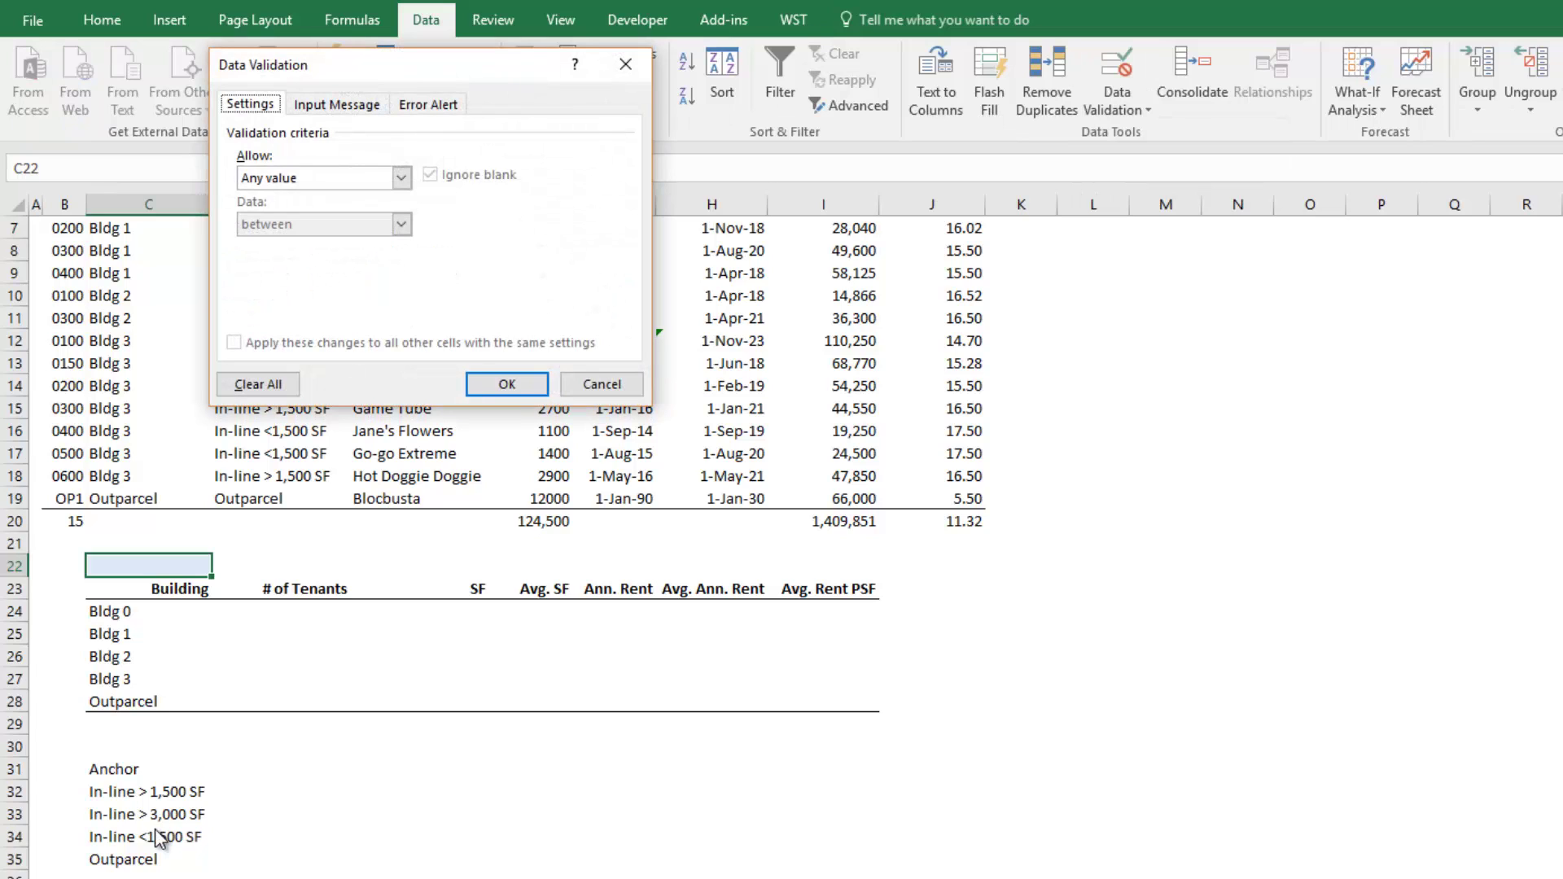
{"action": "key", "text": "Tab"}
{"action": "key", "text": "alt+Down"}
{"action": "key", "text": "Down"}
{"action": "key", "text": "Down"}
{"action": "key", "text": "Down"}
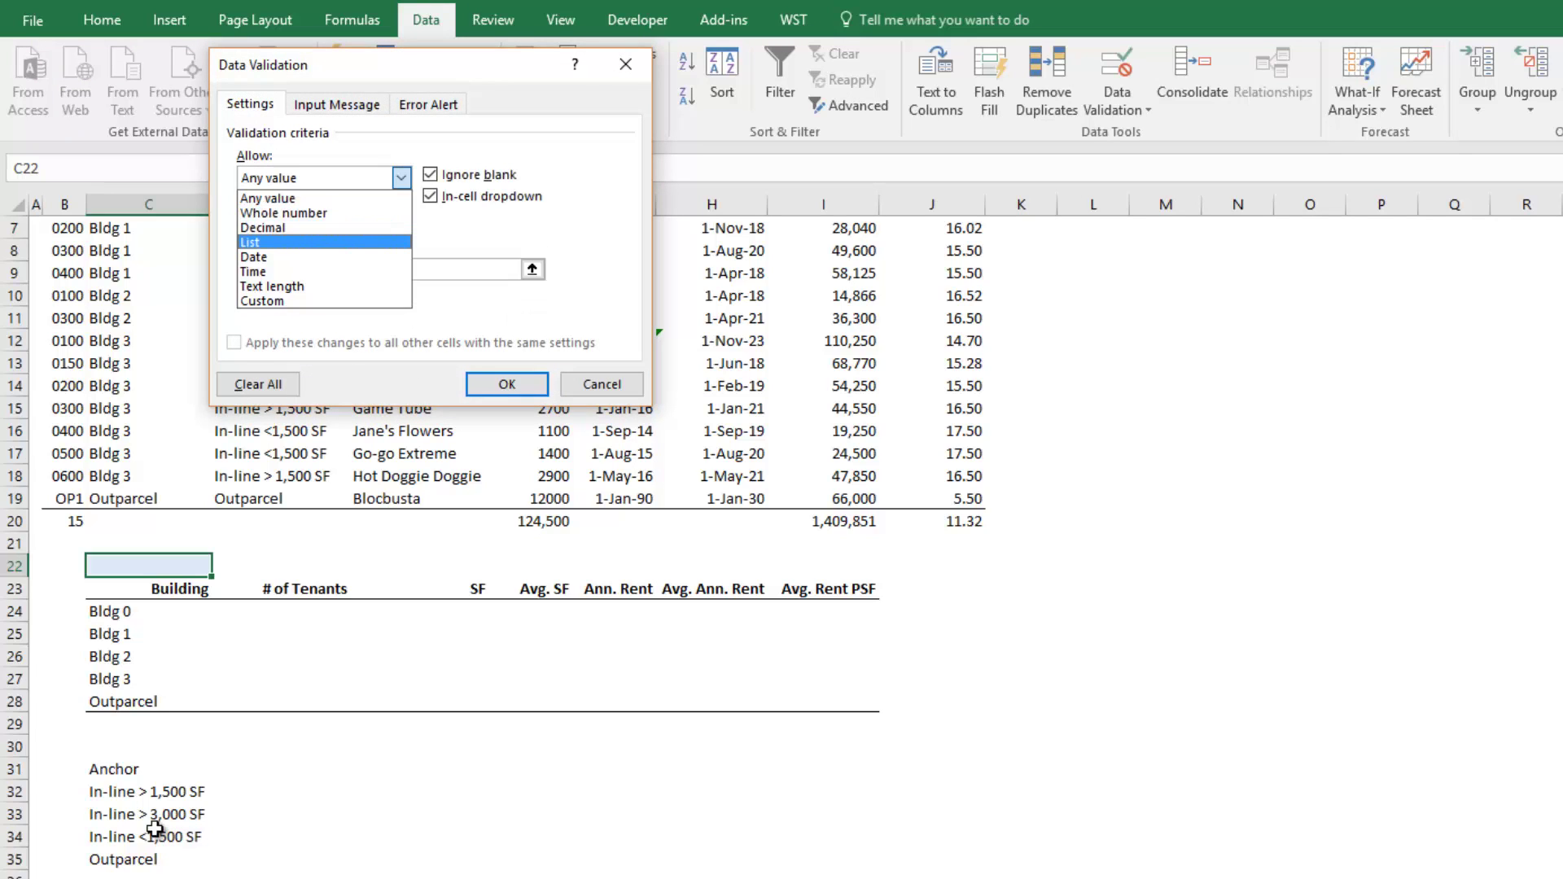
{"action": "key", "text": "Return"}
{"action": "key", "text": "Tab"}
{"action": "type", "text": "="}
{"action": "key", "text": "Down"}
{"action": "key", "text": "Down"}
{"action": "key", "text": "Down"}
{"action": "key", "text": "Down"}
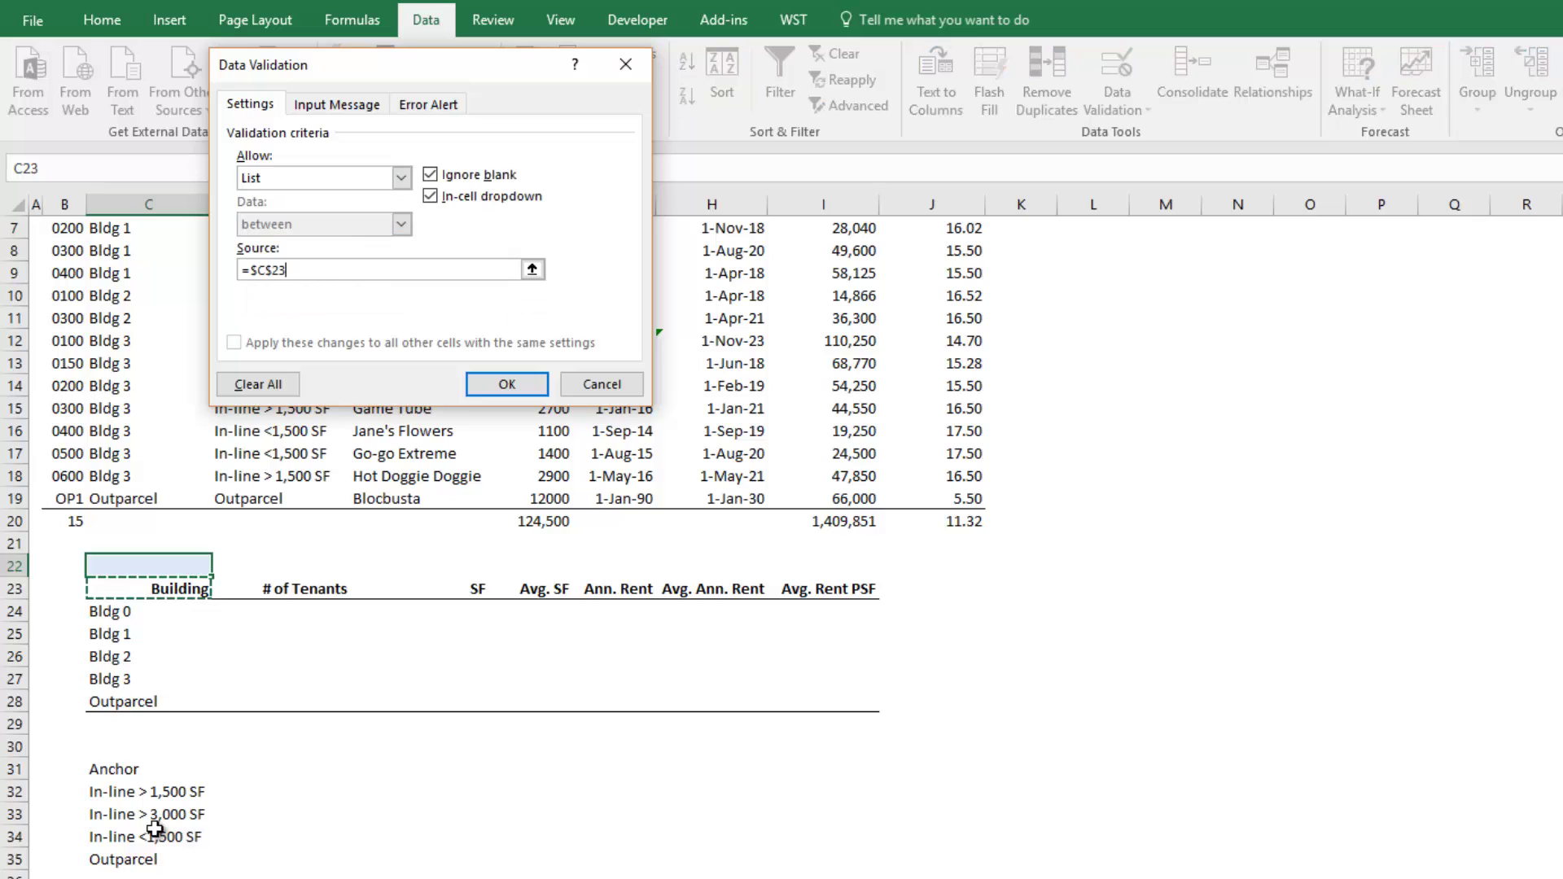
{"action": "key", "text": "Down"}
{"action": "key", "text": "Down"}
{"action": "key", "text": "Down"}
{"action": "key", "text": "Down"}
{"action": "key", "text": "shift+Down"}
{"action": "key", "text": "shift+Down"}
{"action": "key", "text": "shift+Down"}
{"action": "key", "text": "shift+Down"}
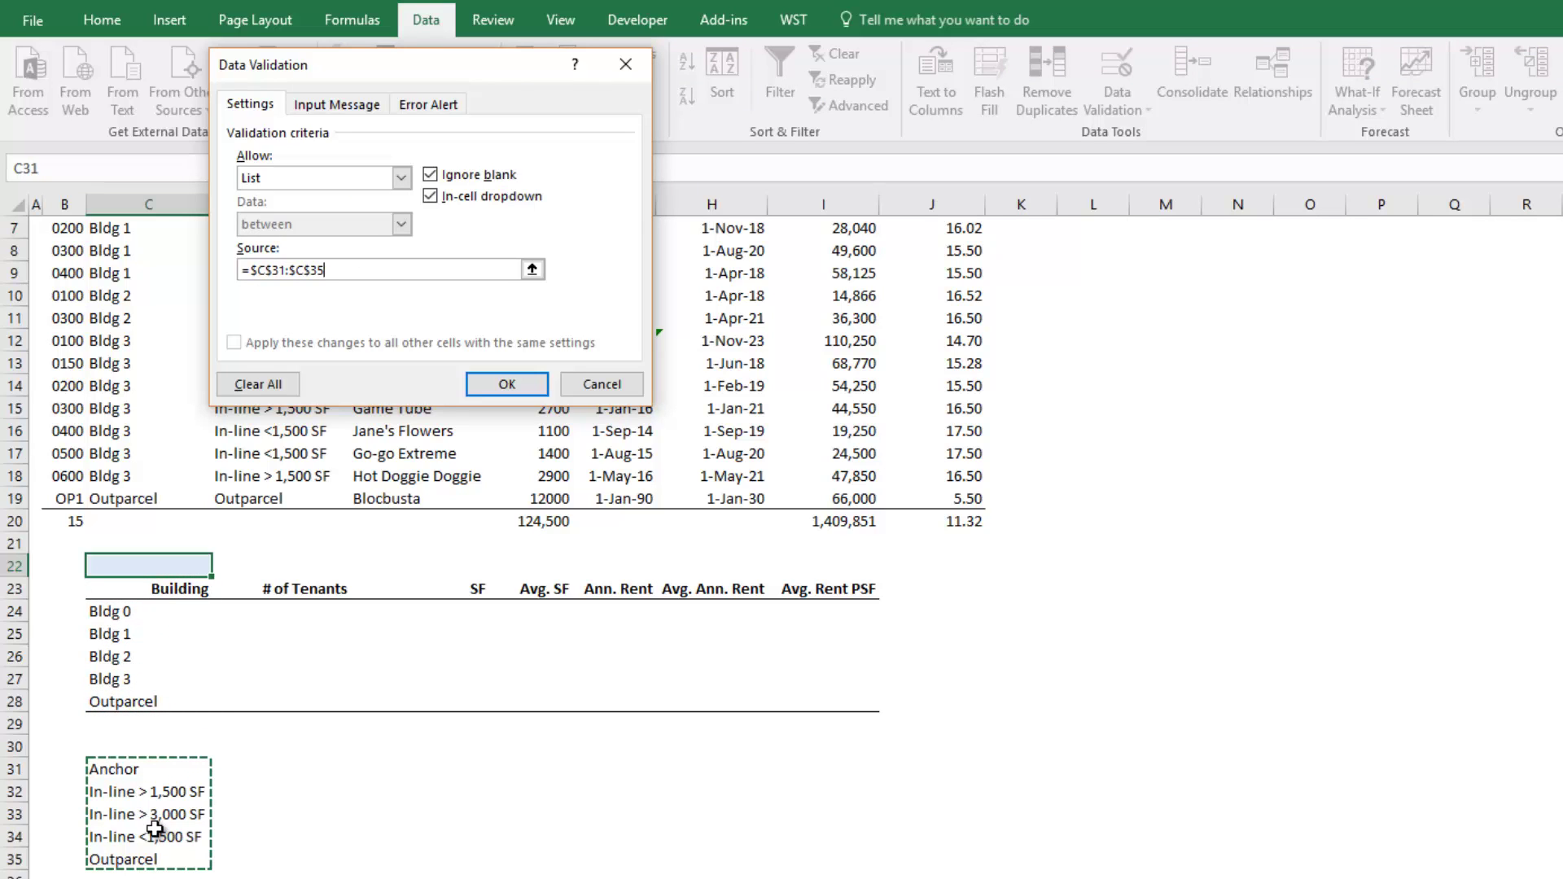
{"action": "key", "text": "Return"}
{"action": "key", "text": "Down"}
{"action": "key", "text": "Up"}
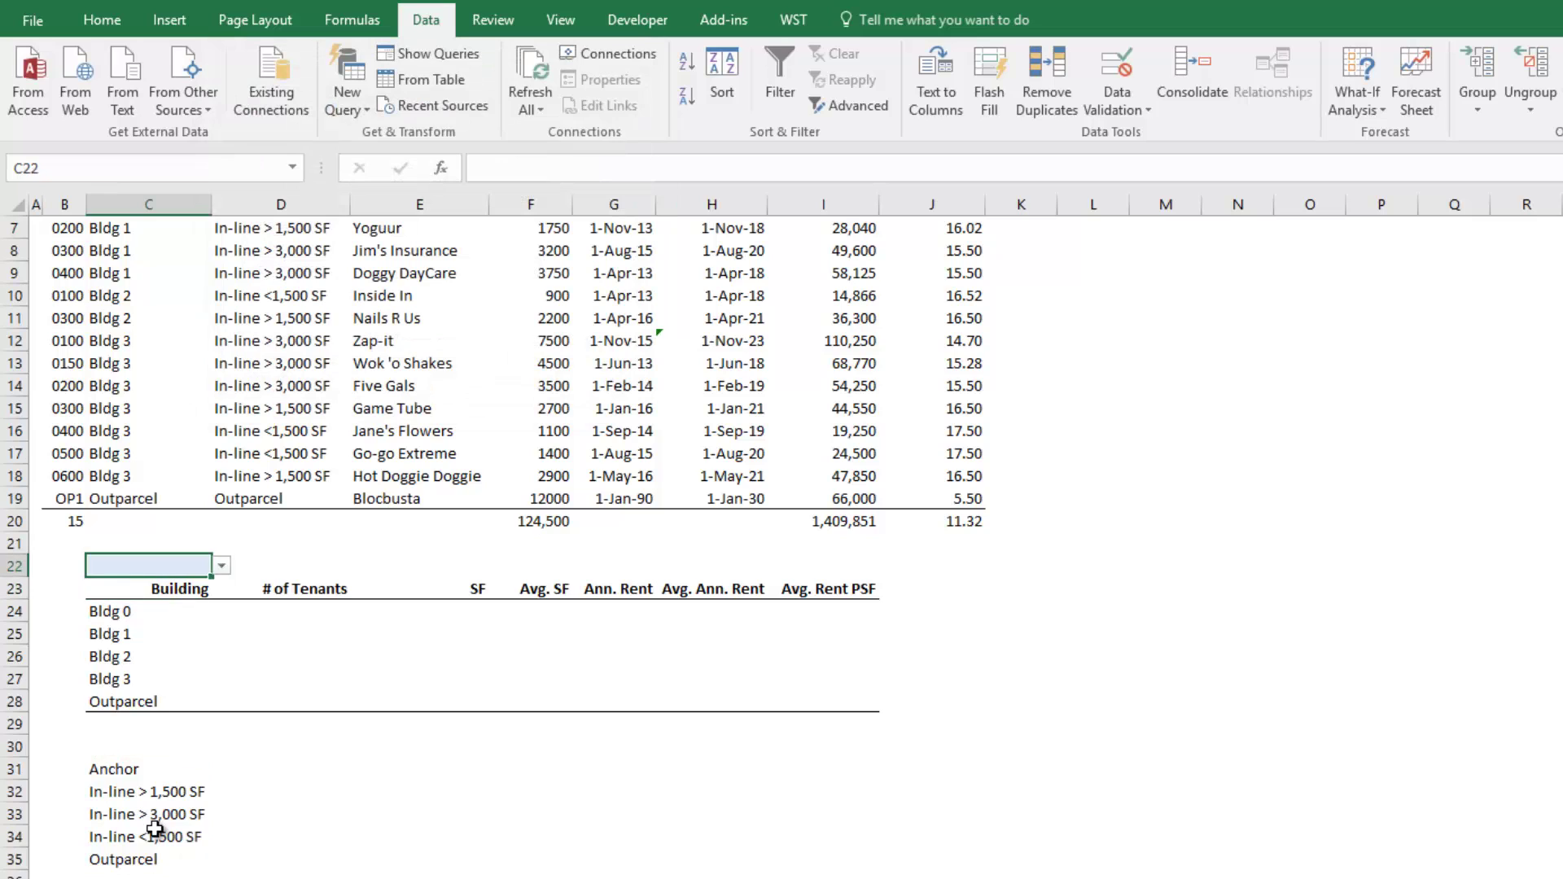
{"action": "key", "text": "alt+Down"}
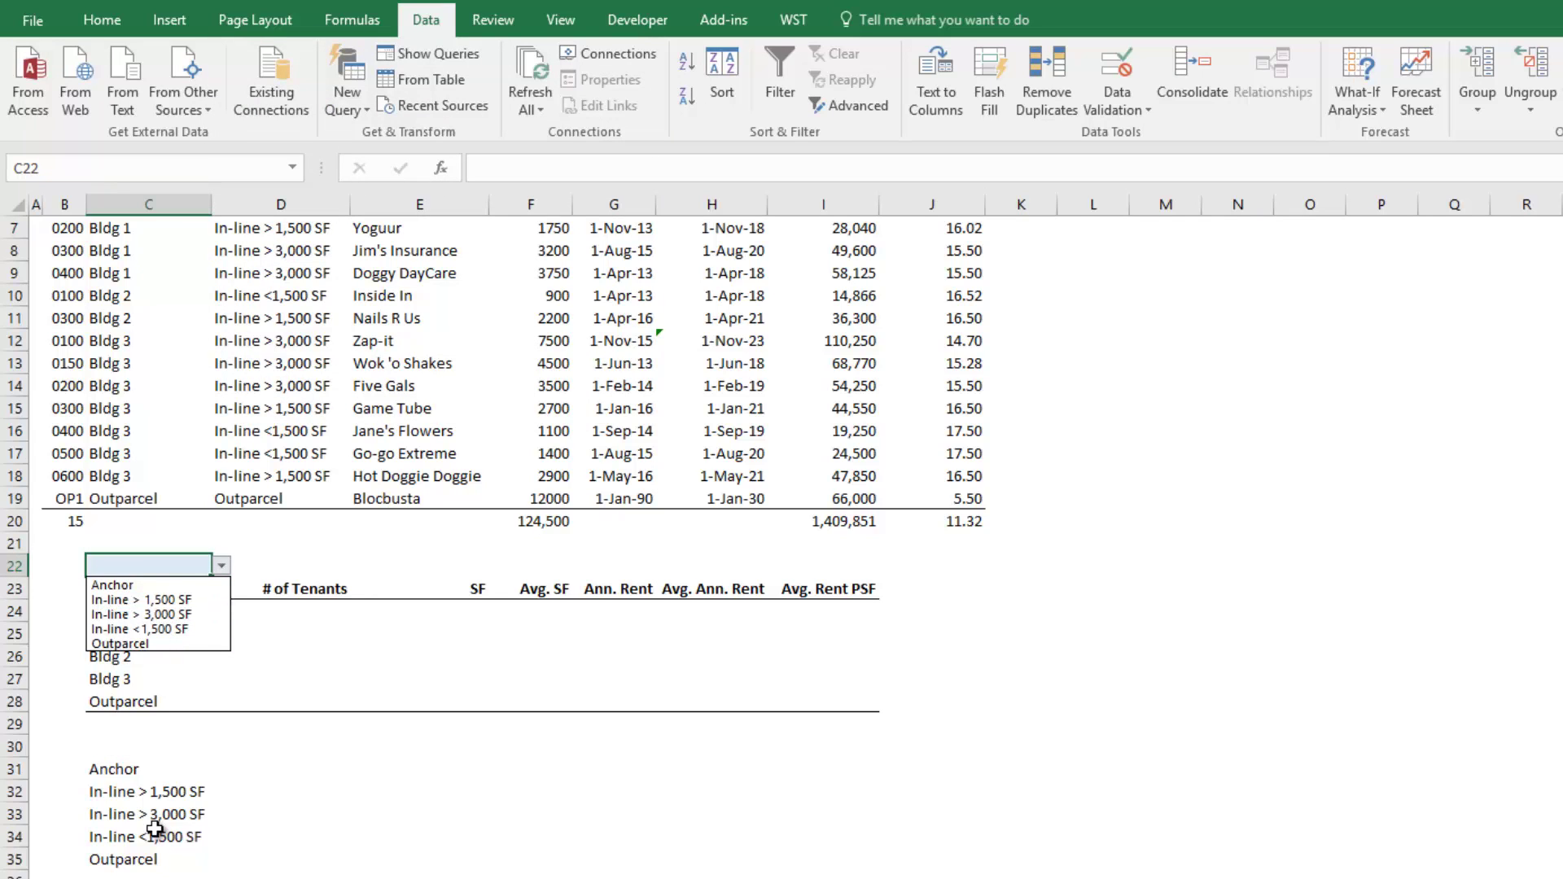
Choose Anchor from the C22 tenant-type dropdown, then return to D24.
{"action": "key", "text": "Down"}
{"action": "key", "text": "Down"}
{"action": "key", "text": "Down"}
{"action": "key", "text": "Down"}
{"action": "key", "text": "Escape"}
{"action": "key", "text": "Up"}
{"action": "key", "text": "Right"}
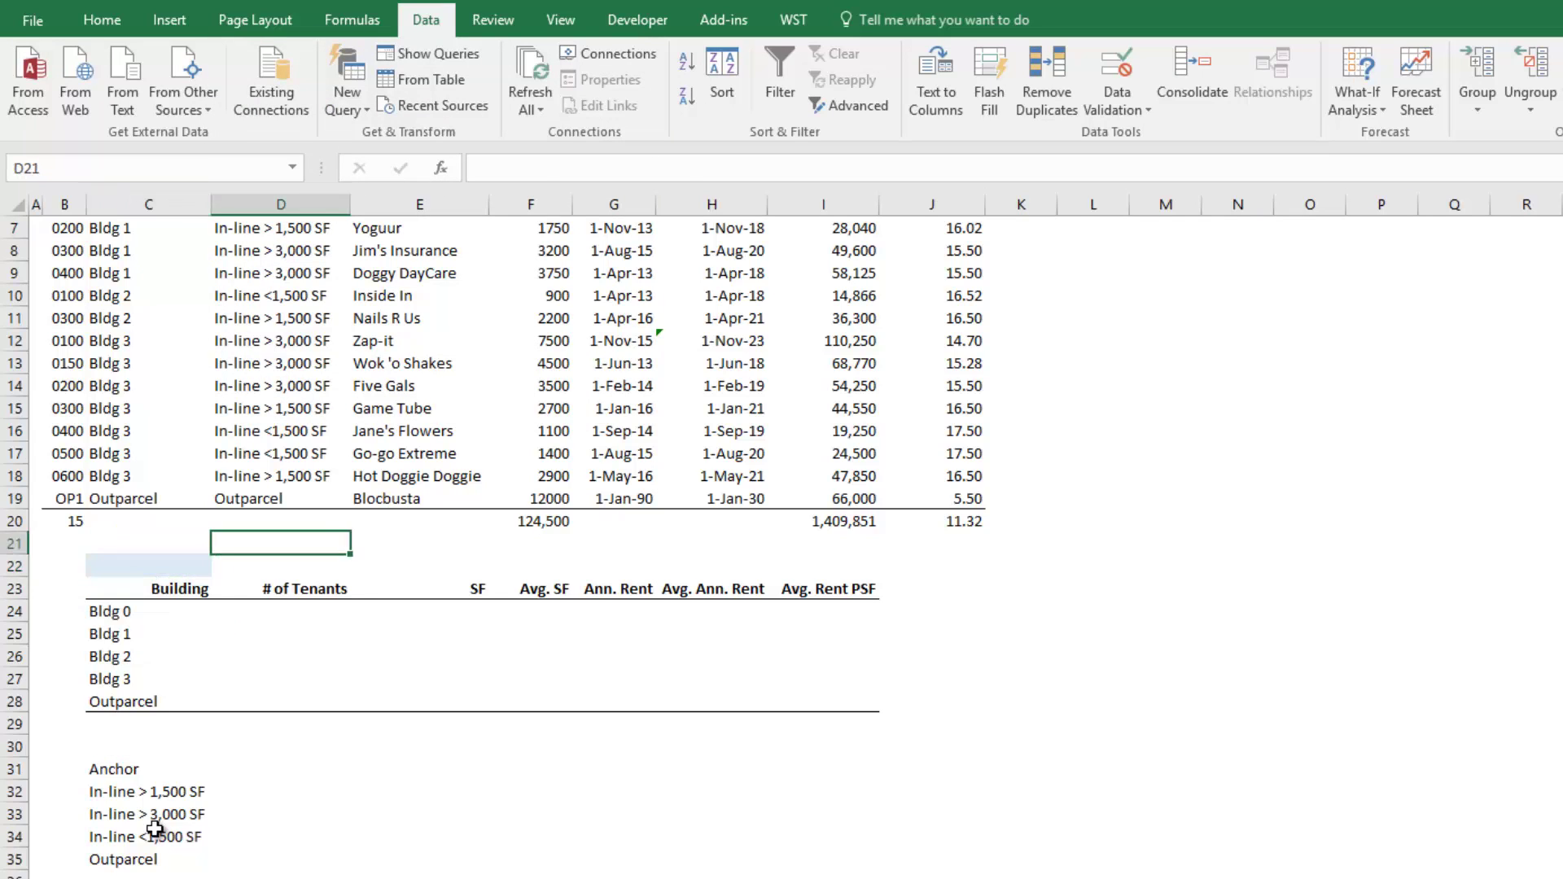
{"action": "key", "text": "Up"}
{"action": "key", "text": "Up"}
{"action": "key", "text": "Up"}
{"action": "key", "text": "Up"}
{"action": "key", "text": "Up"}
{"action": "key", "text": "Up"}
{"action": "key", "text": "Up"}
{"action": "key", "text": "Up"}
{"action": "key", "text": "Up"}
{"action": "key", "text": "Up"}
{"action": "key", "text": "Up"}
{"action": "key", "text": "Up"}
{"action": "key", "text": "Up"}
{"action": "key", "text": "Up"}
{"action": "key", "text": "Up"}
{"action": "key", "text": "Up"}
{"action": "key", "text": "Up"}
{"action": "key", "text": "Up"}
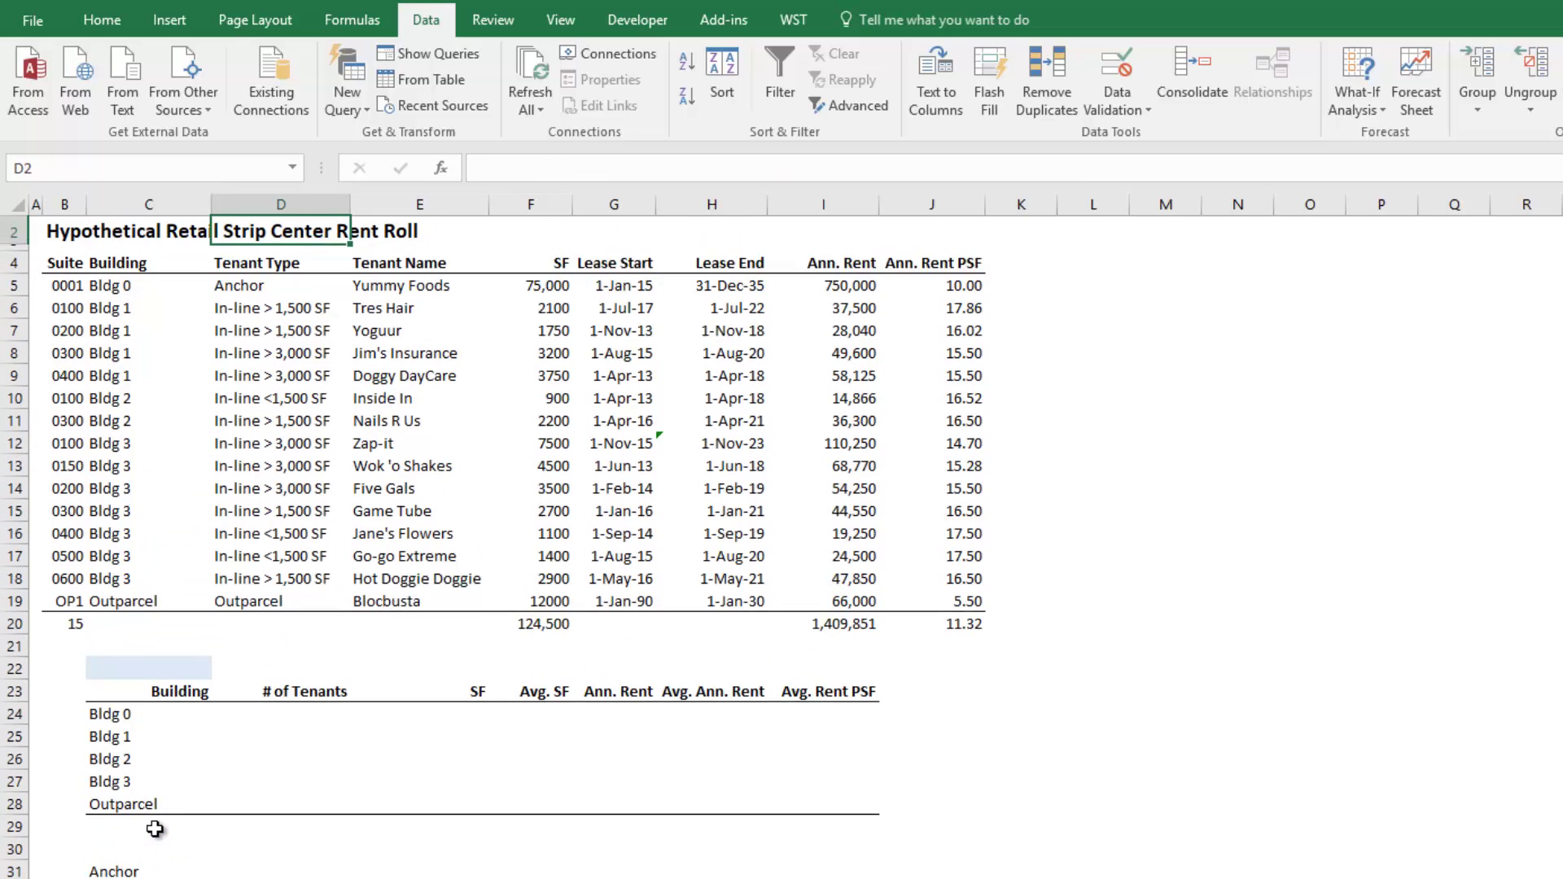
{"action": "key", "text": "Up"}
{"action": "key", "text": "Down"}
{"action": "key", "text": "Down"}
{"action": "key", "text": "Down"}
{"action": "key", "text": "Down"}
{"action": "key", "text": "Down"}
{"action": "key", "text": "Down"}
{"action": "key", "text": "Down"}
{"action": "key", "text": "Down"}
{"action": "key", "text": "Down"}
{"action": "key", "text": "Down"}
{"action": "key", "text": "Down"}
{"action": "key", "text": "Down"}
{"action": "key", "text": "Down"}
{"action": "key", "text": "Down"}
{"action": "key", "text": "Down"}
{"action": "key", "text": "Down"}
{"action": "key", "text": "Down"}
{"action": "key", "text": "Down"}
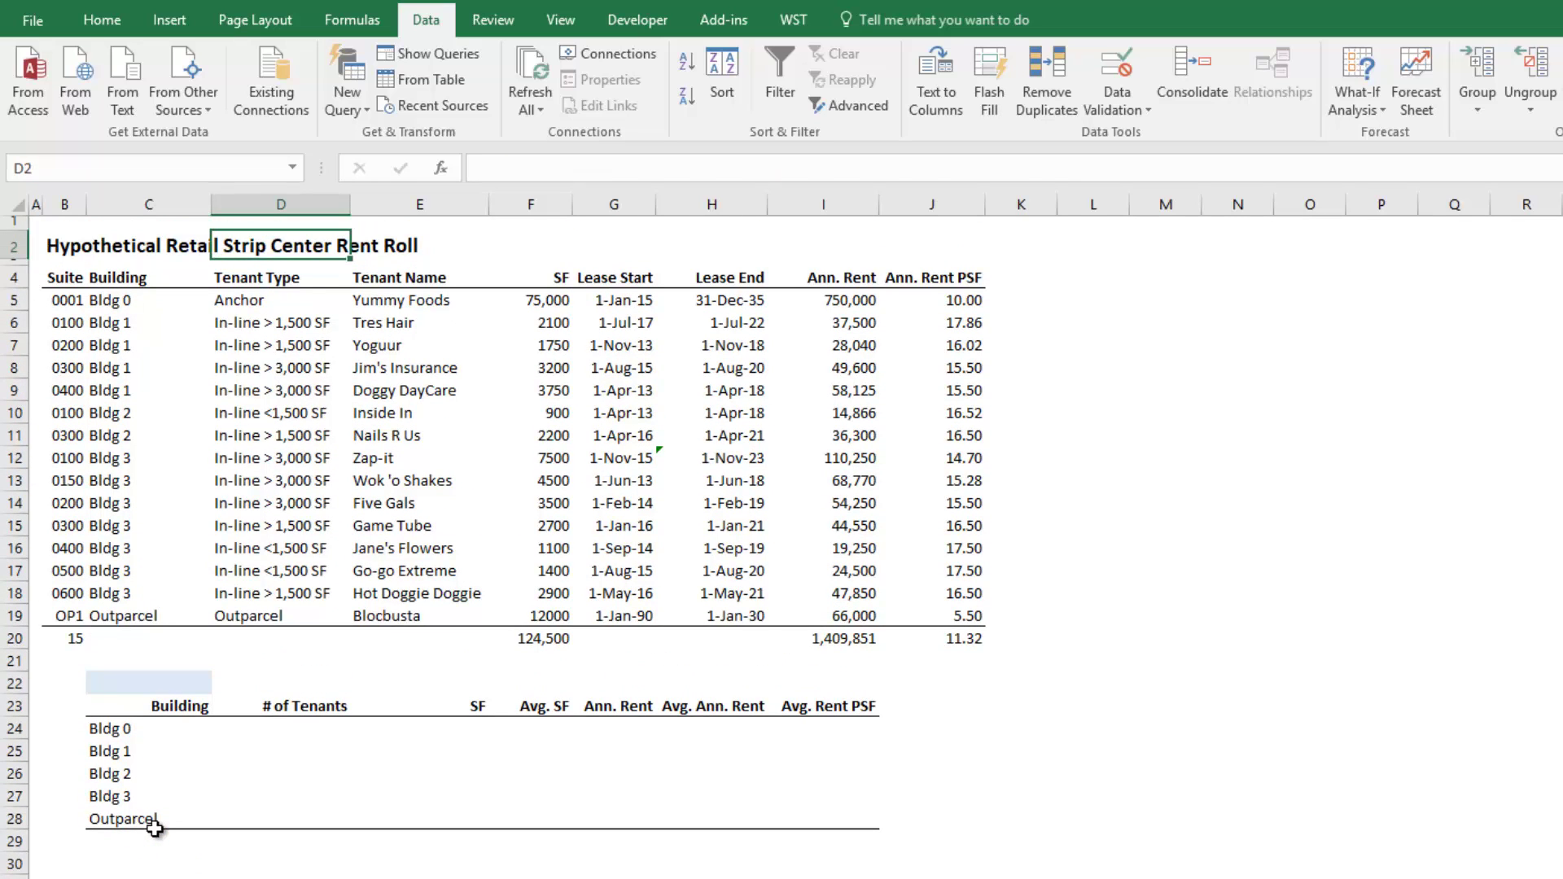
{"action": "key", "text": "Left"}
{"action": "key", "text": "Down"}
{"action": "key", "text": "Down"}
{"action": "key", "text": "alt+Down"}
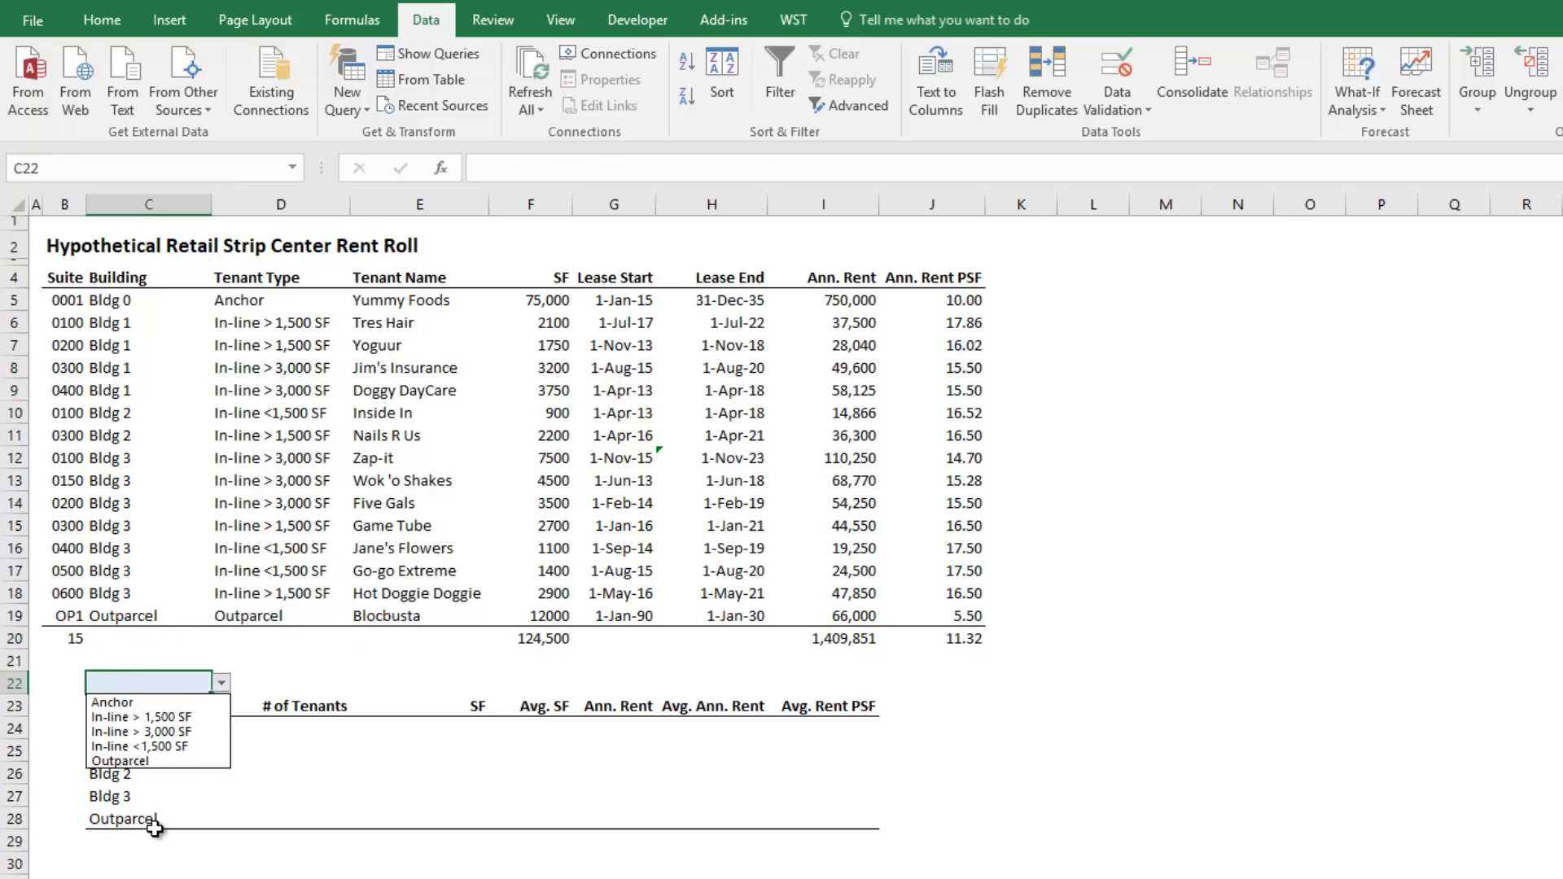
{"action": "key", "text": "Down"}
{"action": "key", "text": "Return"}
{"action": "key", "text": "Down"}
{"action": "key", "text": "Down"}
{"action": "key", "text": "Right"}
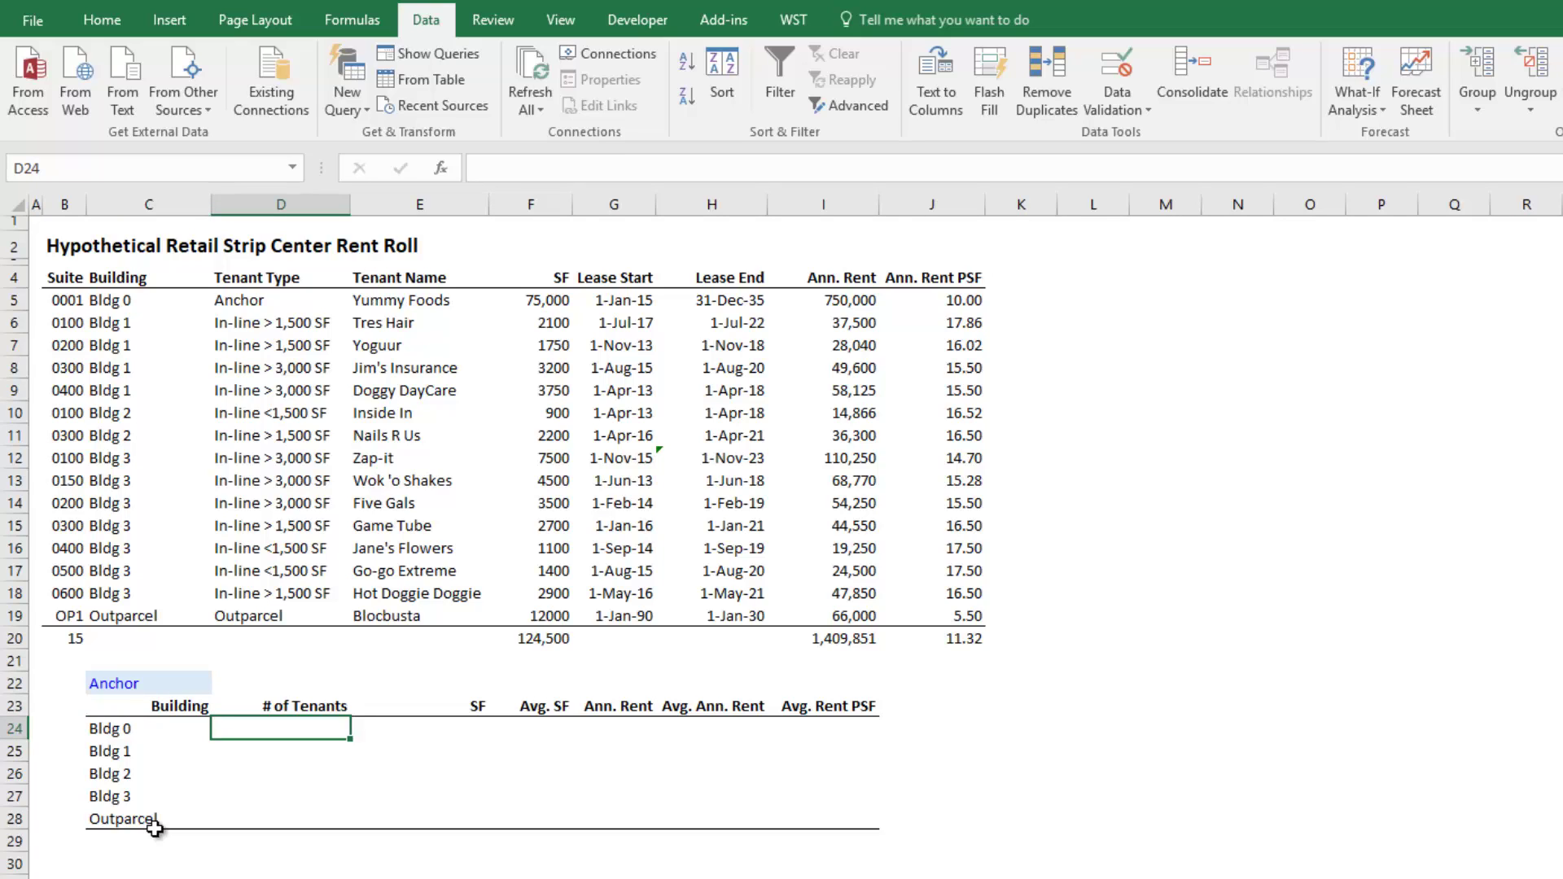
{"action": "key", "text": "Left"}
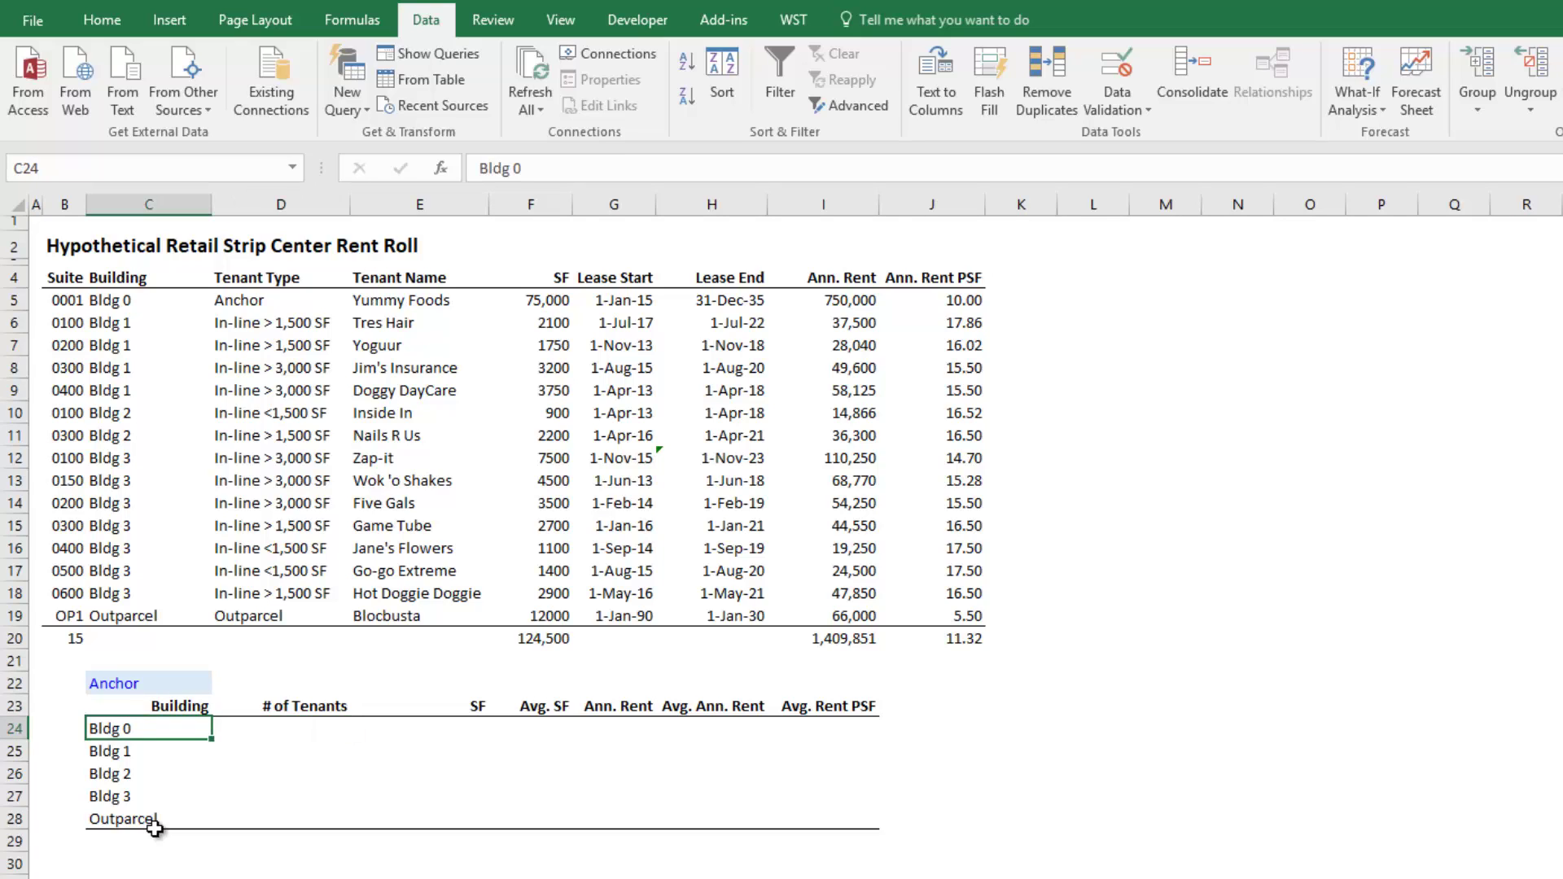
{"action": "key", "text": "Right"}
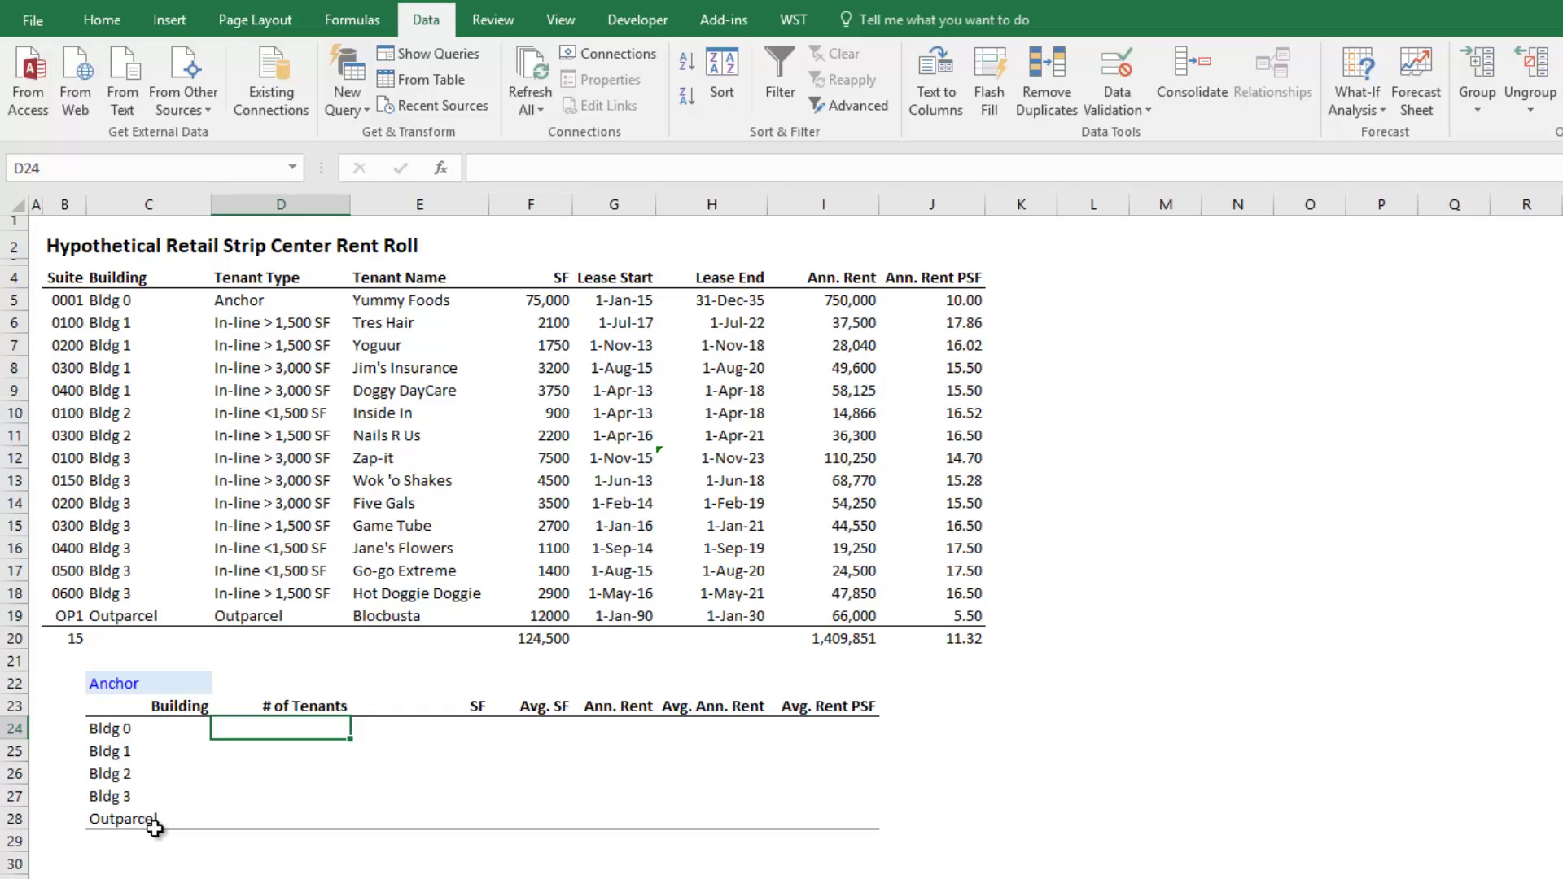
Start a COUNTIFS in D24 over the absolute tenant-type range $D$5:$D$19.
{"action": "type", "text": "="}
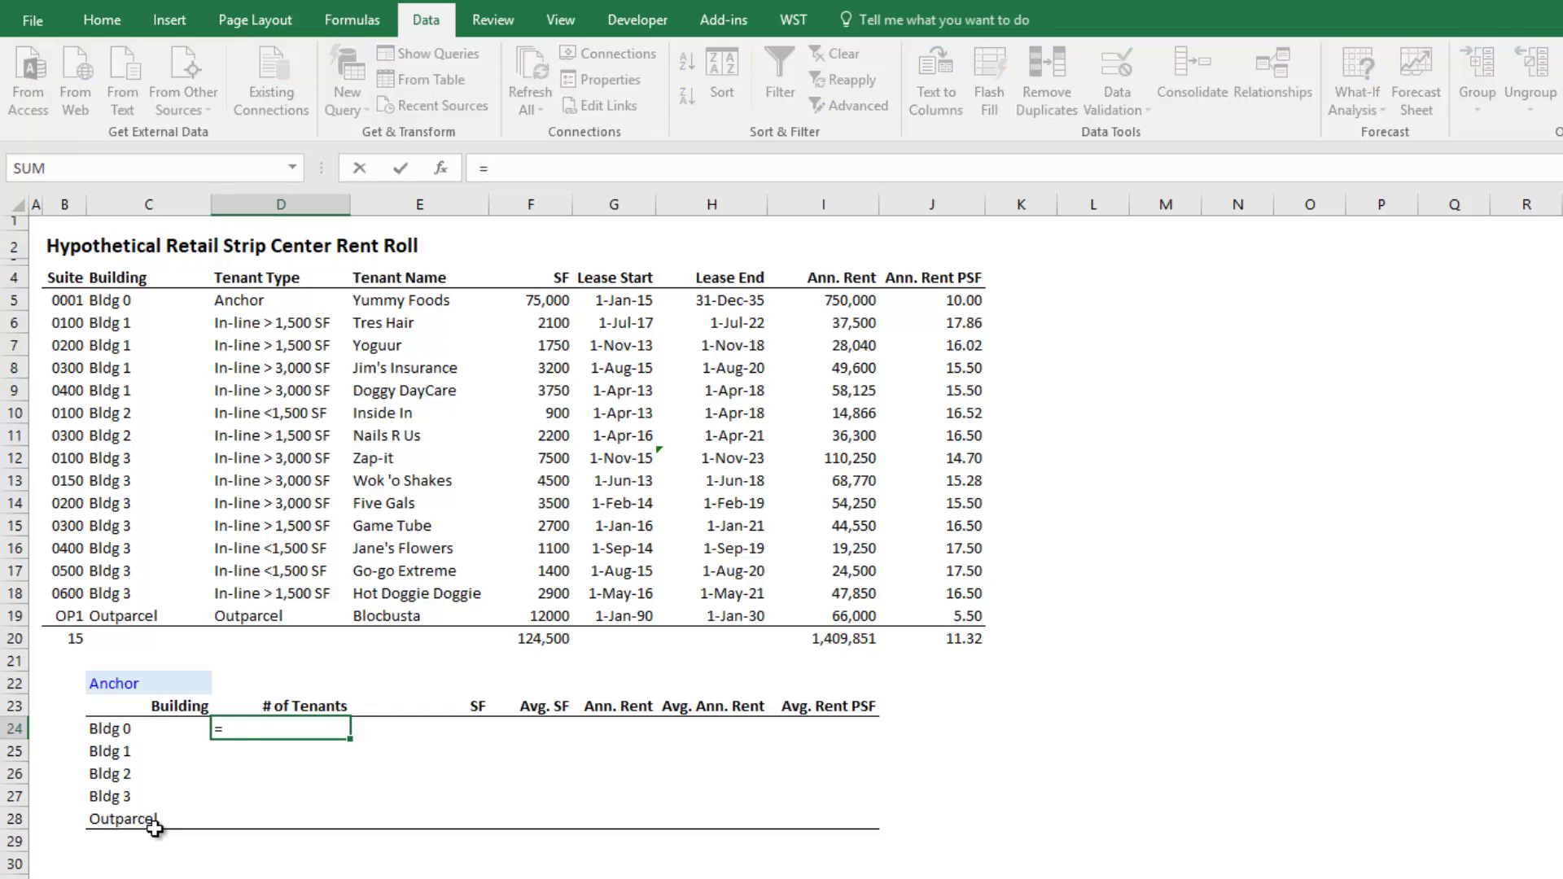
{"action": "type", "text": "countifs"}
{"action": "key", "text": "Tab"}
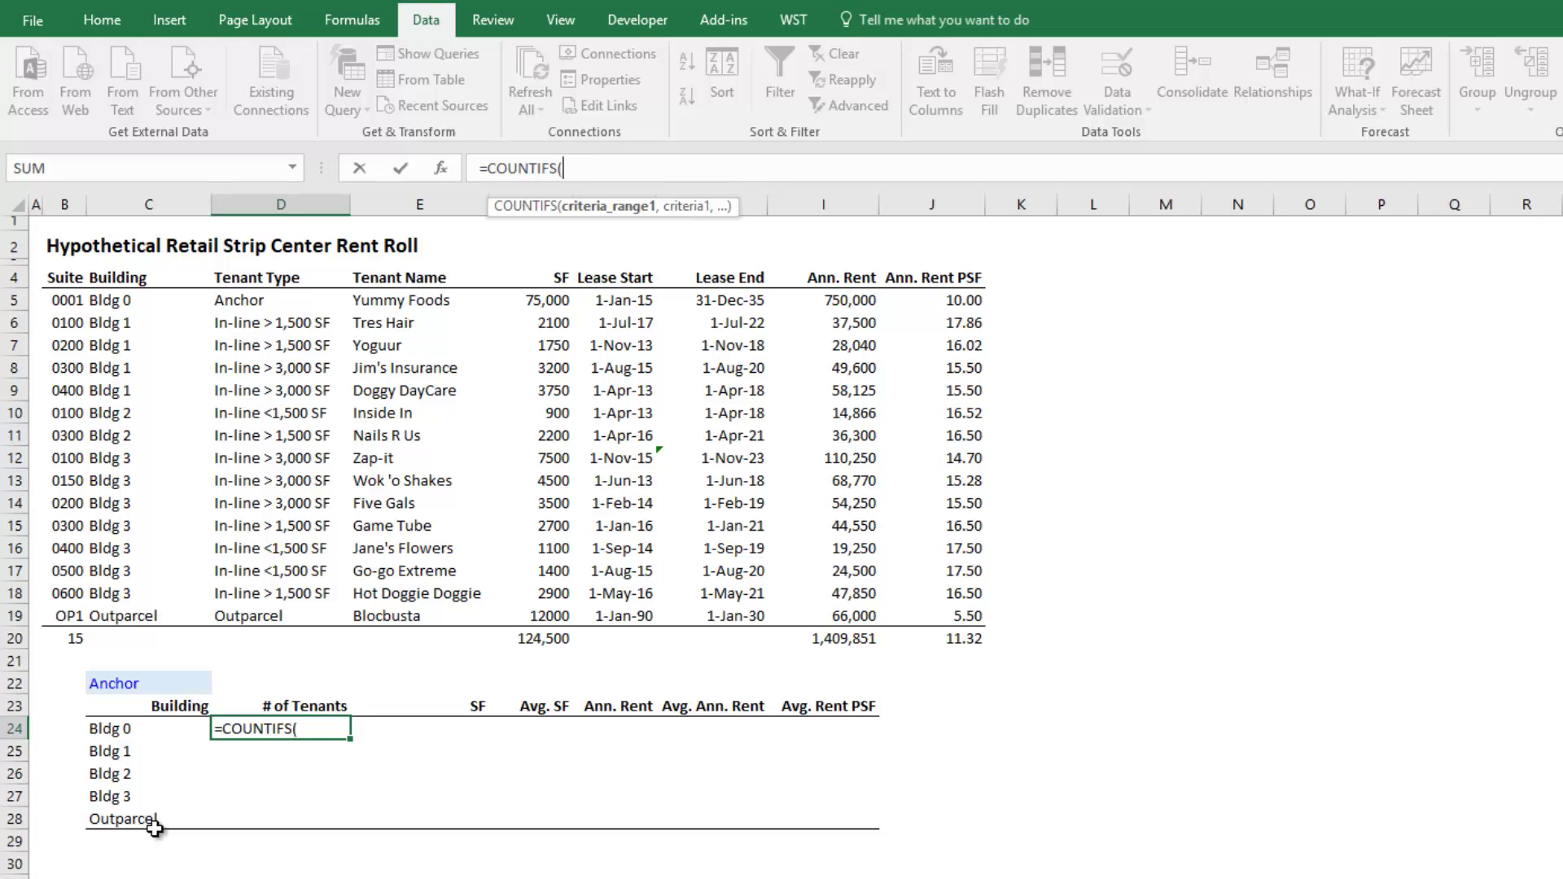
{"action": "key", "text": "Up"}
{"action": "key", "text": "Up"}
{"action": "key", "text": "Left"}
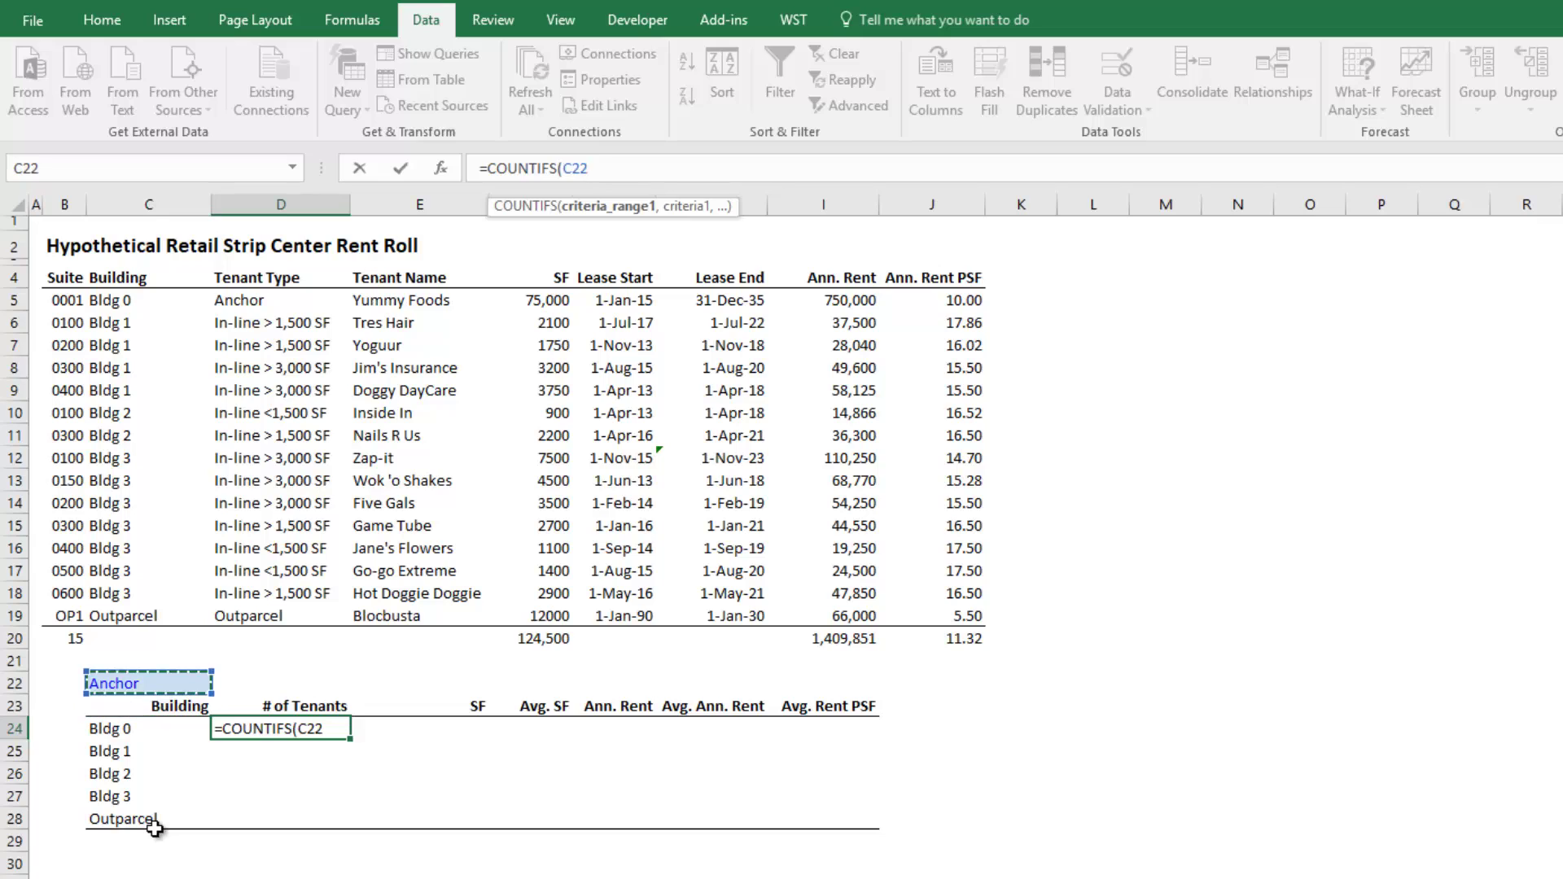
{"action": "key", "text": "Right"}
{"action": "key", "text": "Up"}
{"action": "key", "text": "Up"}
{"action": "key", "text": "Up"}
{"action": "key", "text": "ctrl+shift+Up"}
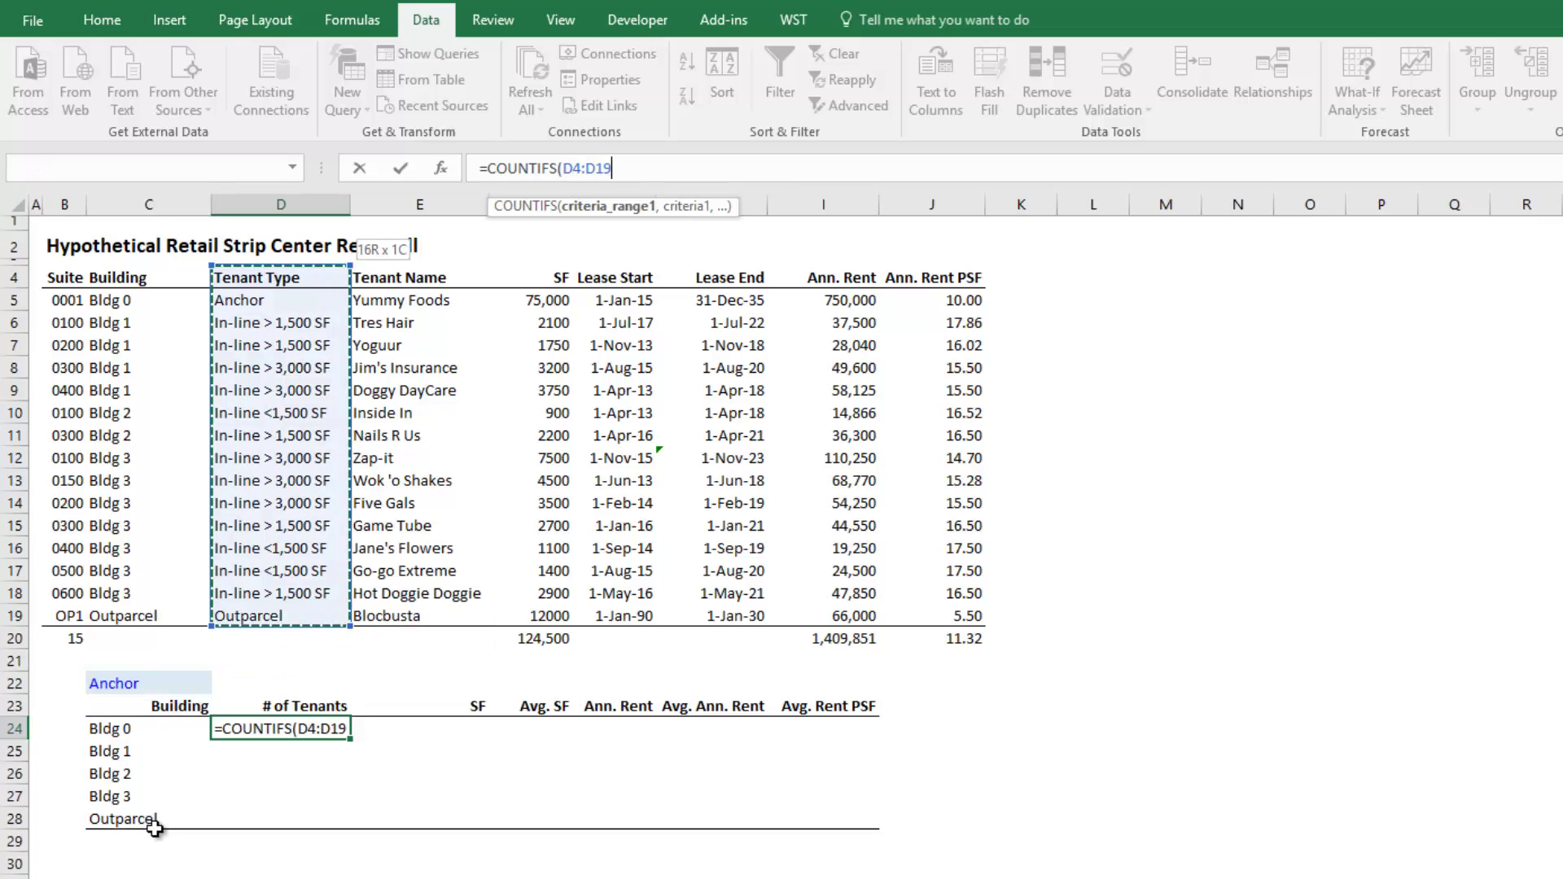
{"action": "key", "text": "shift+Down"}
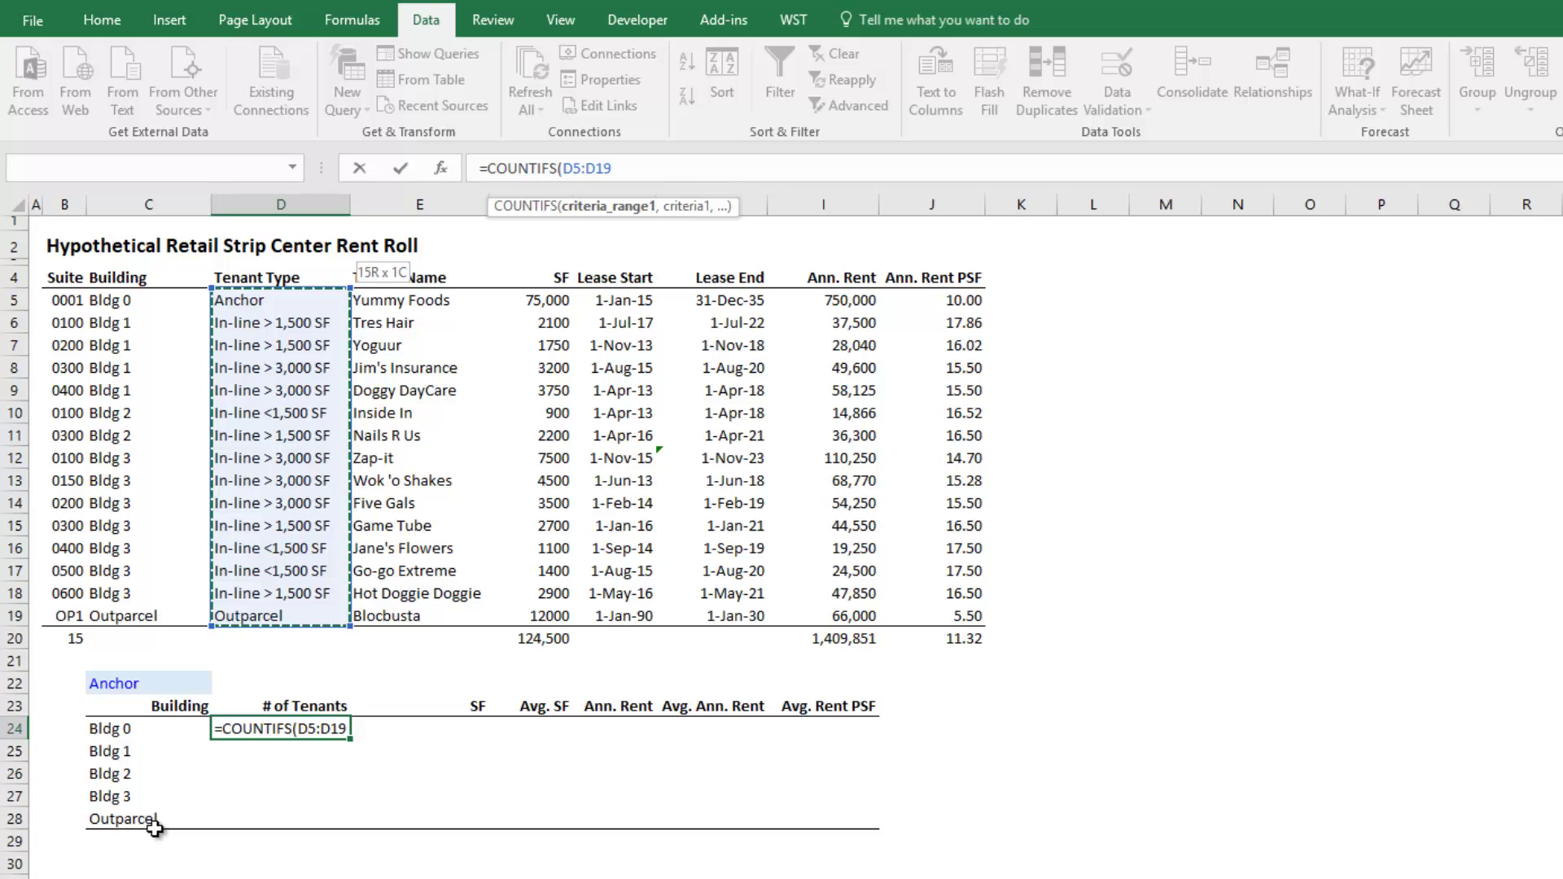
{"action": "key", "text": "F4"}
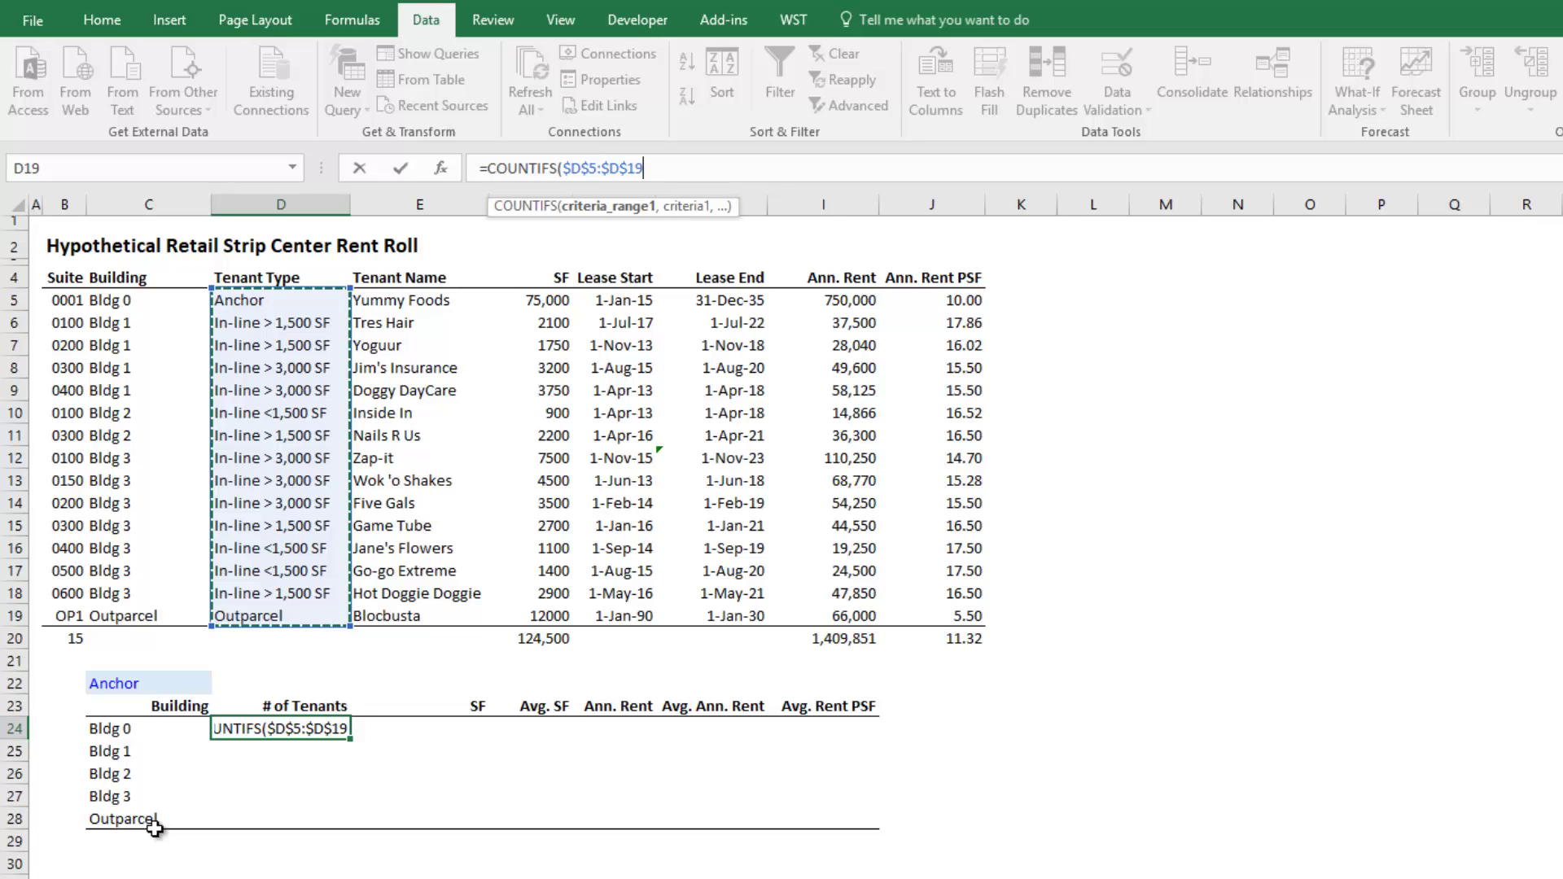
Add the $C$22 criterion to complete =COUNTIFS($D$5:$D$19,$C$22) in D24.
{"action": "type", "text": ","}
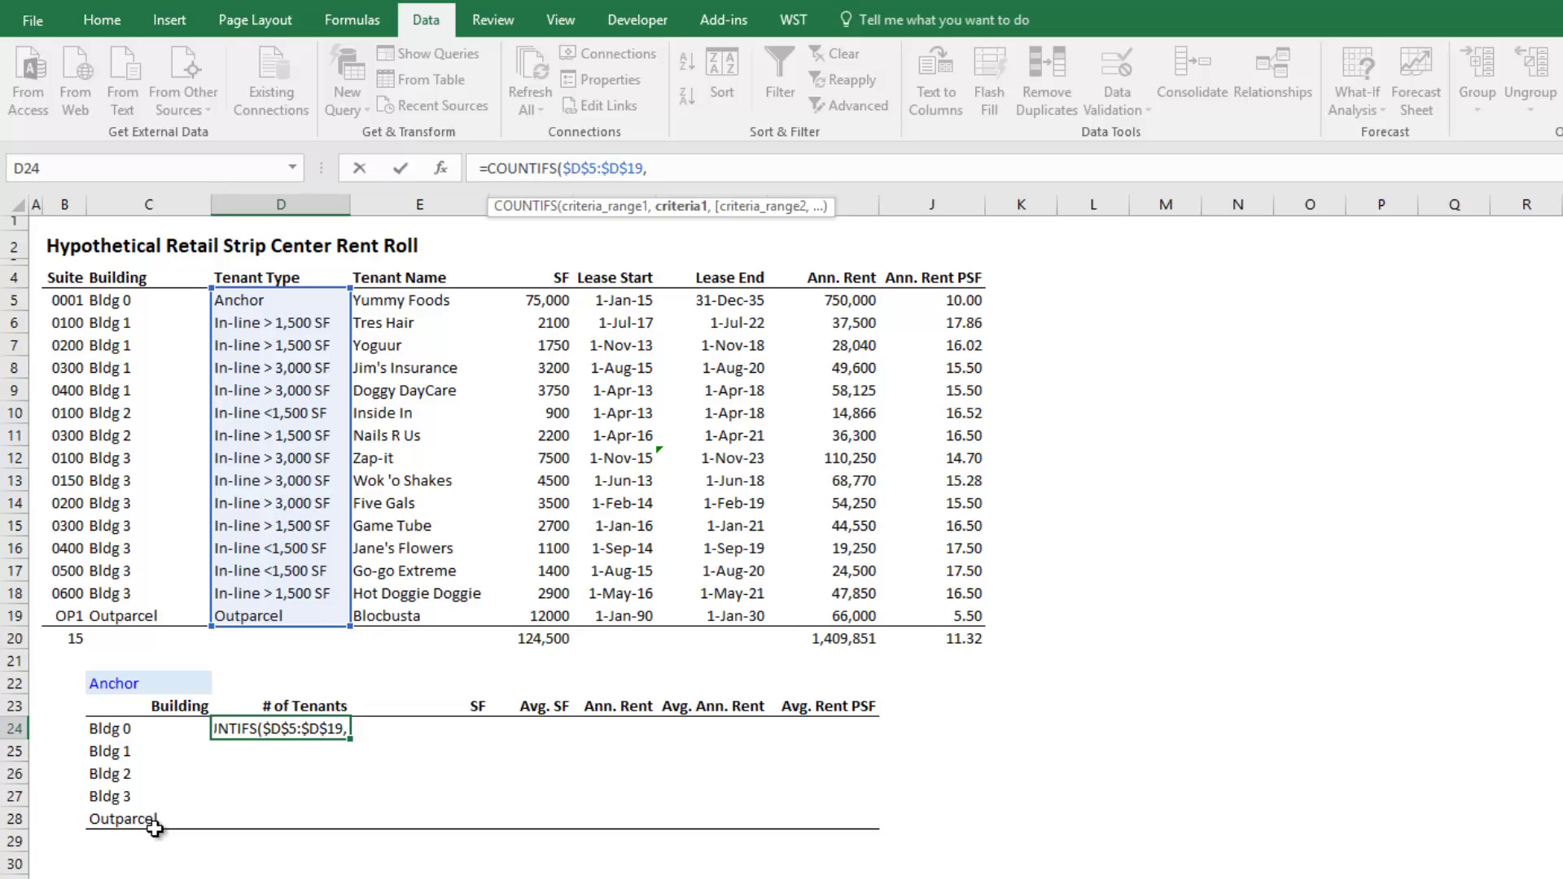
{"action": "key", "text": "Left"}
{"action": "key", "text": "Up"}
{"action": "key", "text": "Up"}
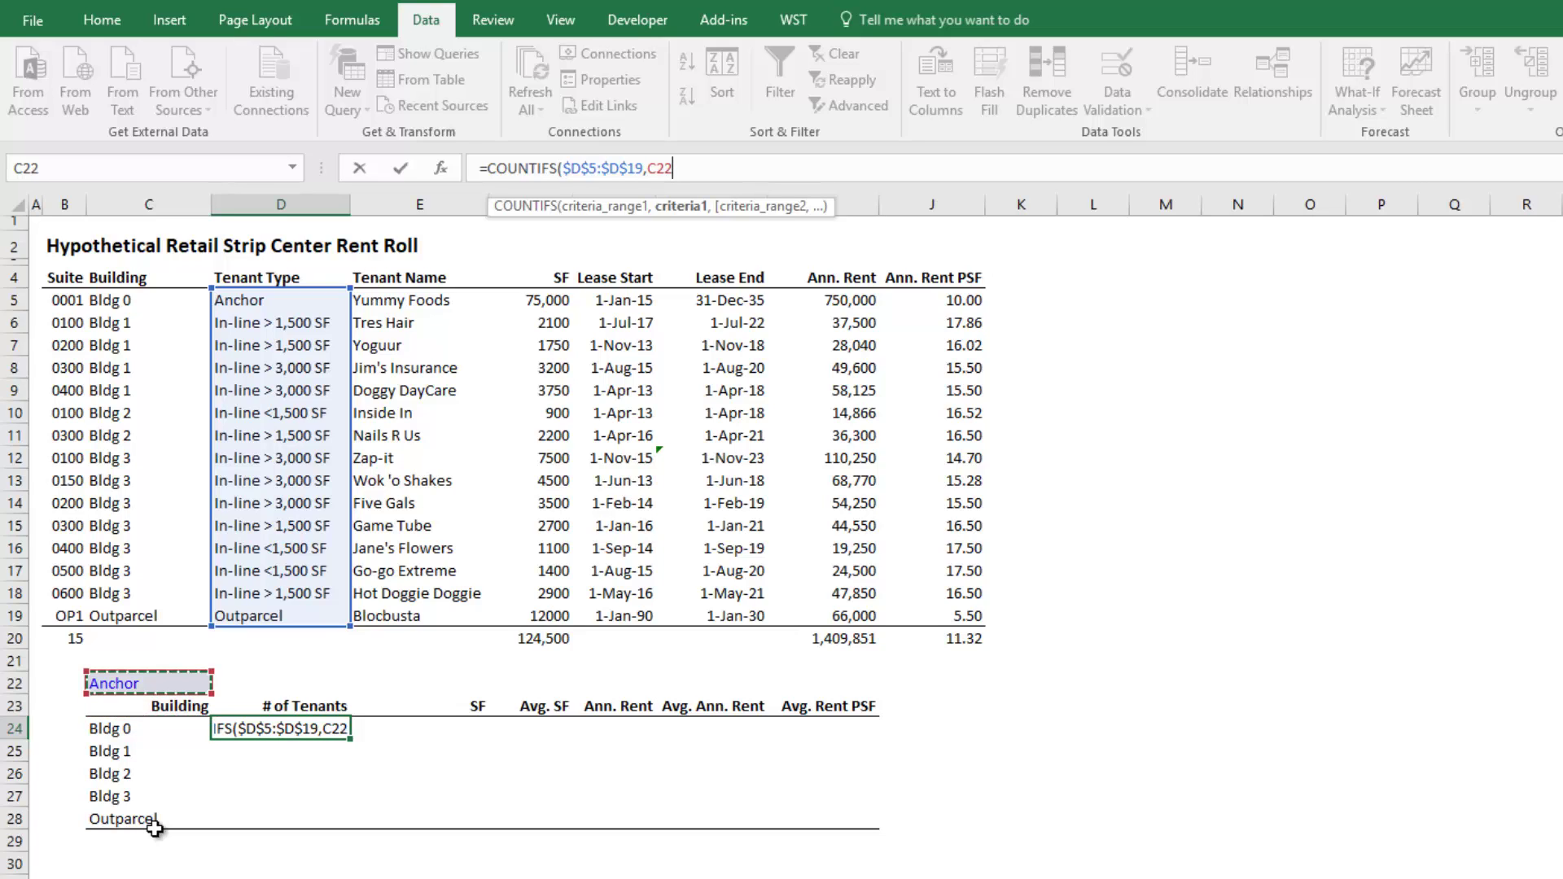
{"action": "key", "text": "F4"}
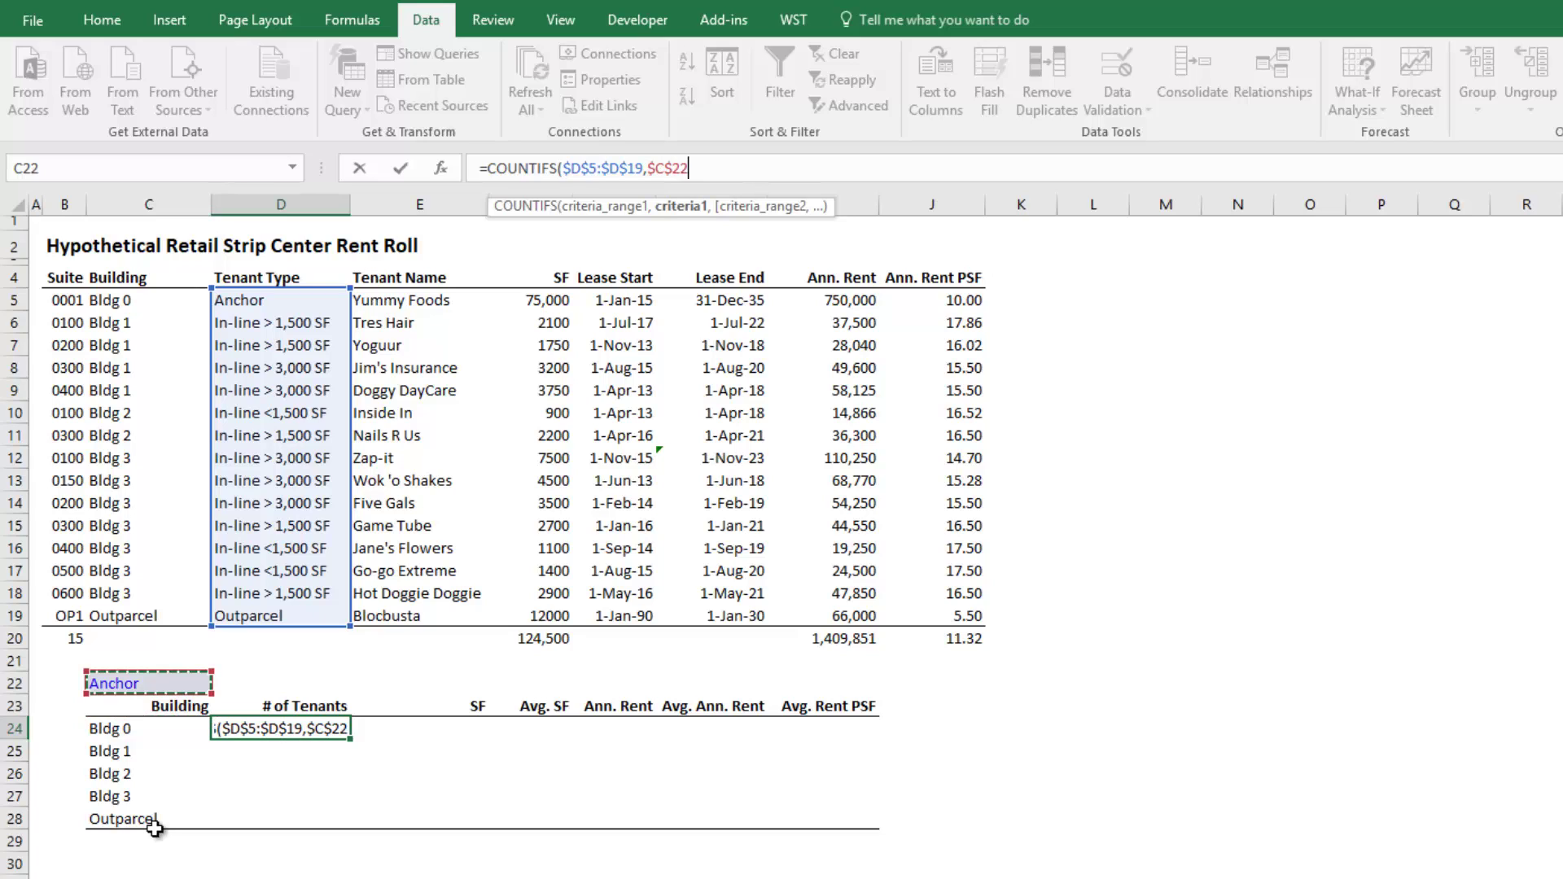
{"action": "key", "text": "ctrl+Return"}
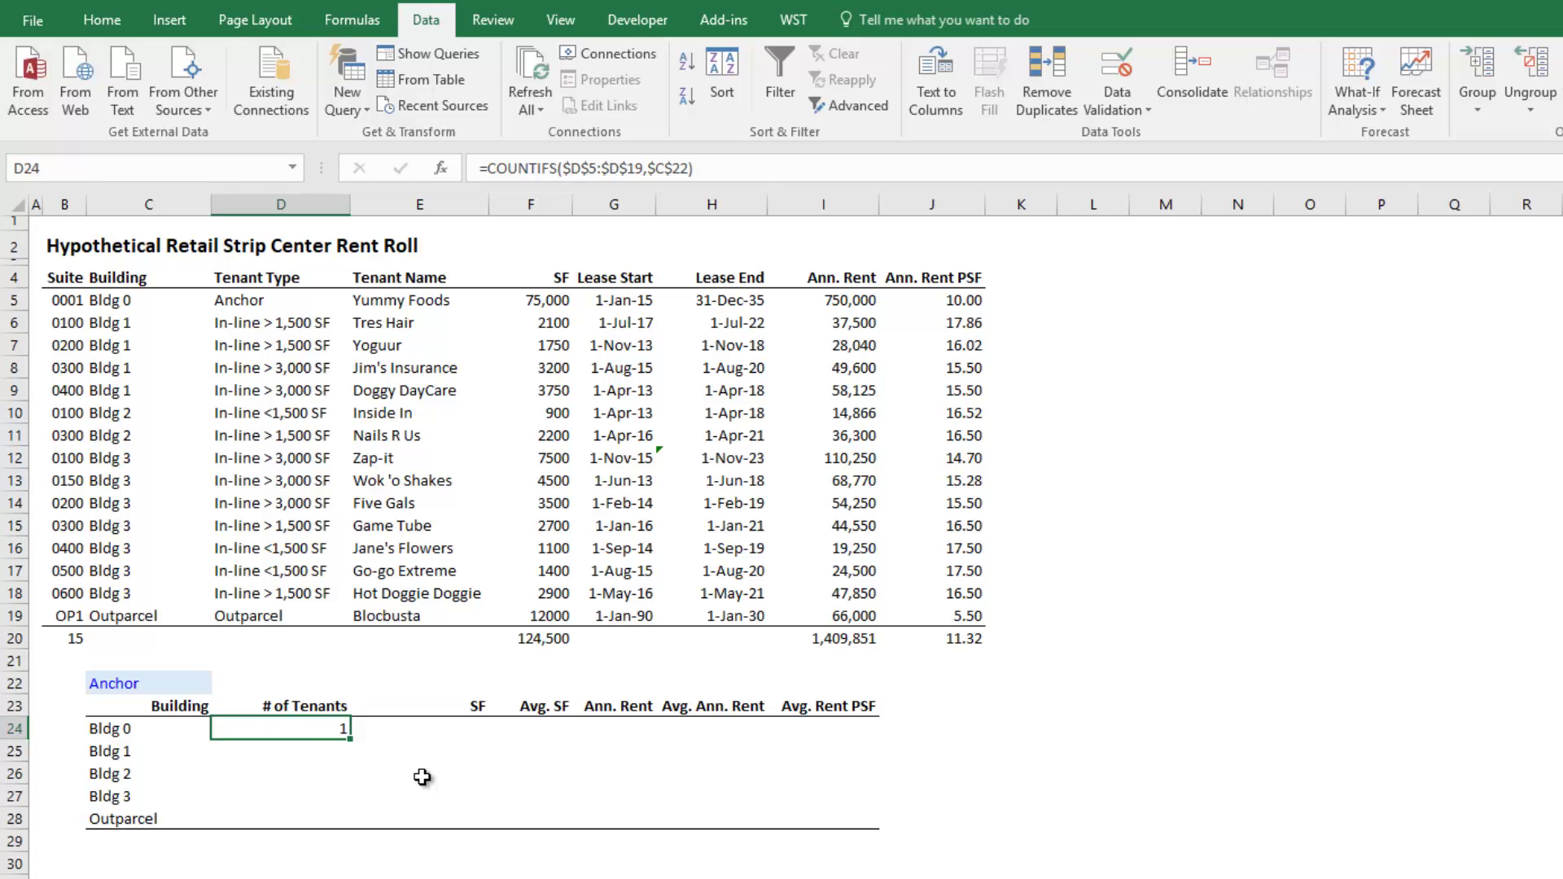
{"action": "key", "text": "F2"}
{"action": "key", "text": "BackSpace"}
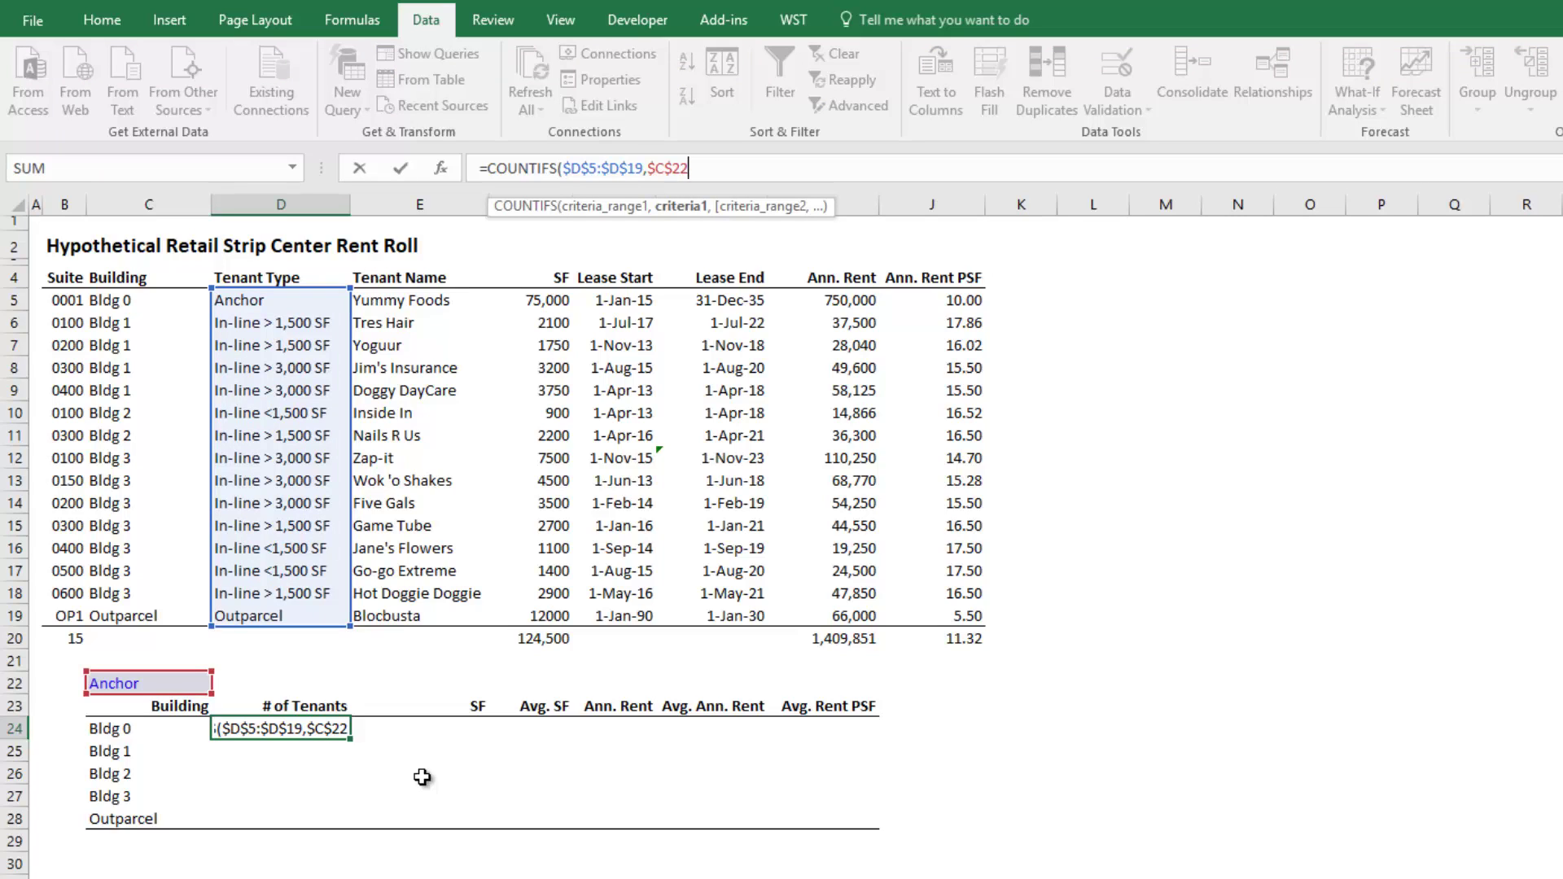
Add the building criterion $C$5:$C$19,$C24 to the D24 COUNTIFS formula.
{"action": "type", "text": ","}
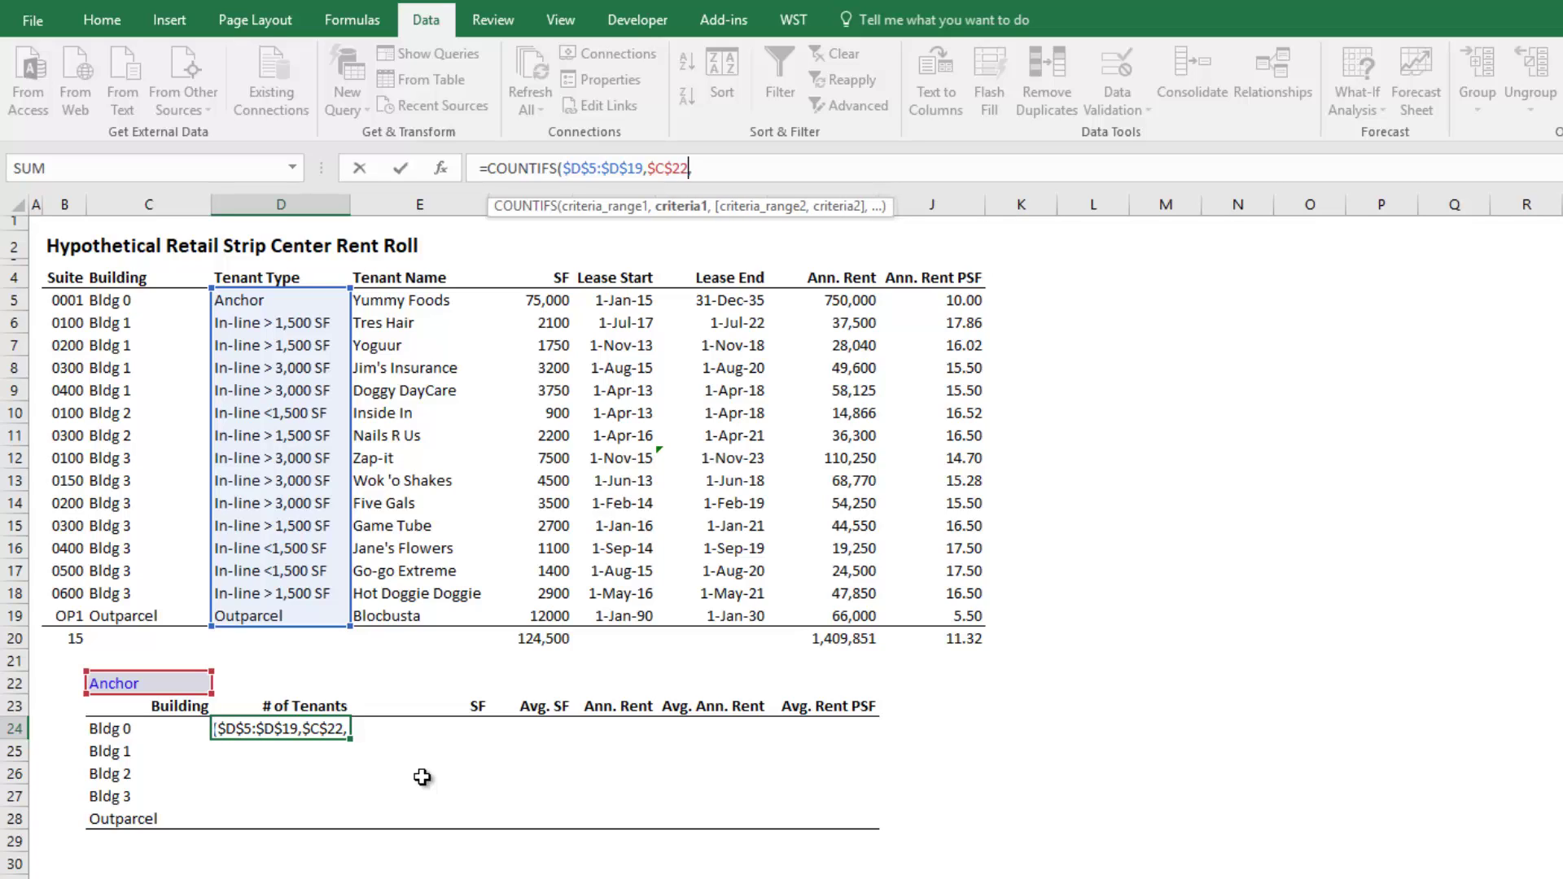
{"action": "key", "text": "Left"}
{"action": "key", "text": "Up"}
{"action": "key", "text": "Up"}
{"action": "key", "text": "Up"}
{"action": "key", "text": "Up"}
{"action": "key", "text": "Up"}
{"action": "key", "text": "Up"}
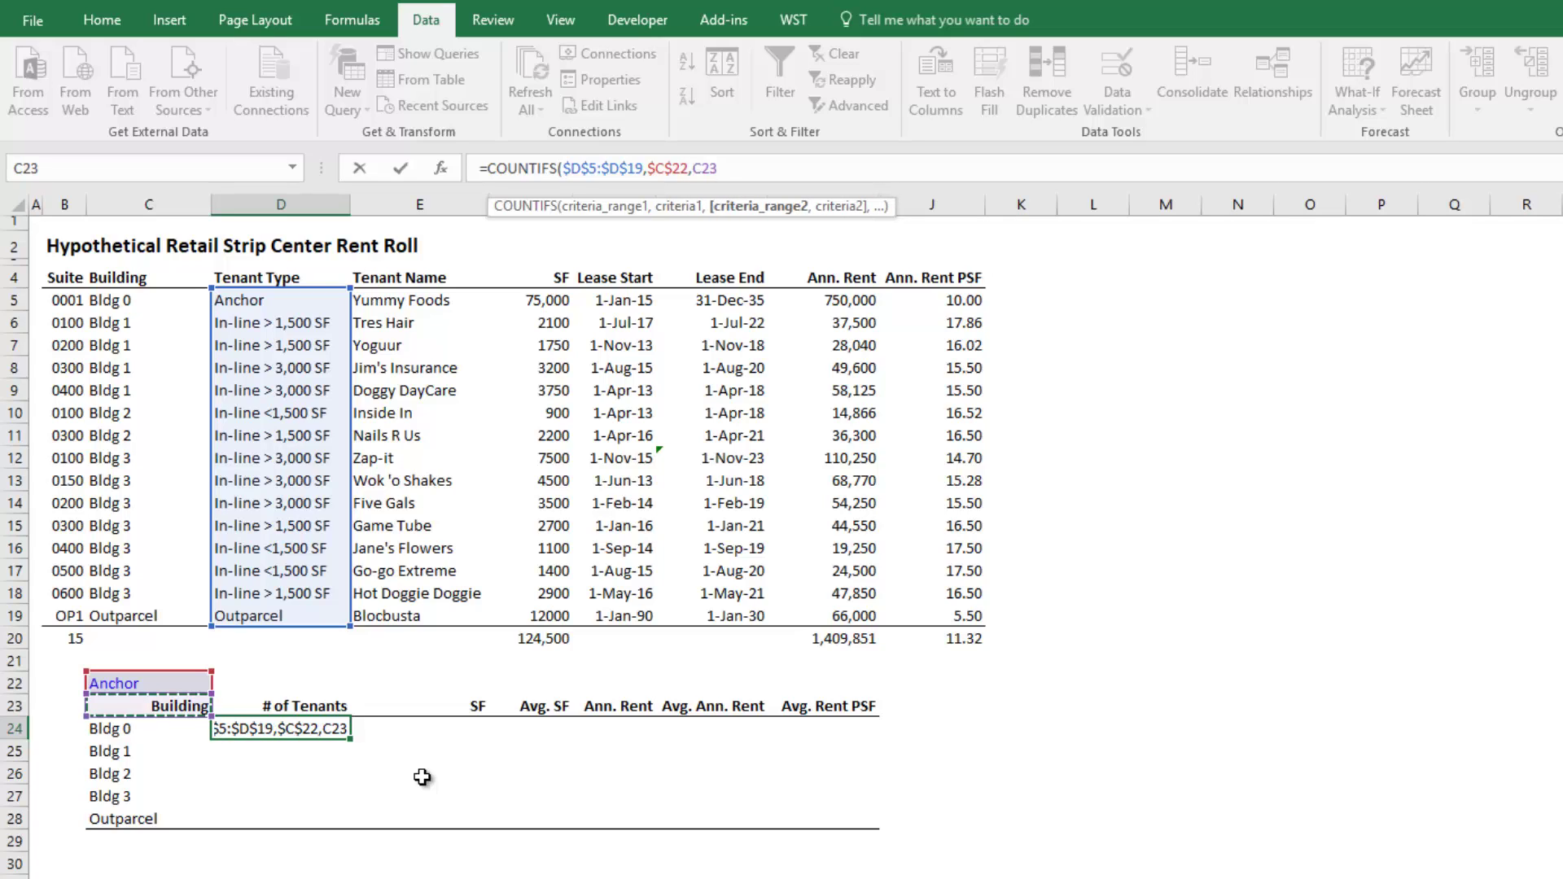
{"action": "key", "text": "Down"}
{"action": "key", "text": "ctrl+shift+Up"}
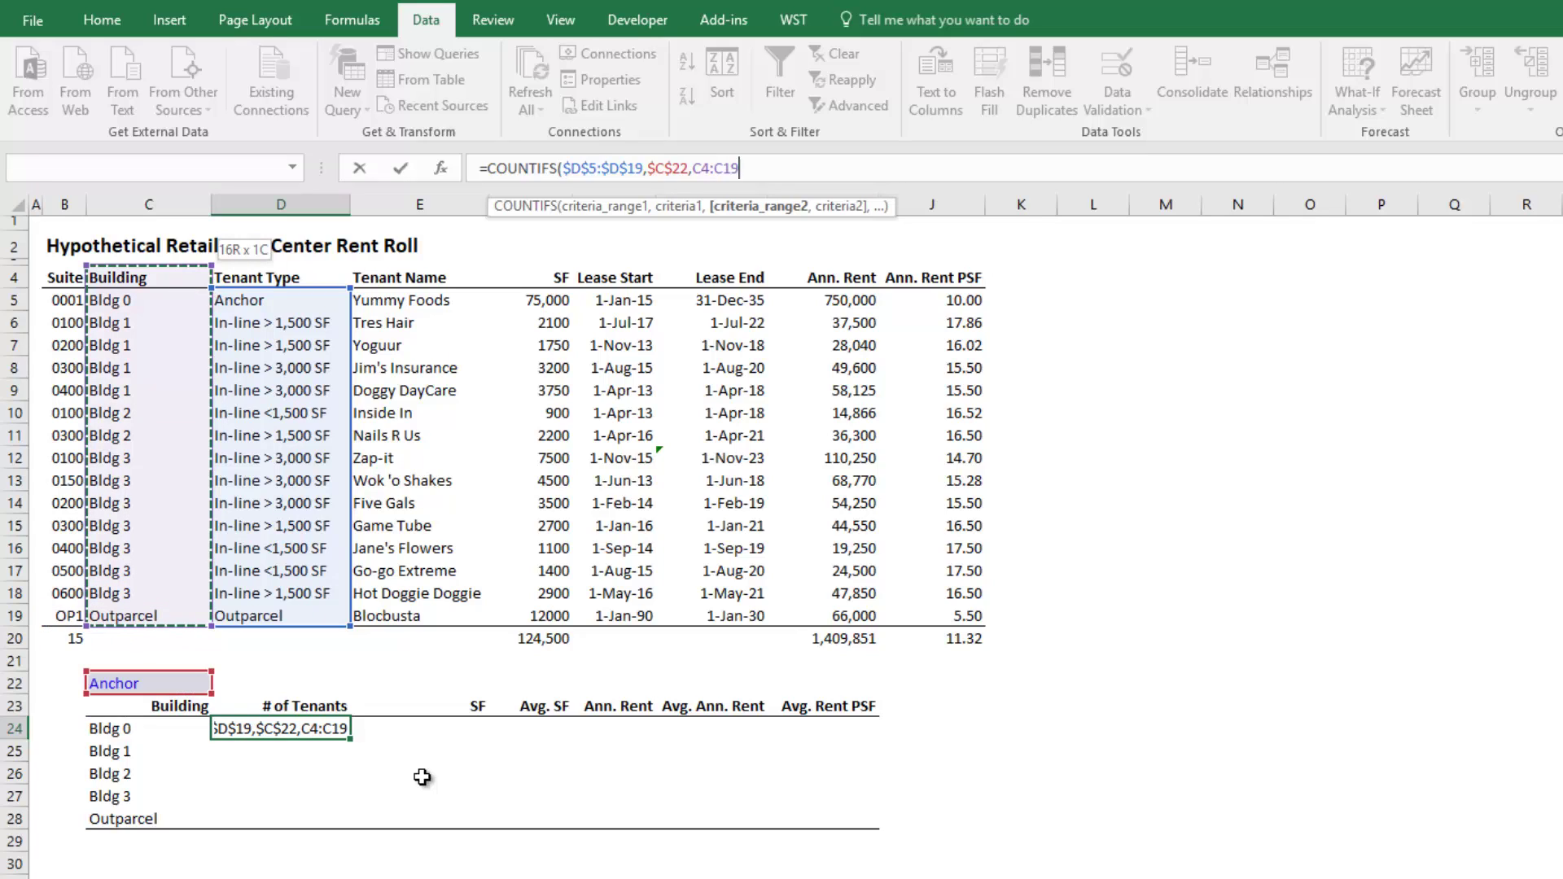
{"action": "key", "text": "shift+Down"}
{"action": "key", "text": "F4"}
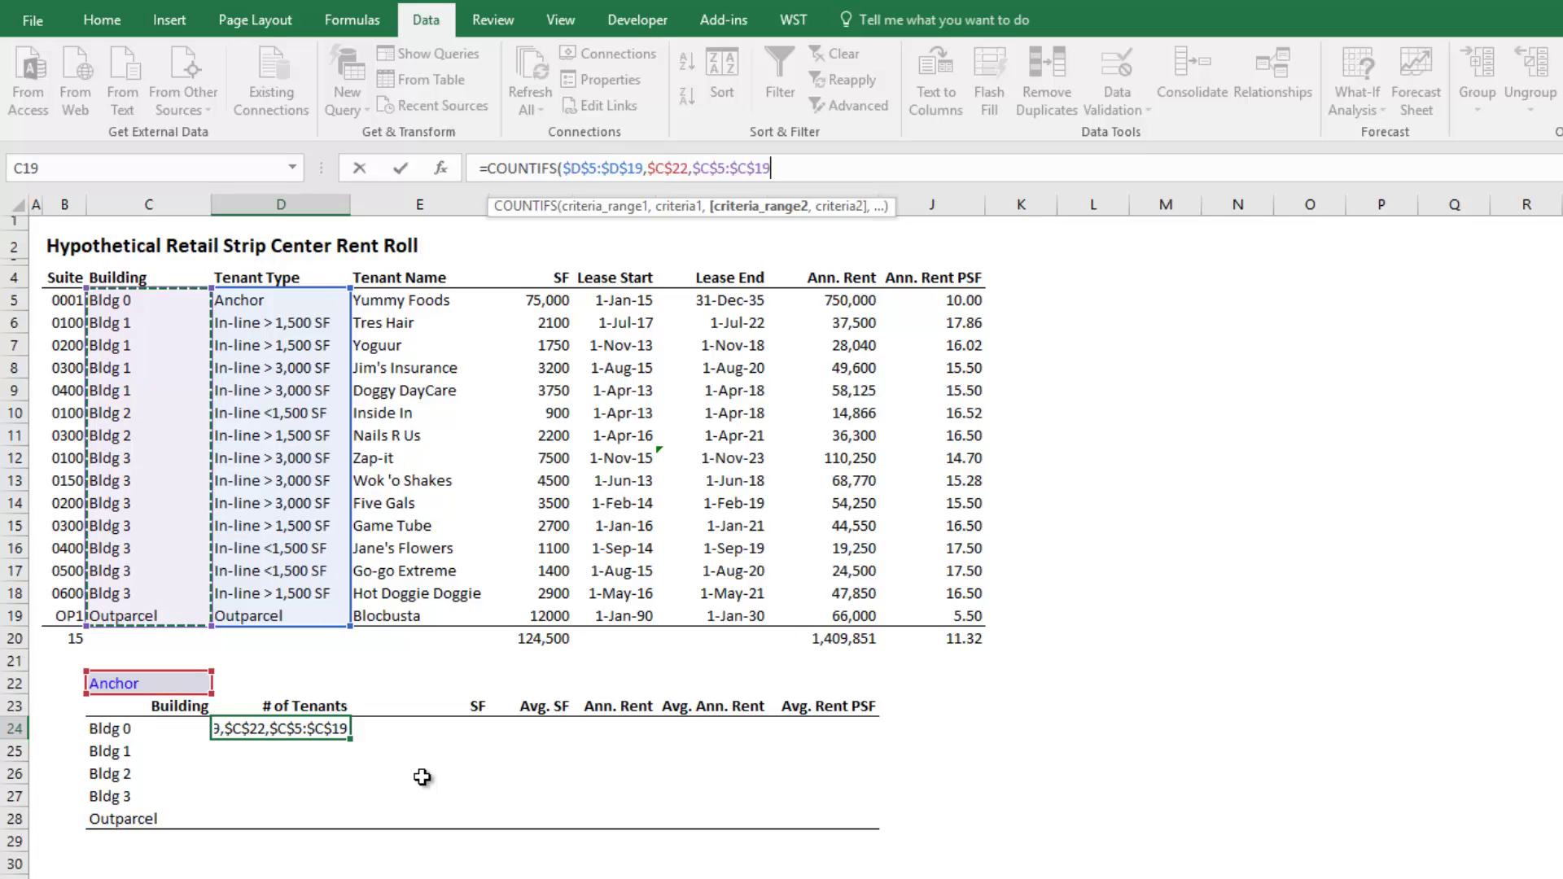
{"action": "type", "text": ","}
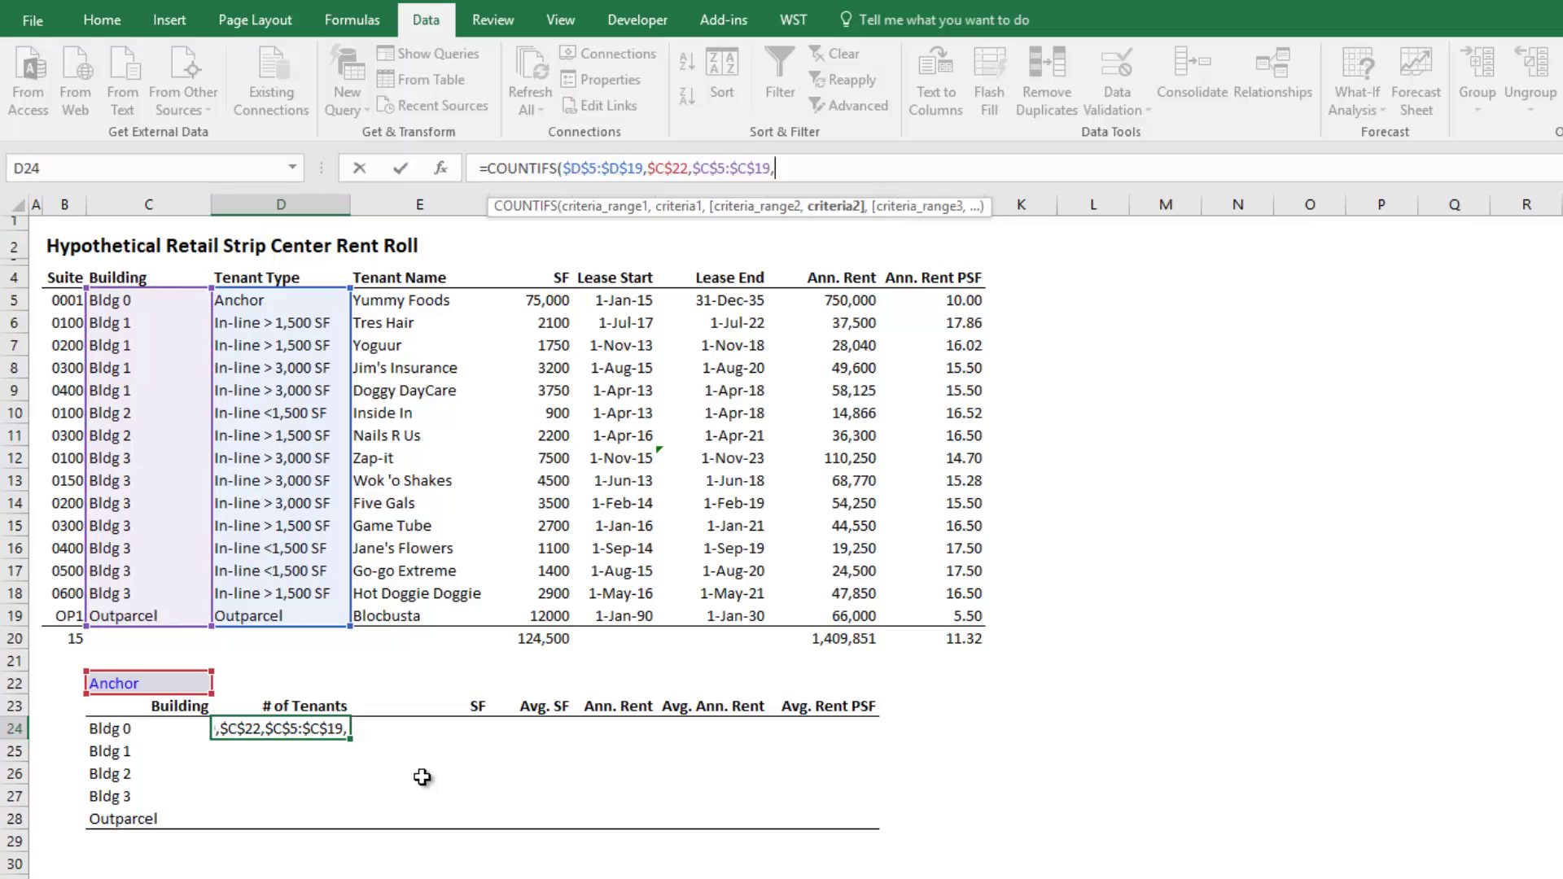
{"action": "key", "text": "Left"}
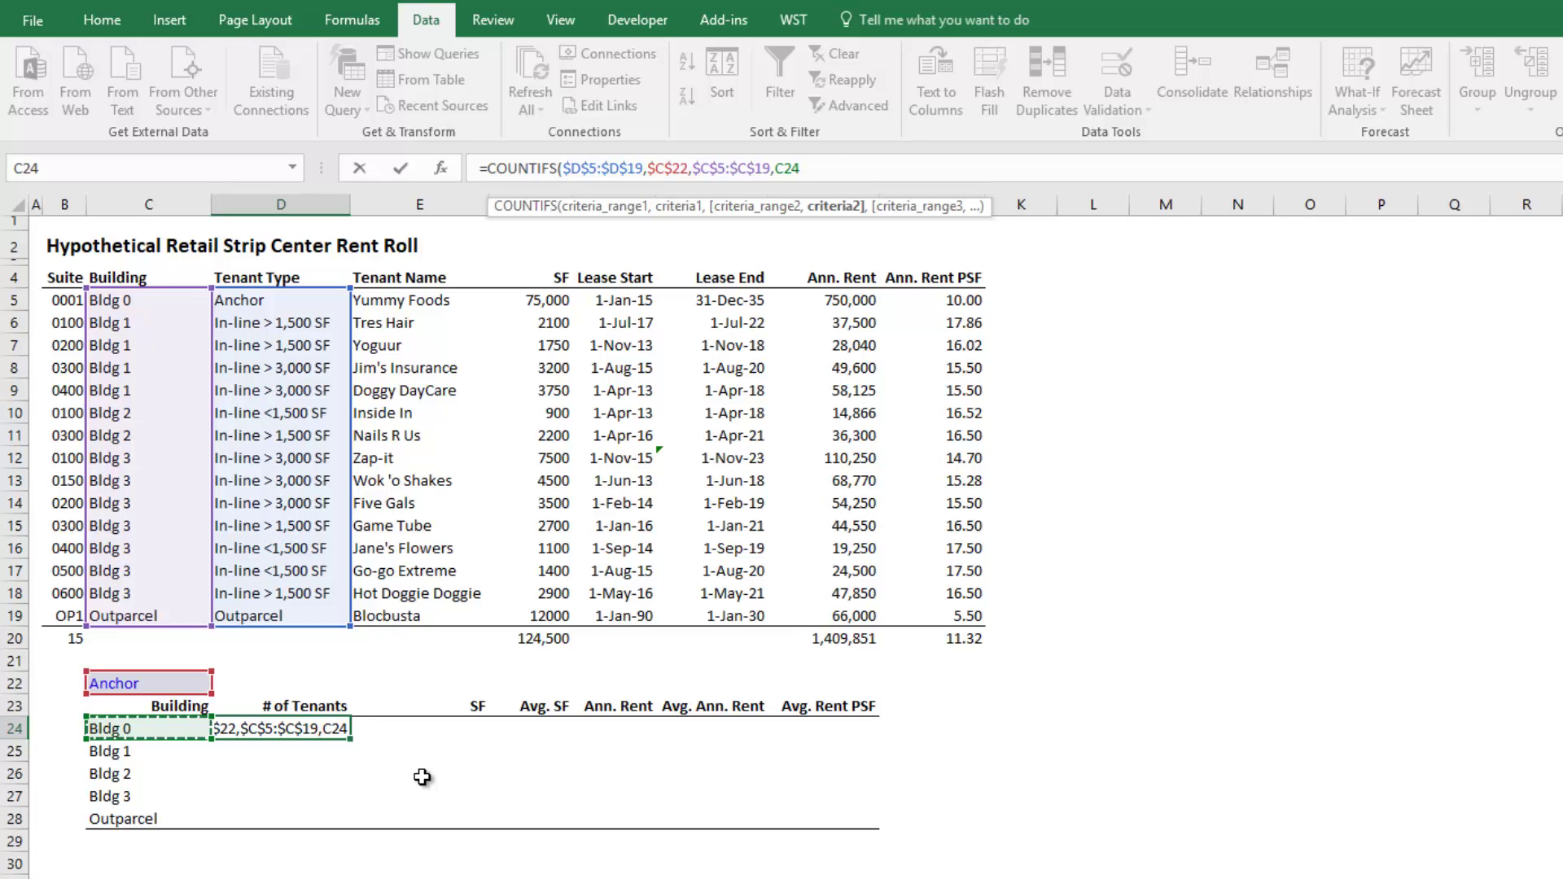
{"action": "key", "text": "F4"}
{"action": "key", "text": "F4"}
{"action": "key", "text": "F4"}
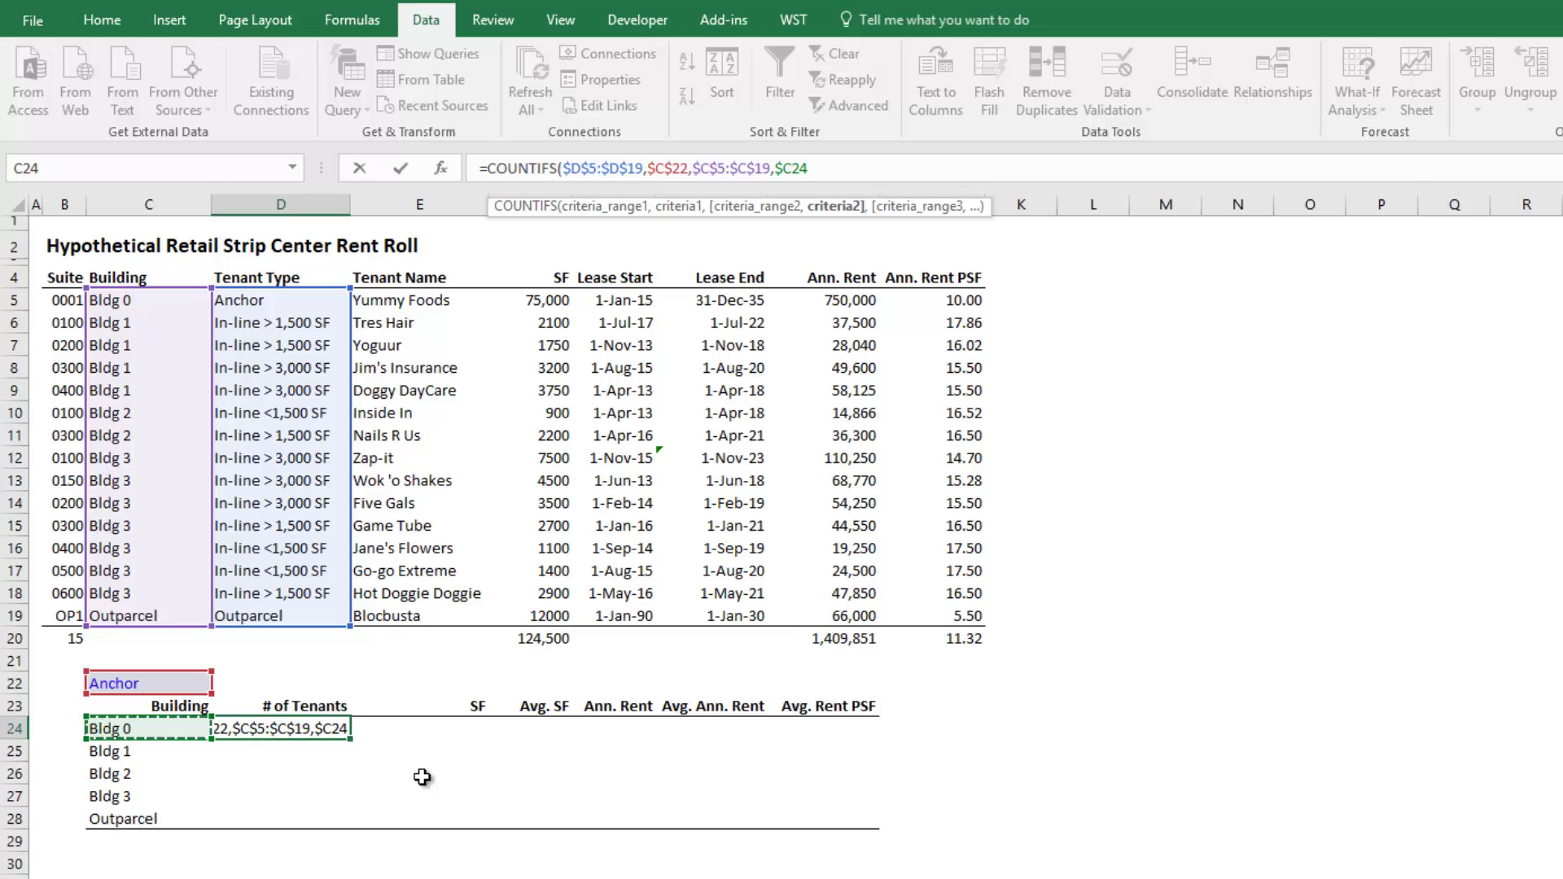
{"action": "key", "text": "ctrl+Return"}
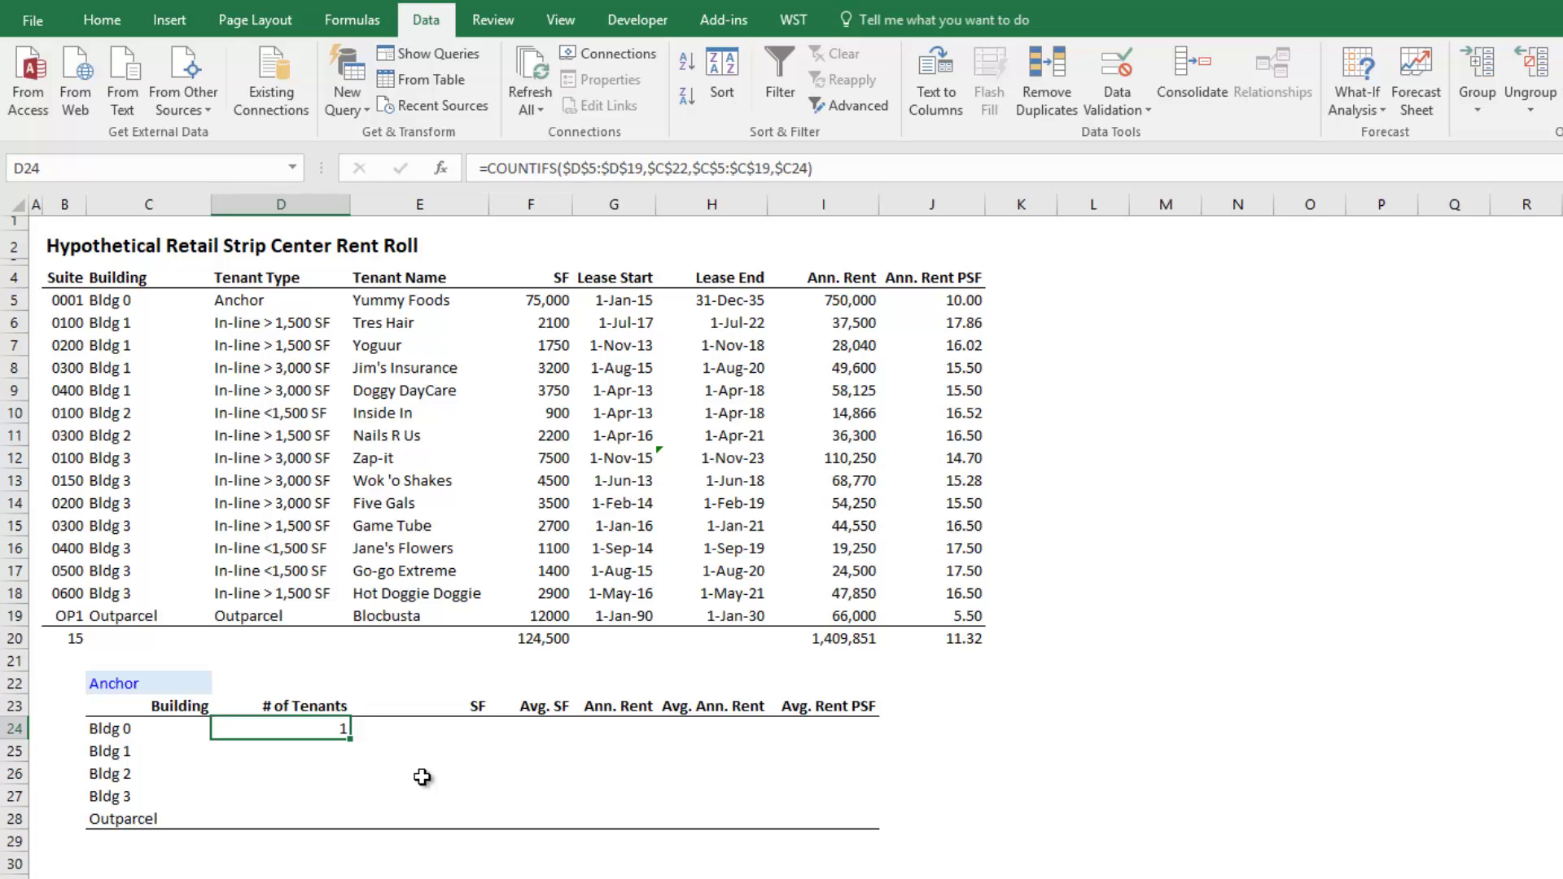
Copy the D24 tenant-count formula down to D25:D28 and check the pasted formulas.
{"action": "key", "text": "ctrl+c"}
{"action": "key", "text": "Down"}
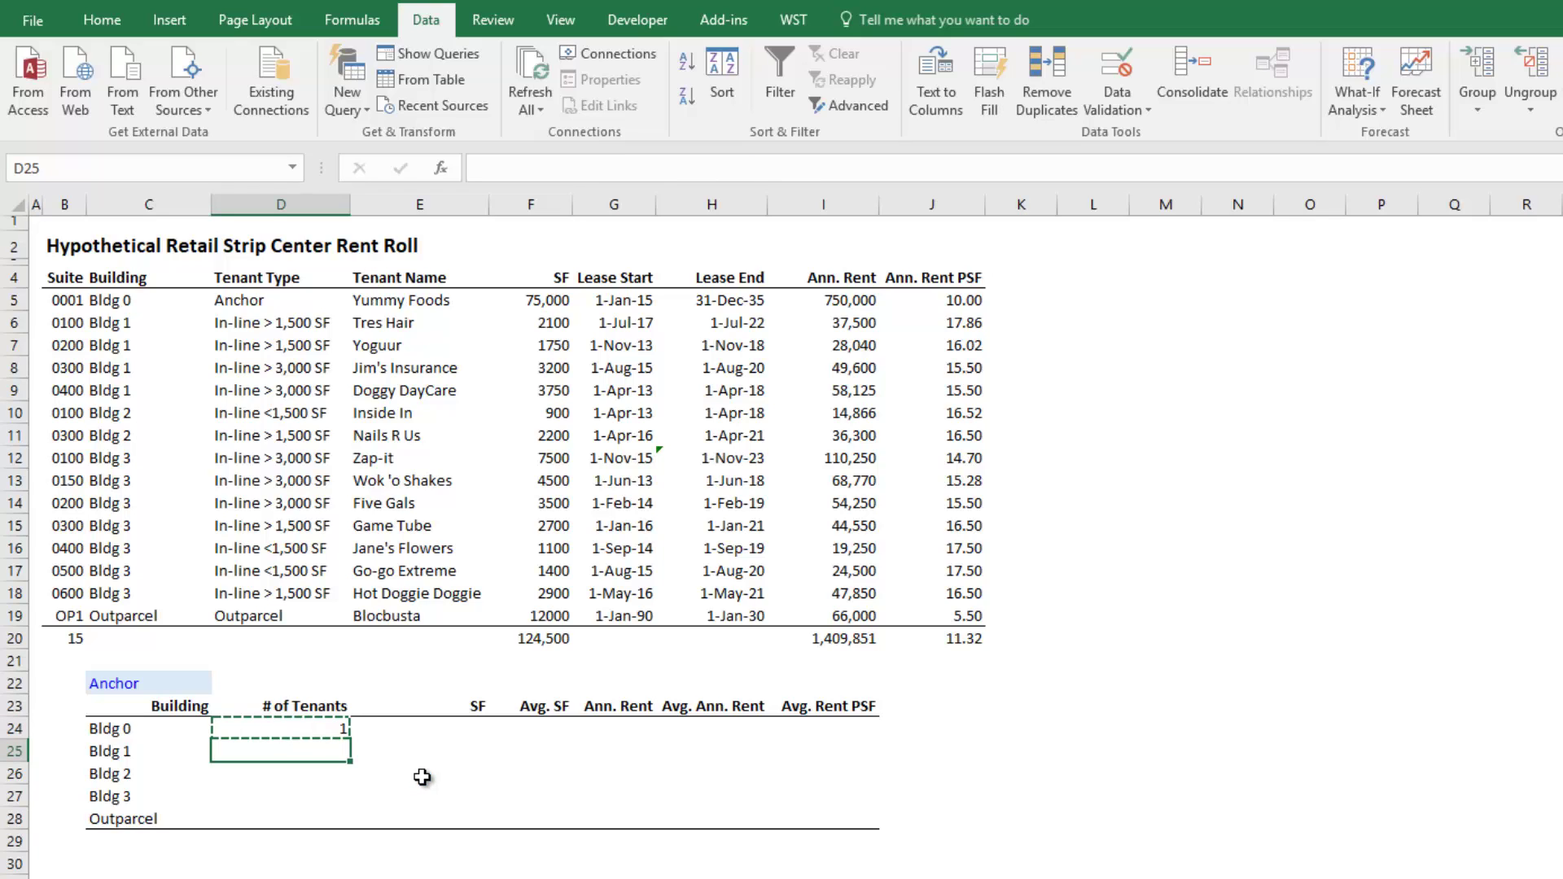
{"action": "key", "text": "shift+Down"}
{"action": "key", "text": "shift+Down"}
{"action": "key", "text": "shift+Down"}
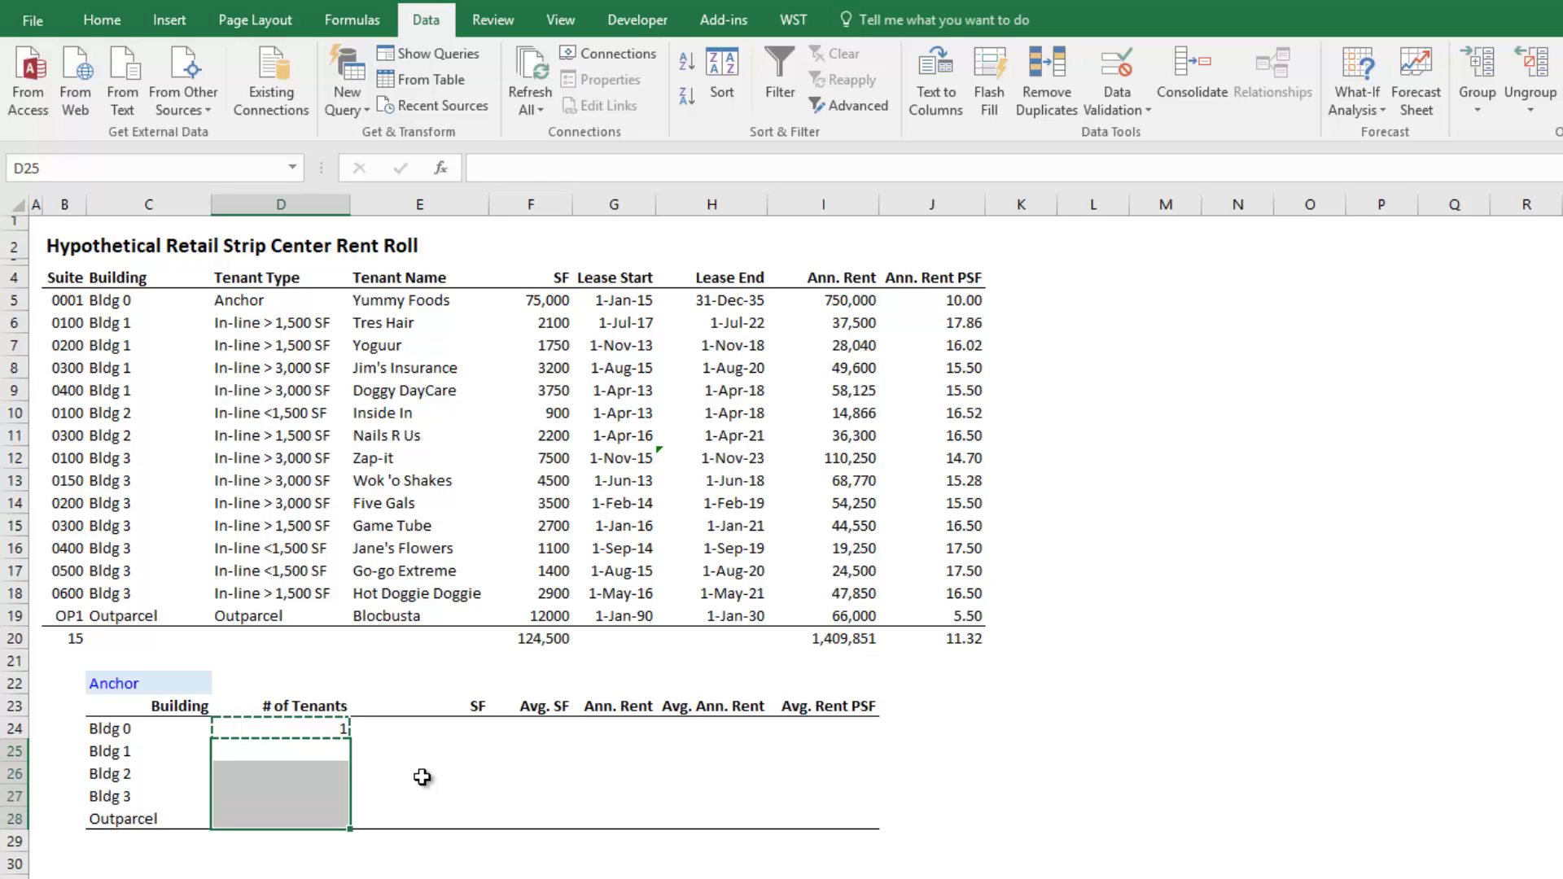
{"action": "key", "text": "ctrl+v"}
{"action": "key", "text": "Return"}
{"action": "key", "text": "Down"}
{"action": "key", "text": "Down"}
{"action": "key", "text": "Down"}
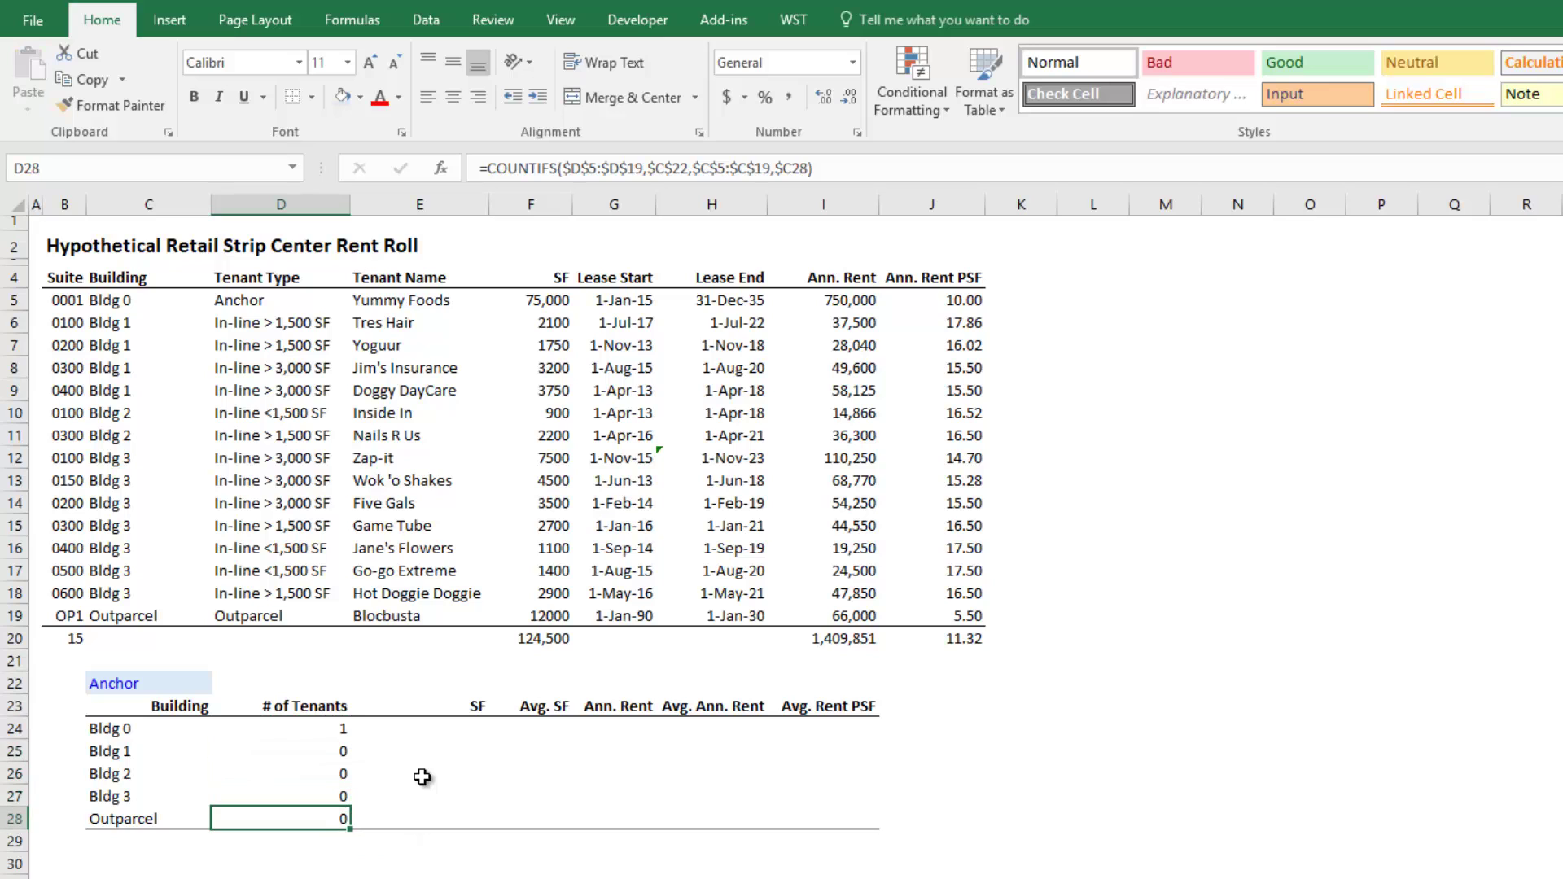
{"action": "key", "text": "F2"}
{"action": "key", "text": "Escape"}
{"action": "key", "text": "Up"}
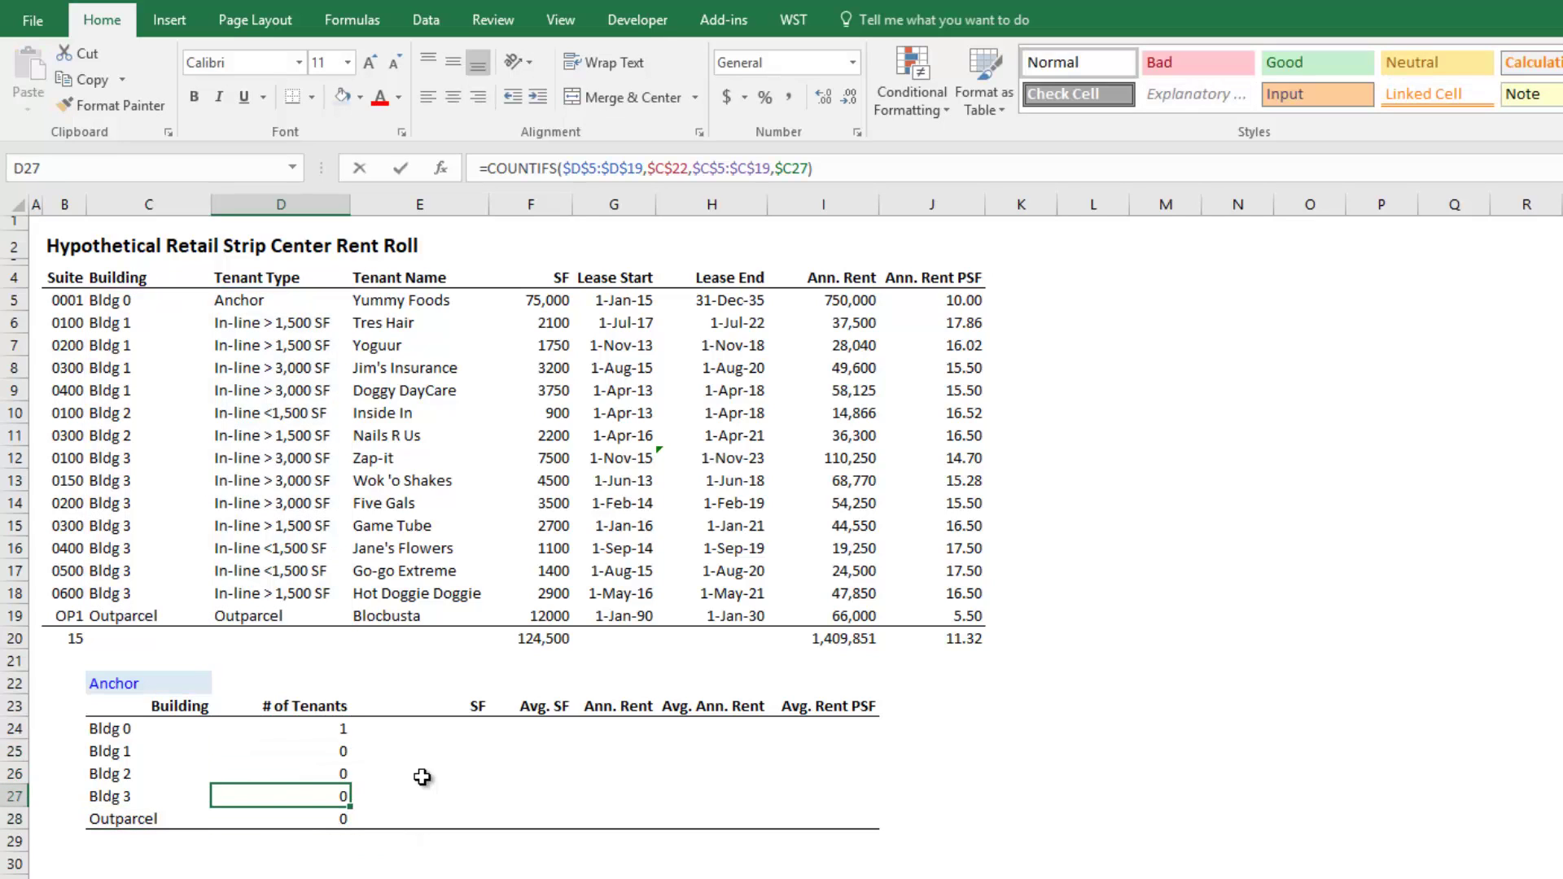
{"action": "key", "text": "F2"}
{"action": "key", "text": "Escape"}
{"action": "key", "text": "Up"}
{"action": "key", "text": "Up"}
{"action": "key", "text": "F2"}
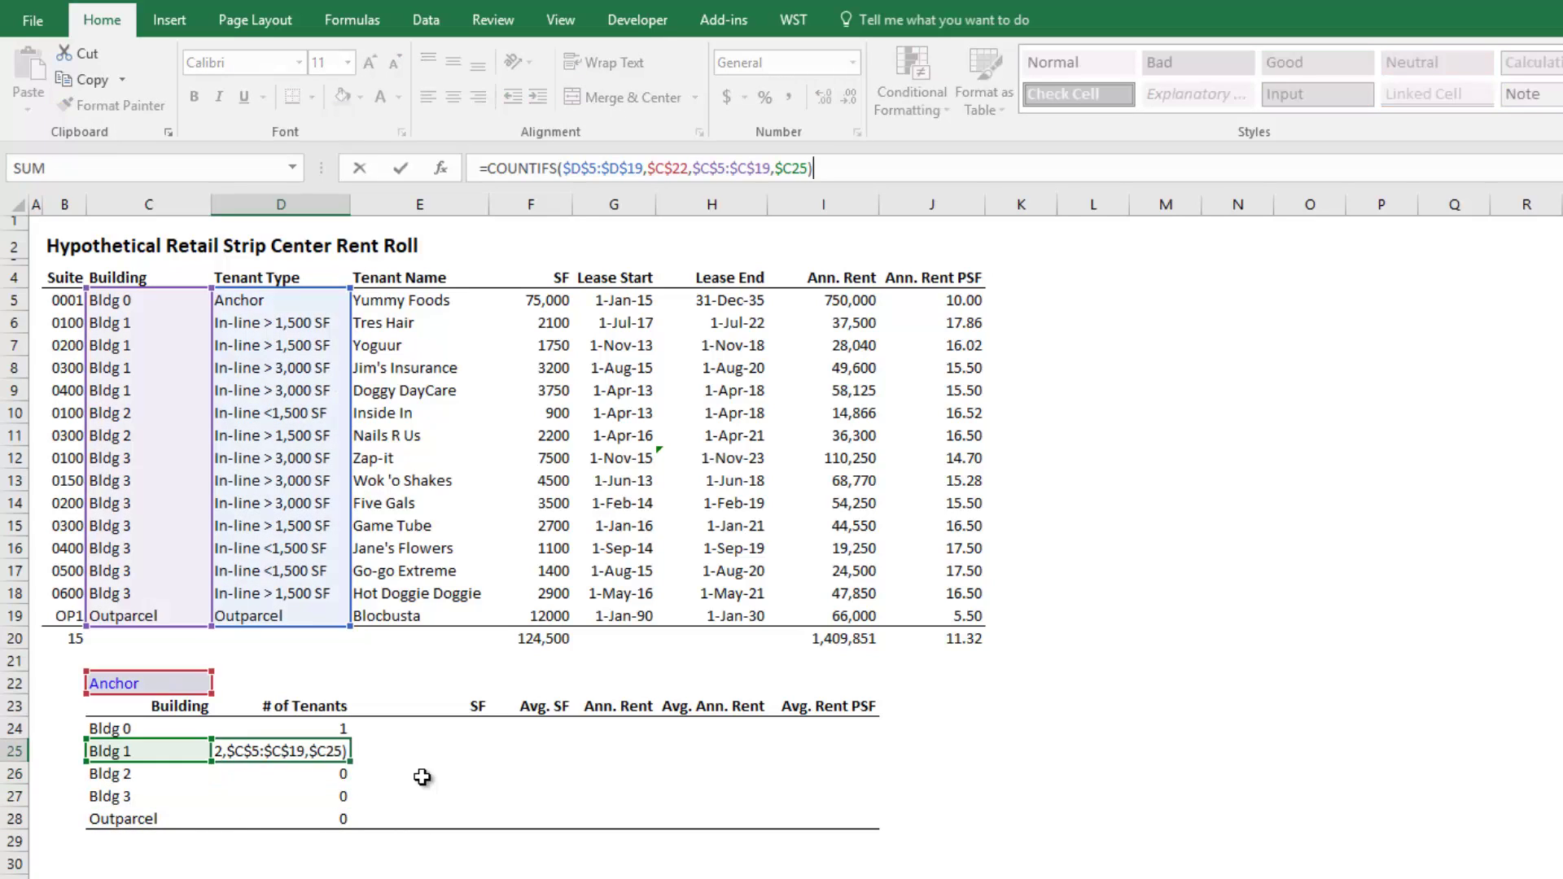
{"action": "key", "text": "Escape"}
{"action": "key", "text": "Down"}
{"action": "key", "text": "Down"}
{"action": "key", "text": "Down"}
{"action": "key", "text": "Down"}
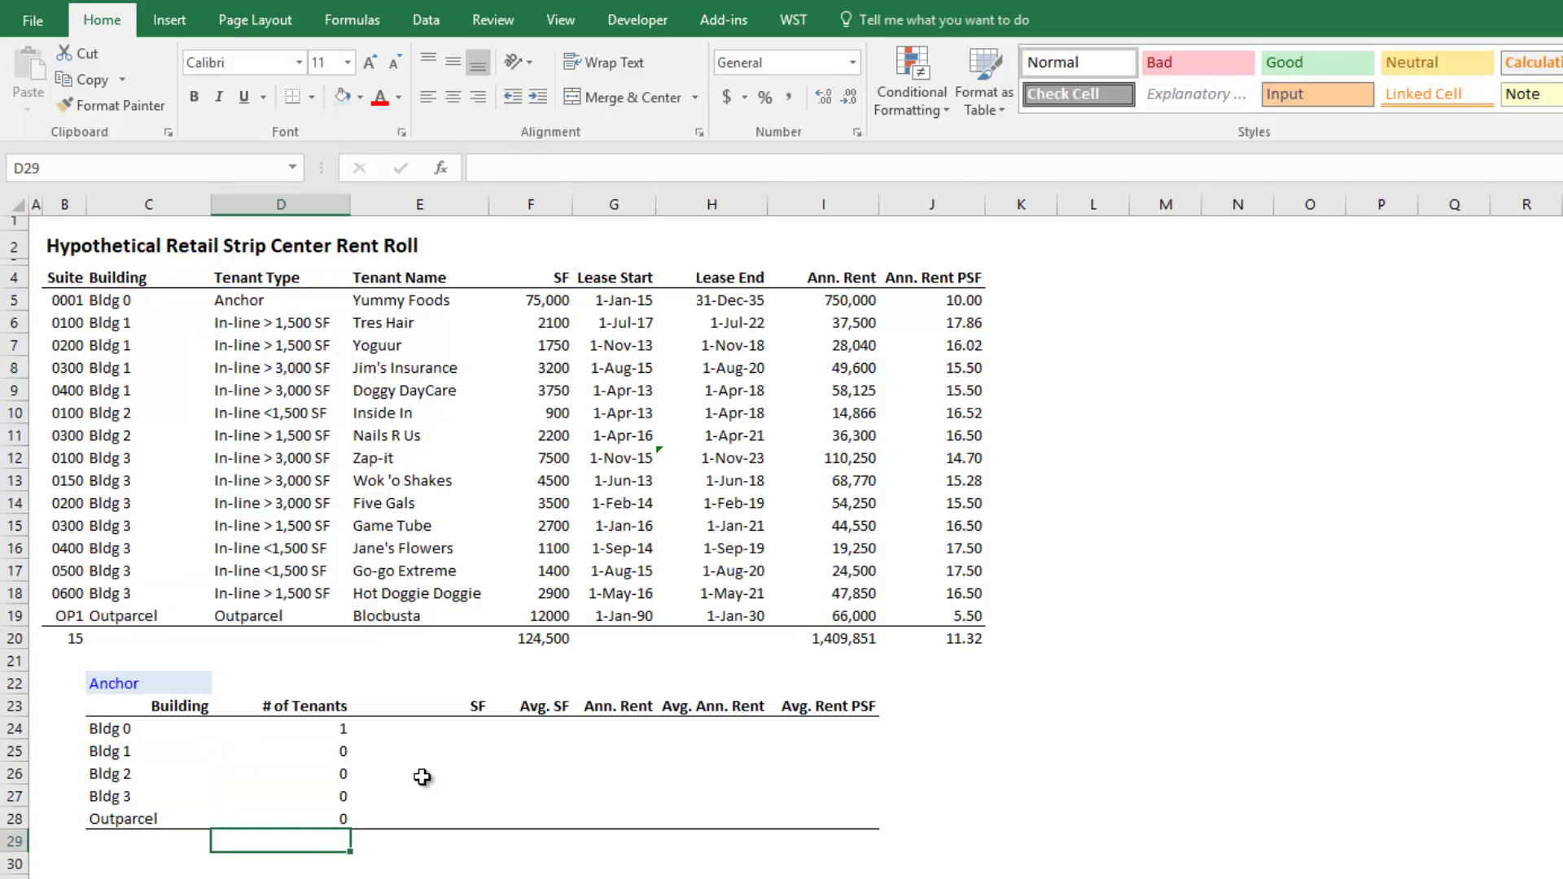
Add a Total label in C29 with an AutoSum of D24:D28 in D29.
{"action": "key", "text": "Left"}
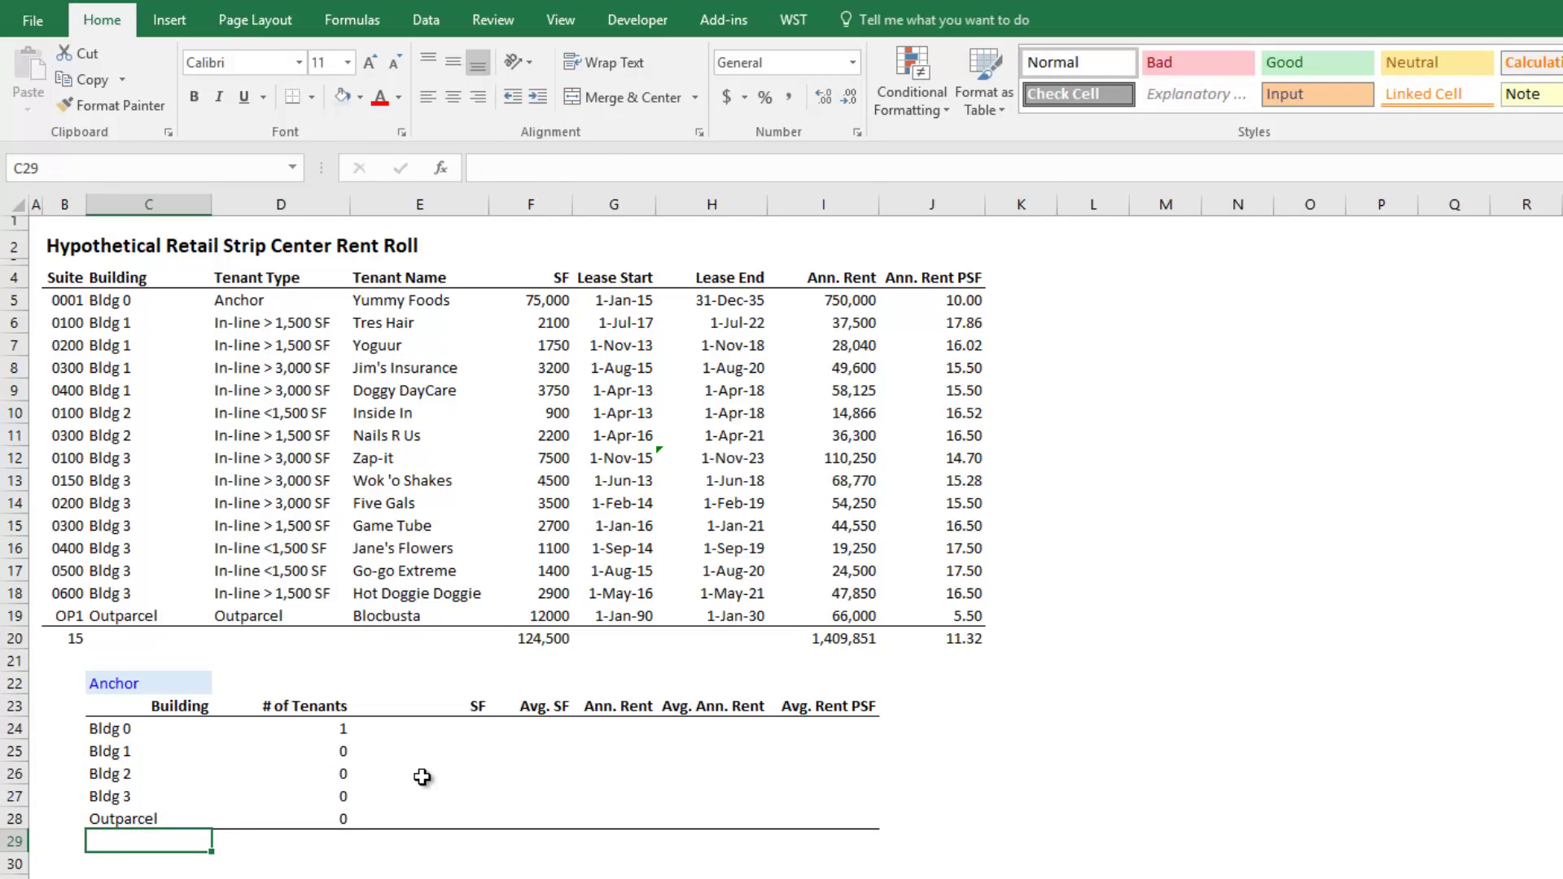
{"action": "type", "text": "Total"}
{"action": "key", "text": "Return"}
{"action": "key", "text": "Up"}
{"action": "key", "text": "Right"}
{"action": "key", "text": "ctrl+d"}
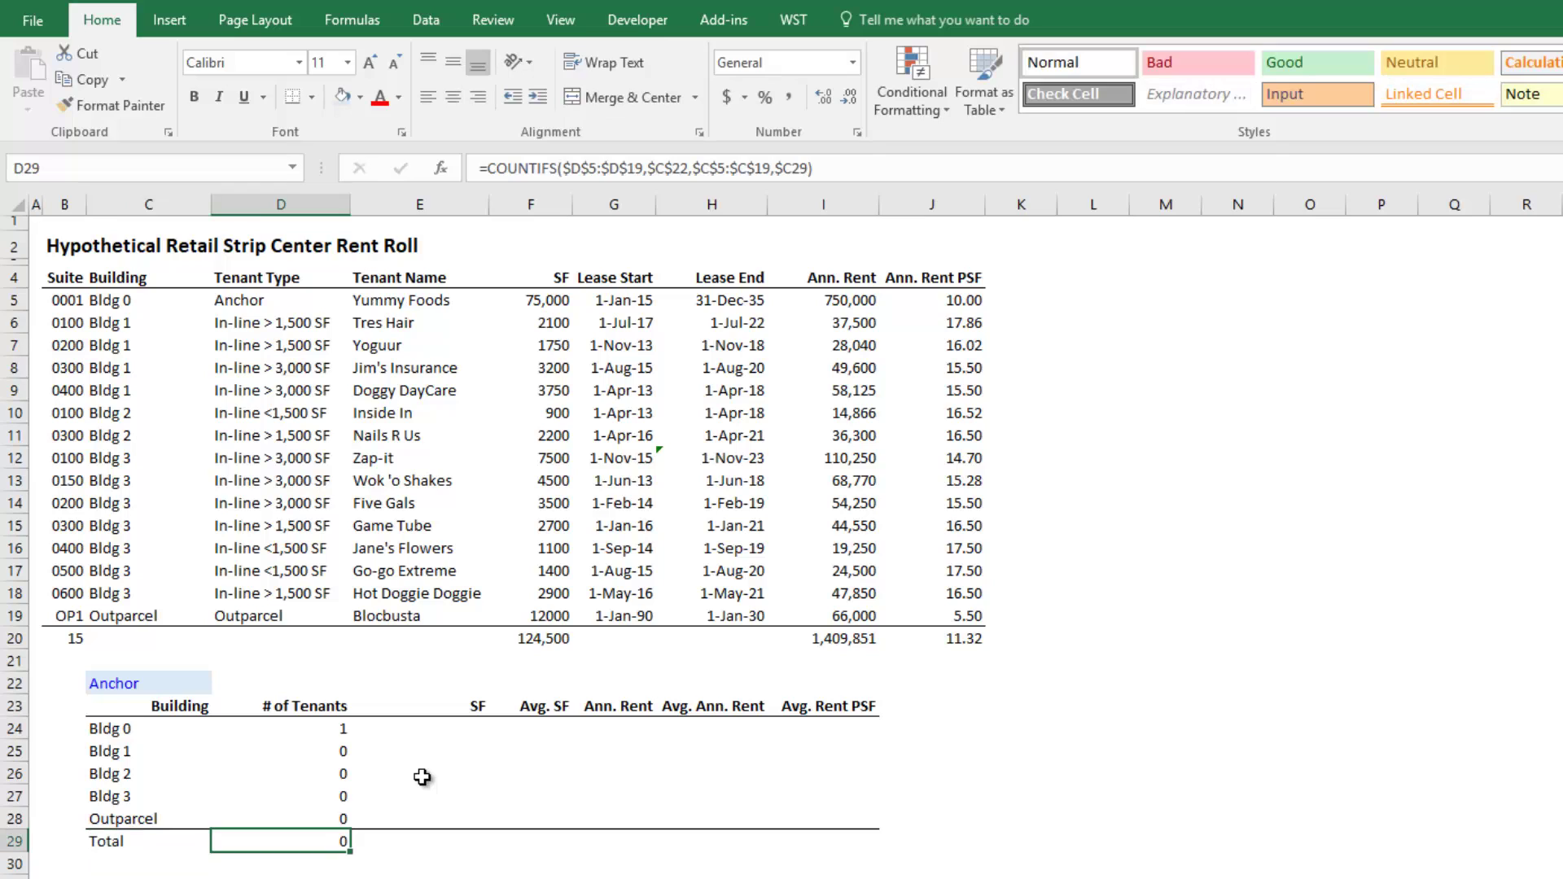
{"action": "key", "text": "alt+="}
{"action": "key", "text": "Return"}
{"action": "key", "text": "Up"}
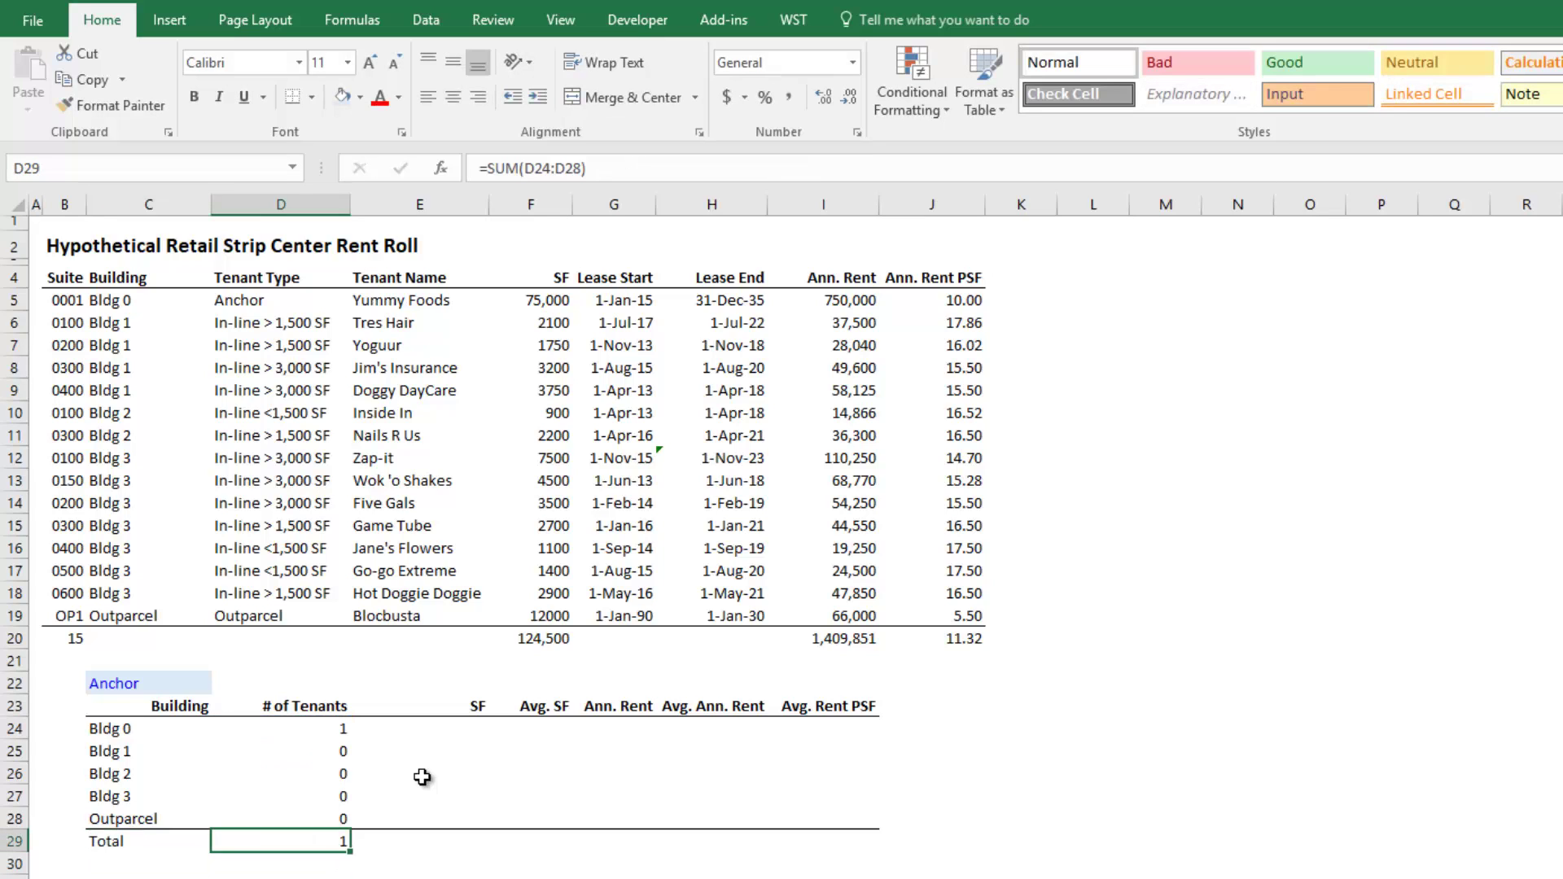
Switch the C22 tenant type to In-line > 3,000 SF and review the building counts.
{"action": "key", "text": "Left"}
{"action": "key", "text": "Up"}
{"action": "key", "text": "Up"}
{"action": "key", "text": "Up"}
{"action": "key", "text": "Up"}
{"action": "key", "text": "Up"}
{"action": "key", "text": "Up"}
{"action": "key", "text": "Up"}
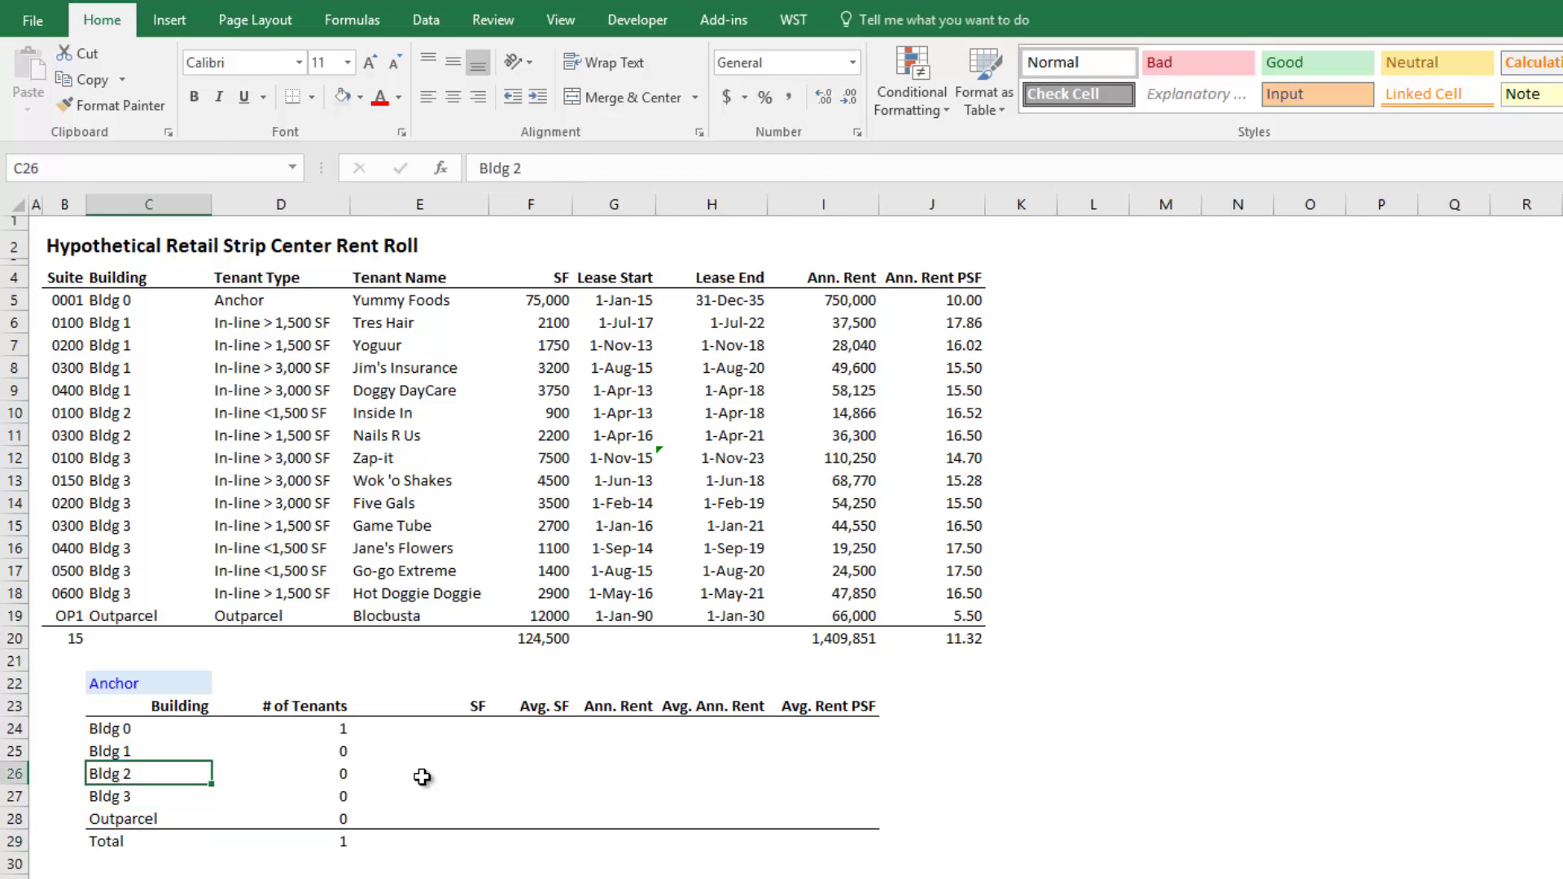
{"action": "key", "text": "alt+Down"}
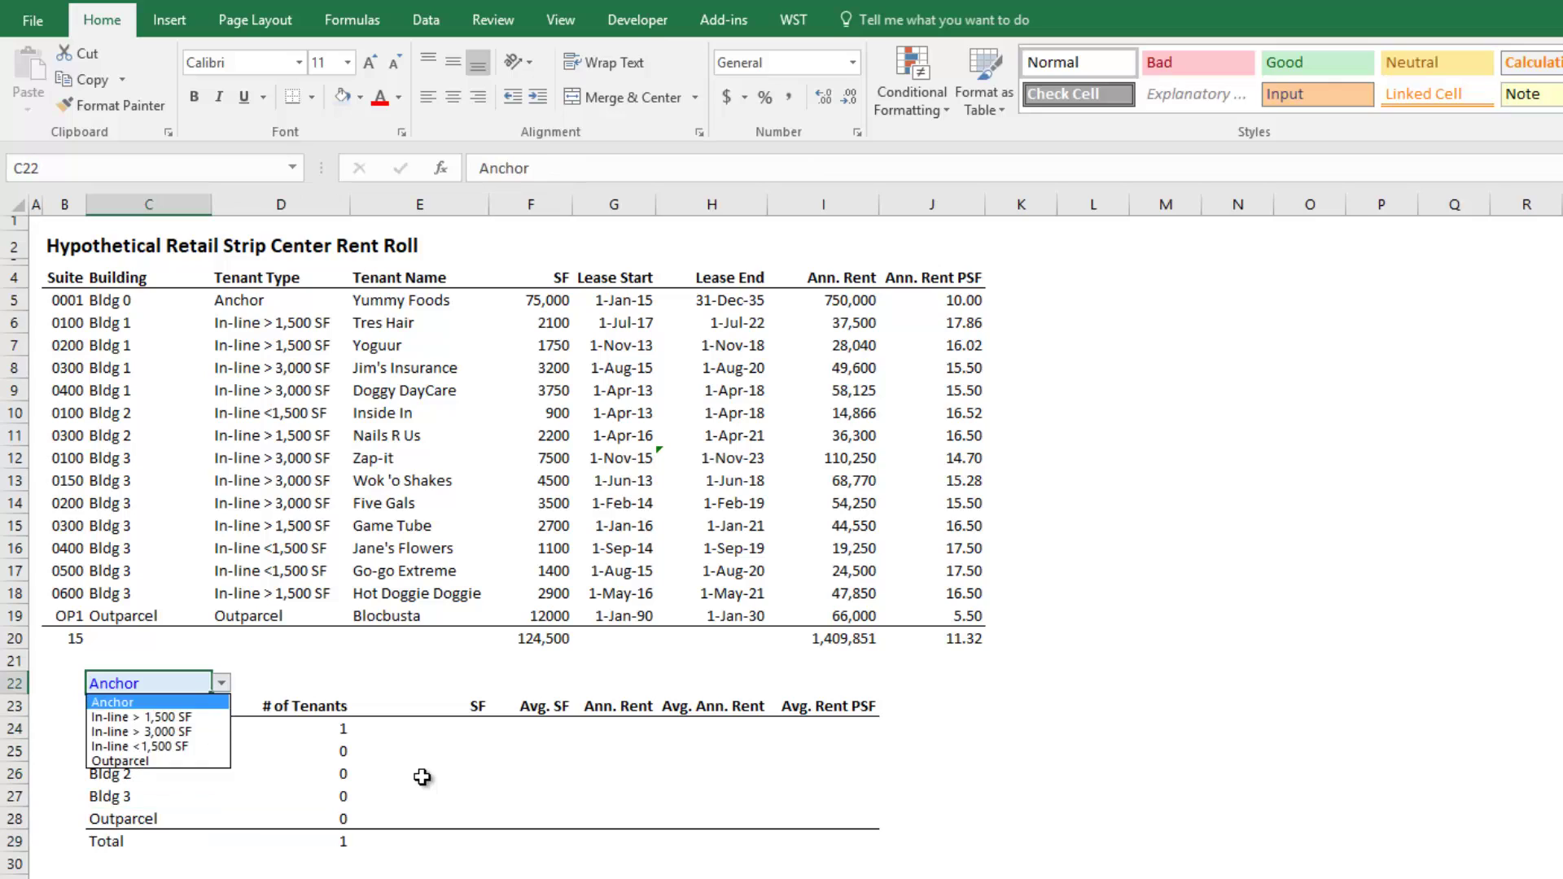
{"action": "key", "text": "Down"}
{"action": "key", "text": "Down"}
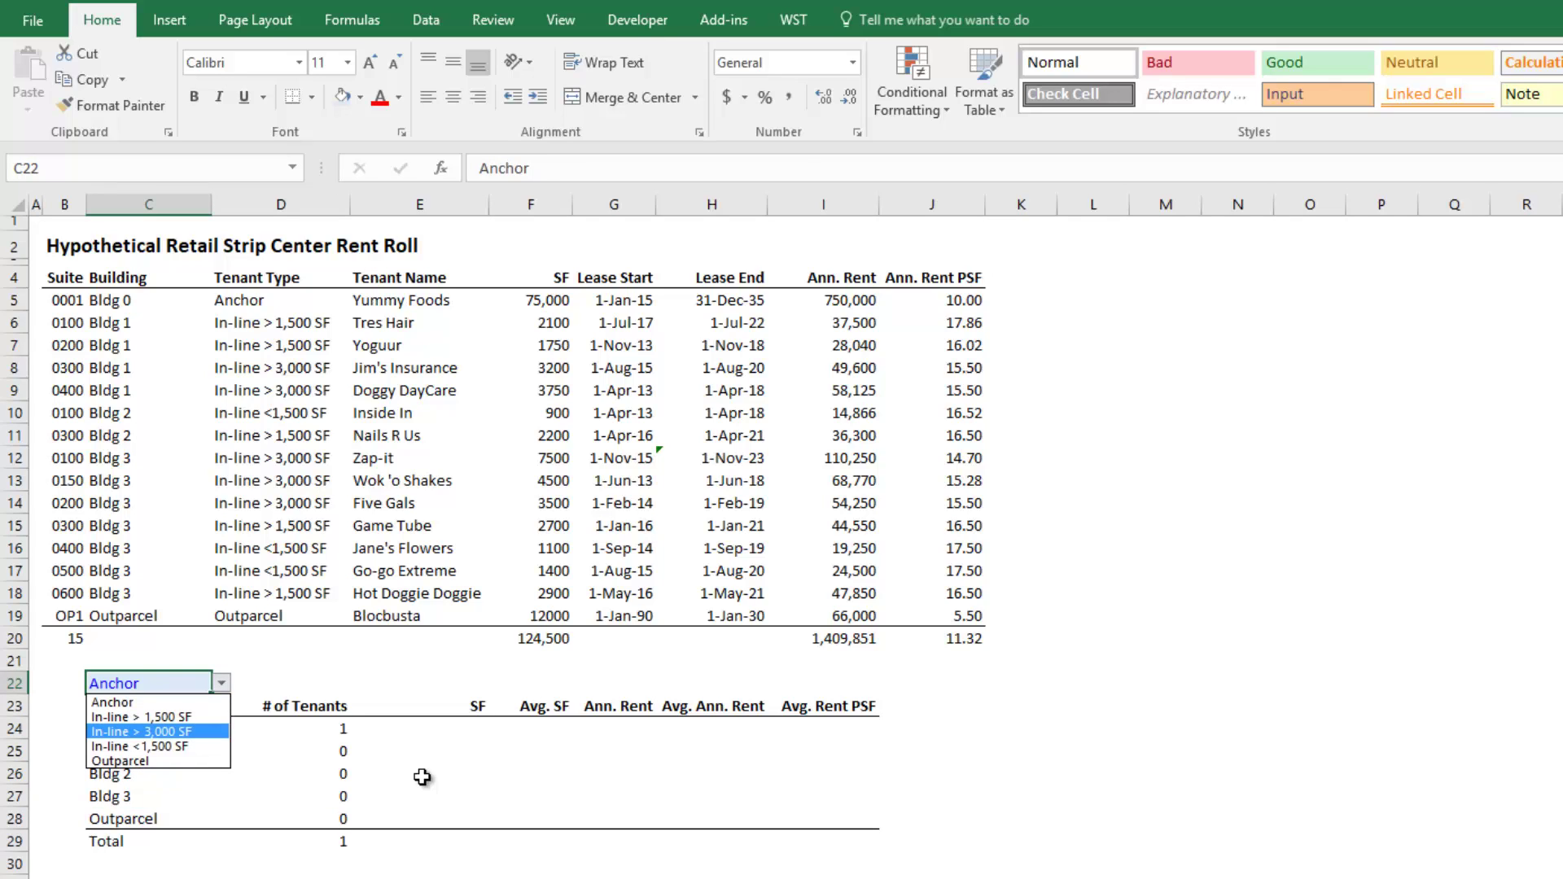
{"action": "key", "text": "Return"}
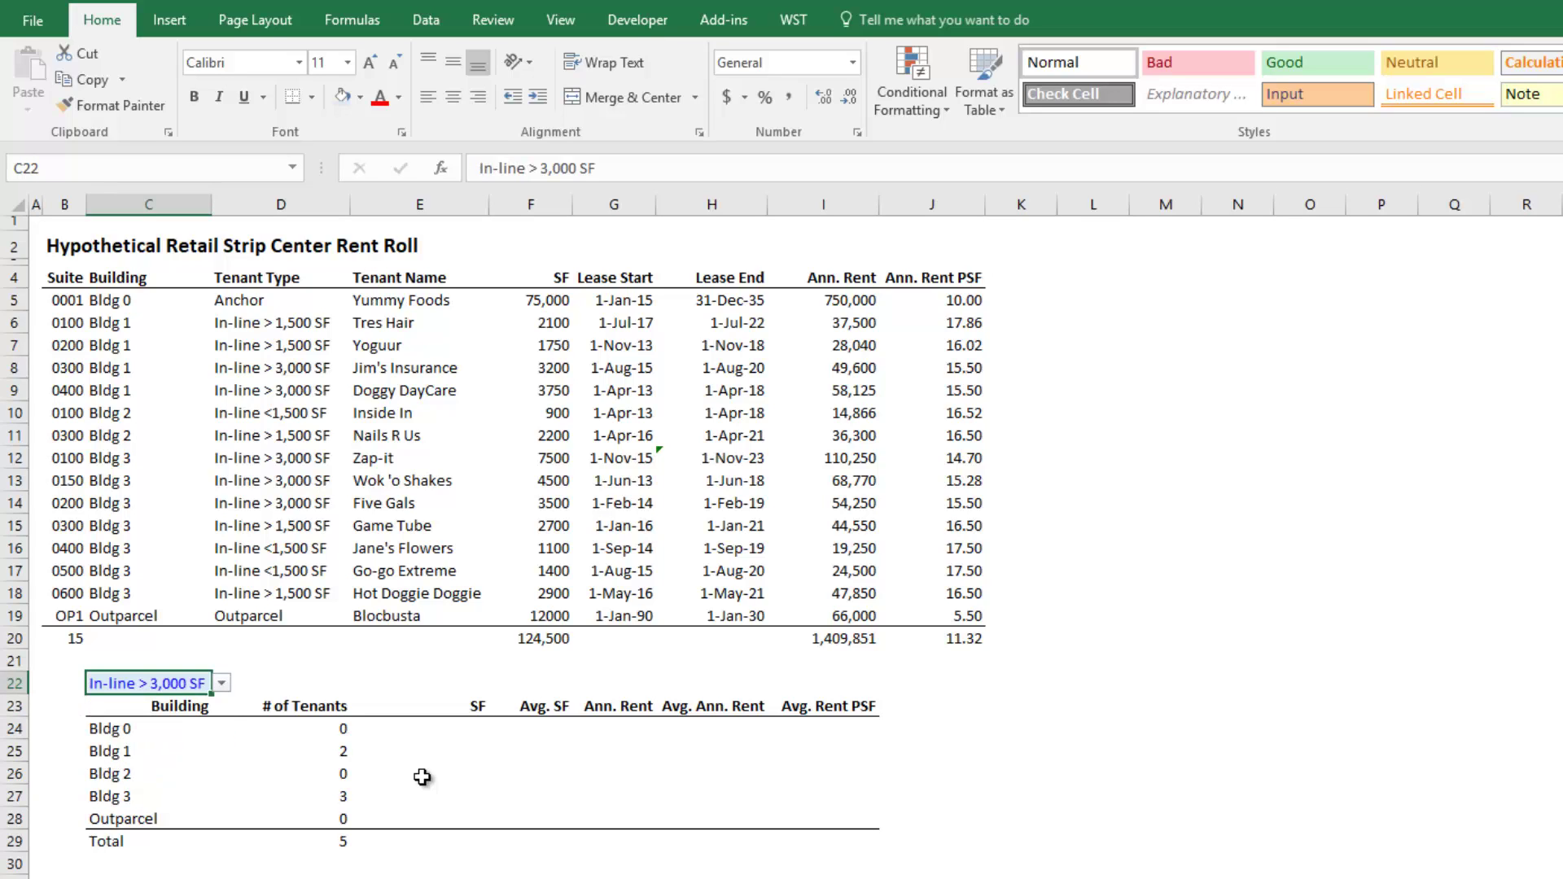
{"action": "key", "text": "Right"}
{"action": "key", "text": "Down"}
{"action": "key", "text": "Down"}
{"action": "key", "text": "Down"}
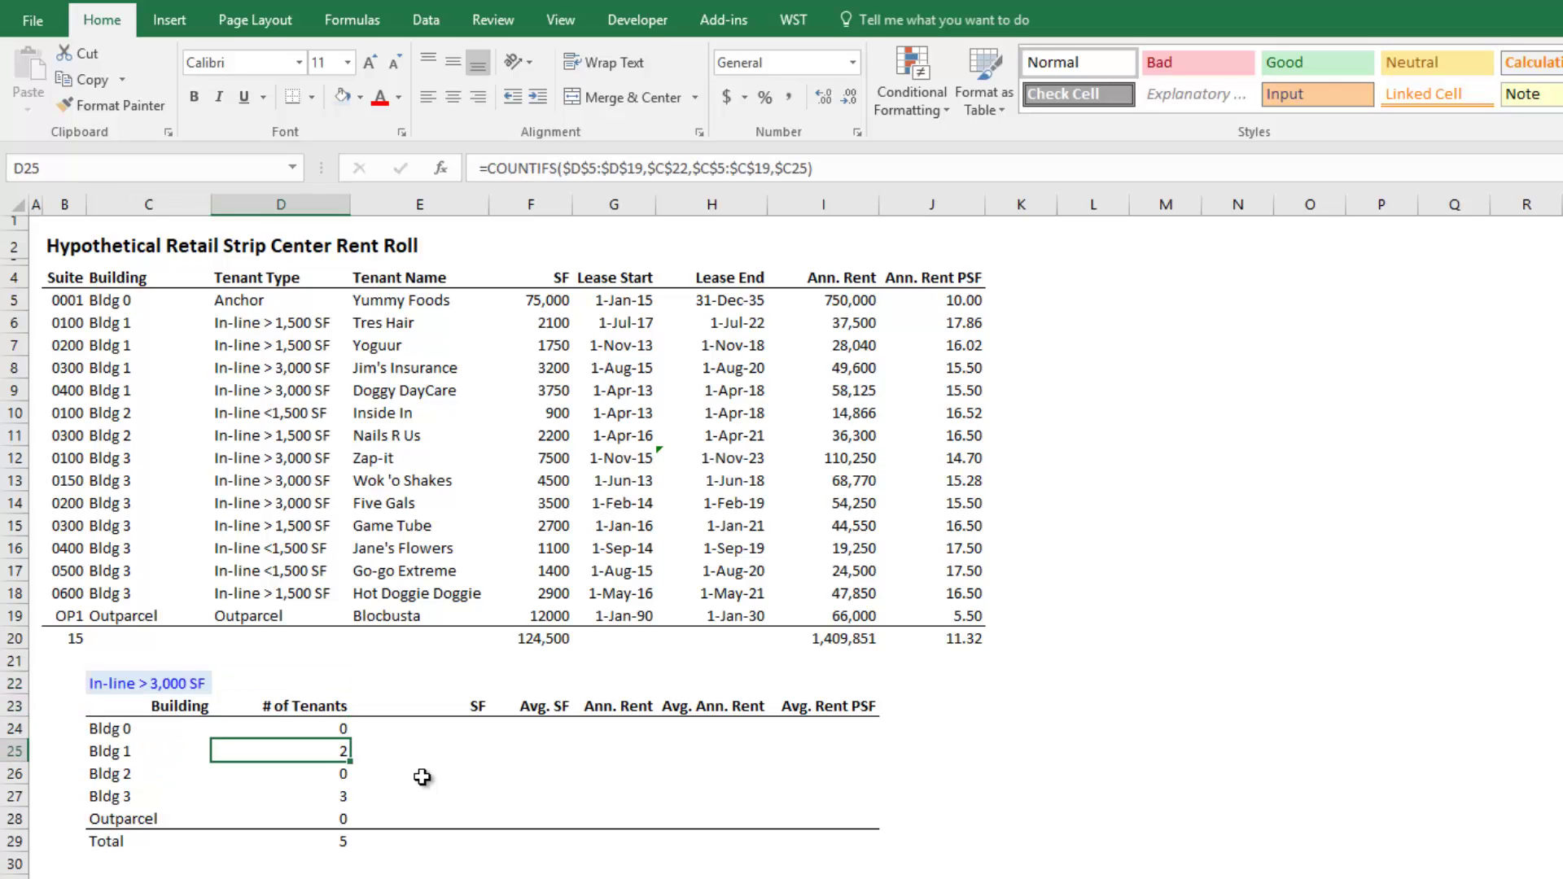
{"action": "key", "text": "Down"}
{"action": "key", "text": "Down"}
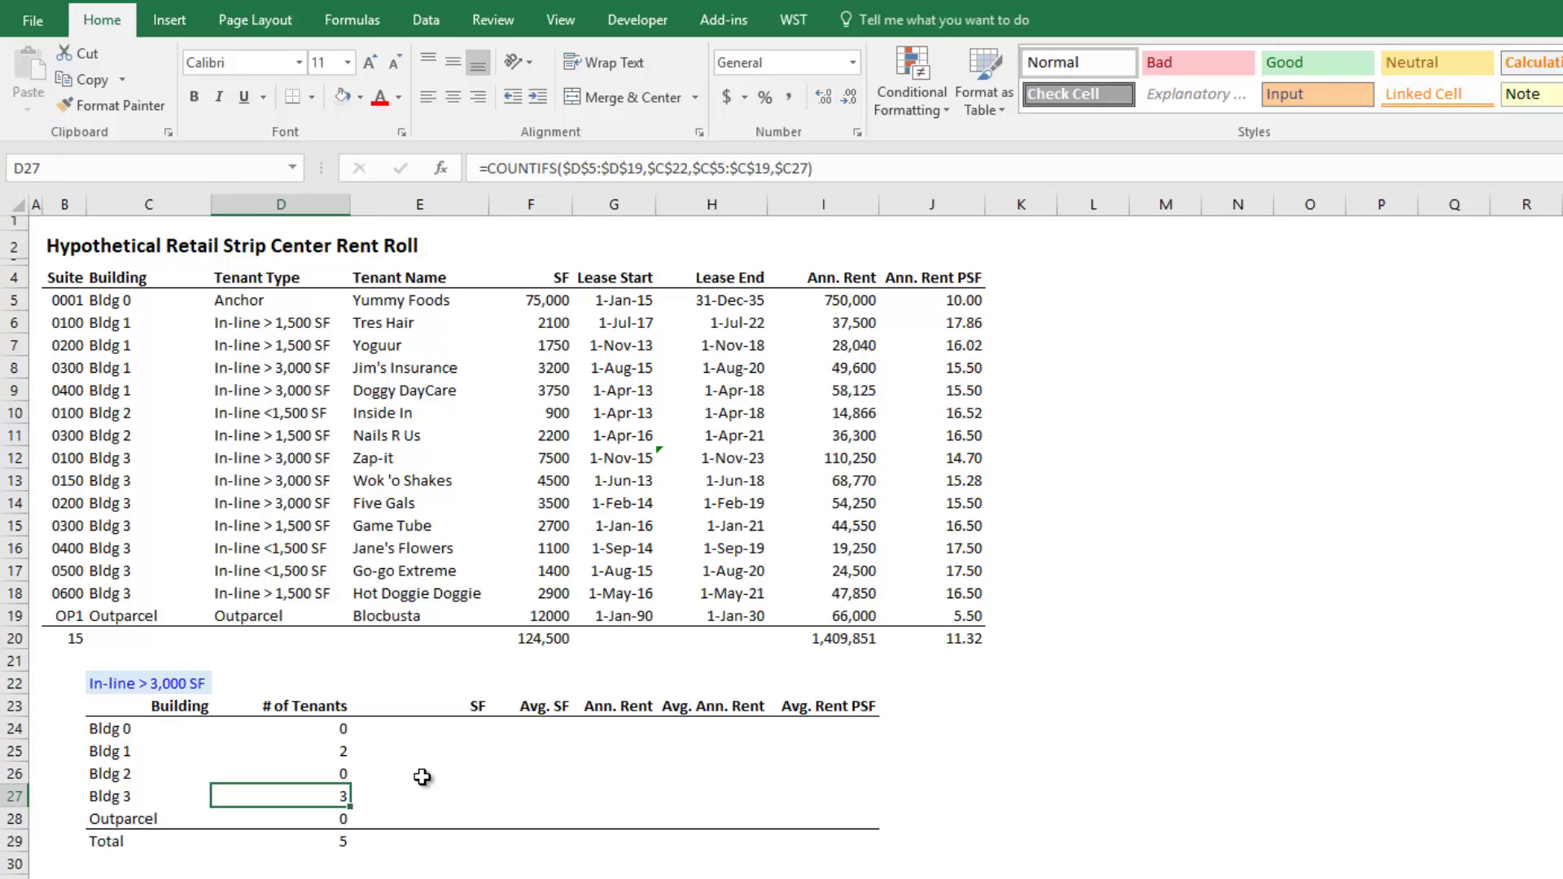
{"action": "key", "text": "Up"}
{"action": "key", "text": "Up"}
{"action": "key", "text": "Up"}
{"action": "key", "text": "Right"}
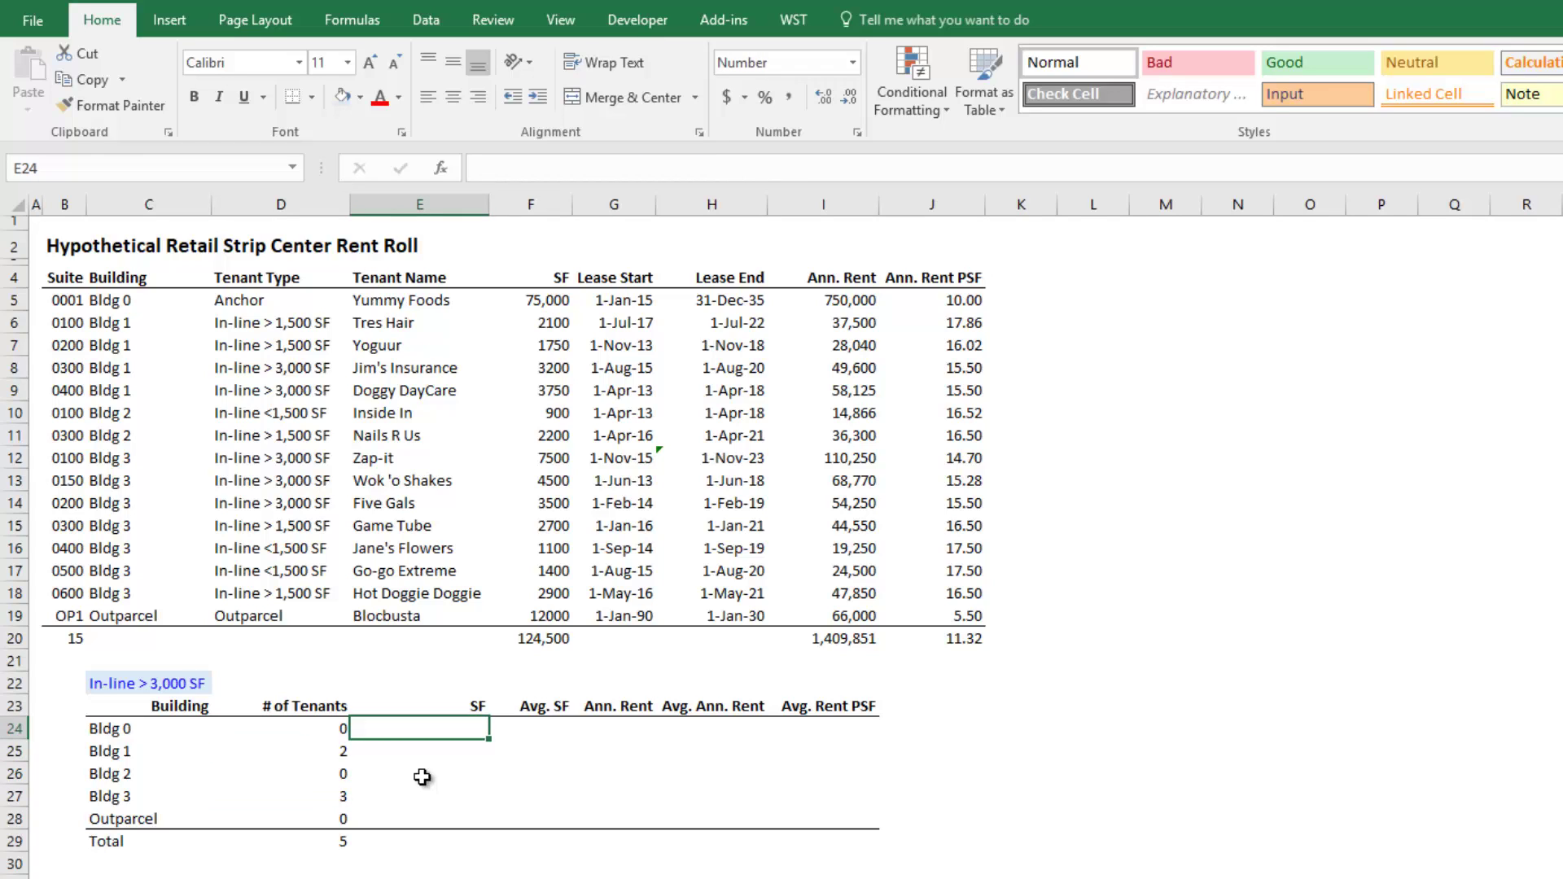
Start a SUMIFS in E24 with the absolute sum range $F$5:$F$19.
{"action": "type", "text": "=su"}
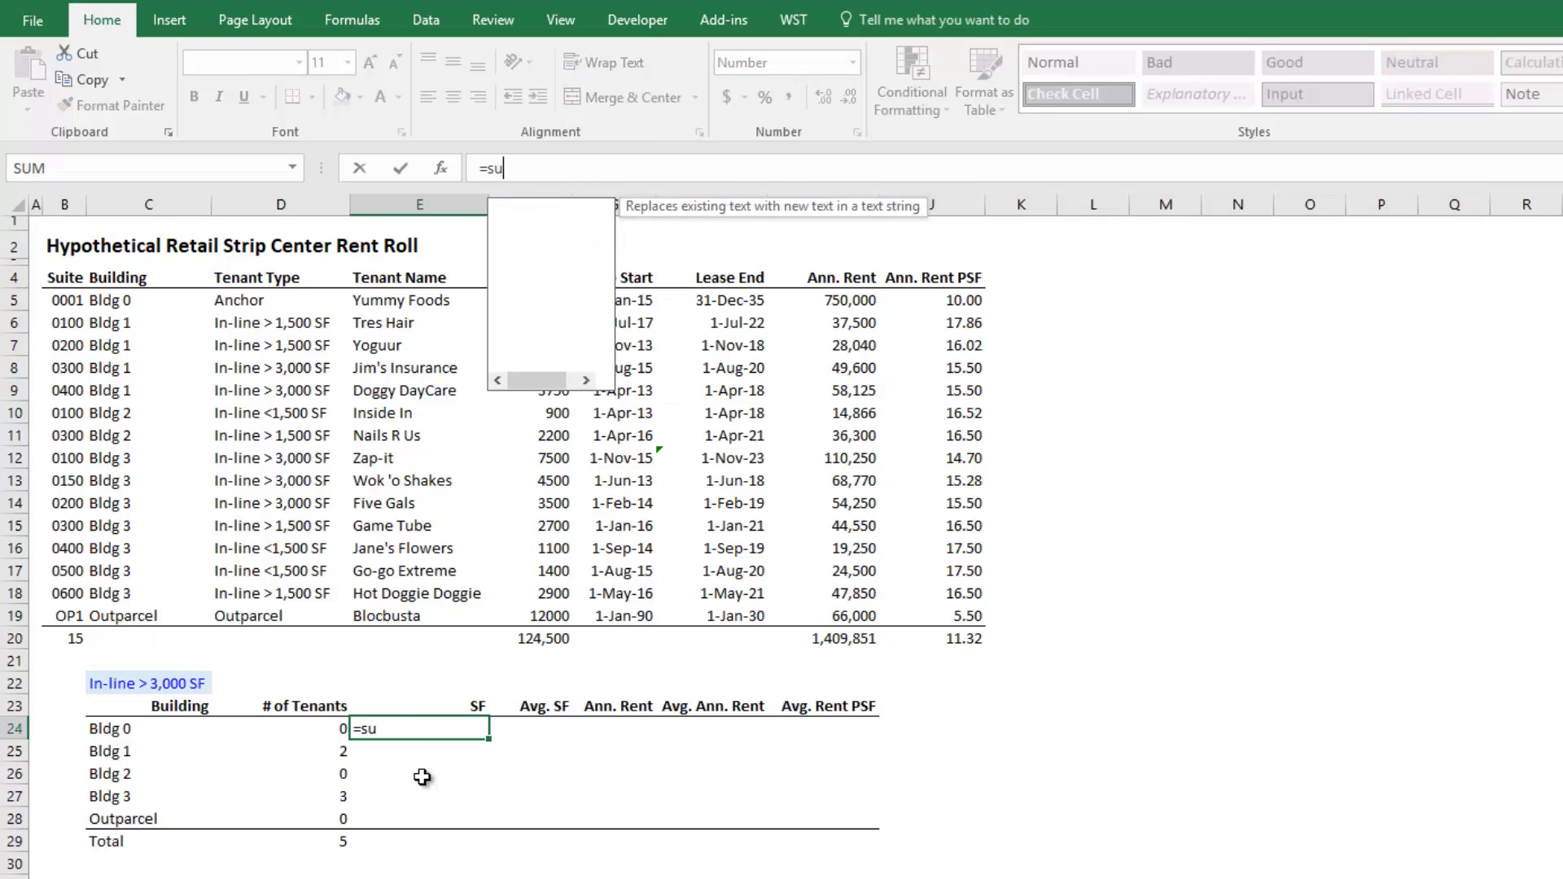
{"action": "type", "text": "mifs"}
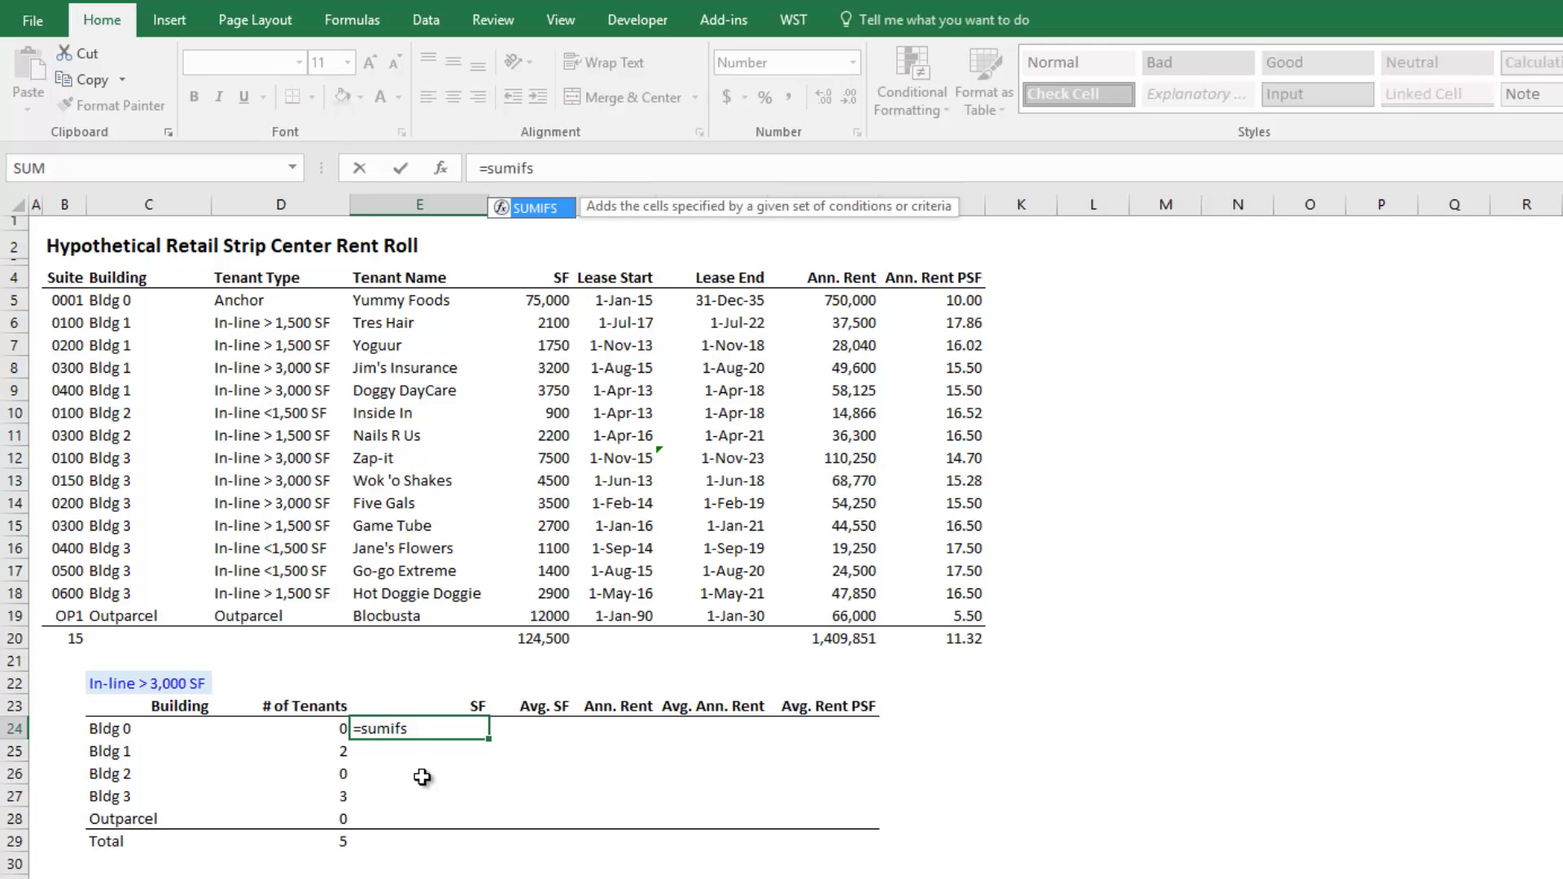
{"action": "type", "text": "("}
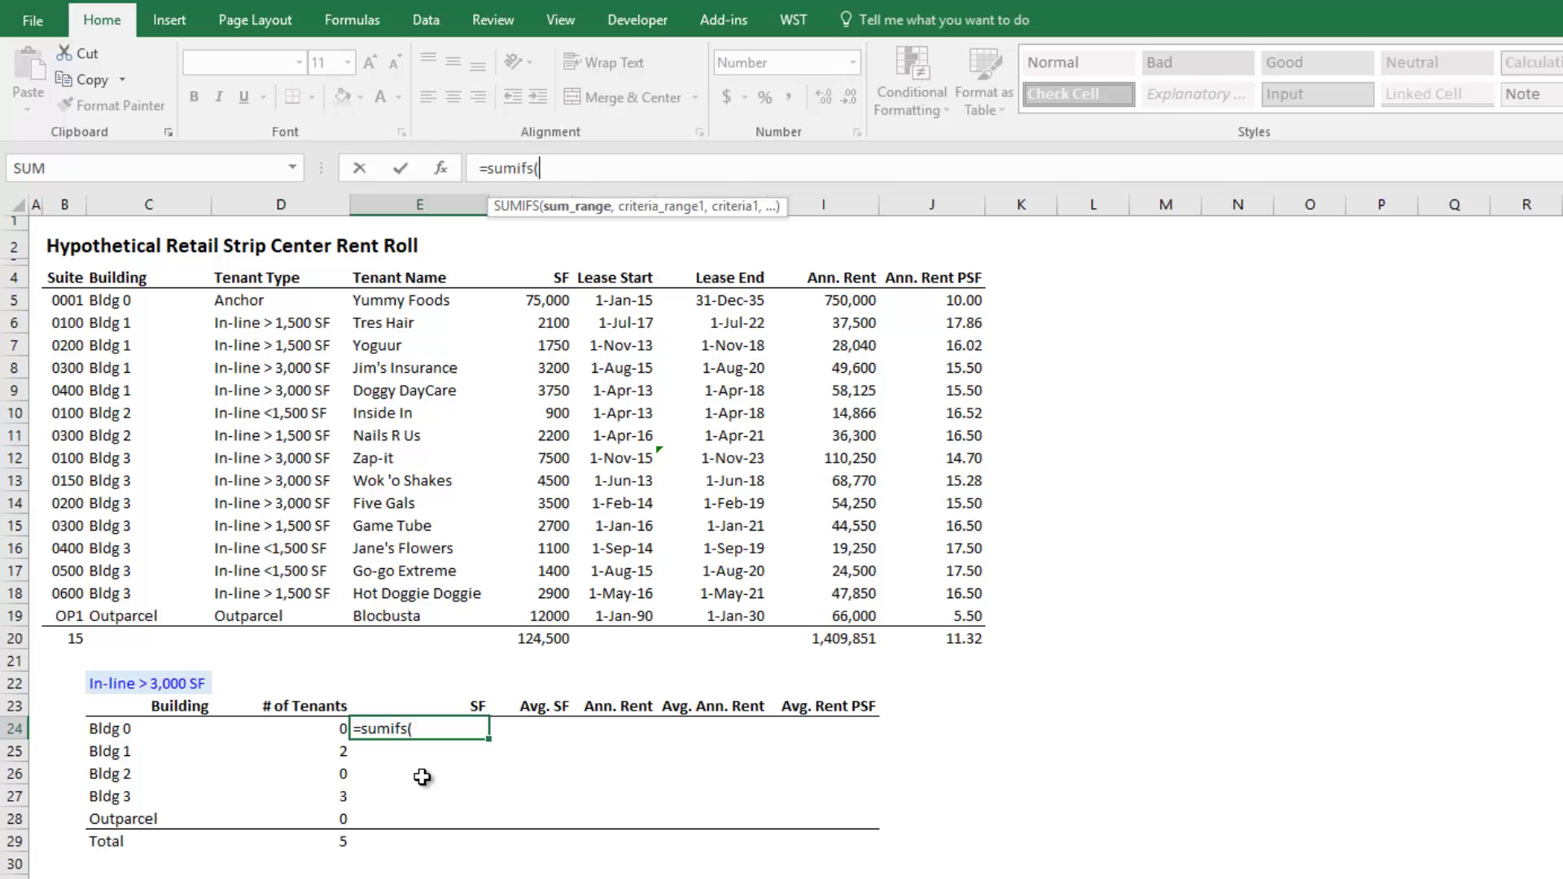
{"action": "key", "text": "Up"}
{"action": "key", "text": "Up"}
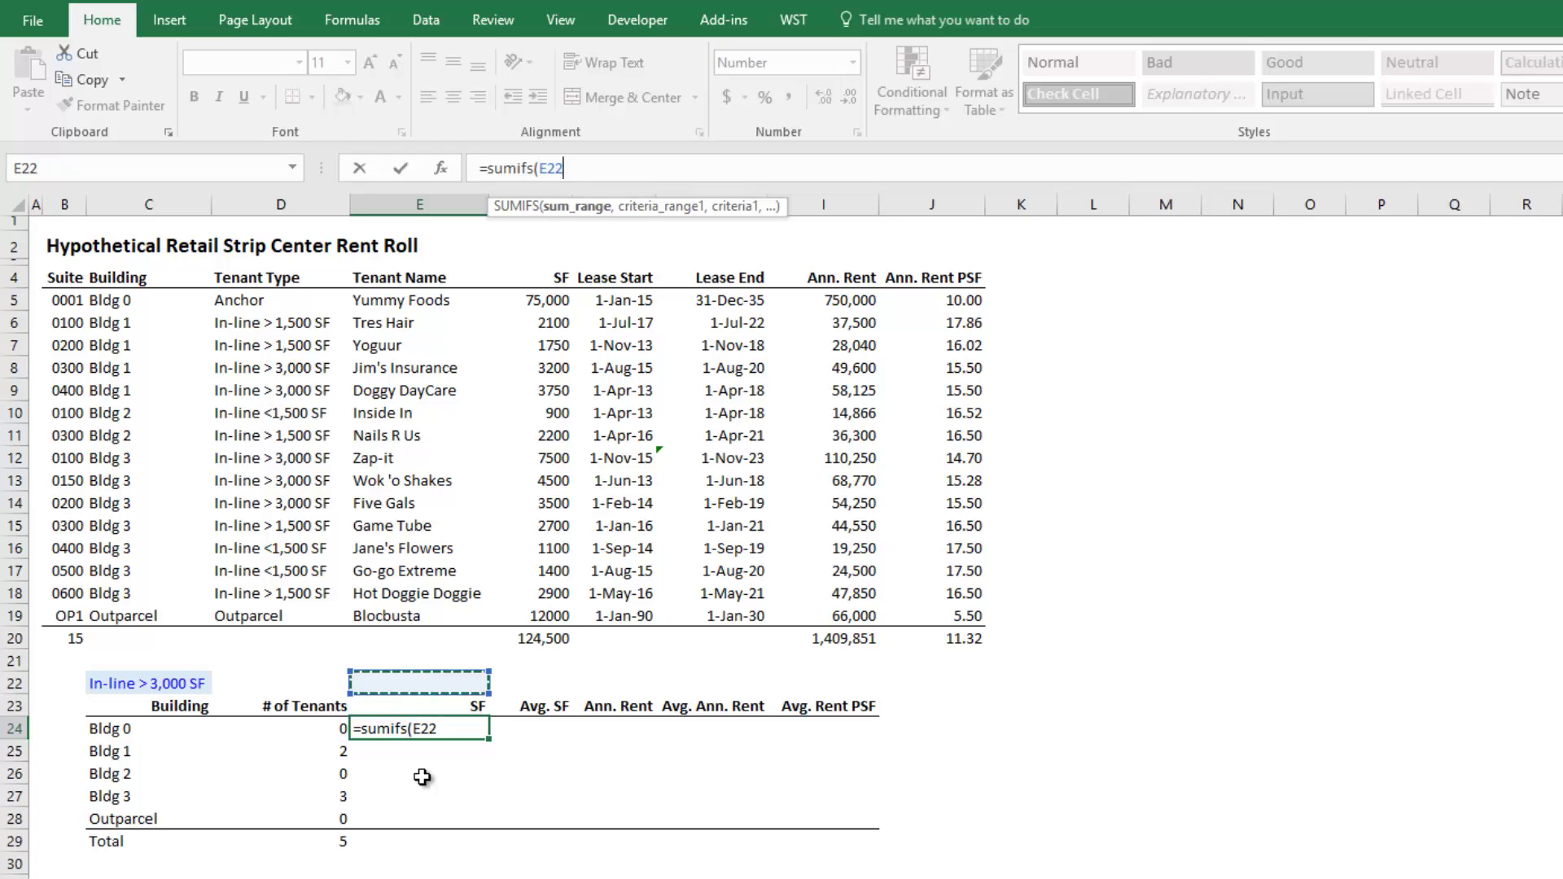
{"action": "key", "text": "Right"}
{"action": "key", "text": "Up"}
{"action": "key", "text": "Up"}
{"action": "key", "text": "Up"}
{"action": "key", "text": "ctrl+shift+Up"}
{"action": "key", "text": "shift+Down"}
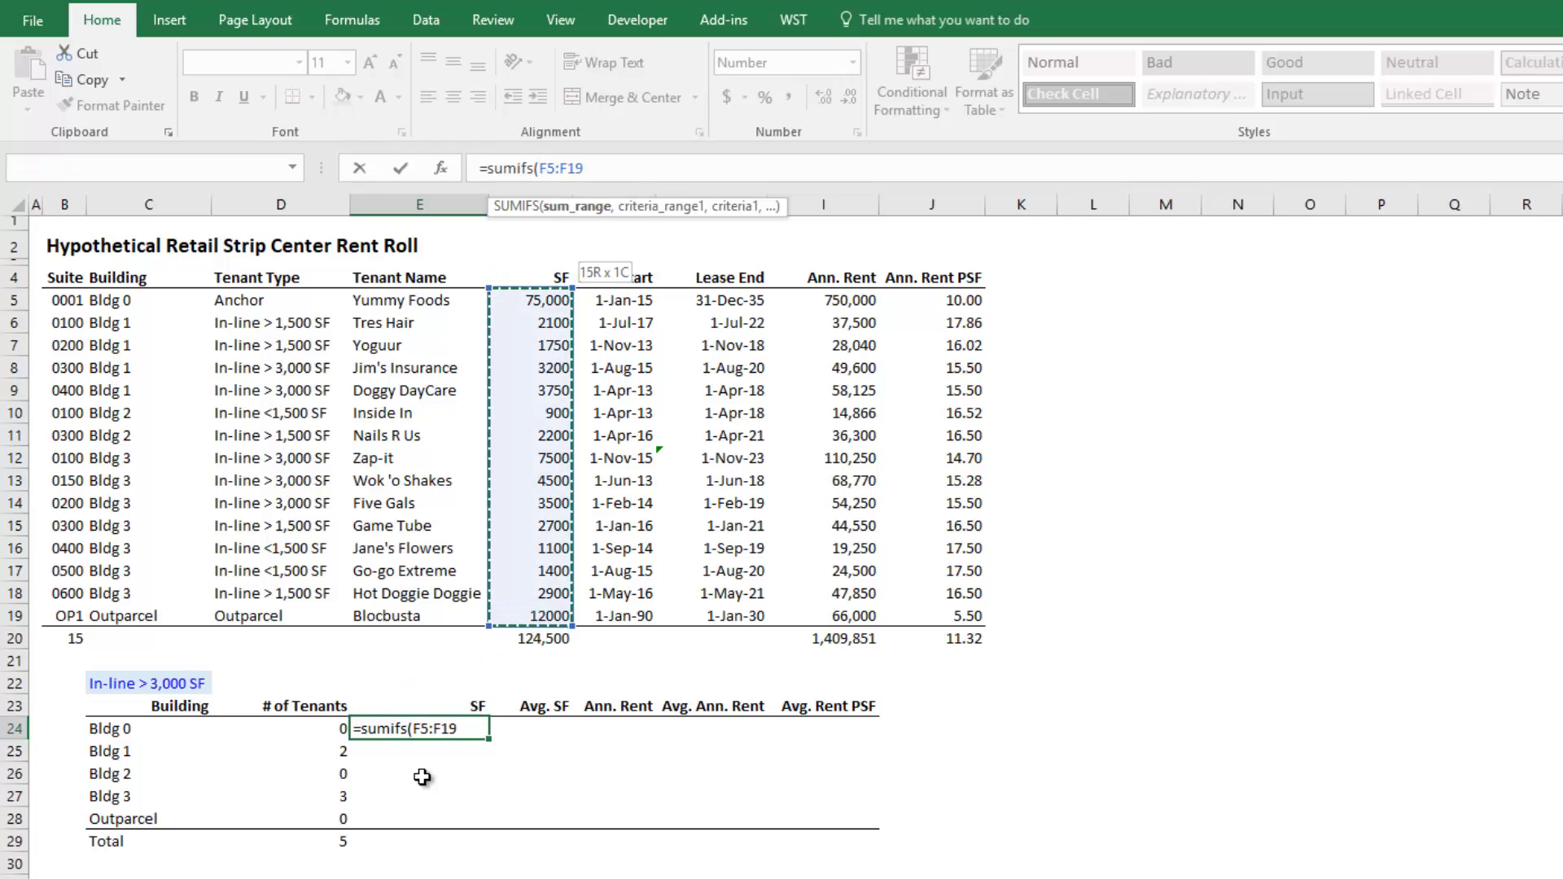
{"action": "key", "text": "F4"}
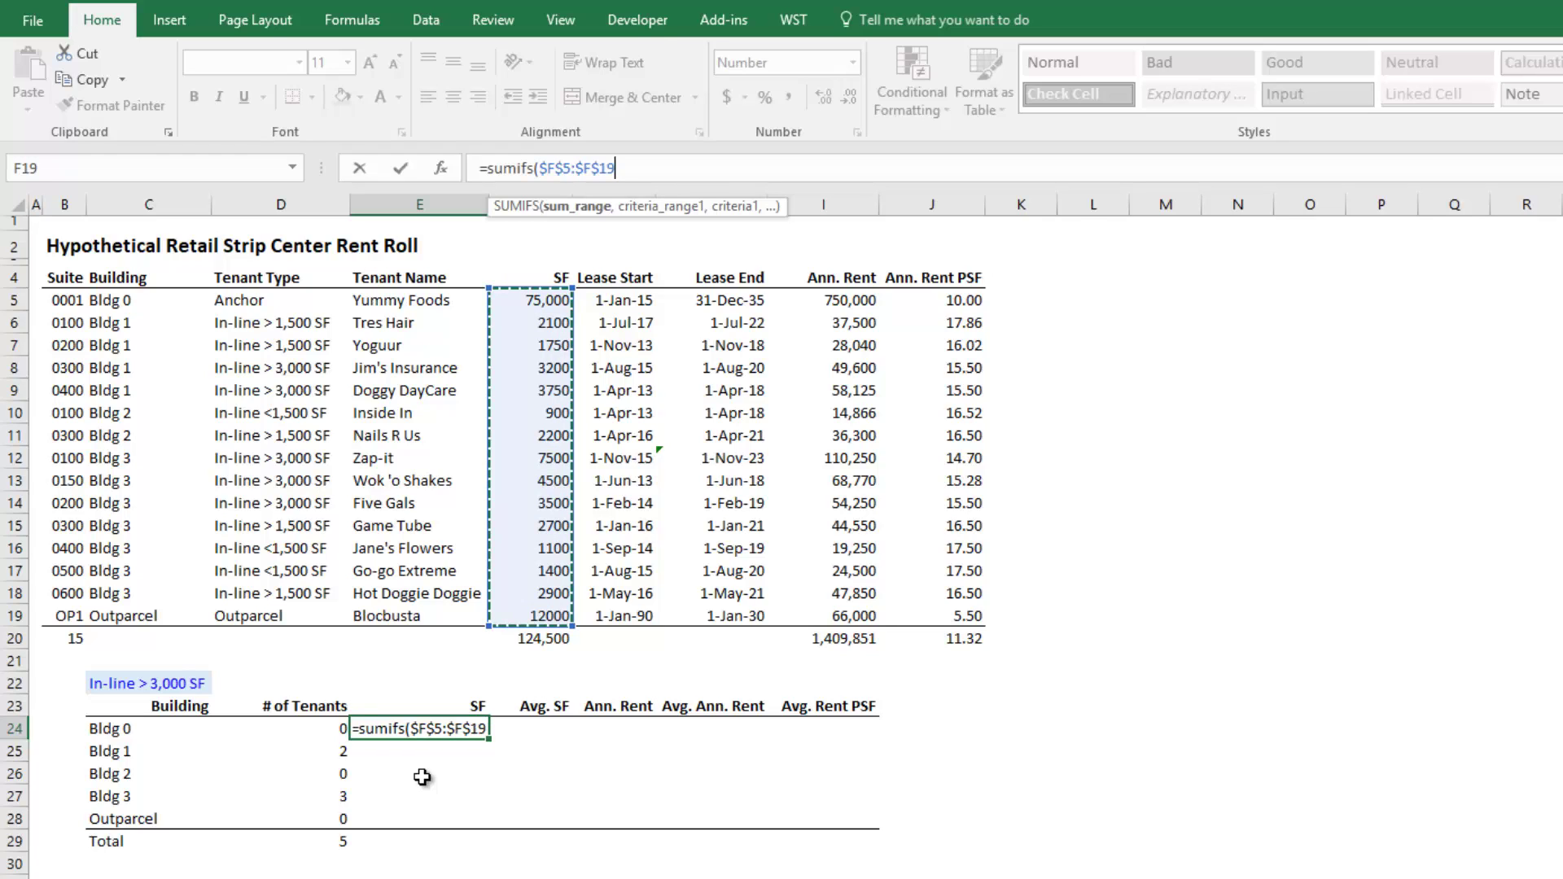
{"action": "type", "text": ","}
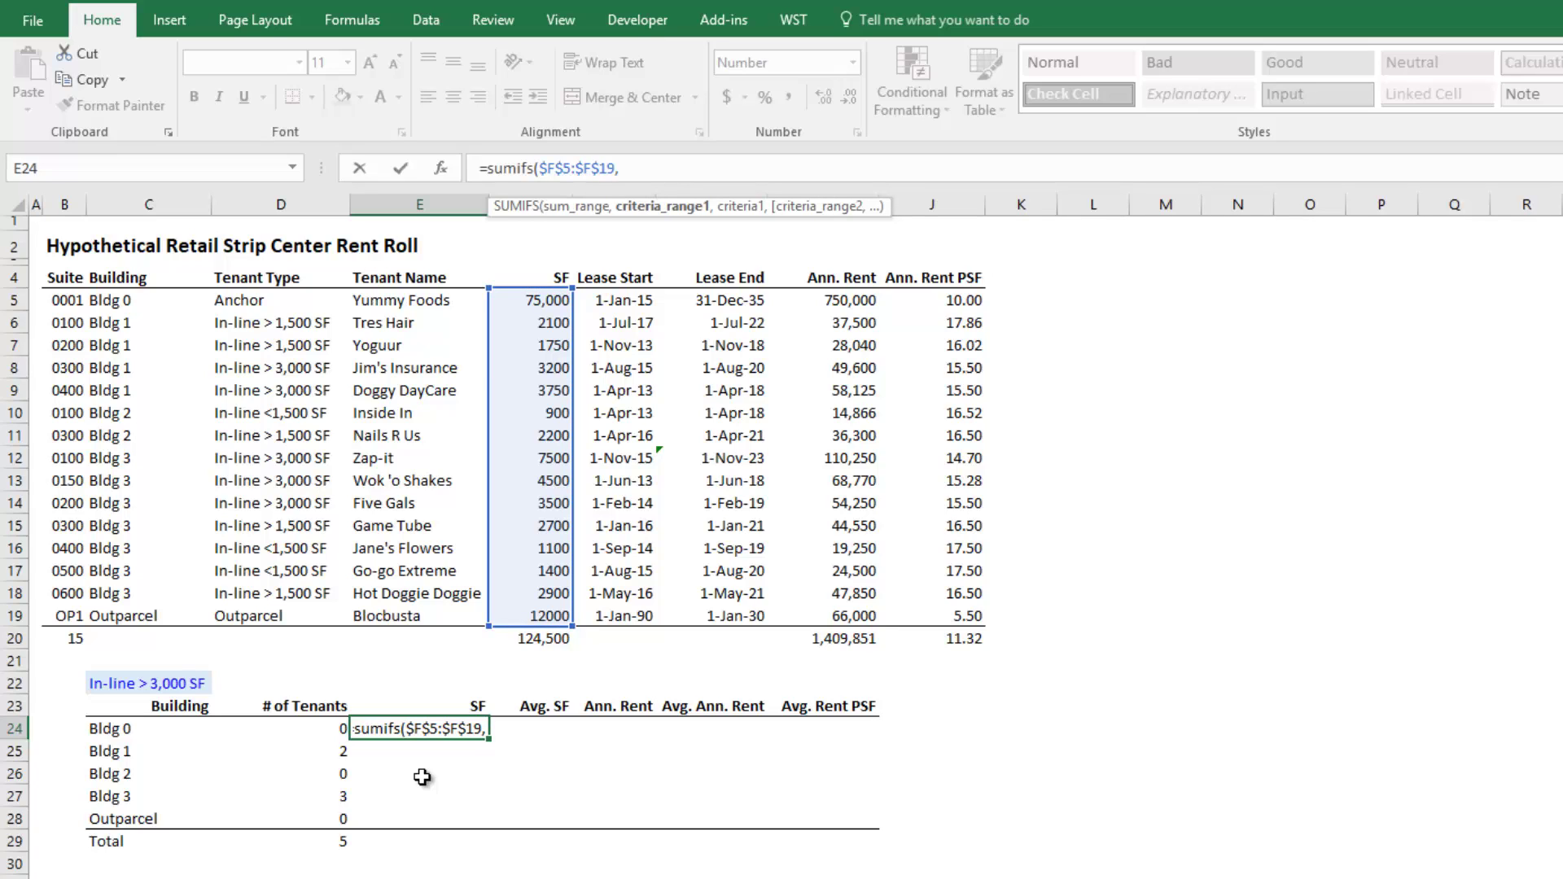
Add the tenant-type criterion: range $D$5:$D$19 matching $C$22.
{"action": "key", "text": "Left"}
{"action": "key", "text": "ctrl+shift+Up"}
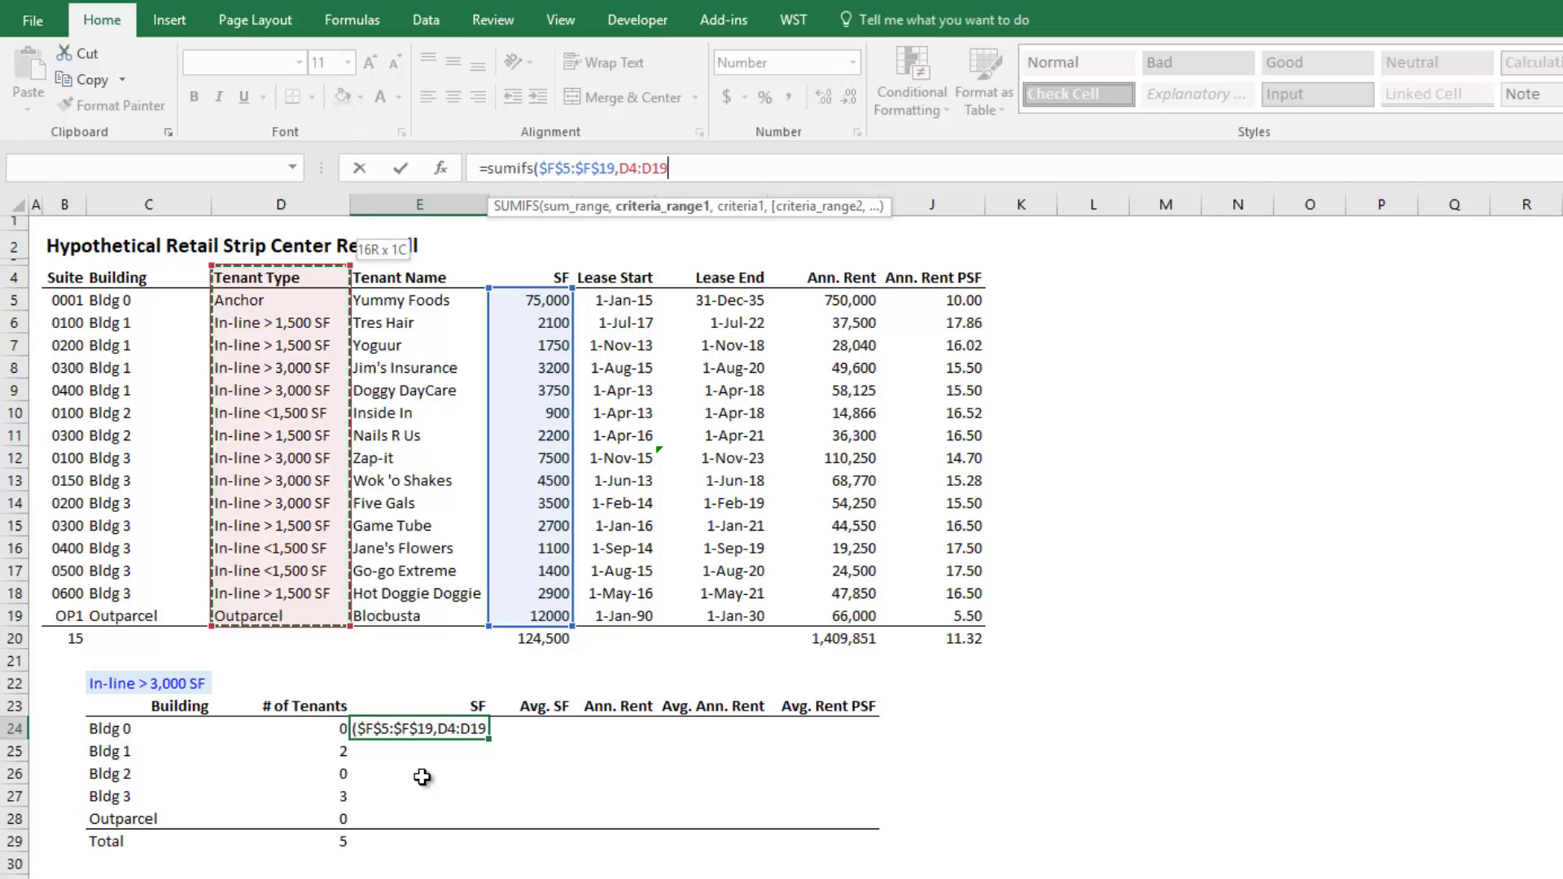
{"action": "key", "text": "Left"}
{"action": "key", "text": "Left"}
{"action": "key", "text": "Right"}
{"action": "key", "text": "Right"}
{"action": "key", "text": "ctrl+shift+Up"}
{"action": "key", "text": "shift+Down"}
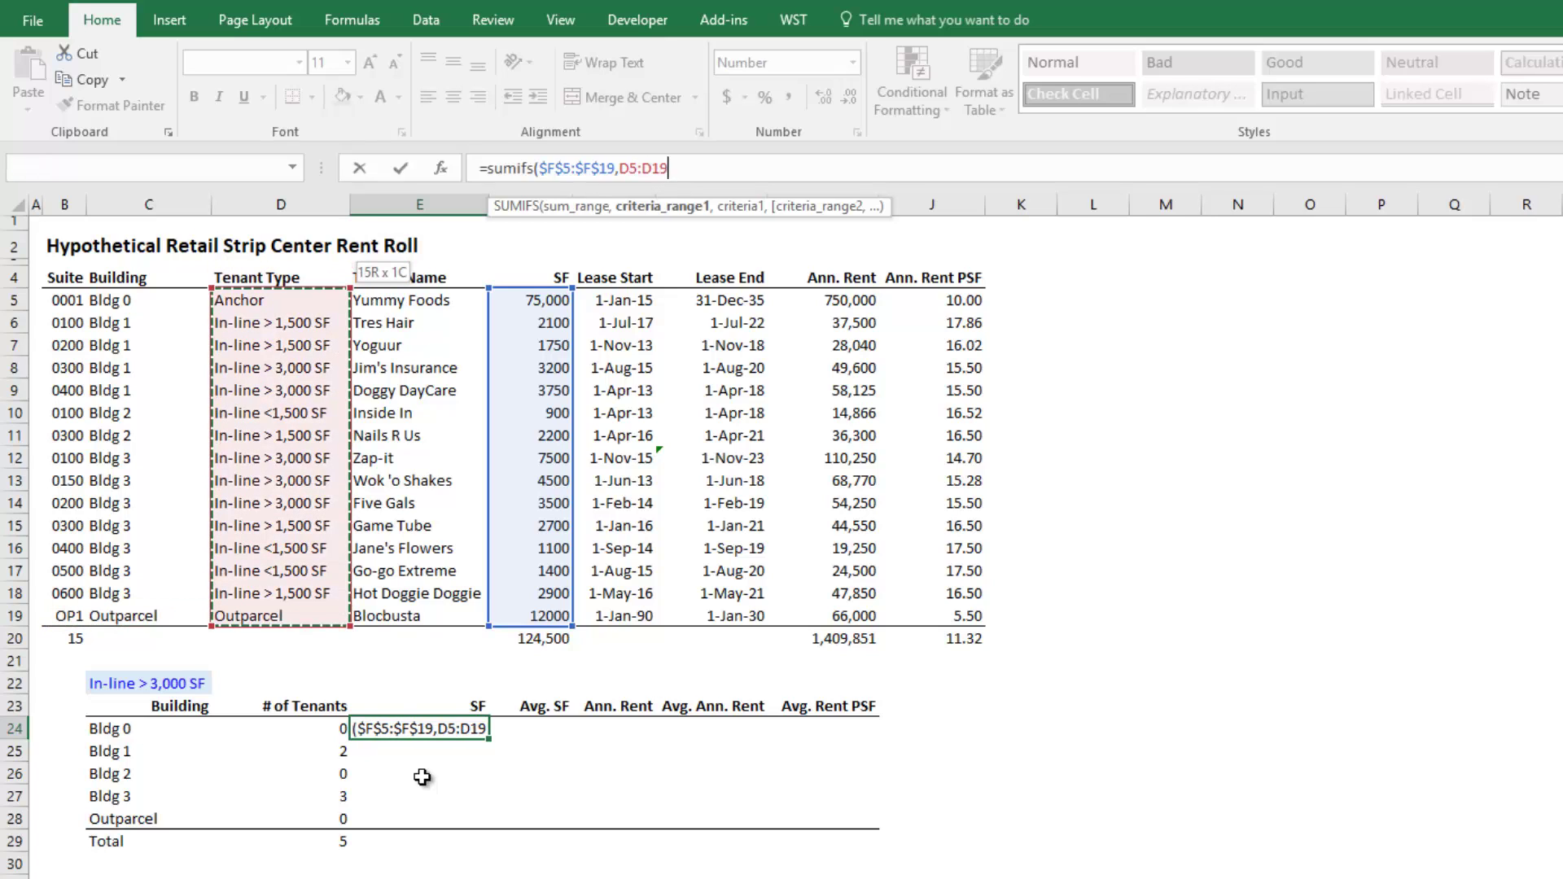
{"action": "key", "text": "F4"}
{"action": "type", "text": ","}
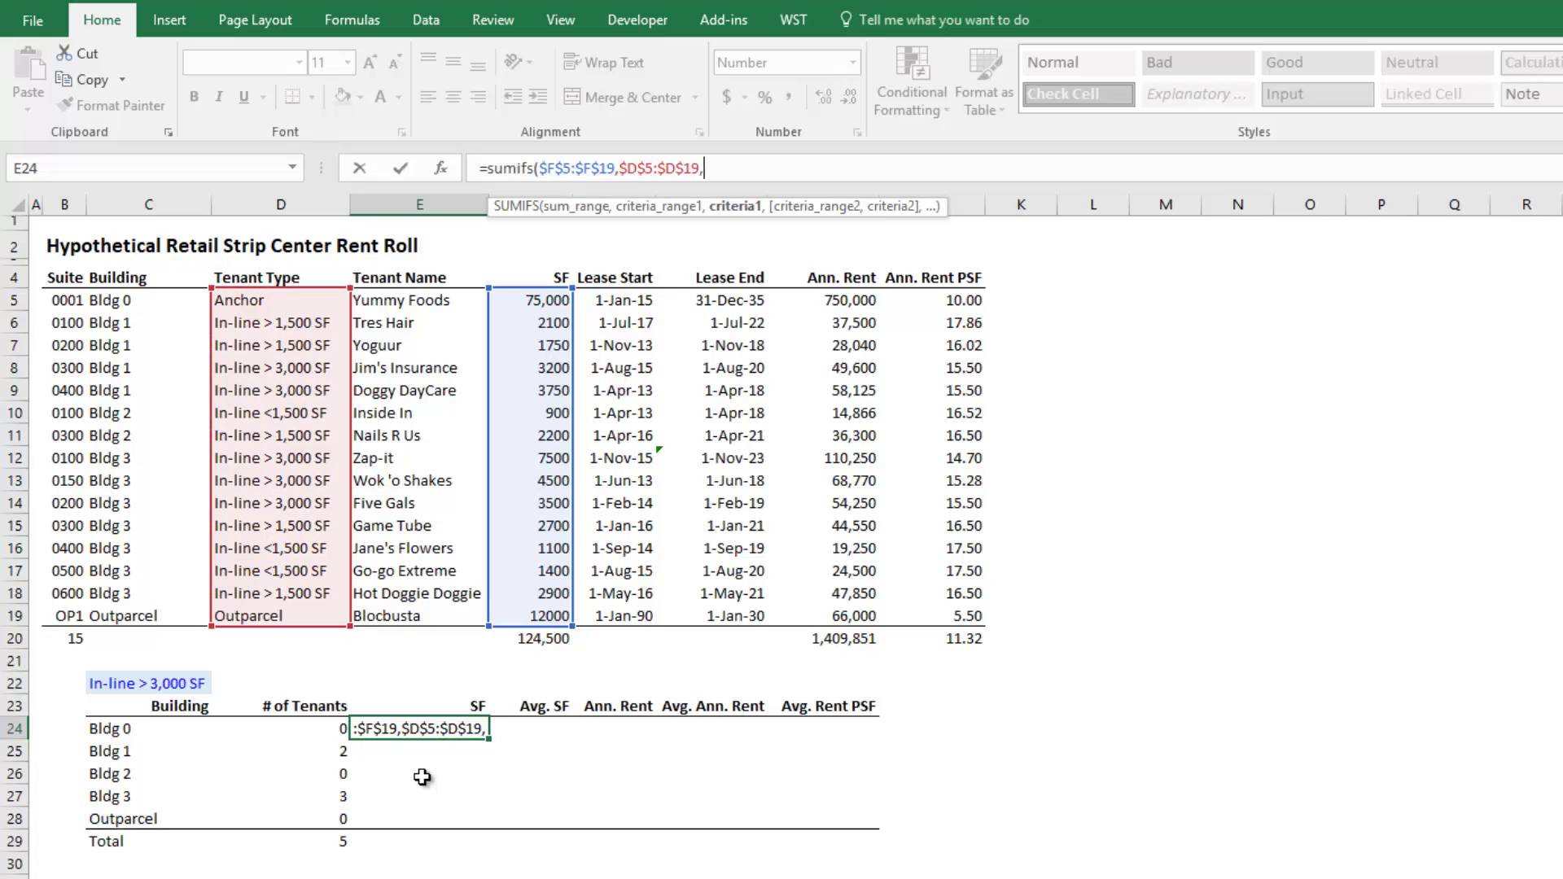
{"action": "key", "text": "Up"}
{"action": "key", "text": "Up"}
{"action": "key", "text": "Left"}
{"action": "key", "text": "Left"}
{"action": "key", "text": "F4"}
{"action": "type", "text": ","}
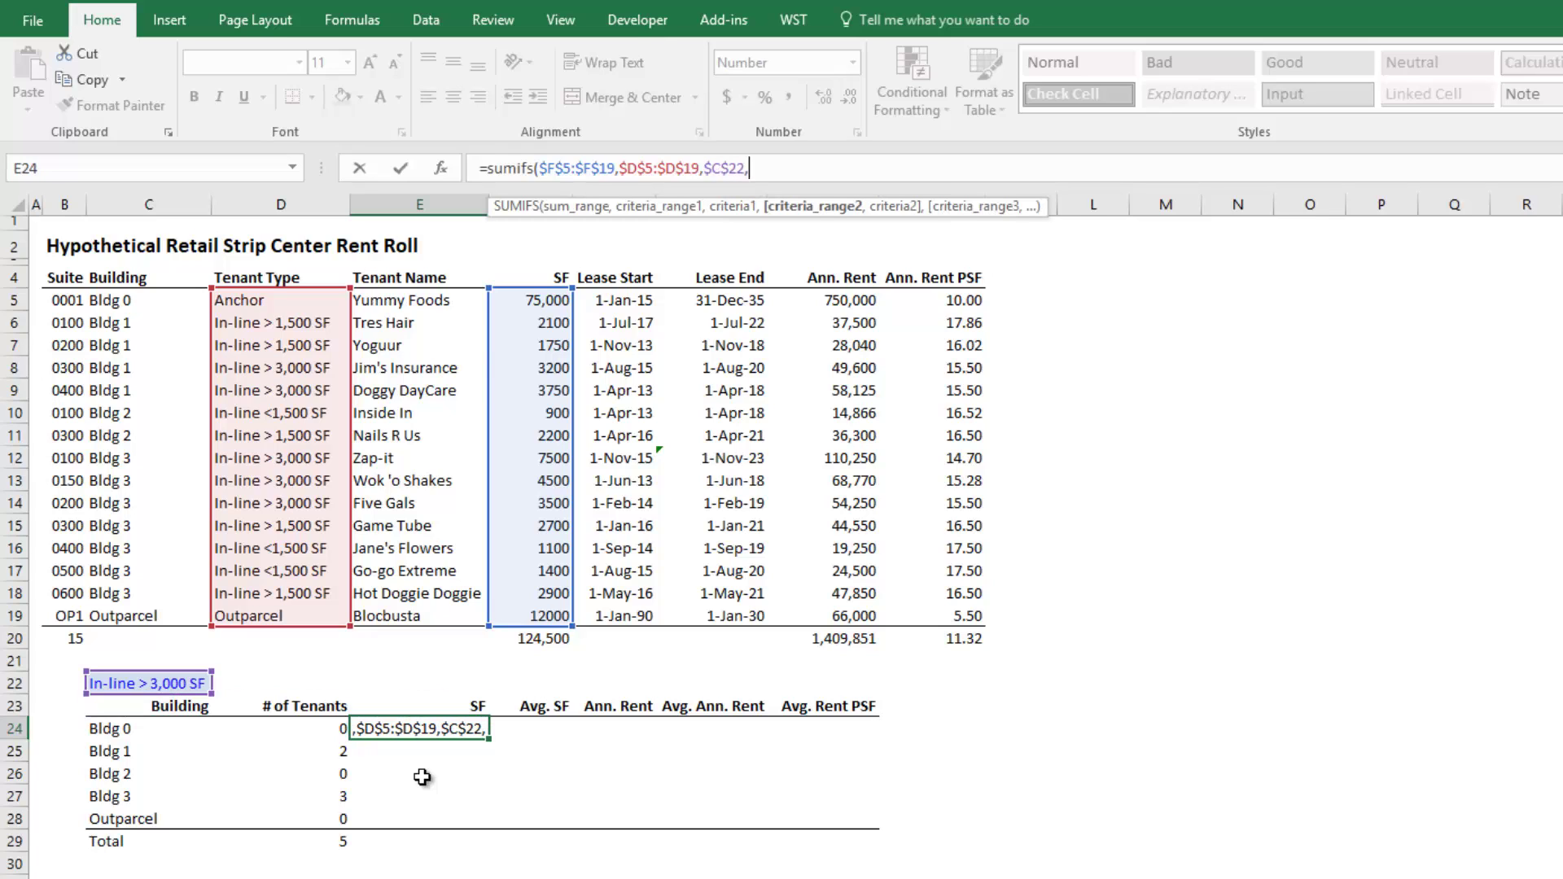
Add the building criterion $C$5:$C$19 matching $C24 and commit the formula.
{"action": "key", "text": "Up"}
{"action": "key", "text": "Up"}
{"action": "key", "text": "Up"}
{"action": "key", "text": "Up"}
{"action": "key", "text": "Left"}
{"action": "key", "text": "Left"}
{"action": "key", "text": "Up"}
{"action": "key", "text": "ctrl+shift+Up"}
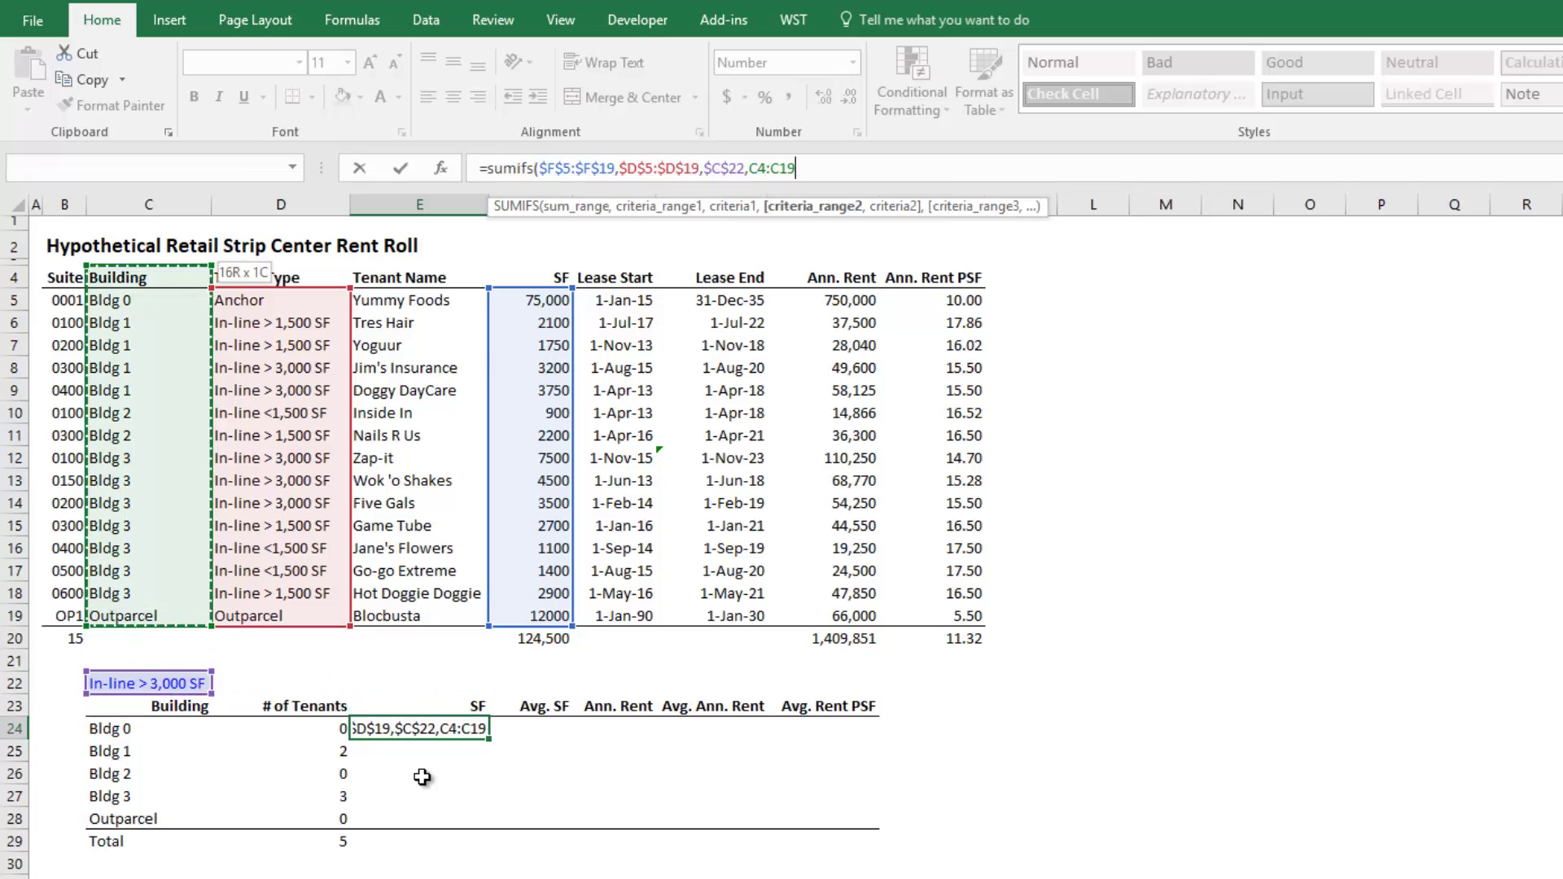
{"action": "key", "text": "shift+Down"}
{"action": "key", "text": "F4"}
{"action": "type", "text": ","}
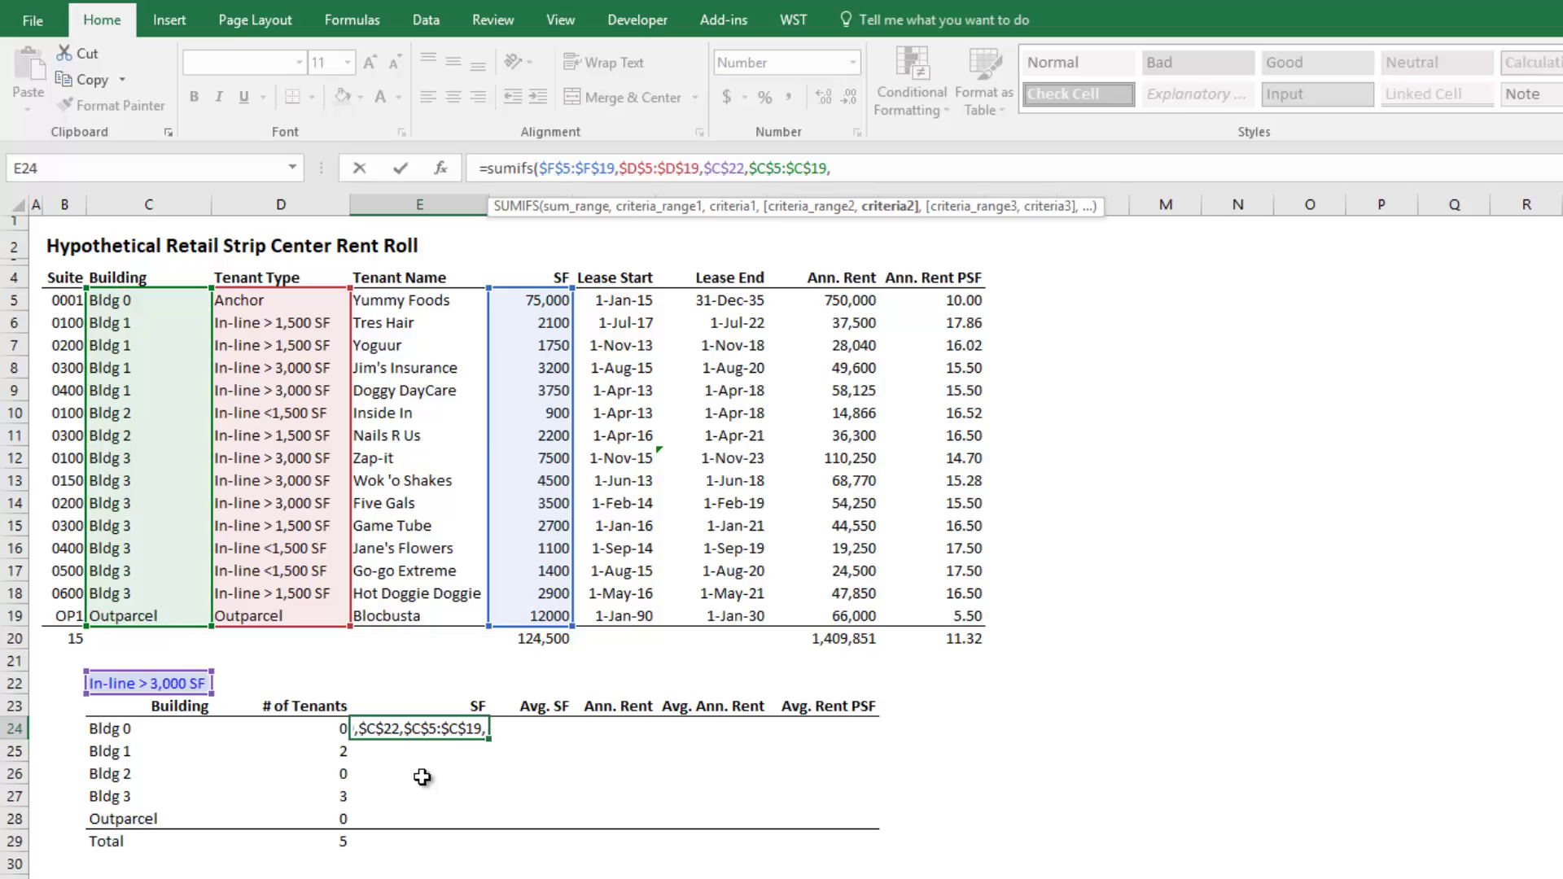
{"action": "key", "text": "Left"}
{"action": "key", "text": "Left"}
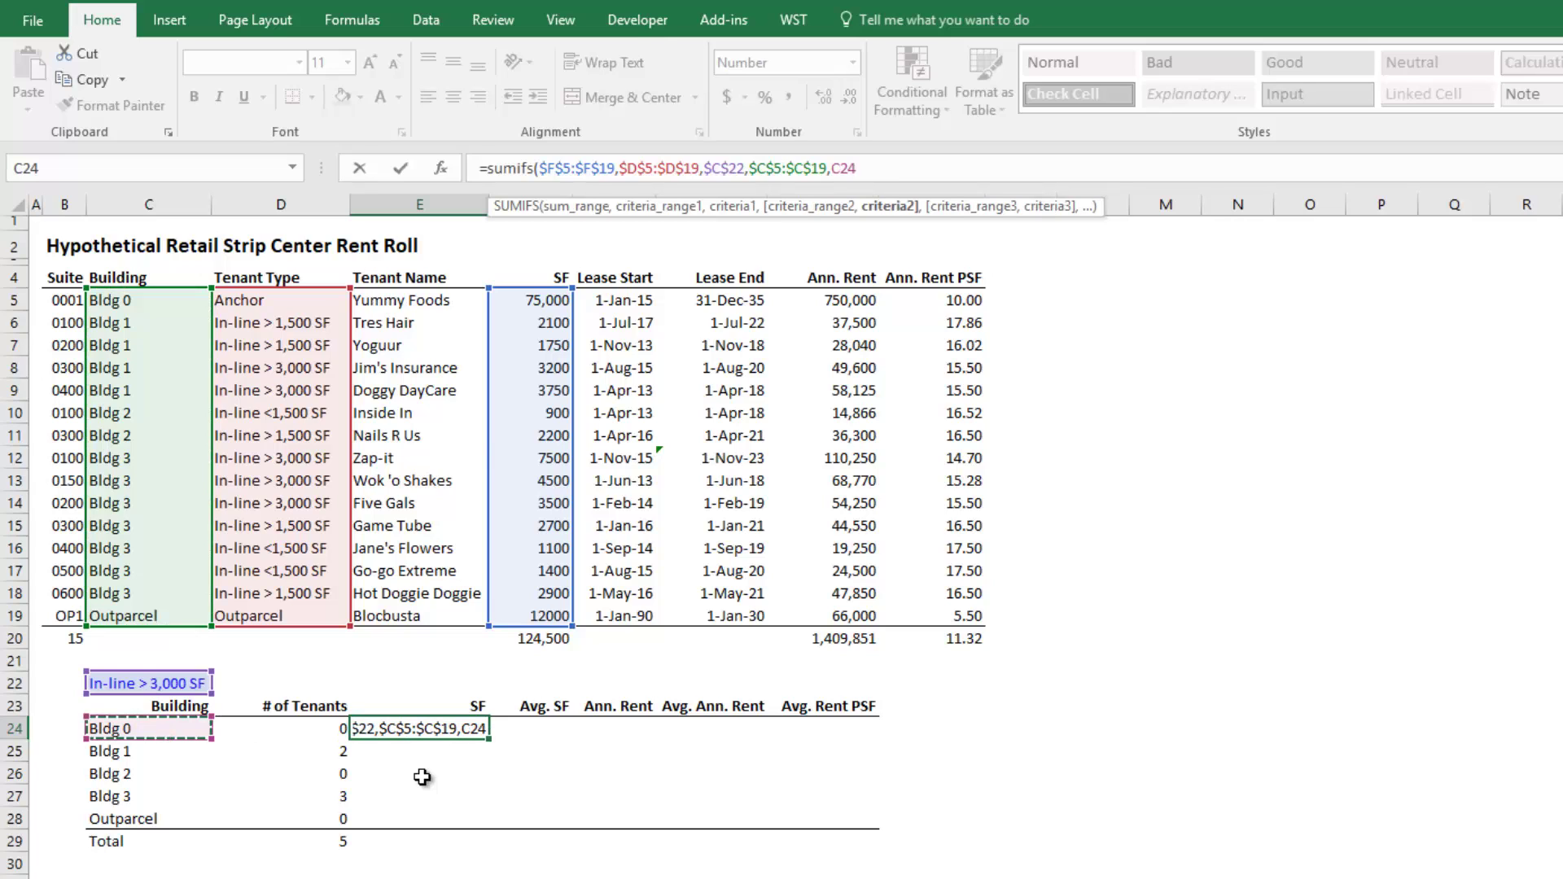
{"action": "key", "text": "F4"}
{"action": "key", "text": "F4"}
{"action": "key", "text": "F4"}
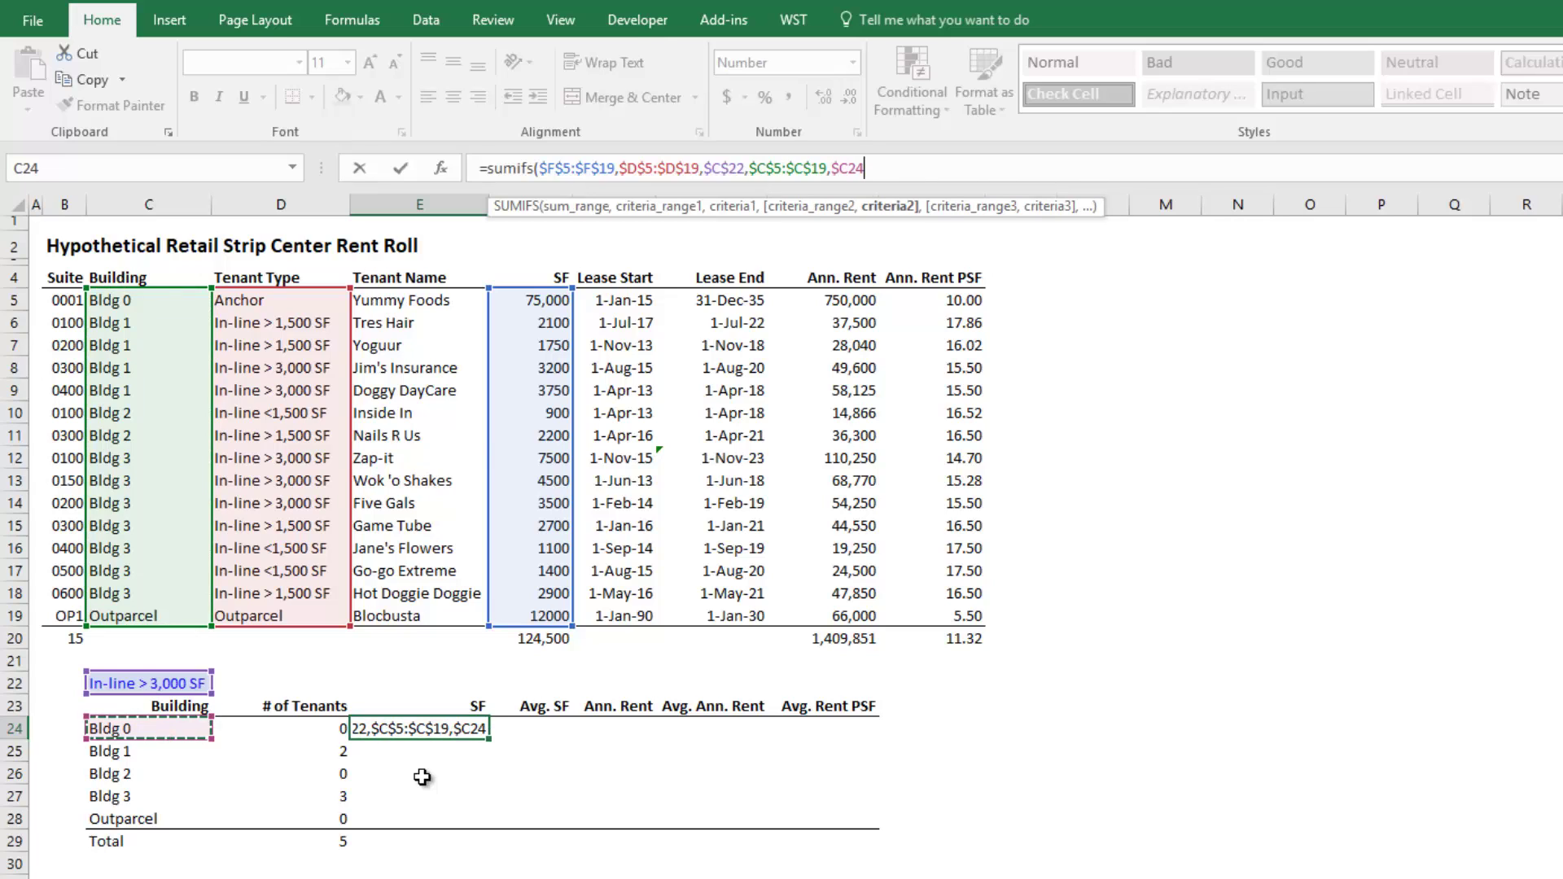
{"action": "key", "text": "ctrl+Return"}
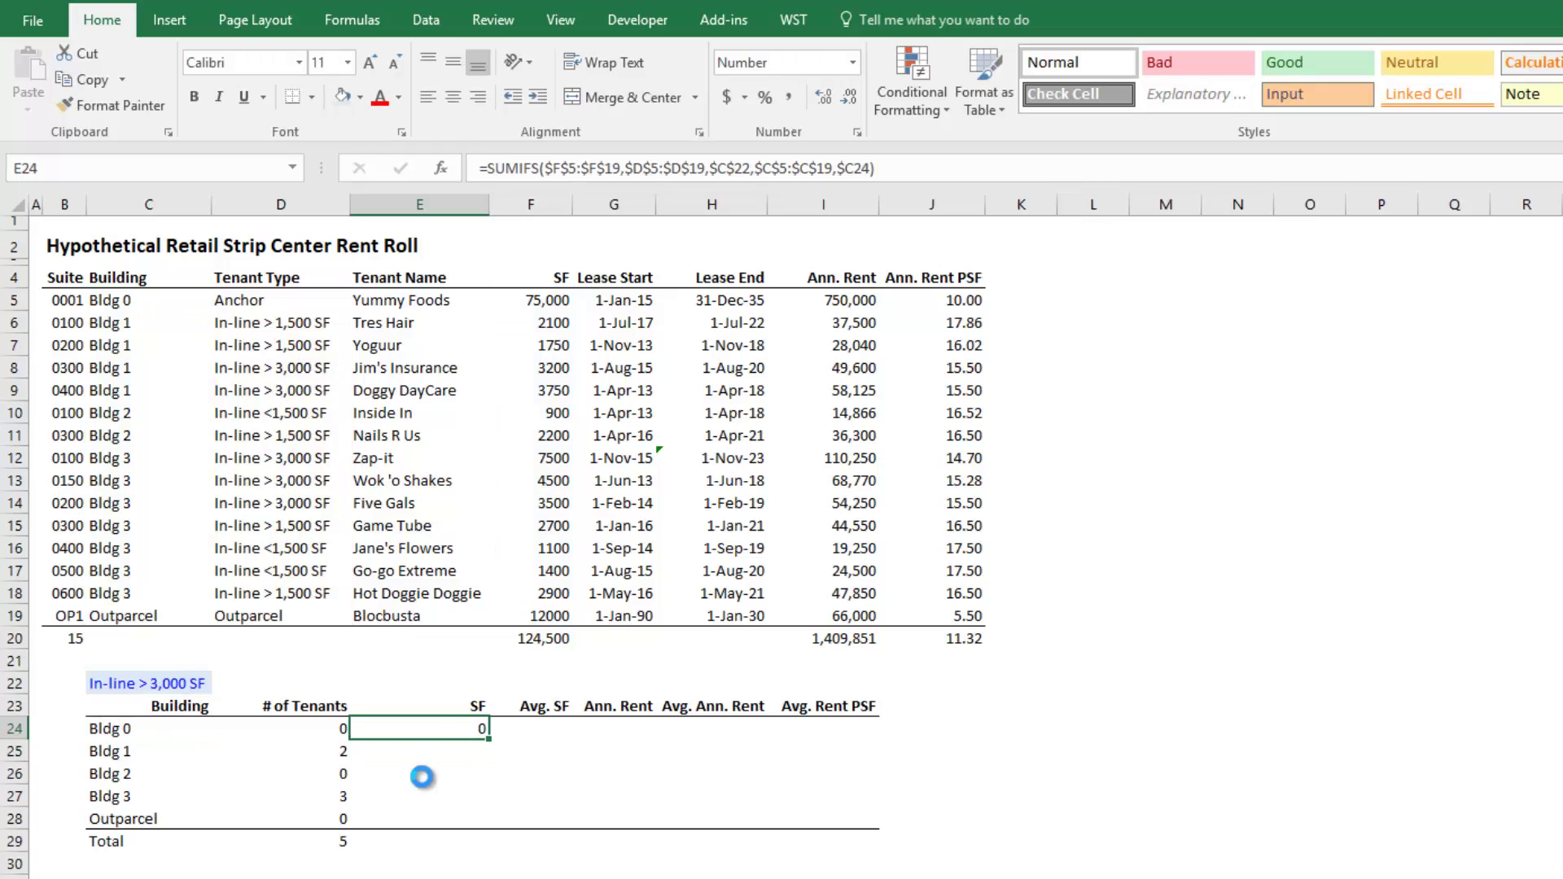
Fill the E24 square footage formula down into E25:E28.
{"action": "key", "text": "ctrl+c"}
{"action": "key", "text": "Down"}
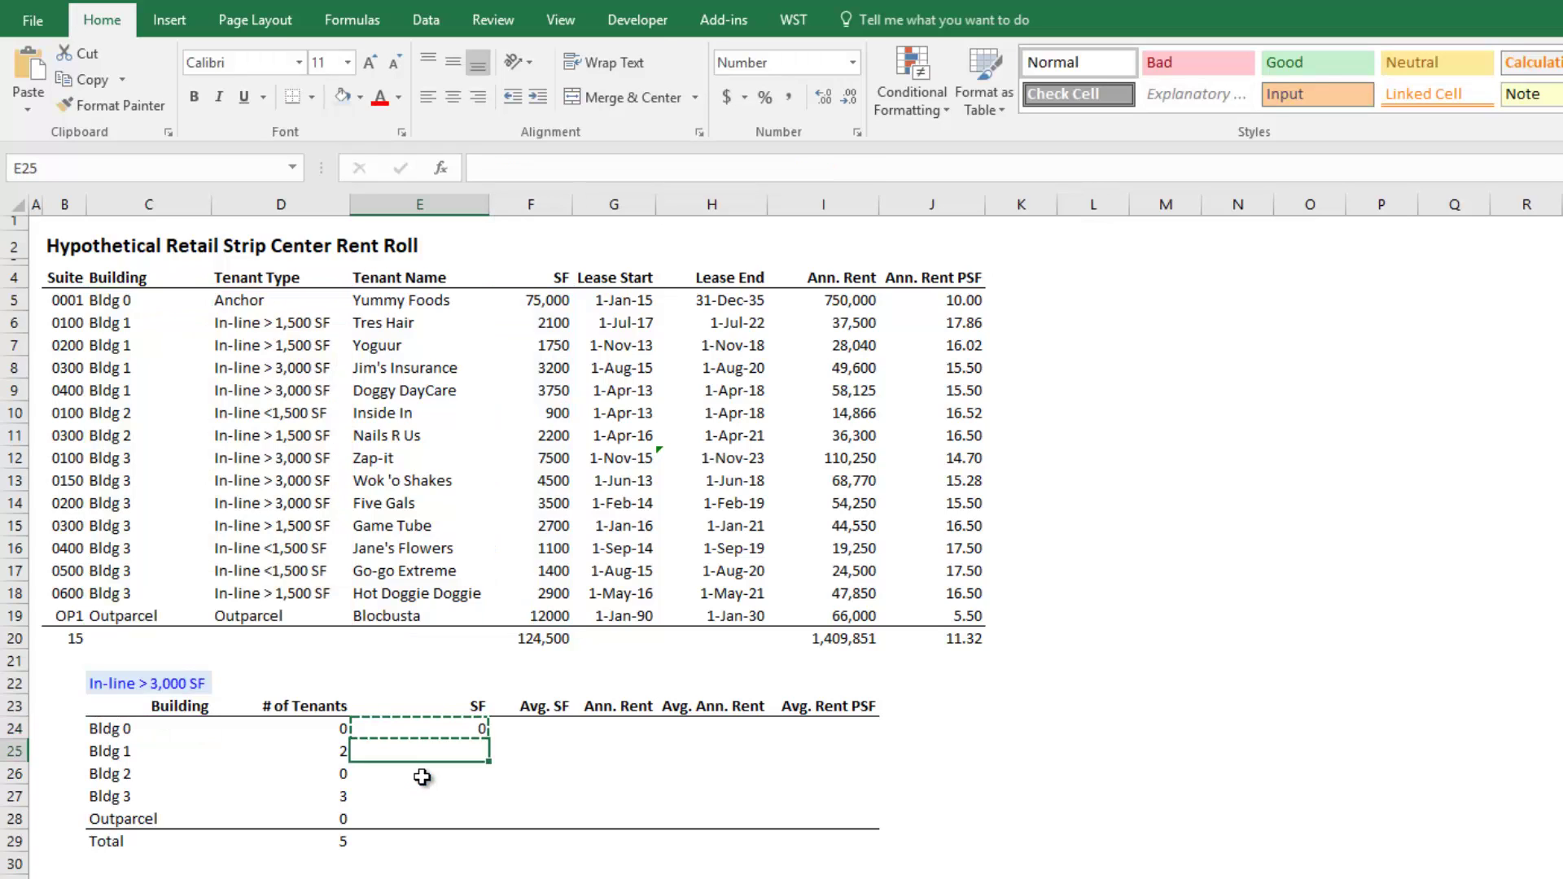
{"action": "key", "text": "shift+Down"}
{"action": "key", "text": "shift+Down"}
{"action": "key", "text": "shift+Down"}
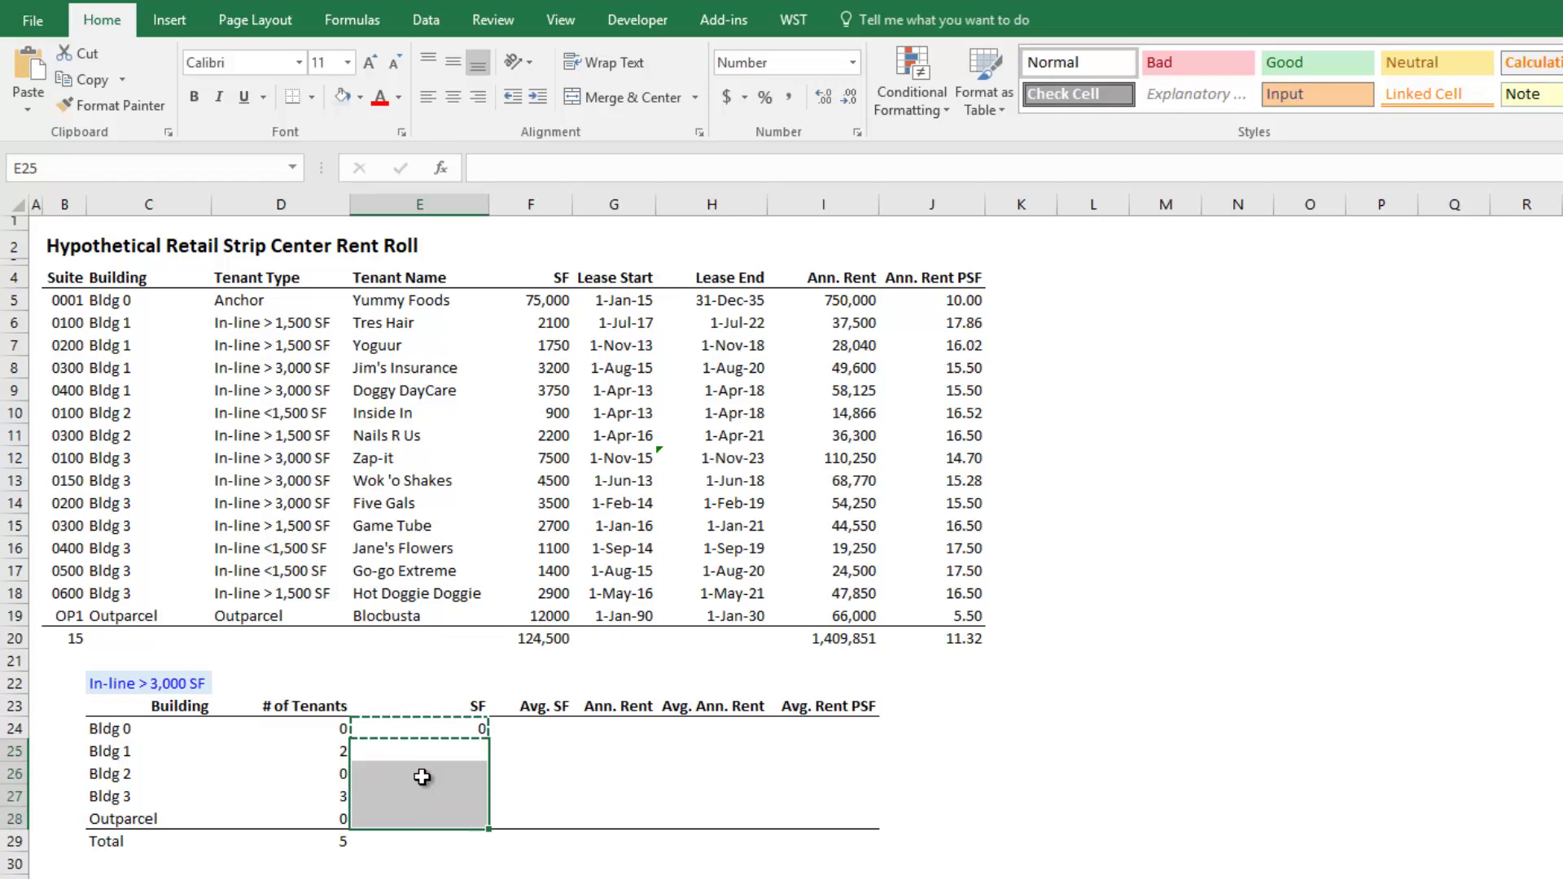
{"action": "key", "text": "ctrl+v"}
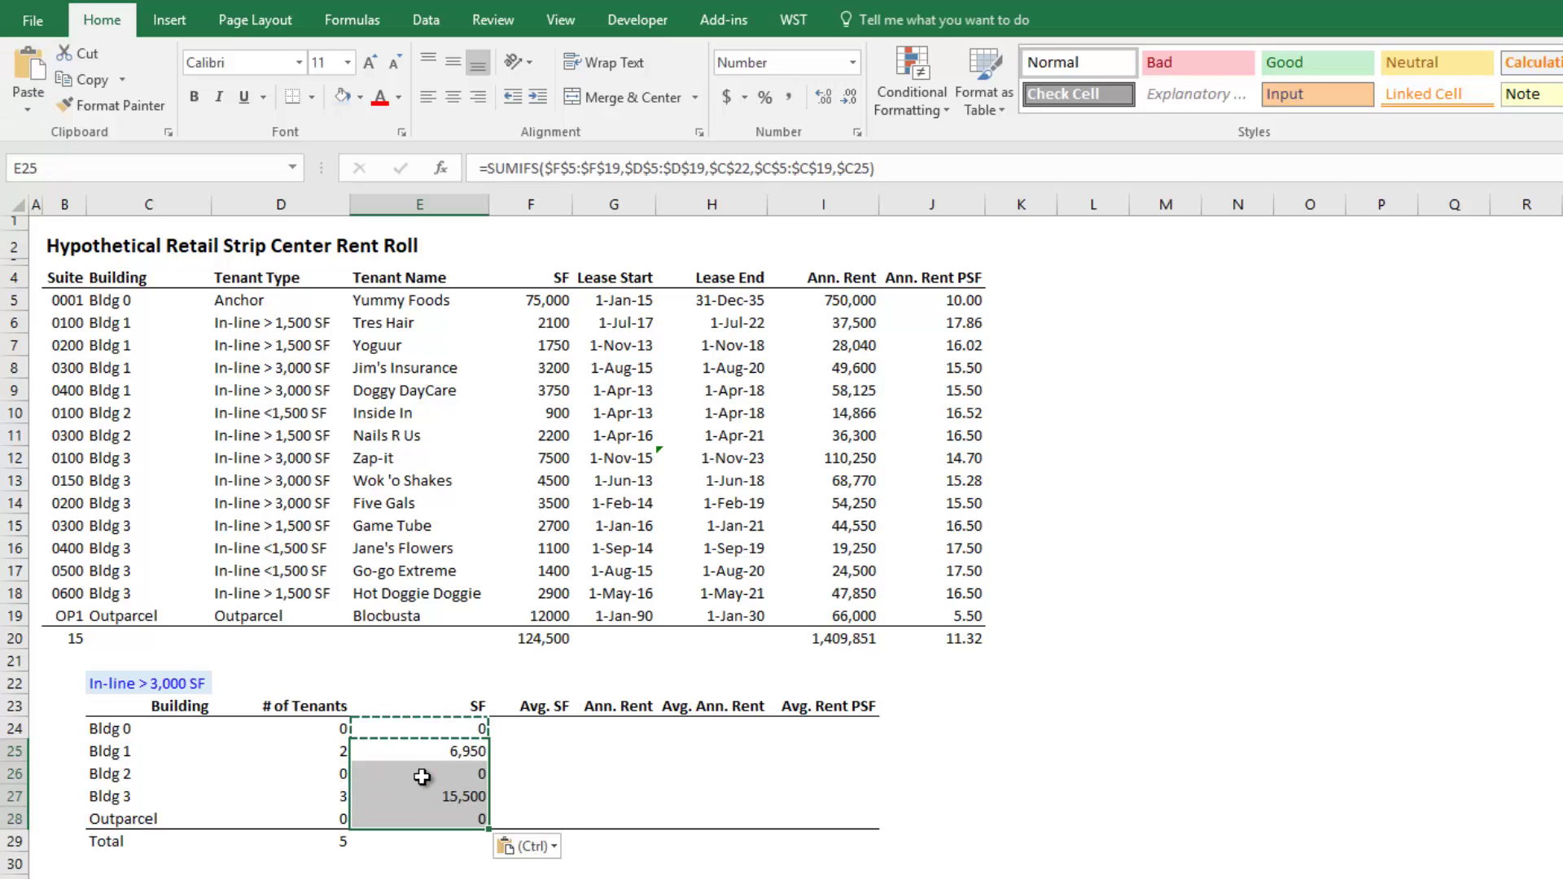
{"action": "key", "text": "Escape"}
AutoSum E24:E28 into E29 for a total of 22,450 SF.
{"action": "key", "text": "Down"}
{"action": "key", "text": "Down"}
{"action": "key", "text": "Down"}
{"action": "key", "text": "Down"}
{"action": "key", "text": "alt+equal"}
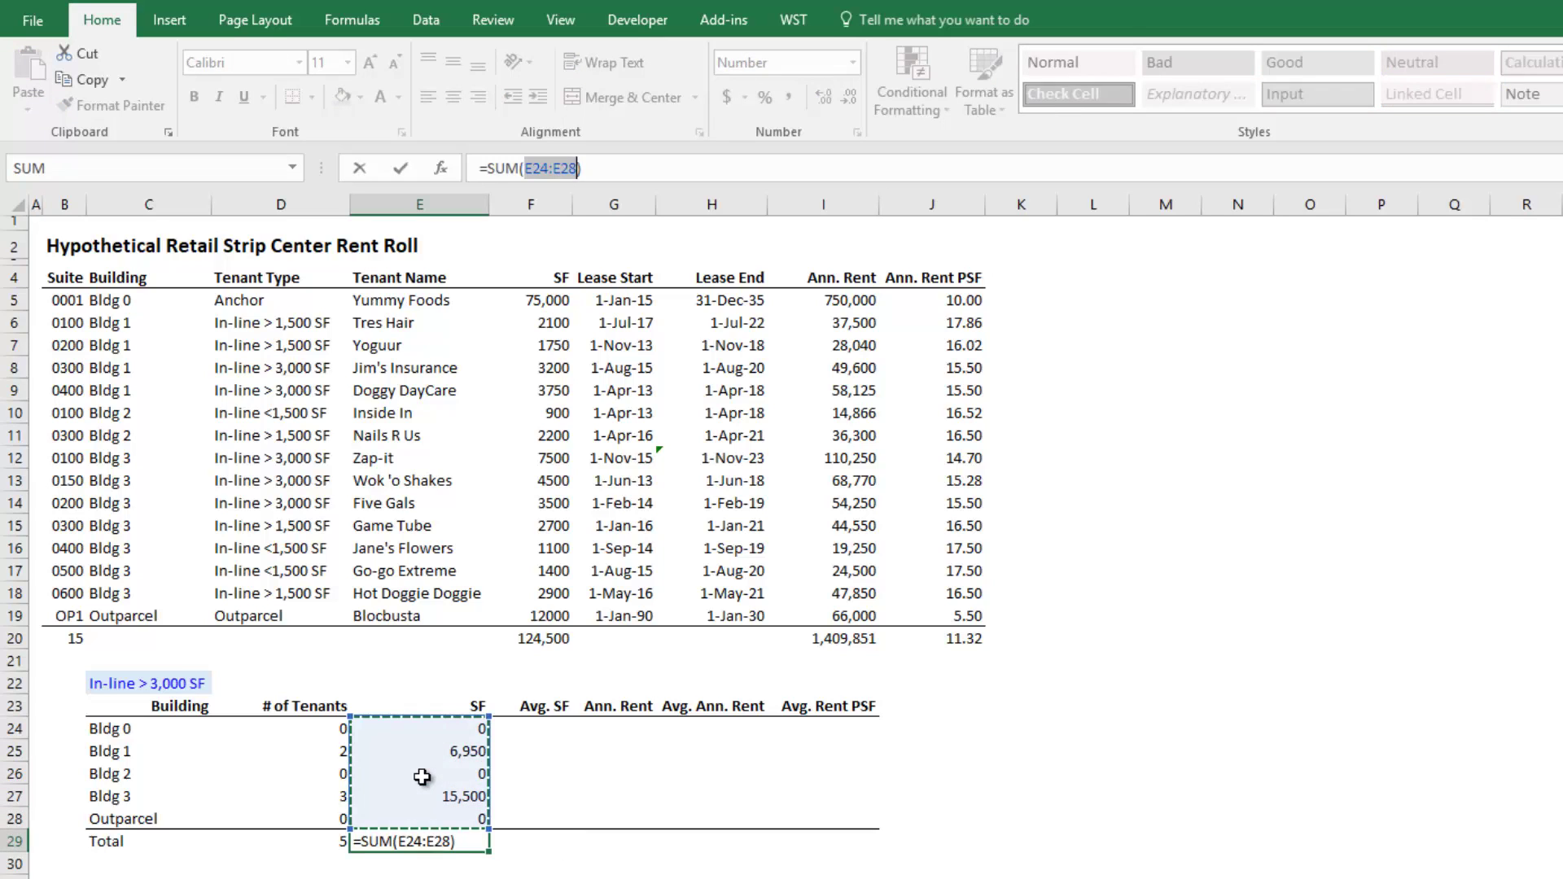
{"action": "key", "text": "ctrl+Return"}
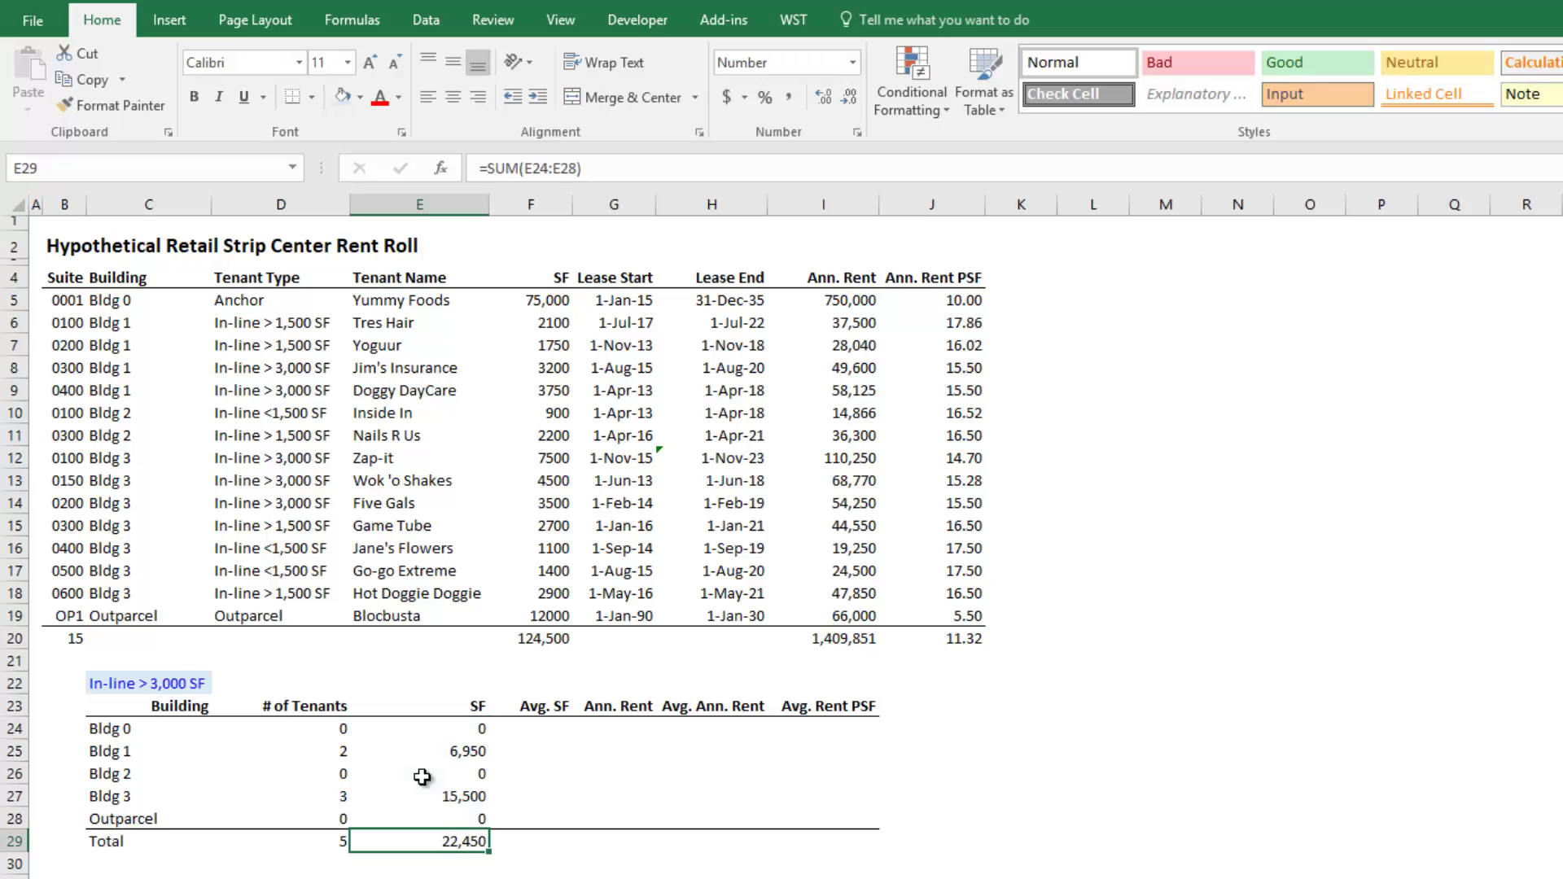
Switch the C22 tenant type to Anchor, then to In-line > 1,500 SF.
{"action": "key", "text": "Left"}
{"action": "key", "text": "Left"}
{"action": "key", "text": "Up"}
{"action": "key", "text": "Up"}
{"action": "key", "text": "Up"}
{"action": "key", "text": "Up"}
{"action": "key", "text": "Up"}
{"action": "key", "text": "Up"}
{"action": "key", "text": "Up"}
{"action": "key", "text": "Left"}
{"action": "key", "text": "Right"}
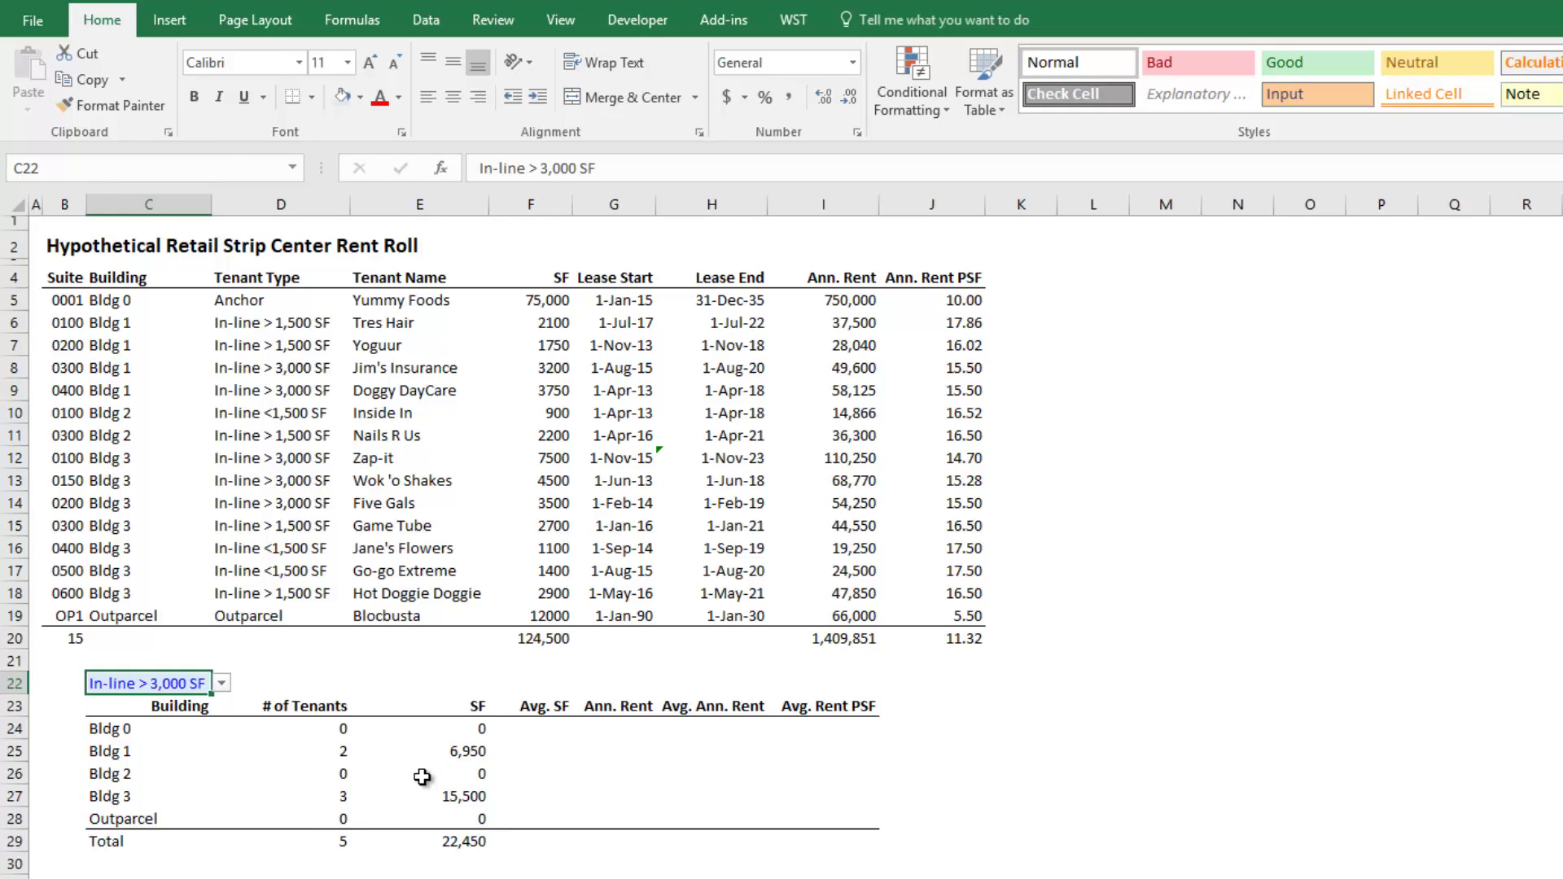
{"action": "key", "text": "alt+Down"}
{"action": "key", "text": "Up"}
{"action": "key", "text": "Up"}
{"action": "key", "text": "Up"}
{"action": "key", "text": "Return"}
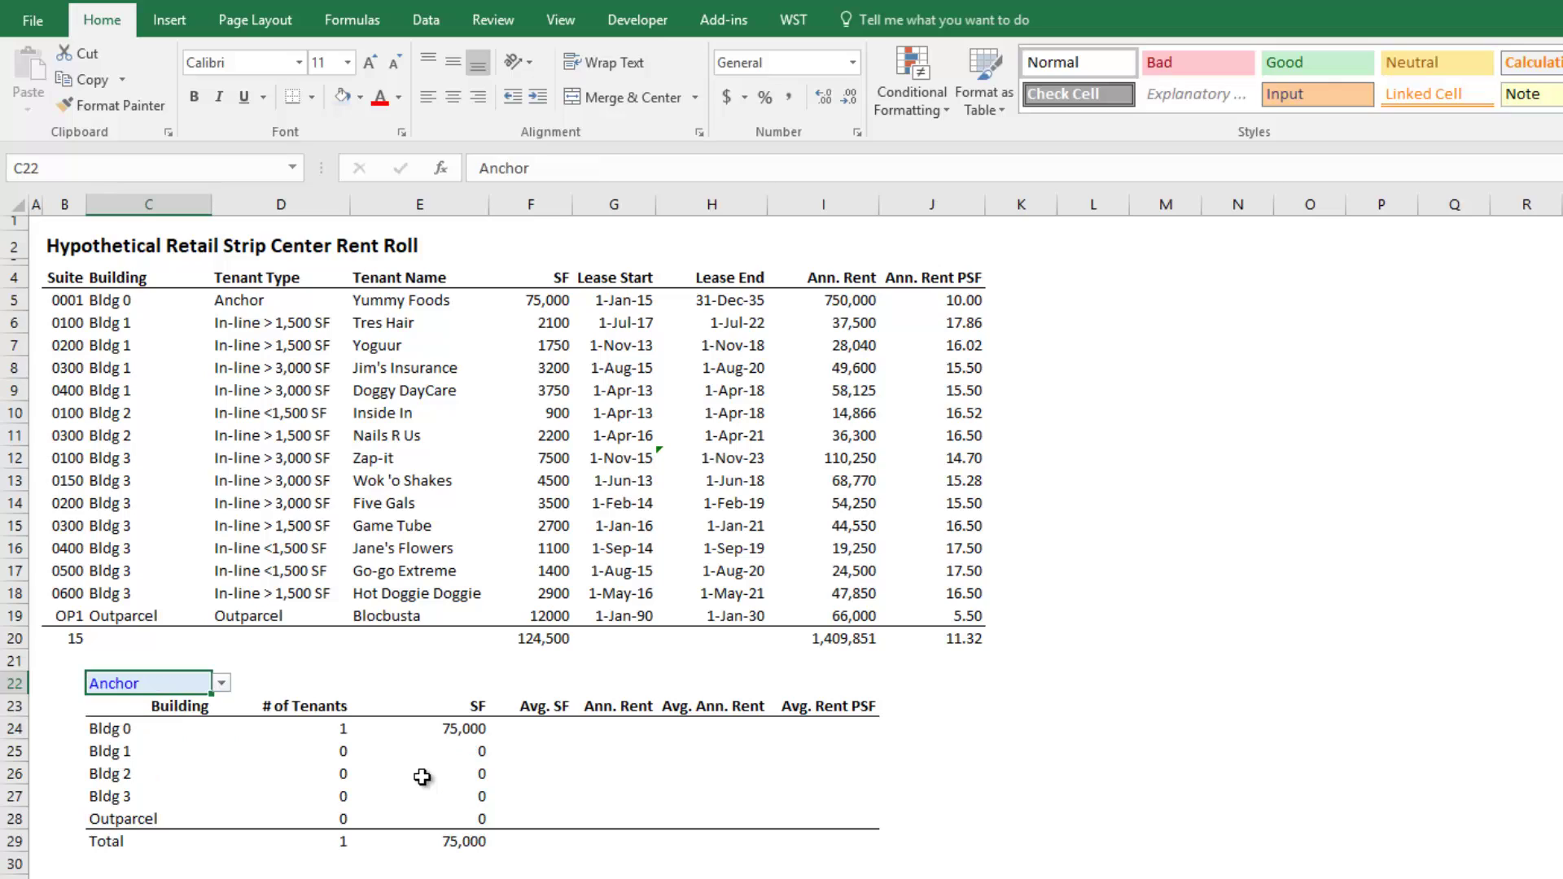
{"action": "key", "text": "alt+Down"}
{"action": "key", "text": "Down"}
{"action": "key", "text": "Return"}
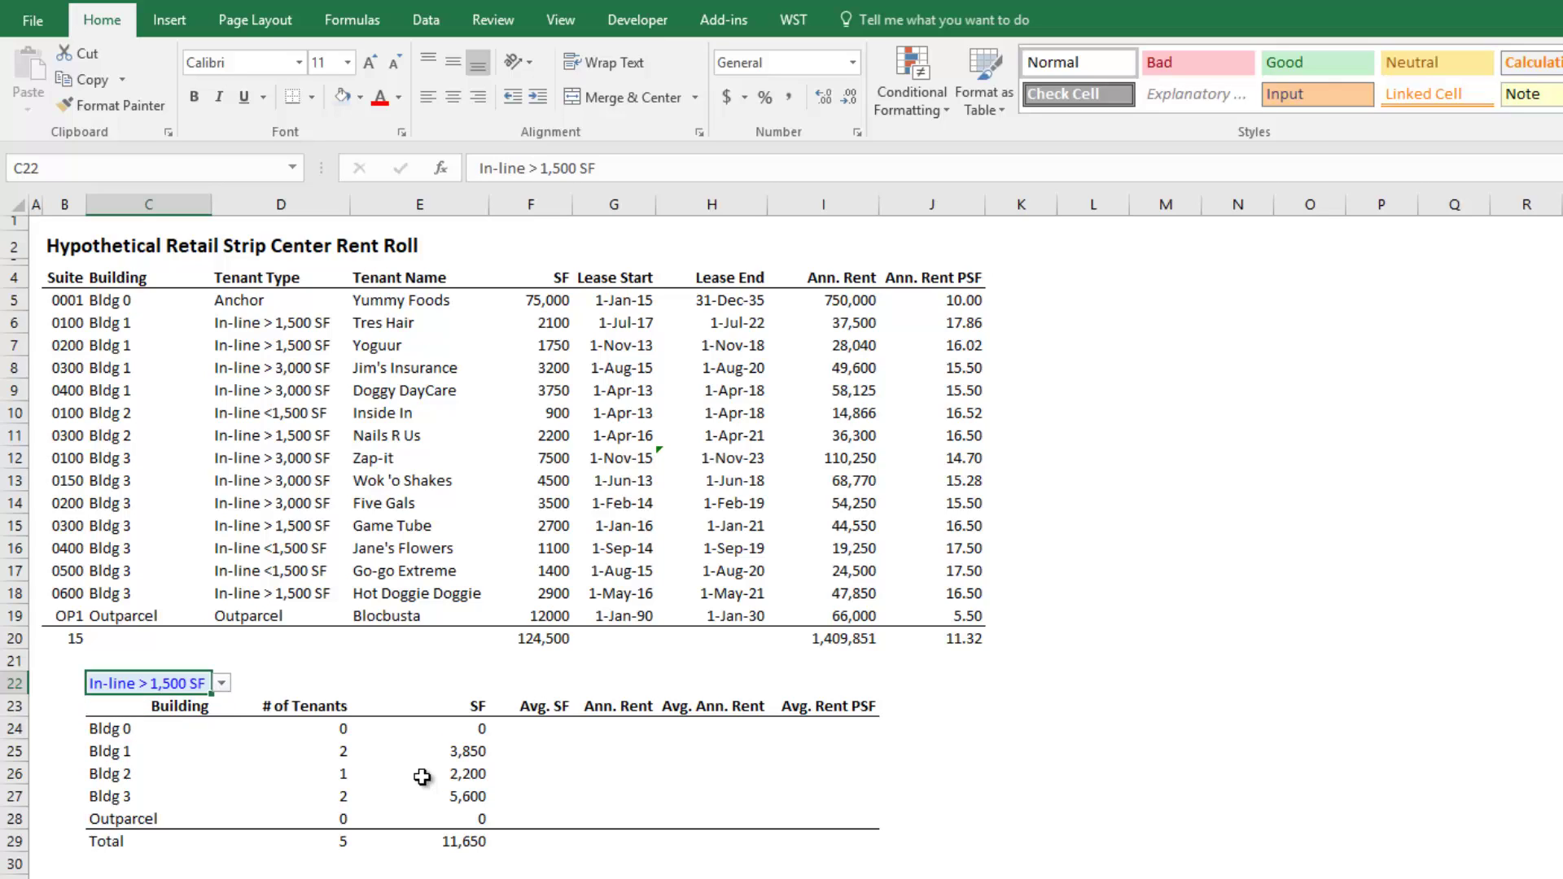
Try In-line > 3,000 SF in C22, then settle on In-line <1,500 SF.
{"action": "key", "text": "alt+Down"}
{"action": "key", "text": "Down"}
{"action": "key", "text": "Escape"}
{"action": "key", "text": "alt+Down"}
{"action": "key", "text": "Down"}
{"action": "key", "text": "Return"}
{"action": "key", "text": "alt+Down"}
{"action": "key", "text": "Down"}
{"action": "key", "text": "Return"}
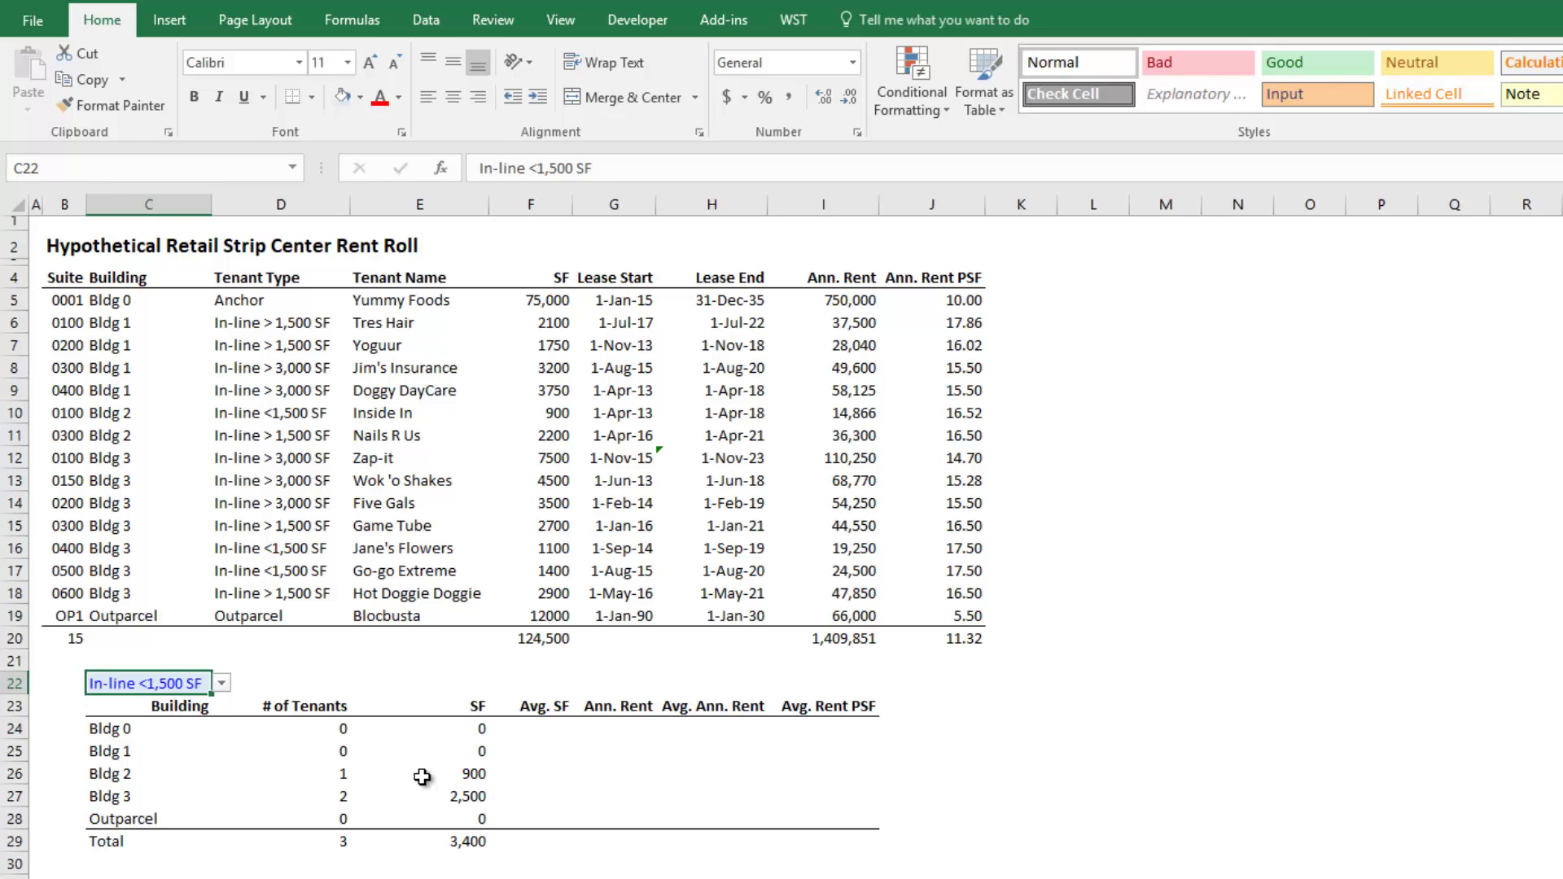
{"action": "key", "text": "Right"}
{"action": "key", "text": "Right"}
{"action": "key", "text": "Right"}
{"action": "key", "text": "Down"}
{"action": "key", "text": "Down"}
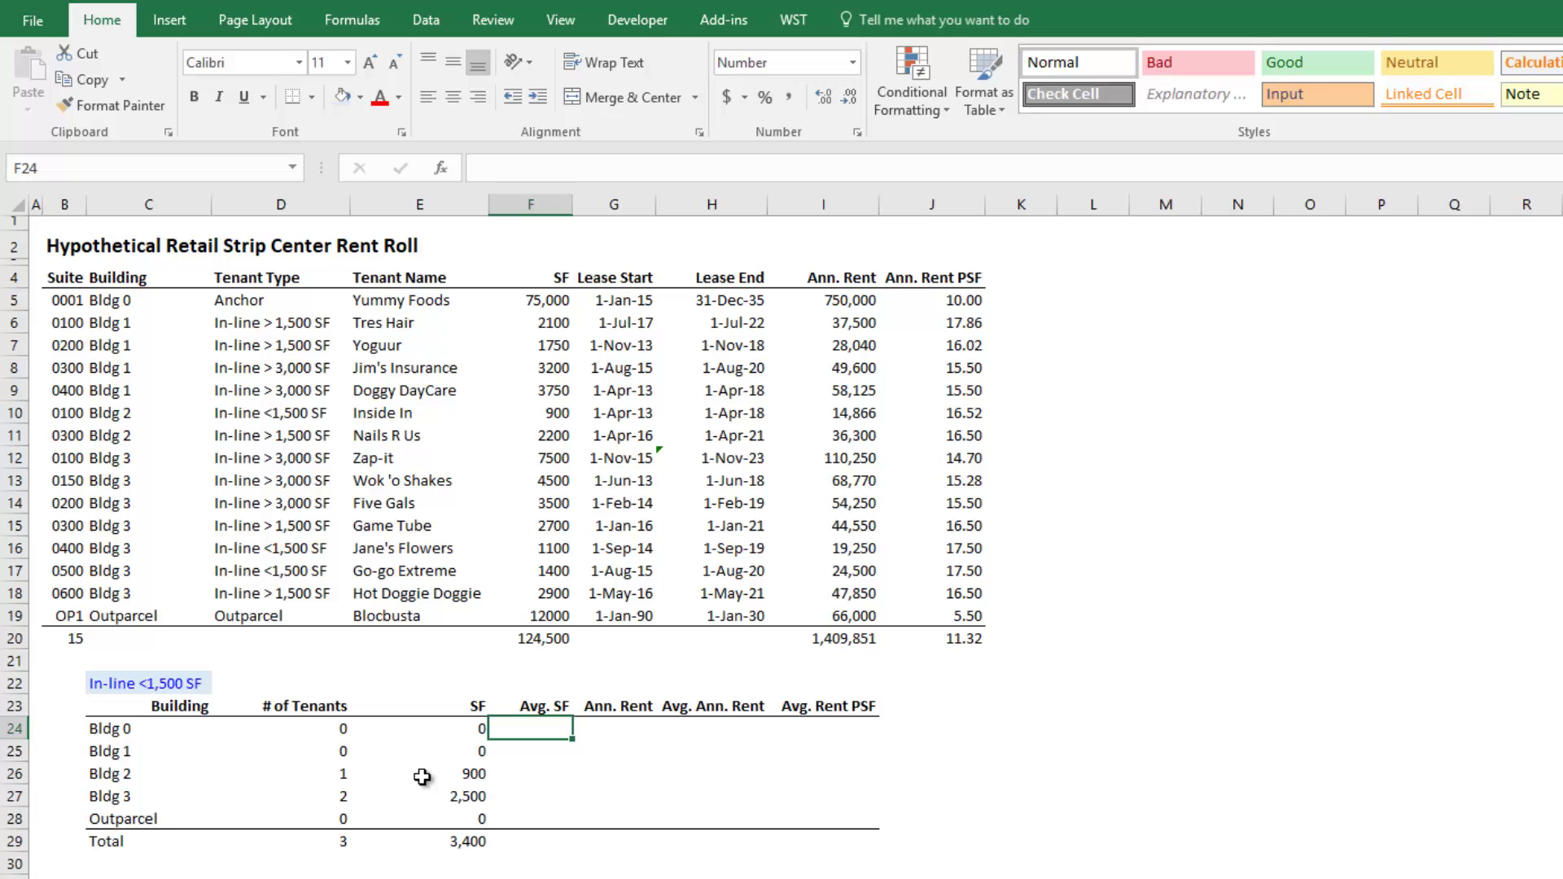
{"action": "type", "text": "="}
{"action": "key", "text": "Left"}
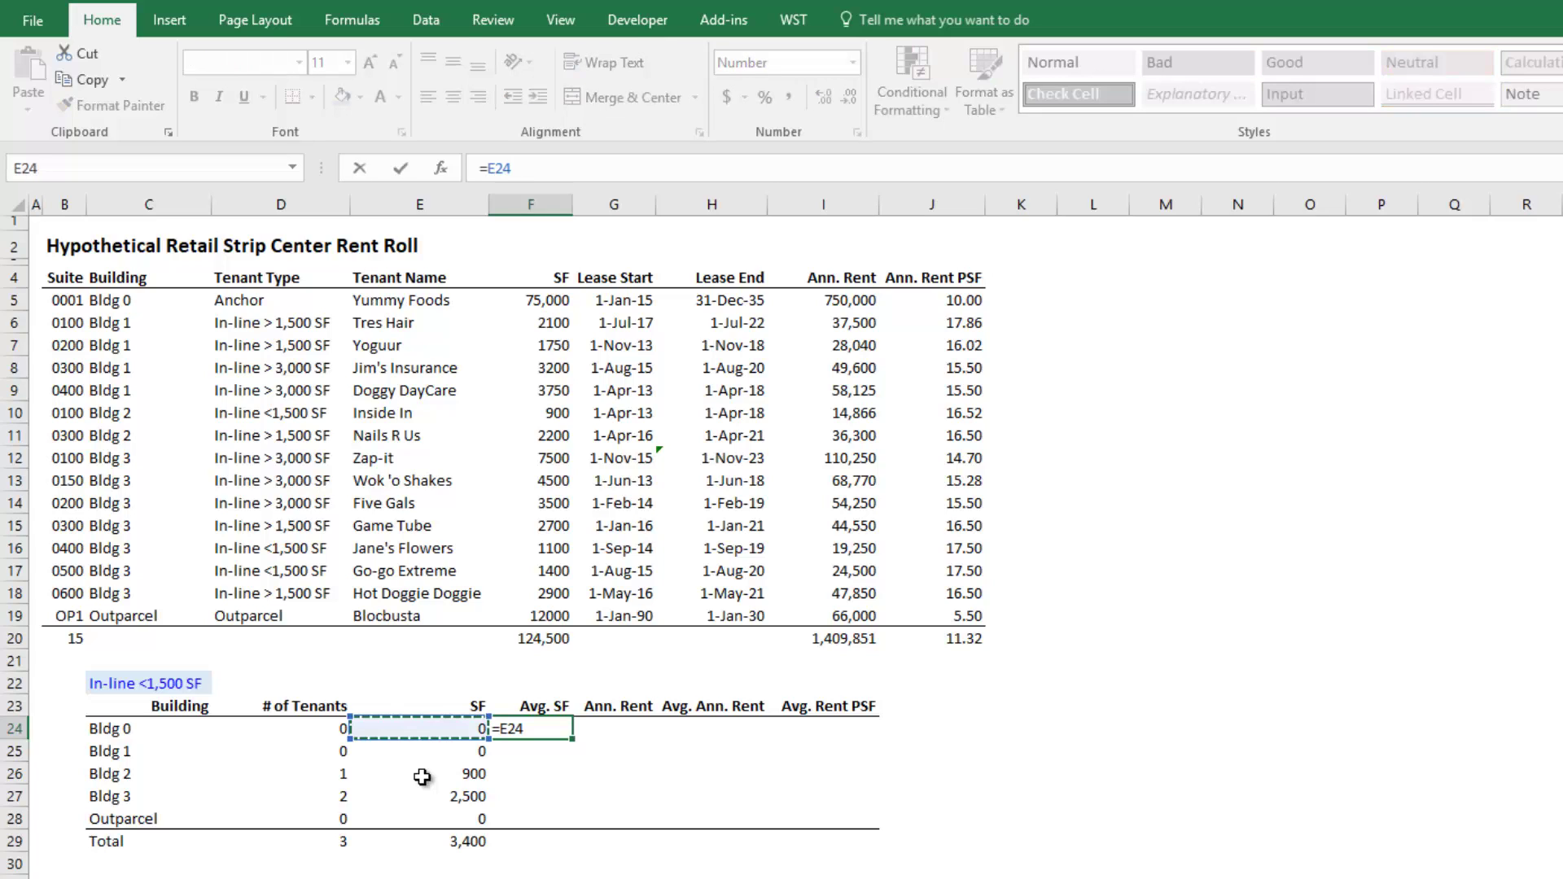
{"action": "type", "text": "/"}
{"action": "key", "text": "Left"}
{"action": "key", "text": "Left"}
{"action": "key", "text": "Return"}
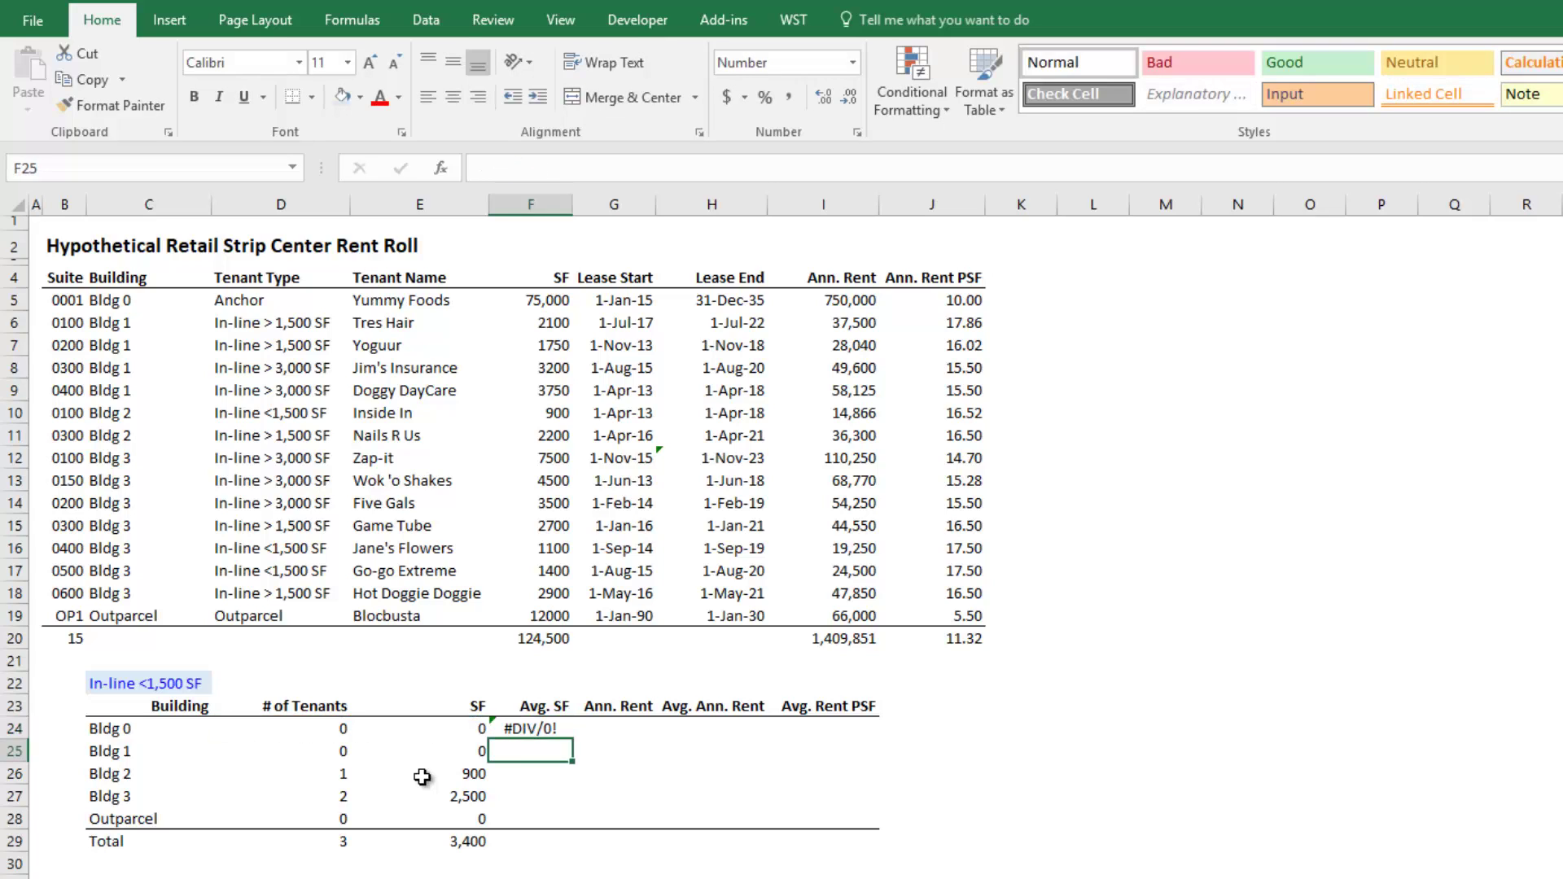
{"action": "key", "text": "Up"}
{"action": "key", "text": "F2"}
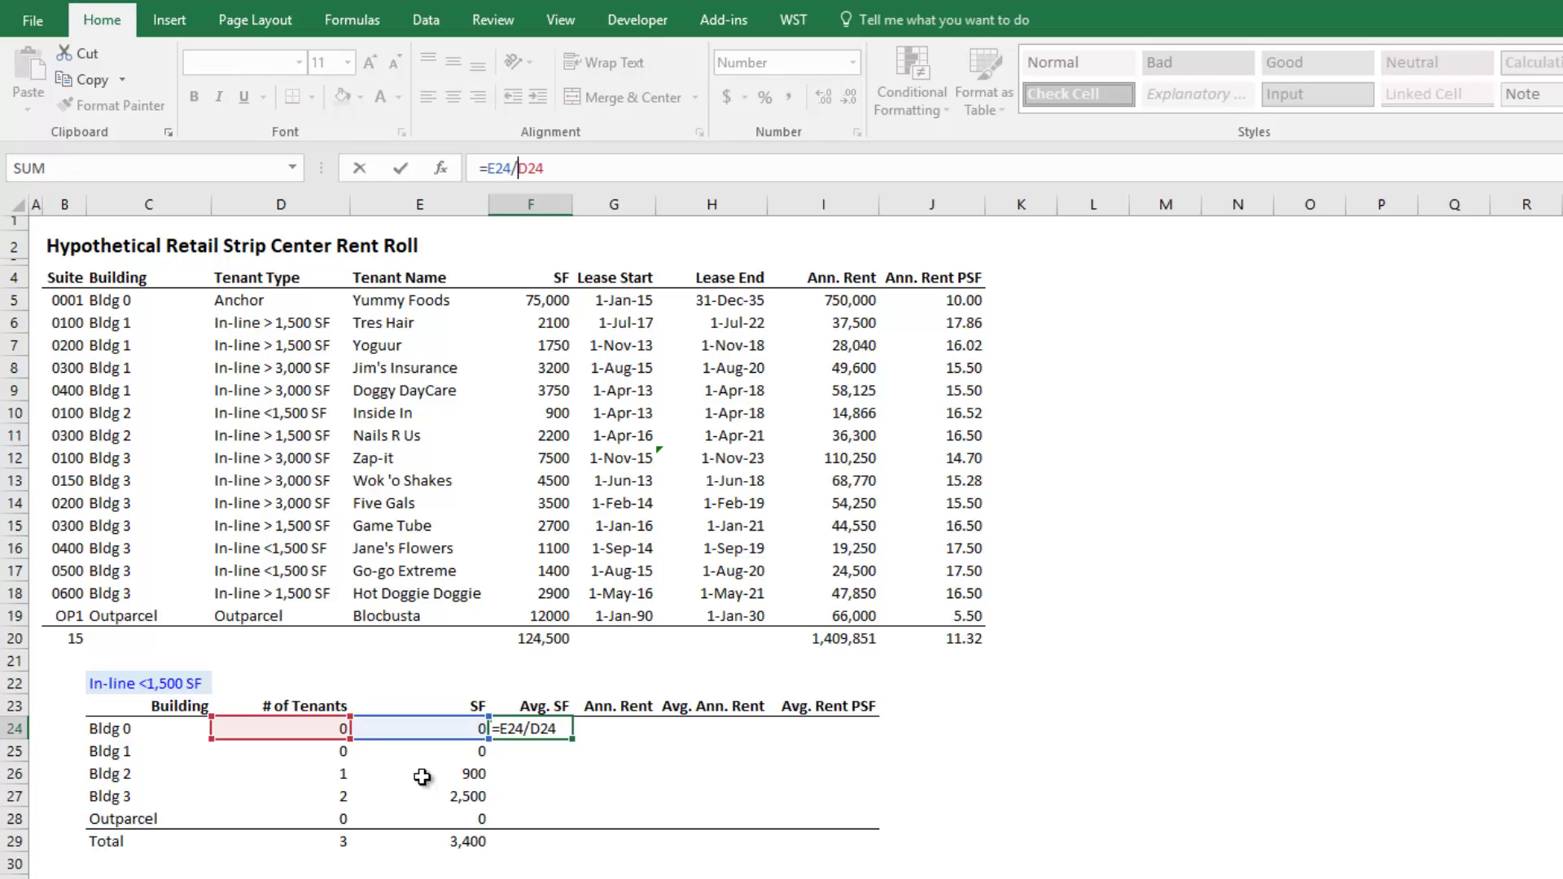
{"action": "key", "text": "Home"}
{"action": "key", "text": "Right"}
{"action": "type", "text": "iferror"}
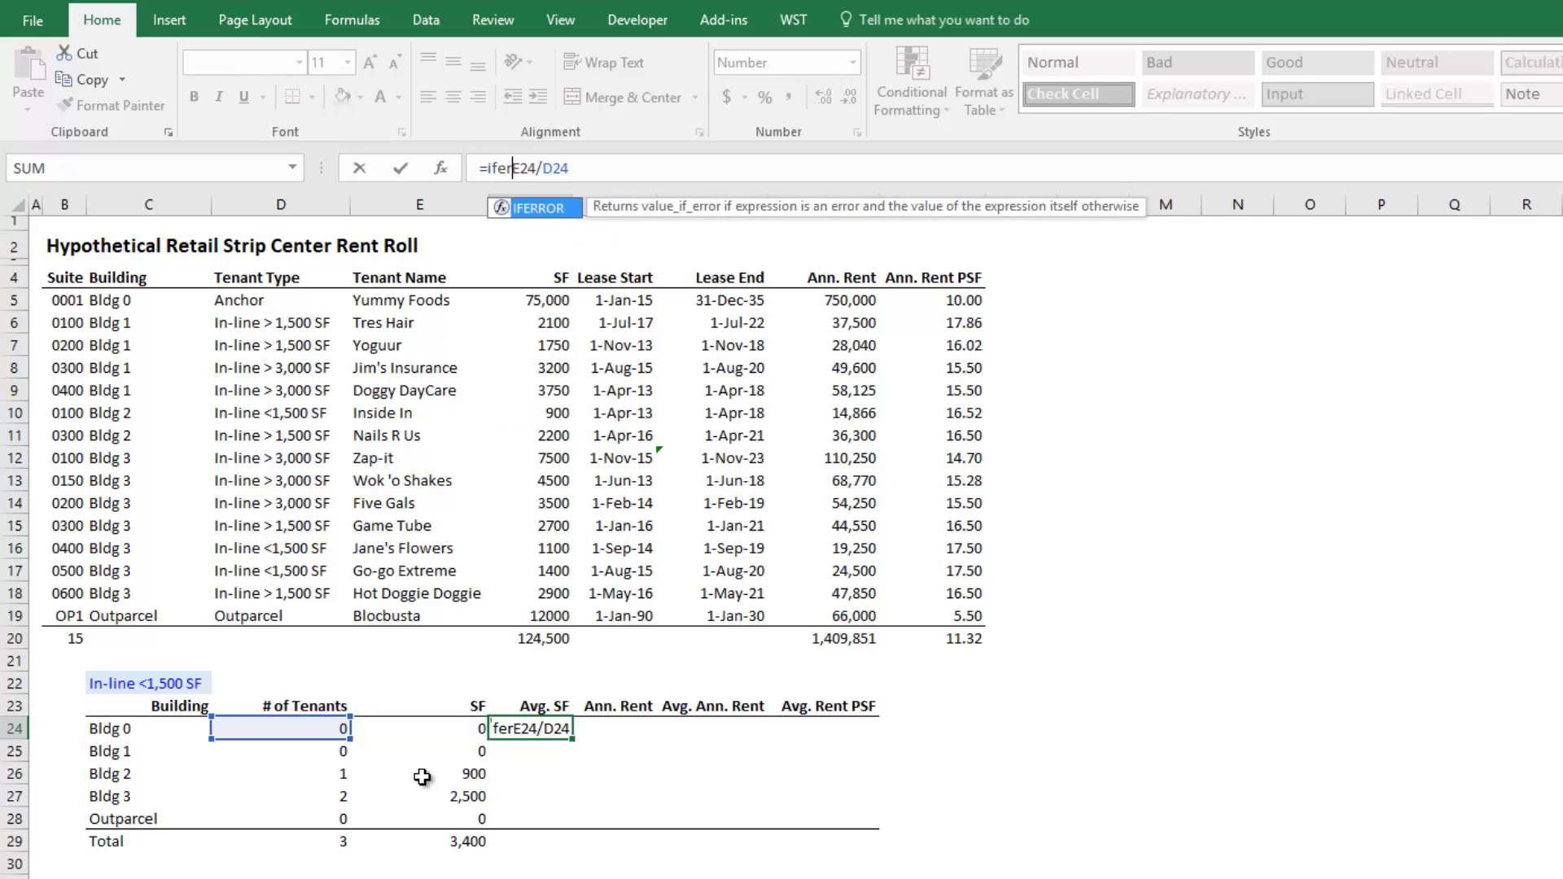
{"action": "key", "text": "Tab"}
{"action": "key", "text": "Left"}
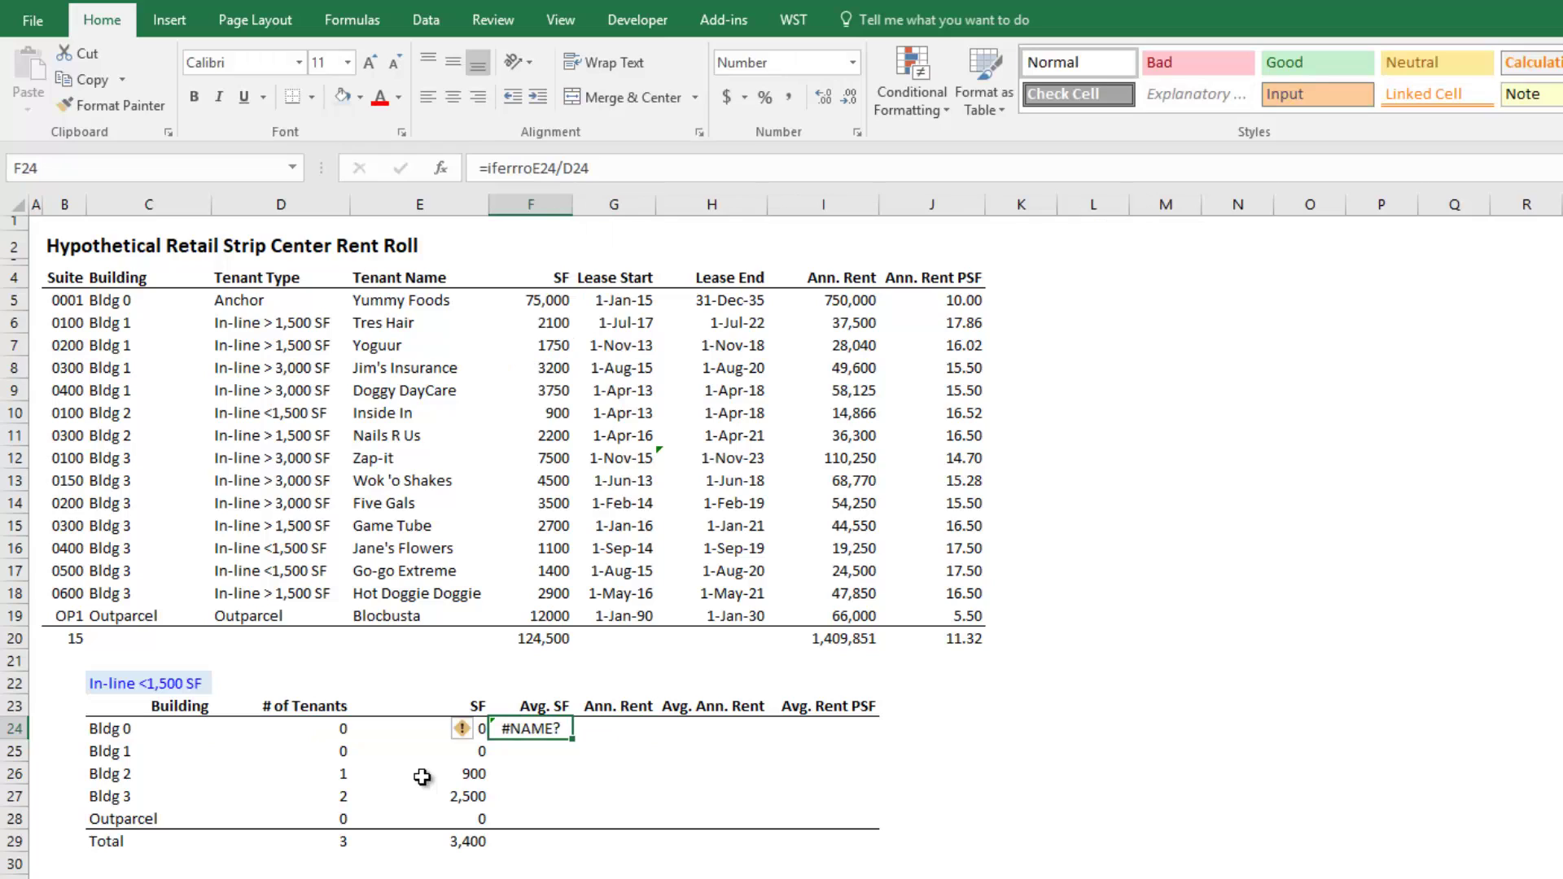
{"action": "key", "text": "F2"}
{"action": "key", "text": "Left"}
{"action": "key", "text": "Left"}
{"action": "key", "text": "Left"}
{"action": "key", "text": "Left"}
{"action": "key", "text": "Left"}
{"action": "key", "text": "Left"}
{"action": "key", "text": "Left"}
{"action": "key", "text": "Left"}
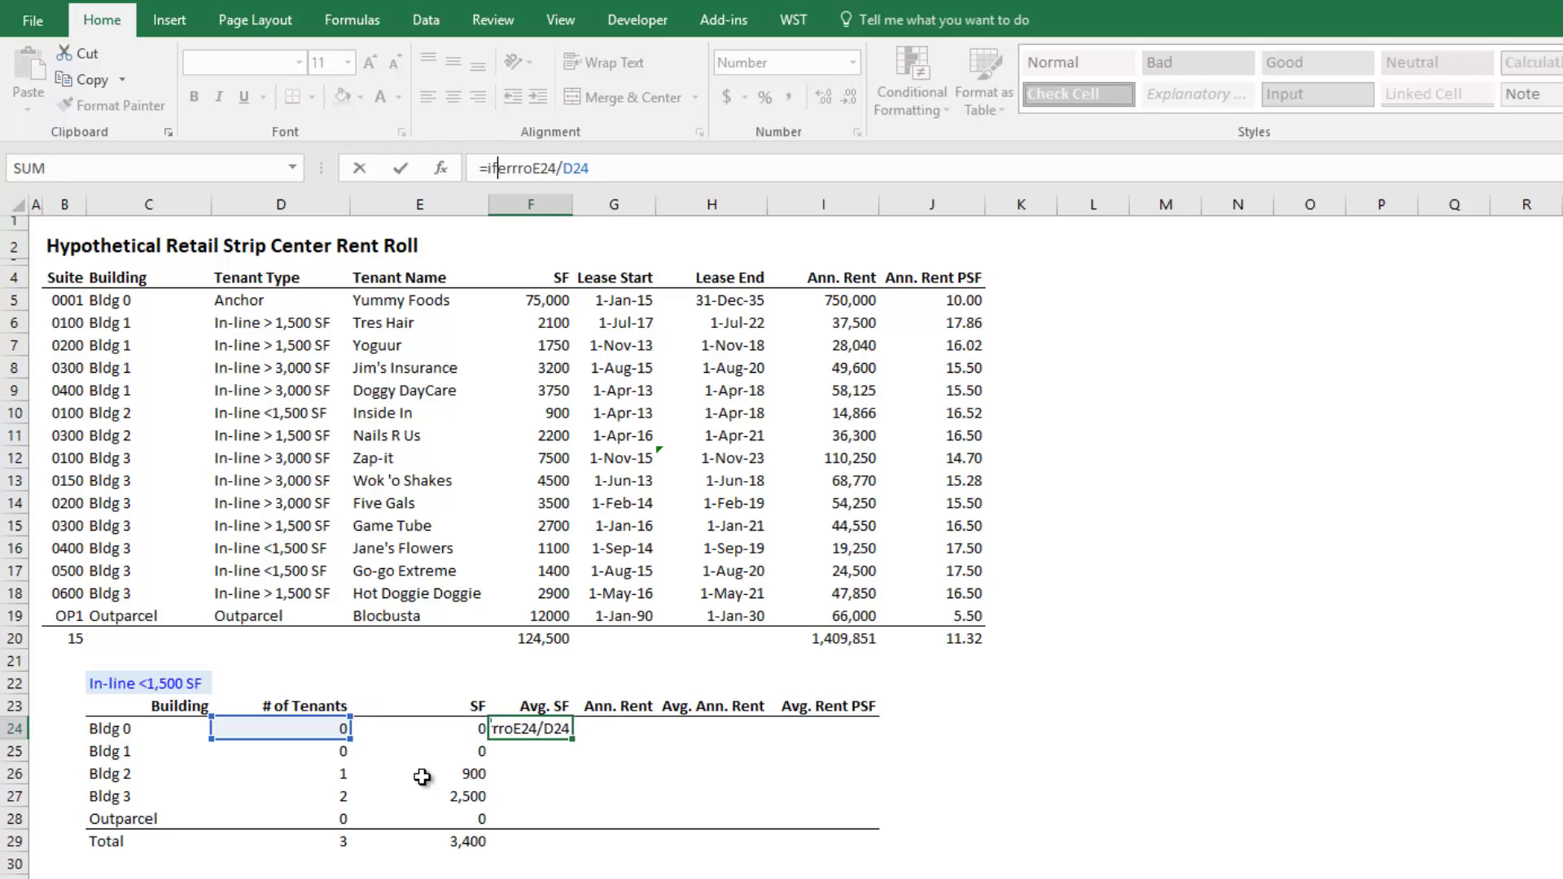
{"action": "key", "text": "BackSpace"}
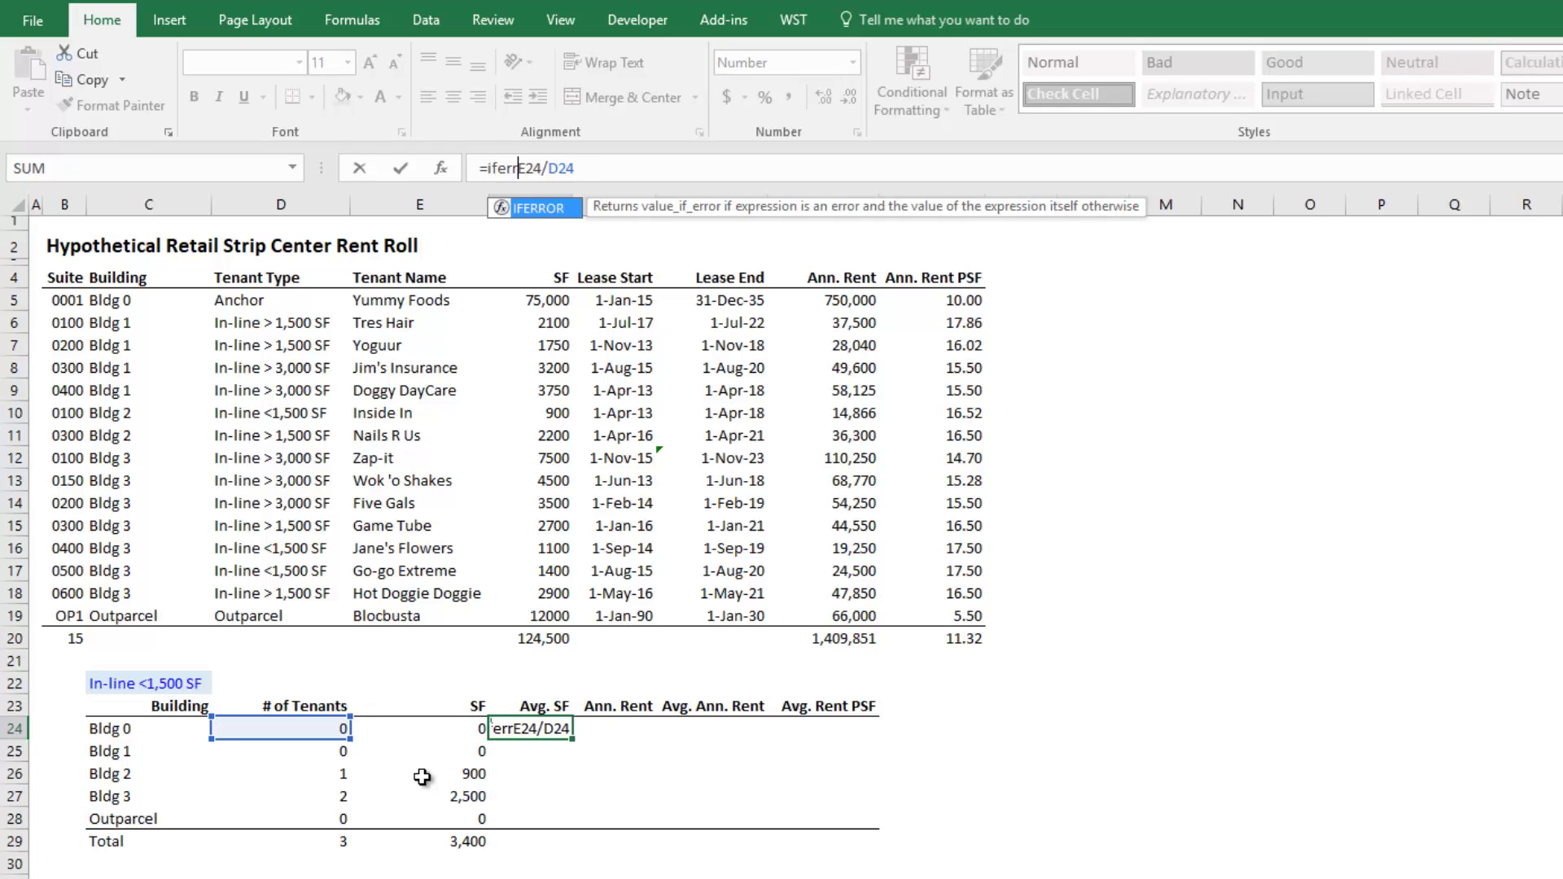
{"action": "key", "text": "Right"}
{"action": "type", "text": "r("}
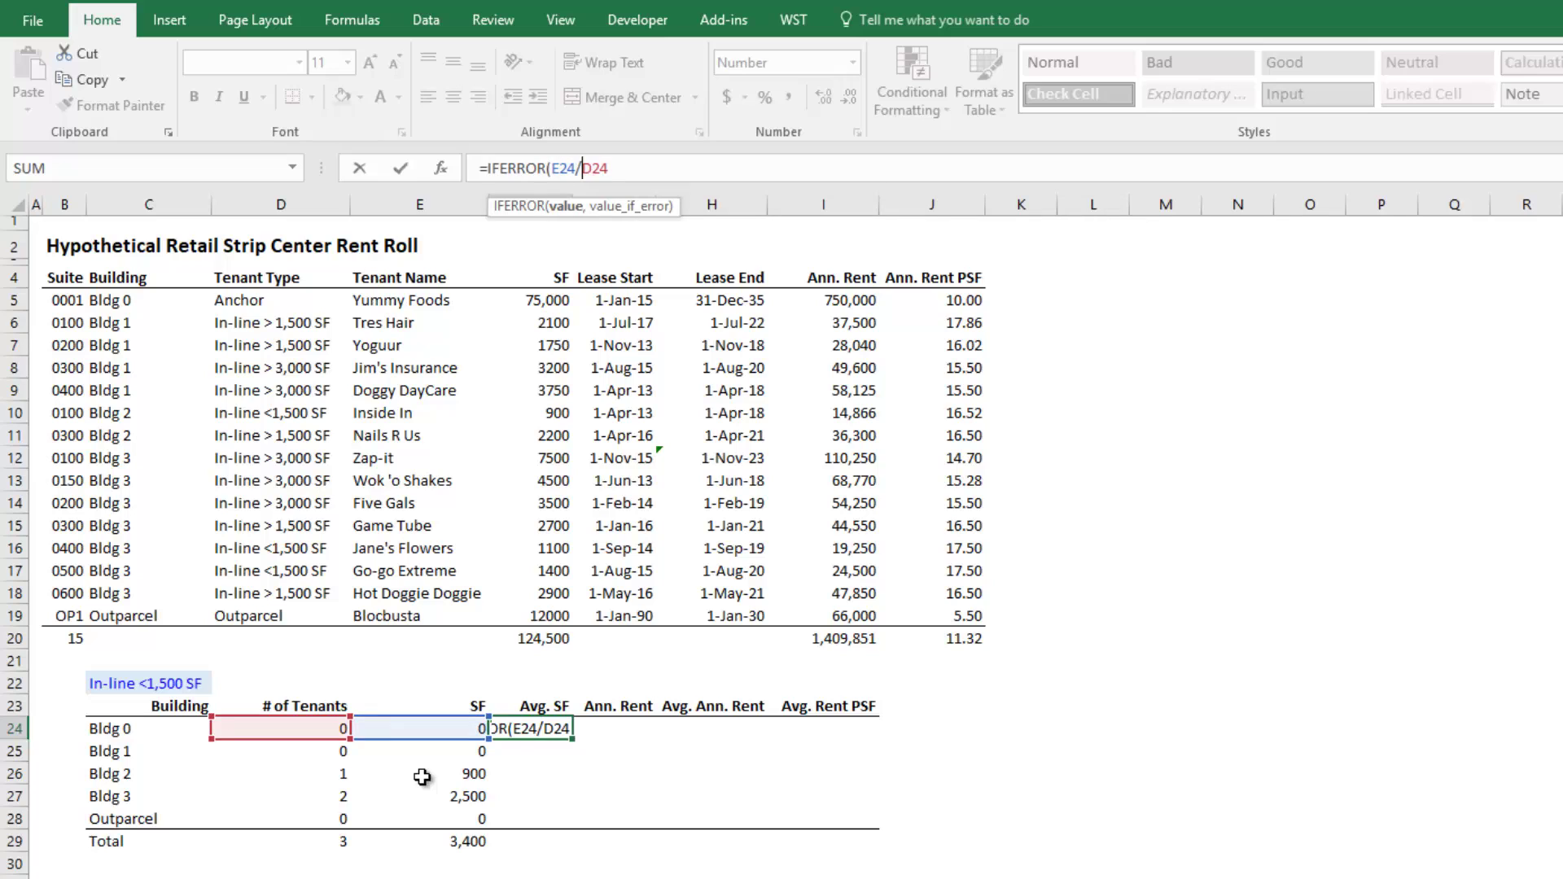
{"action": "key", "text": "Right"}
{"action": "key", "text": "Right"}
{"action": "key", "text": "Right"}
{"action": "key", "text": "Right"}
{"action": "key", "text": "Right"}
{"action": "key", "text": "Right"}
{"action": "key", "text": "Right"}
{"action": "type", "text": ",0"}
{"action": "key", "text": "Return"}
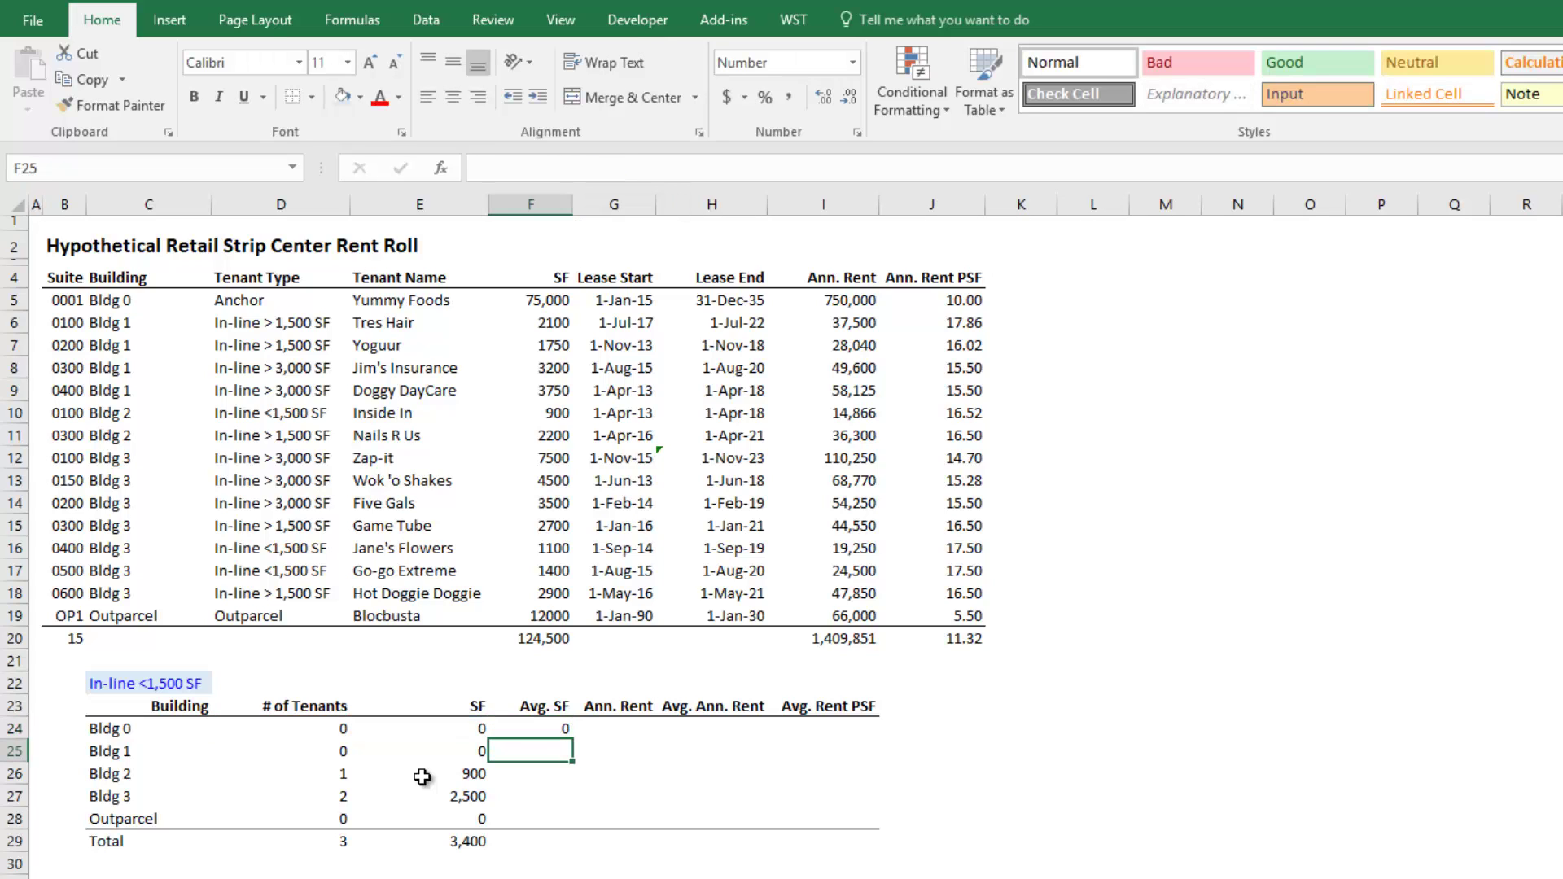
{"action": "key", "text": "Up"}
{"action": "key", "text": "ctrl+c"}
{"action": "key", "text": "Down"}
{"action": "key", "text": "shift+Down"}
{"action": "key", "text": "shift+Down"}
{"action": "key", "text": "shift+Down"}
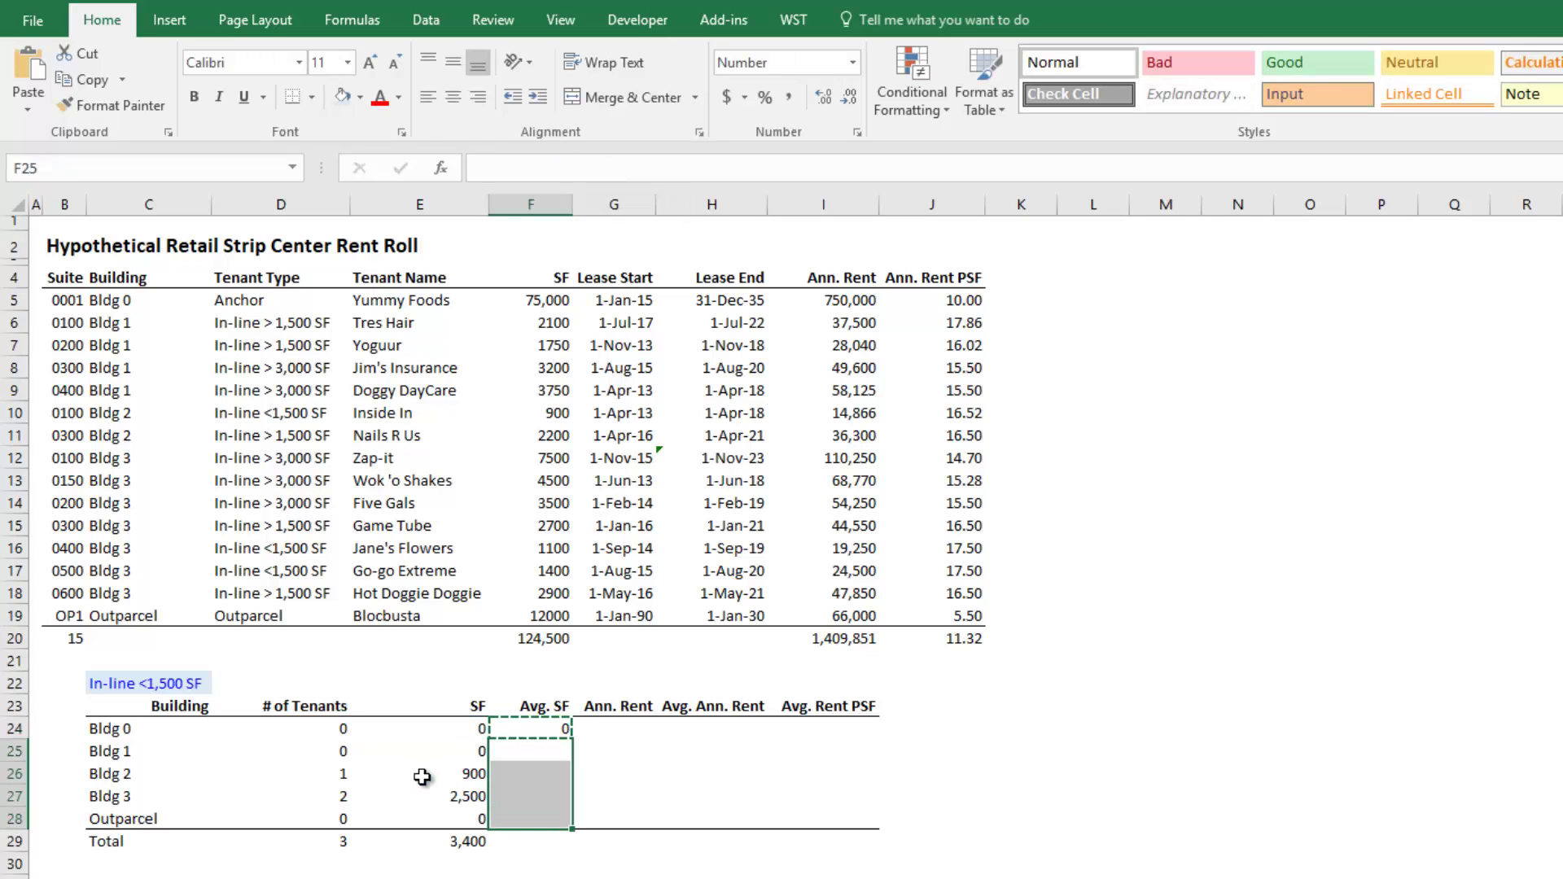
{"action": "key", "text": "Return"}
{"action": "key", "text": "Down"}
{"action": "key", "text": "Down"}
{"action": "key", "text": "Down"}
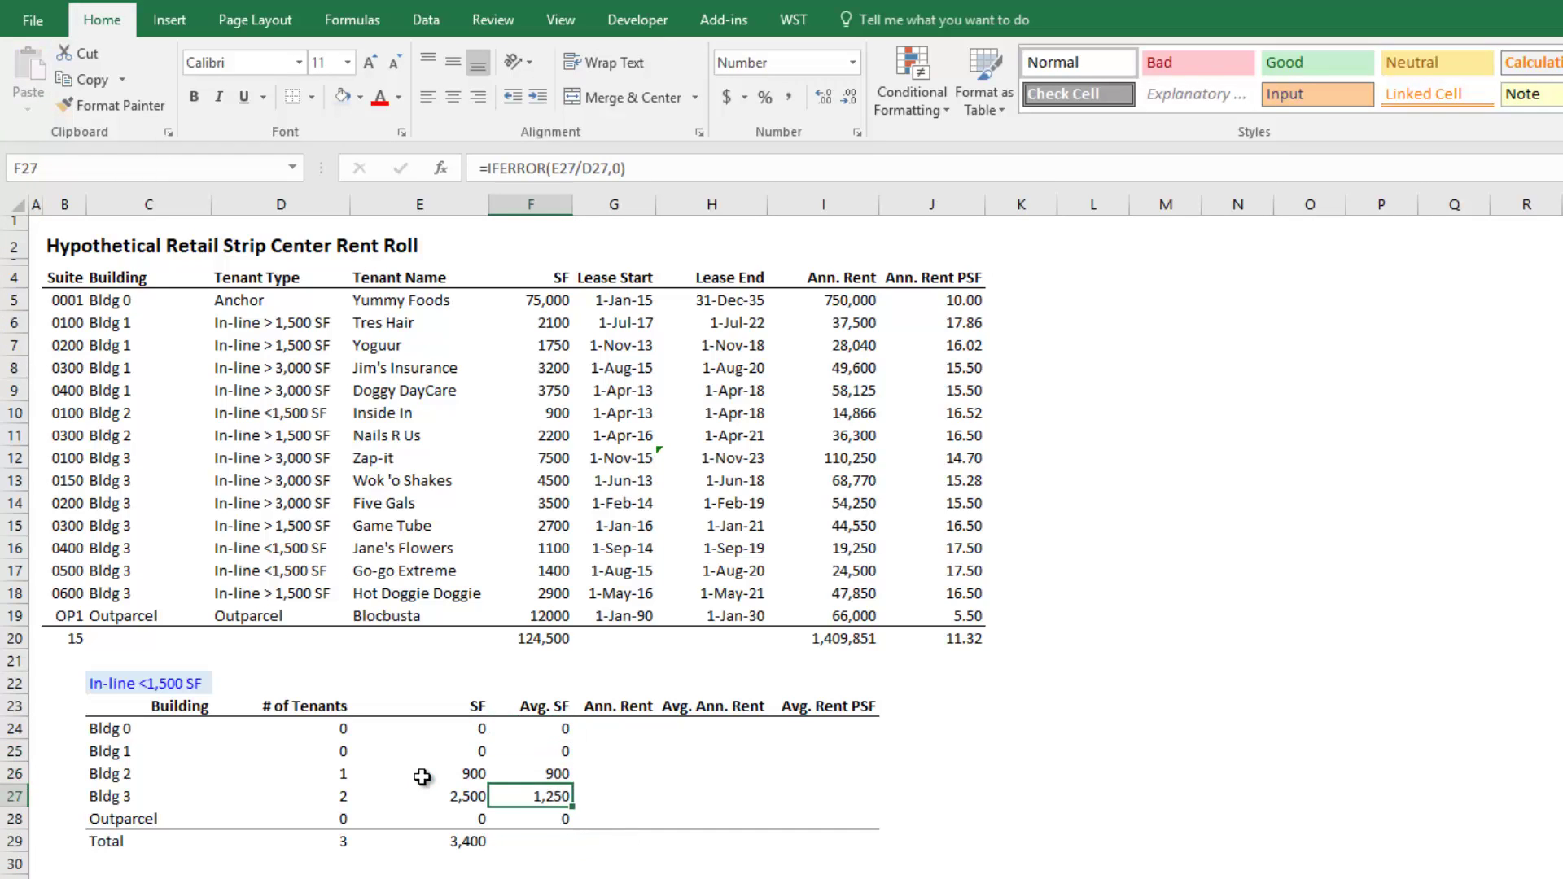
{"action": "key", "text": "Up"}
{"action": "key", "text": "Up"}
{"action": "key", "text": "Up"}
{"action": "key", "text": "Up"}
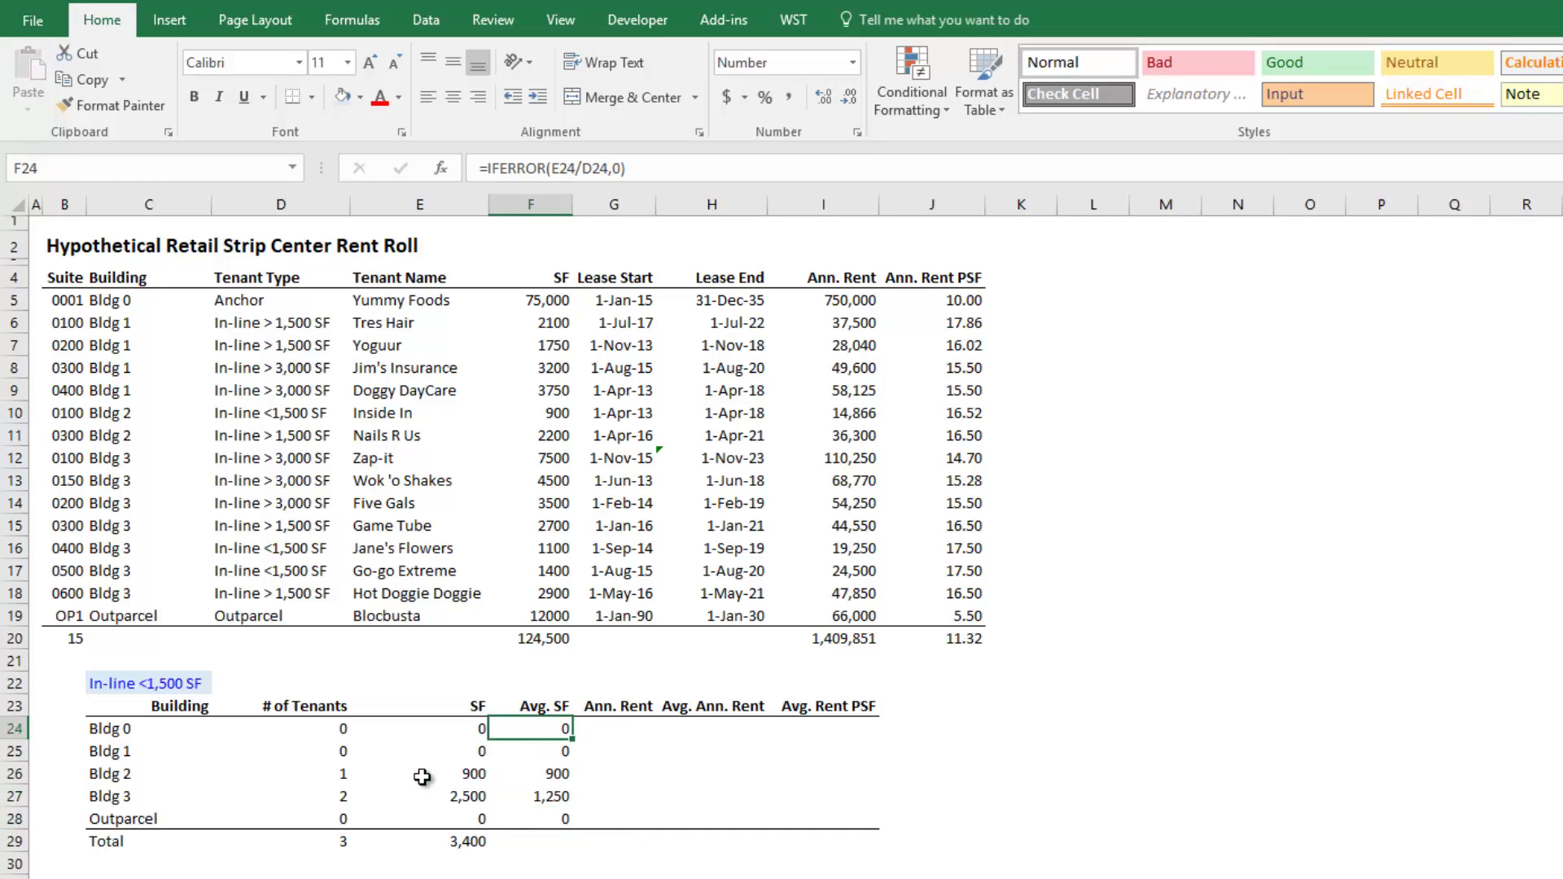
{"action": "key", "text": "shift+Down"}
{"action": "key", "text": "shift+Up"}
{"action": "key", "text": "shift+Down"}
{"action": "key", "text": "shift+Down"}
{"action": "key", "text": "shift+Down"}
{"action": "key", "text": "shift+Down"}
Clear F24:F28 and start an AVERAGEIFS in F24 averaging $F$5:$F$19.
{"action": "key", "text": "Delete"}
{"action": "key", "text": "shift+Up"}
{"action": "key", "text": "shift+Up"}
{"action": "key", "text": "shift+Up"}
{"action": "key", "text": "shift+Up"}
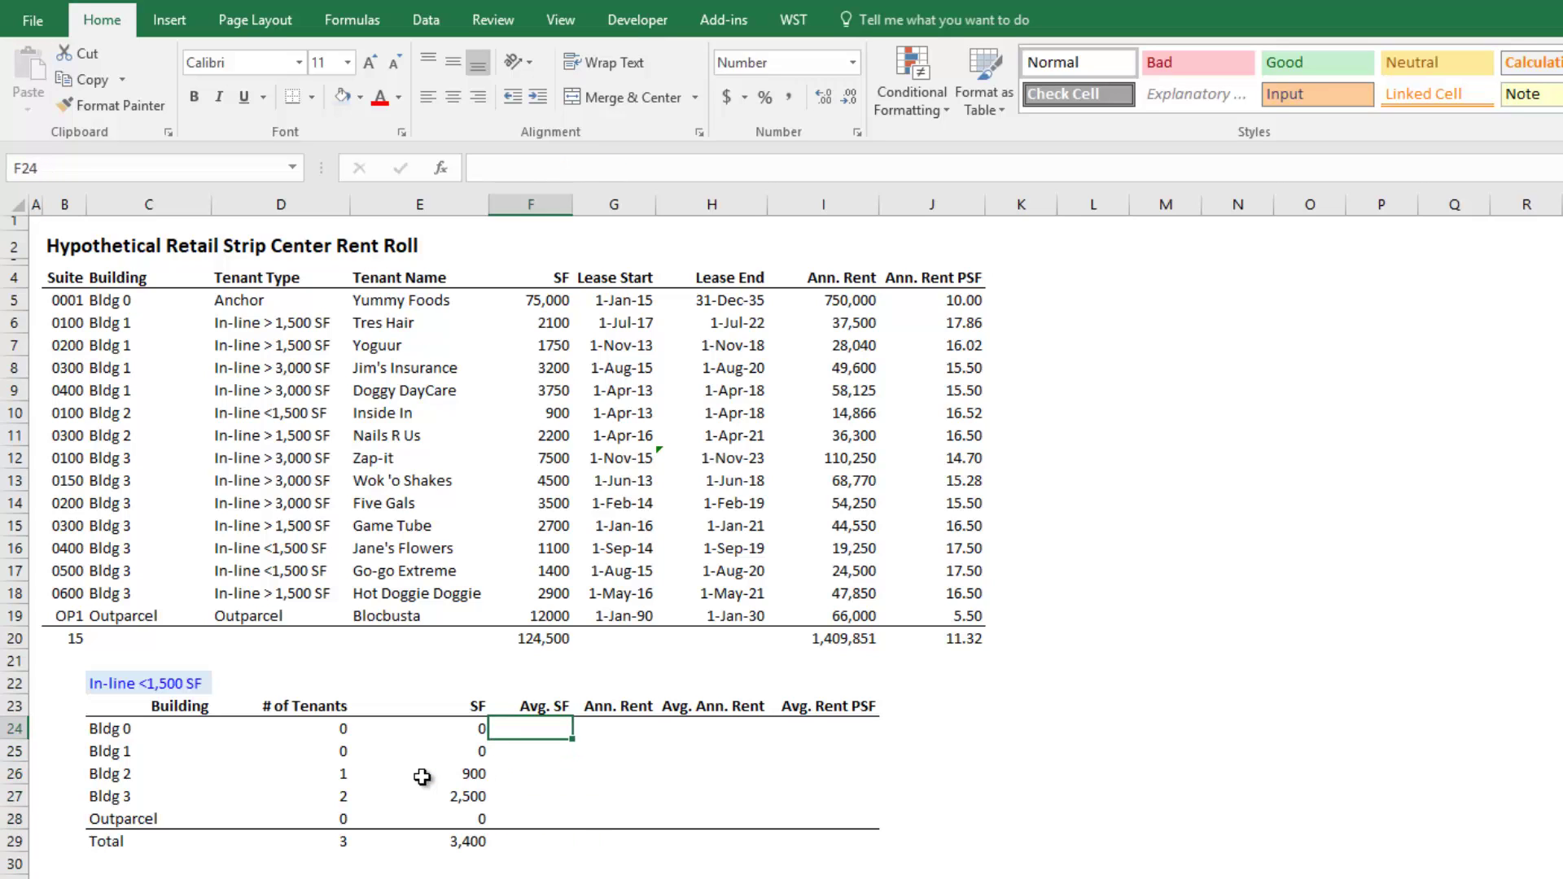
{"action": "type", "text": "=averageifs"}
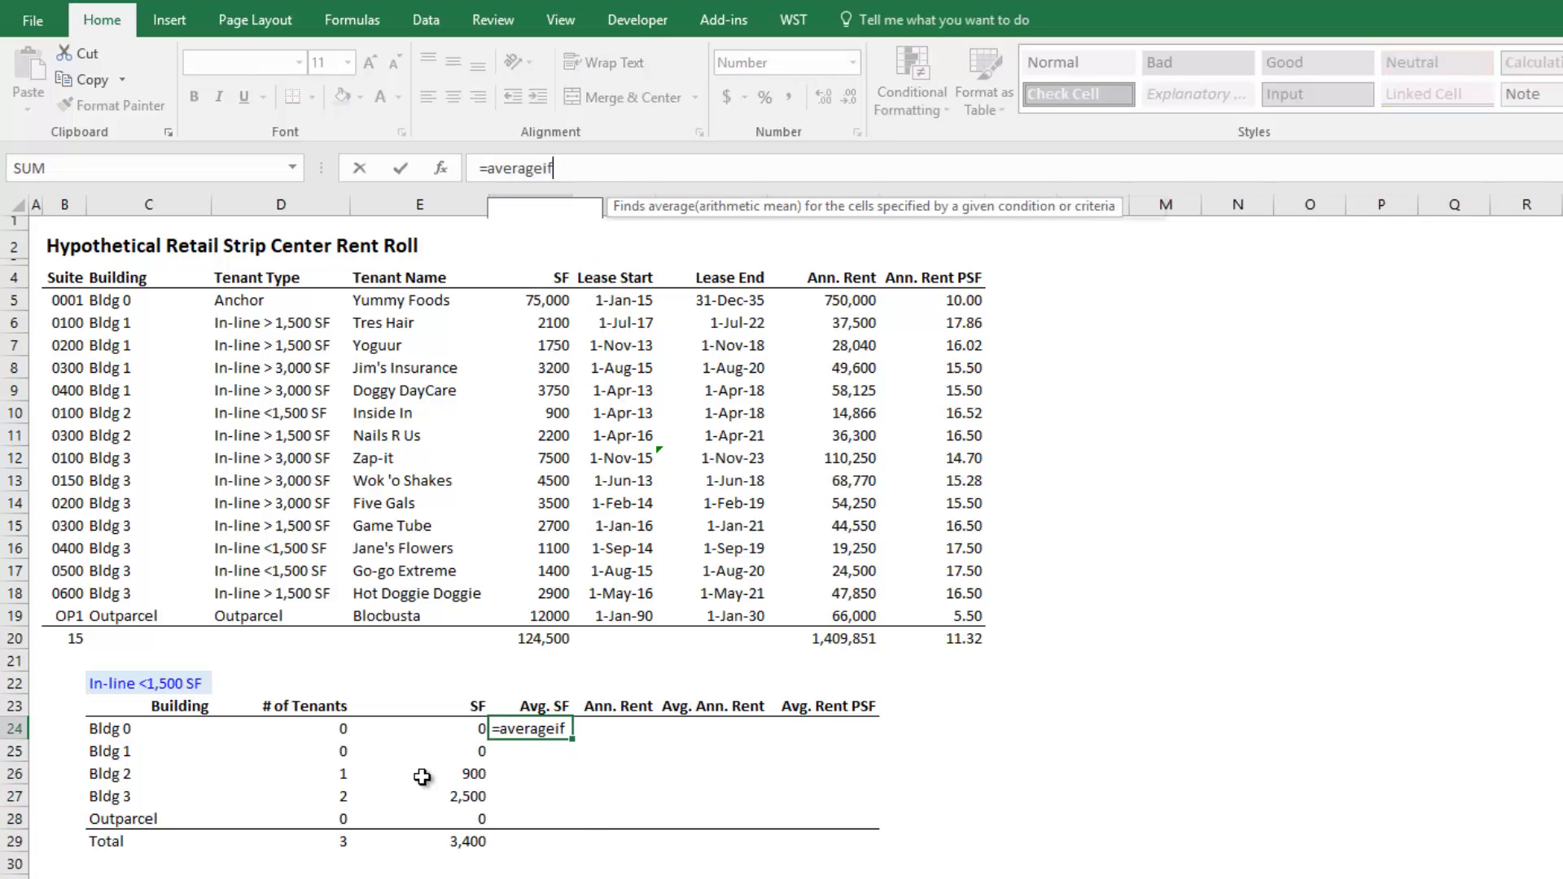
{"action": "key", "text": "Tab"}
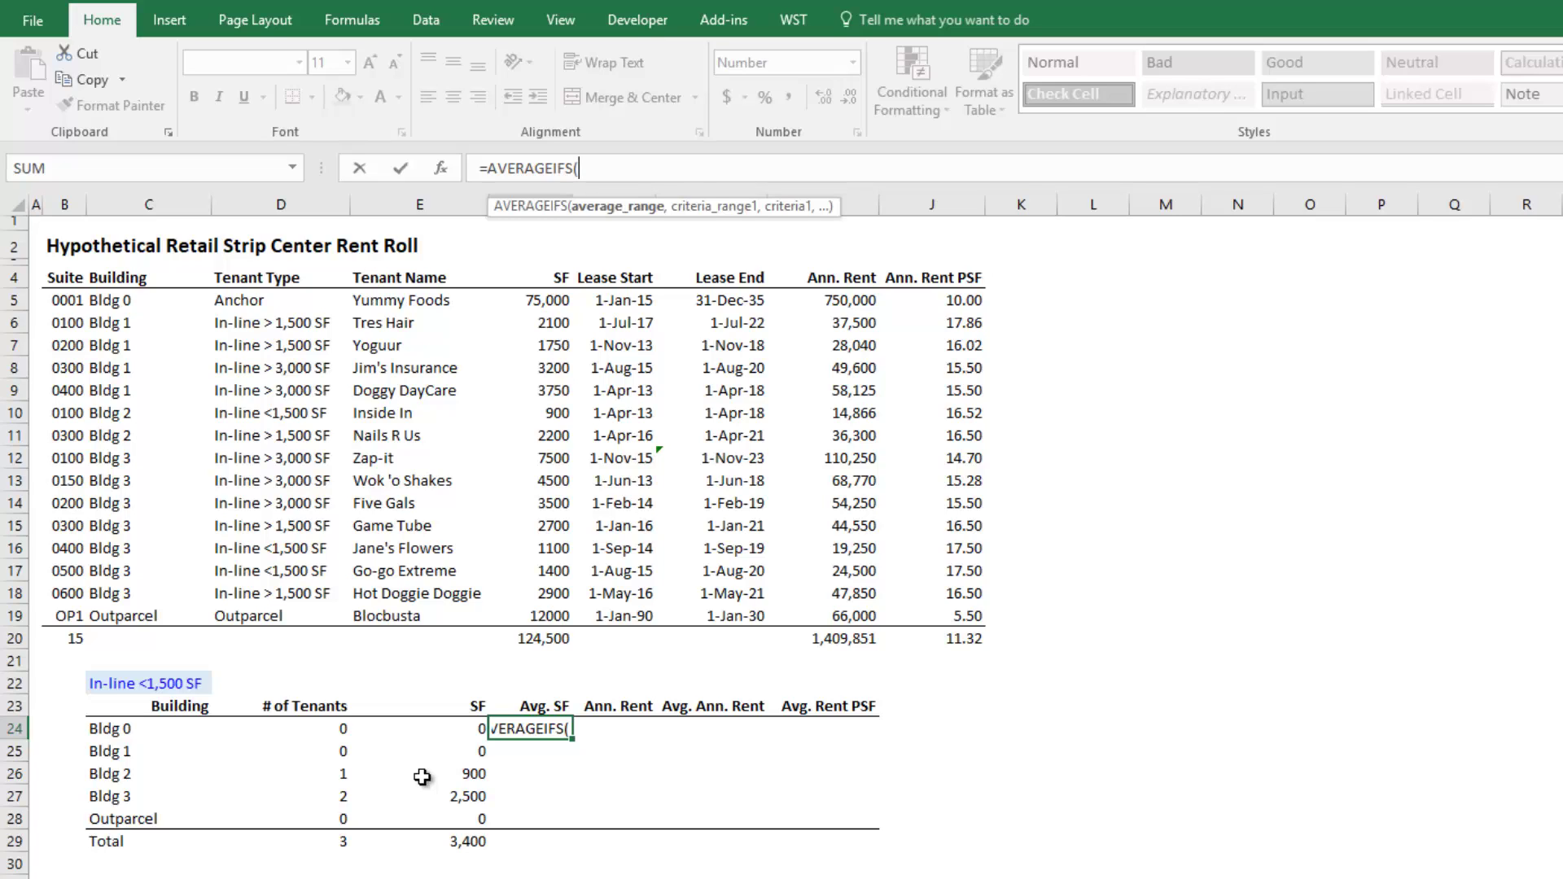
{"action": "key", "text": "Up"}
{"action": "key", "text": "Up"}
{"action": "key", "text": "Up"}
{"action": "key", "text": "Up"}
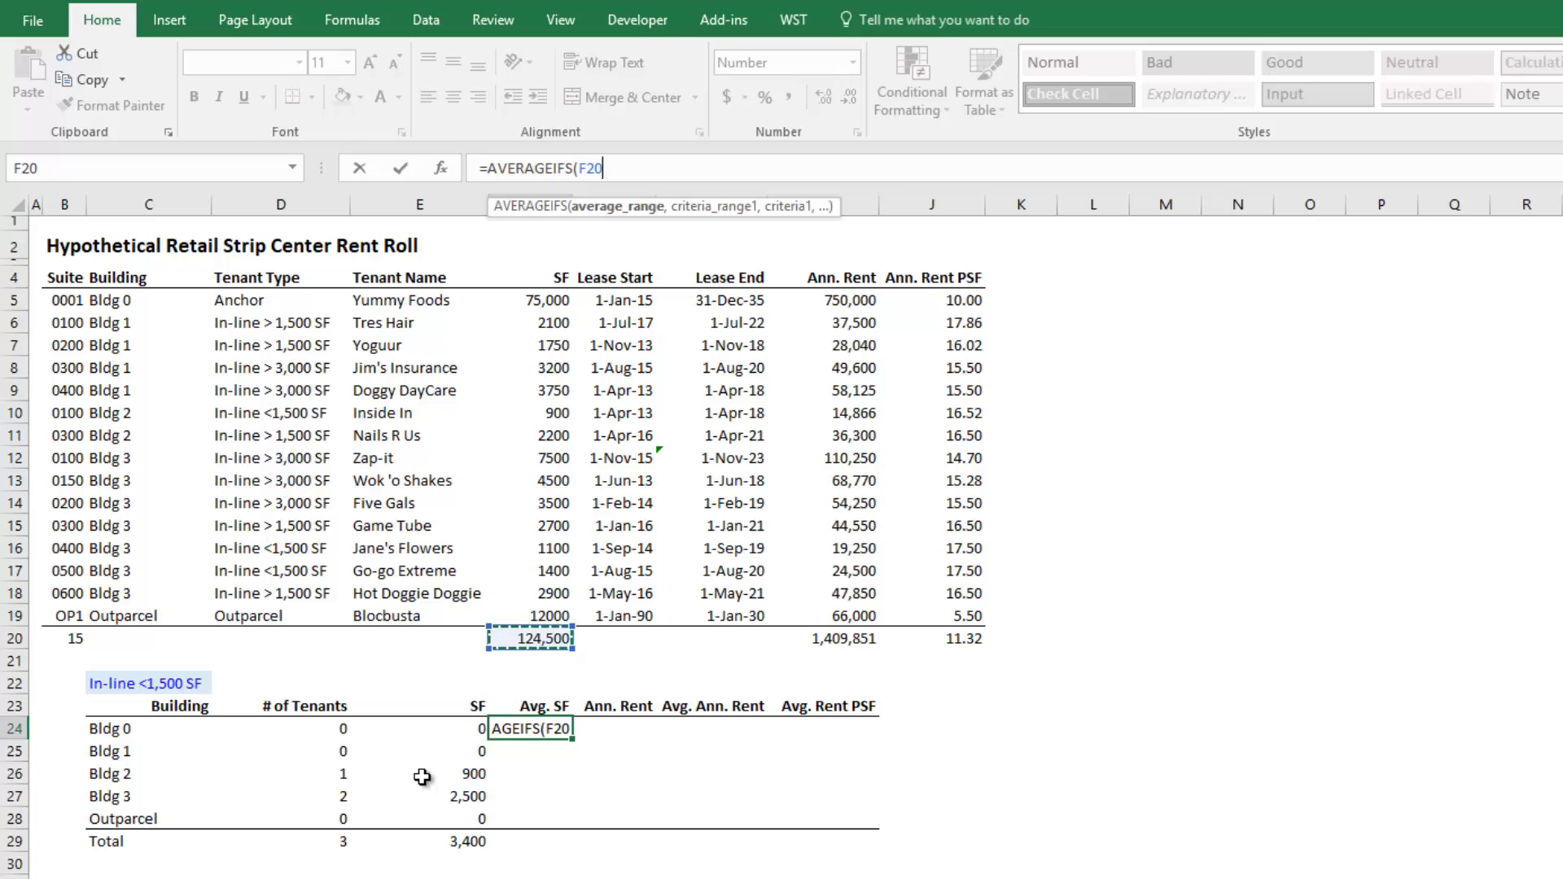
{"action": "key", "text": "Up"}
{"action": "key", "text": "ctrl+shift+Up"}
{"action": "key", "text": "shift+Down"}
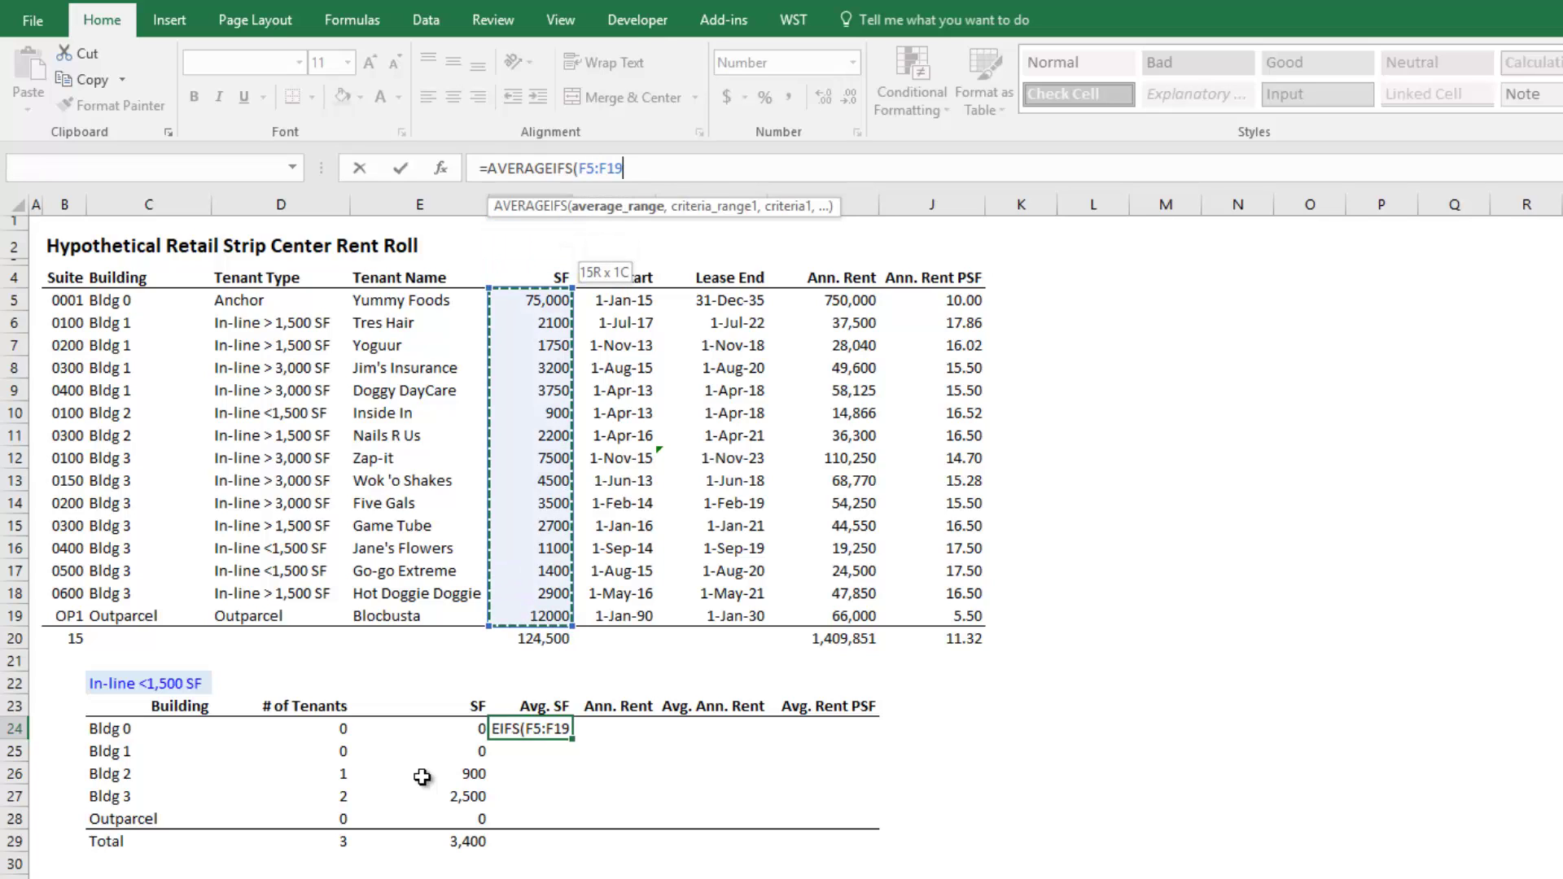
{"action": "key", "text": "F4"}
{"action": "type", "text": ","}
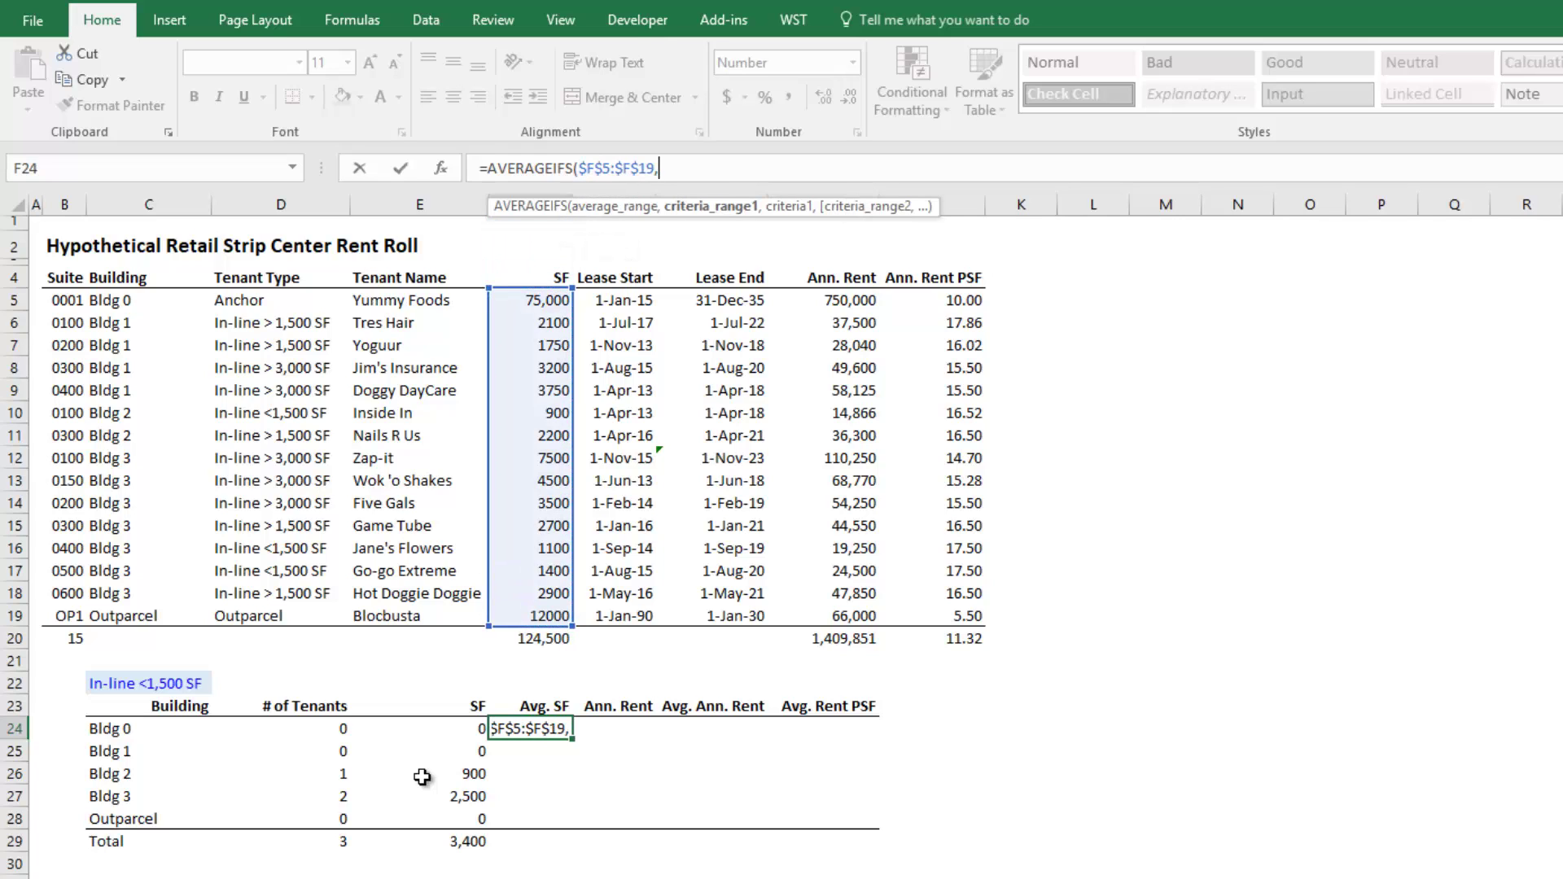
Add the tenant-type criterion: range $D$5:$D$19 matching $C$22.
{"action": "key", "text": "Up"}
{"action": "key", "text": "Up"}
{"action": "key", "text": "Left"}
{"action": "key", "text": "Left"}
{"action": "key", "text": "Left"}
{"action": "key", "text": "Up"}
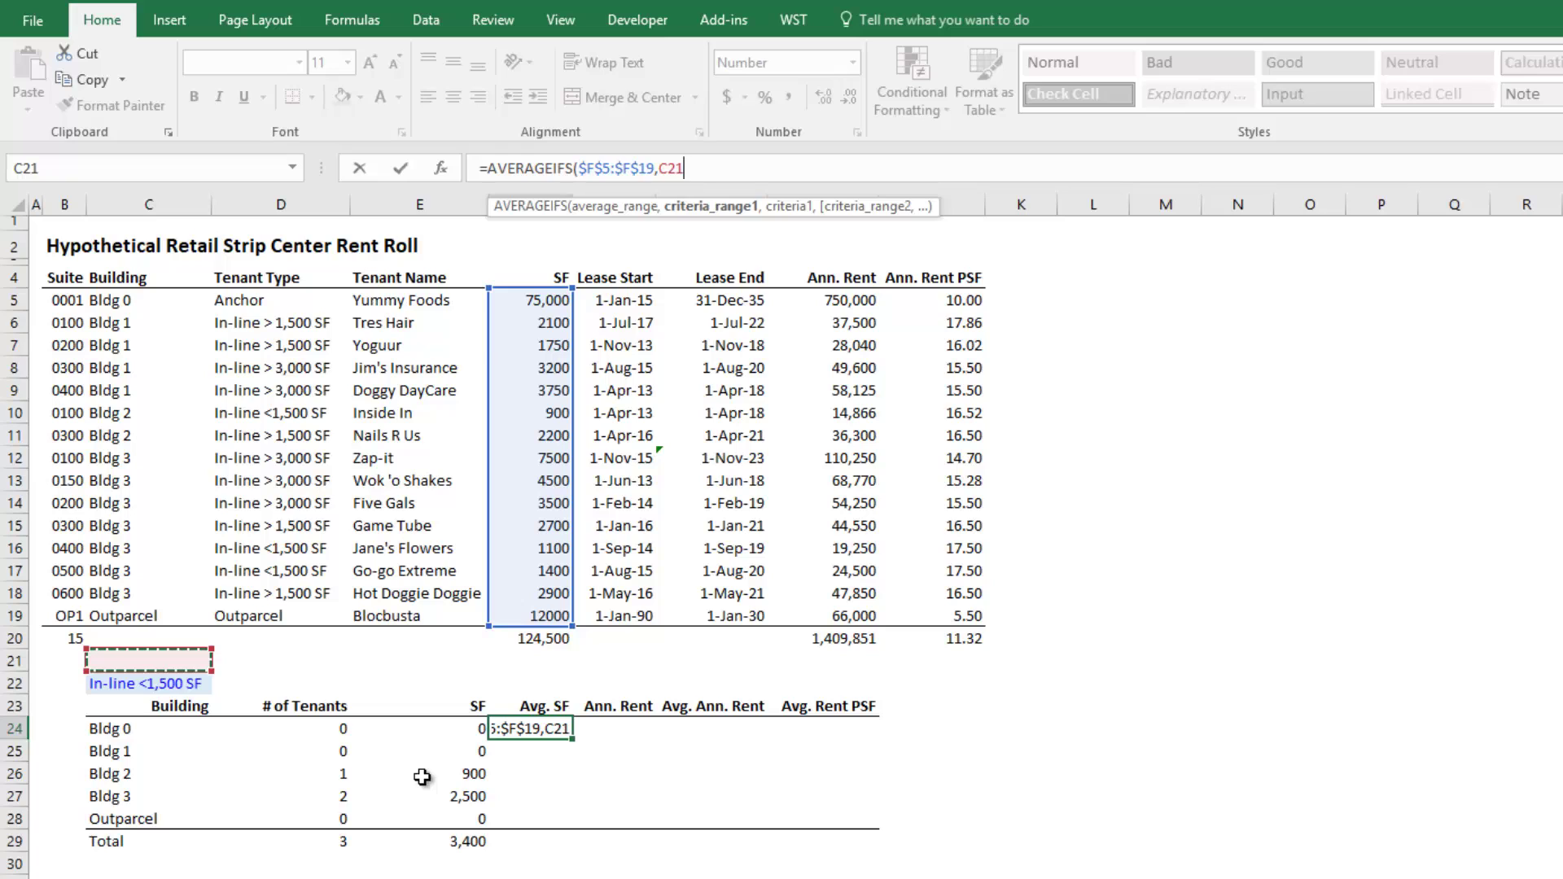
{"action": "key", "text": "Right"}
{"action": "key", "text": "Up"}
{"action": "key", "text": "Up"}
{"action": "key", "text": "ctrl+shift+Up"}
{"action": "key", "text": "shift+Down"}
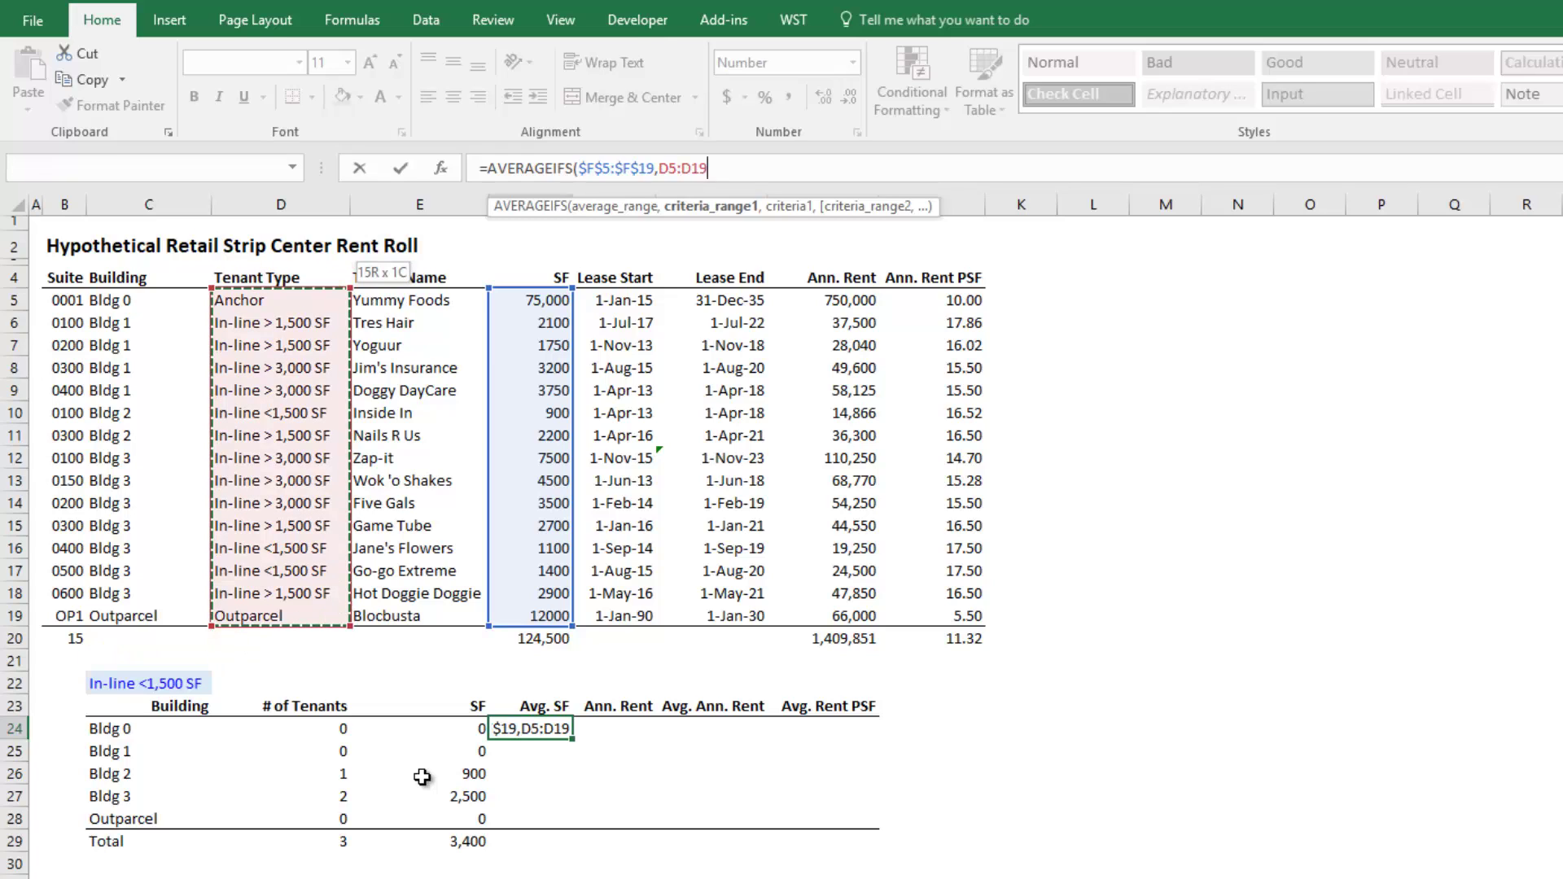
{"action": "key", "text": "F4"}
{"action": "type", "text": ","}
{"action": "key", "text": "Left"}
{"action": "key", "text": "Left"}
{"action": "key", "text": "Left"}
Add the building criterion $C$5:$C$19 matching $C24 and enter the formula.
{"action": "key", "text": "Up"}
{"action": "key", "text": "Up"}
{"action": "key", "text": "Left"}
{"action": "key", "text": "Right"}
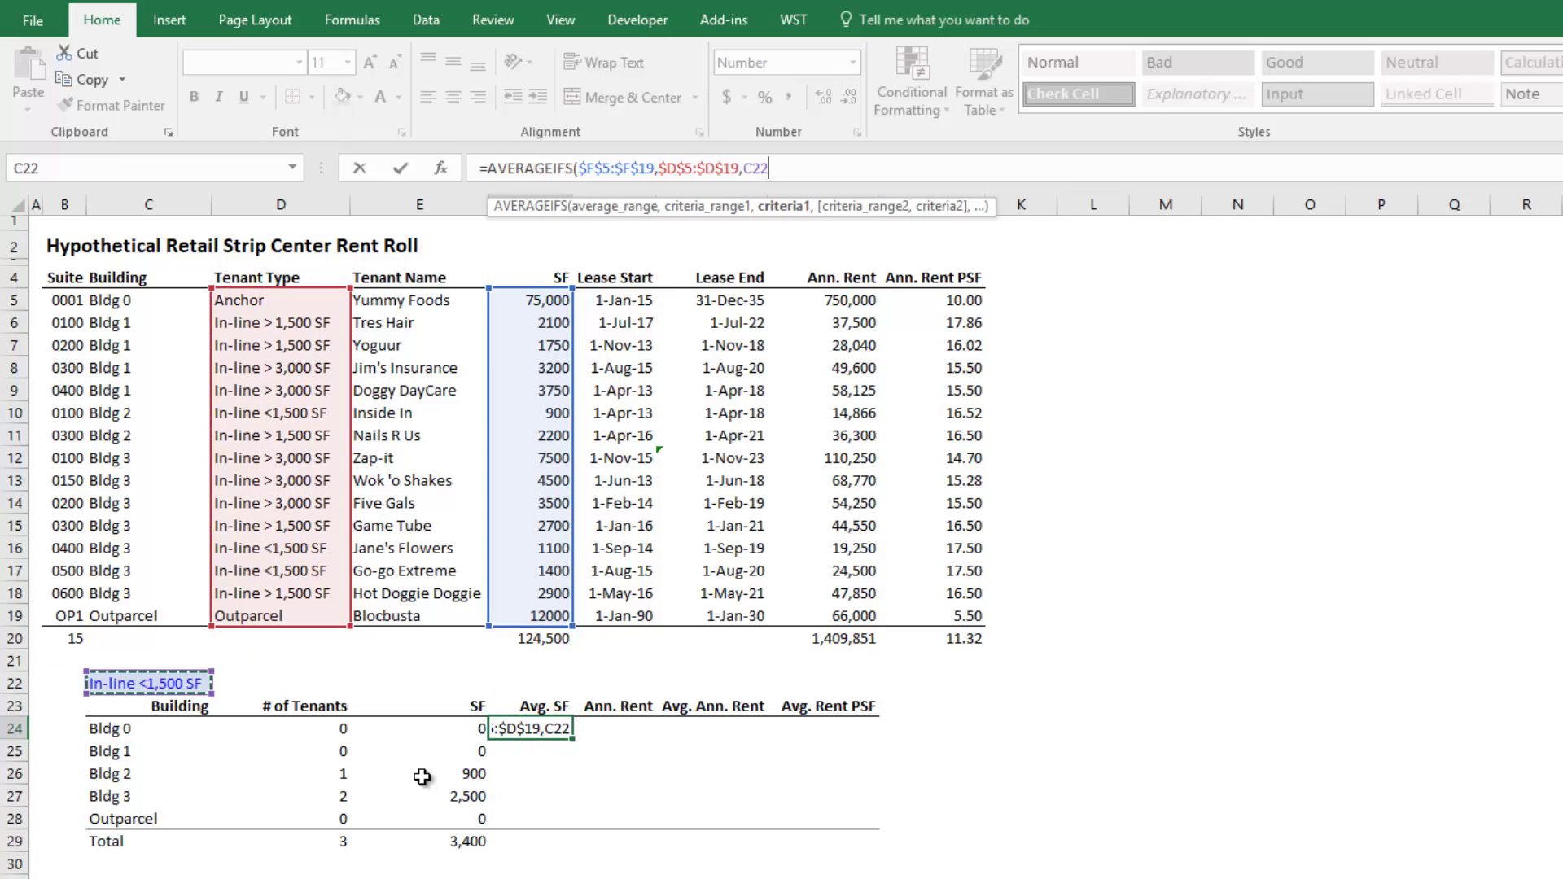
{"action": "key", "text": "F4"}
{"action": "type", "text": ","}
{"action": "key", "text": "Up"}
{"action": "key", "text": "Up"}
{"action": "key", "text": "Left"}
{"action": "key", "text": "Left"}
{"action": "key", "text": "Left"}
{"action": "key", "text": "Up"}
{"action": "key", "text": "Up"}
{"action": "key", "text": "Up"}
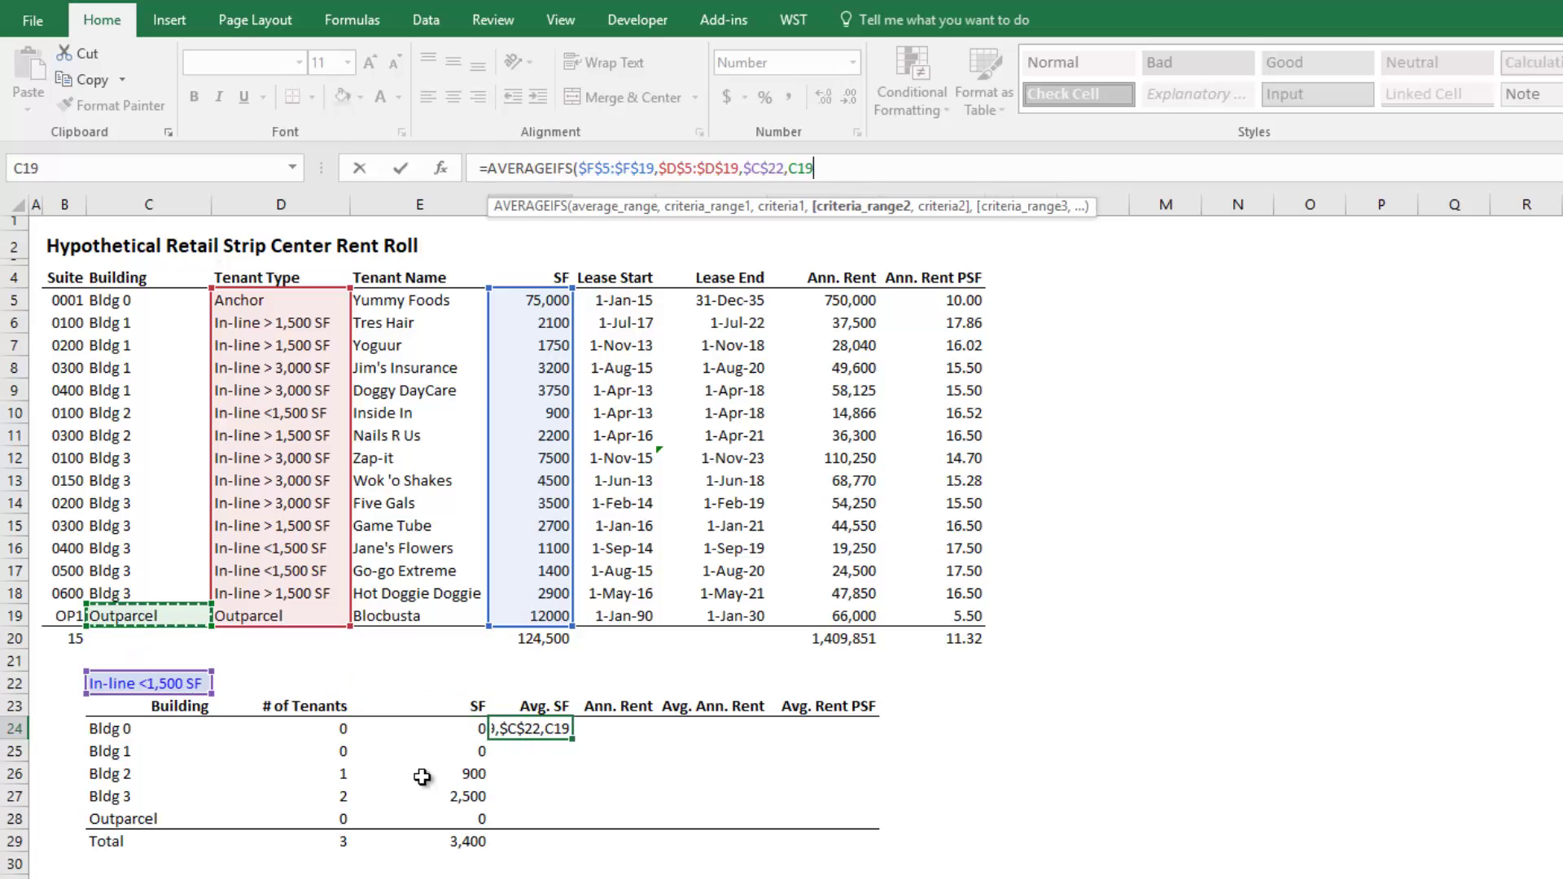
{"action": "key", "text": "ctrl+shift+Up"}
{"action": "key", "text": "shift+Down"}
{"action": "key", "text": "F4"}
{"action": "type", "text": ","}
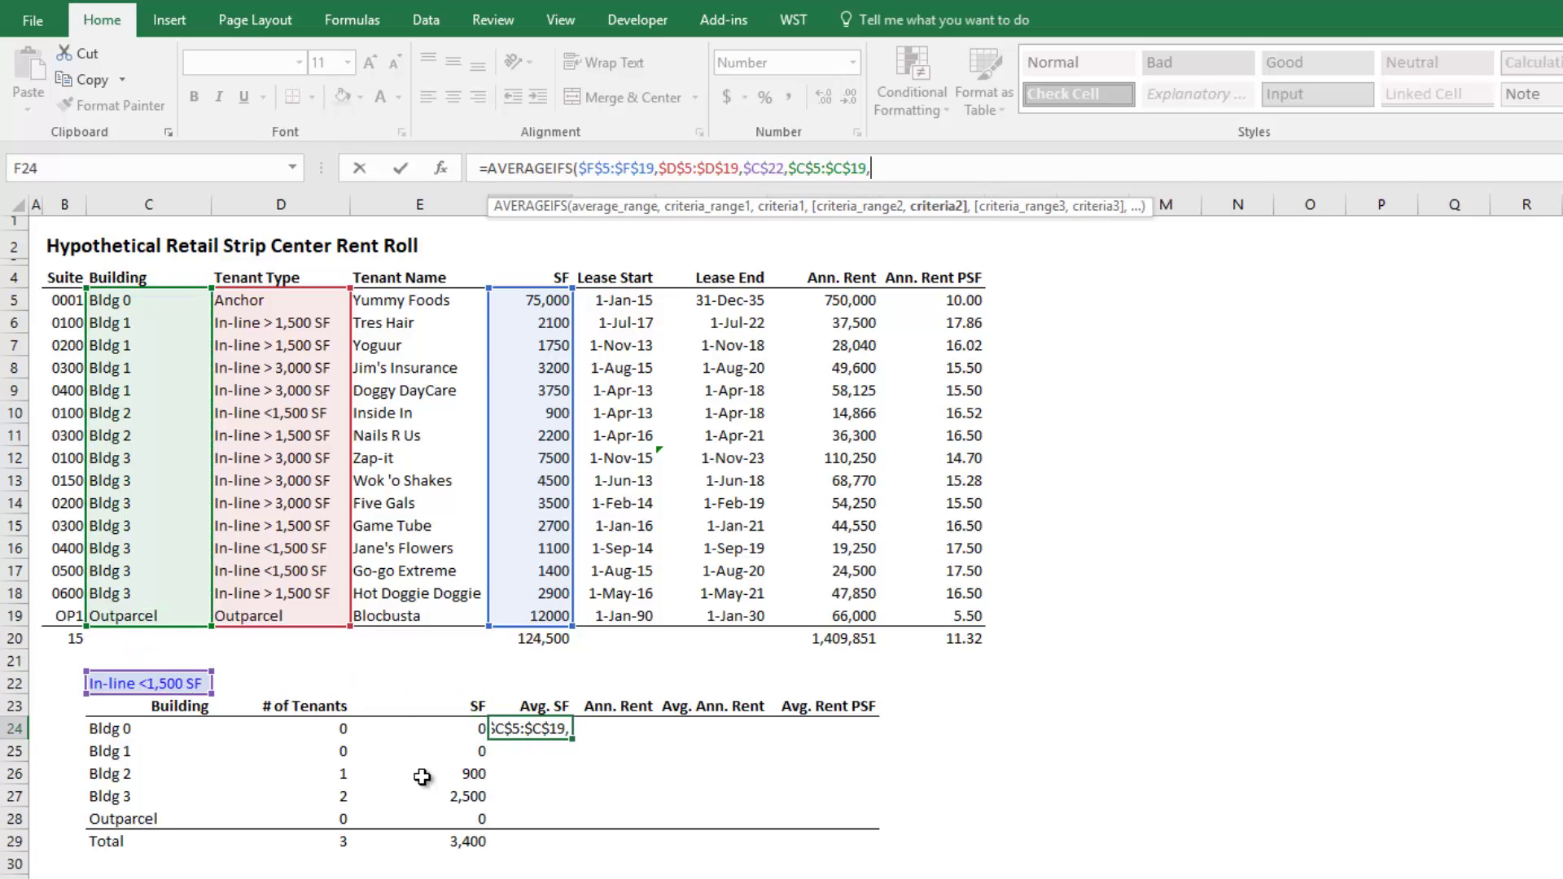
{"action": "key", "text": "Left"}
{"action": "key", "text": "Left"}
{"action": "key", "text": "Left"}
{"action": "type", "text": ")"}
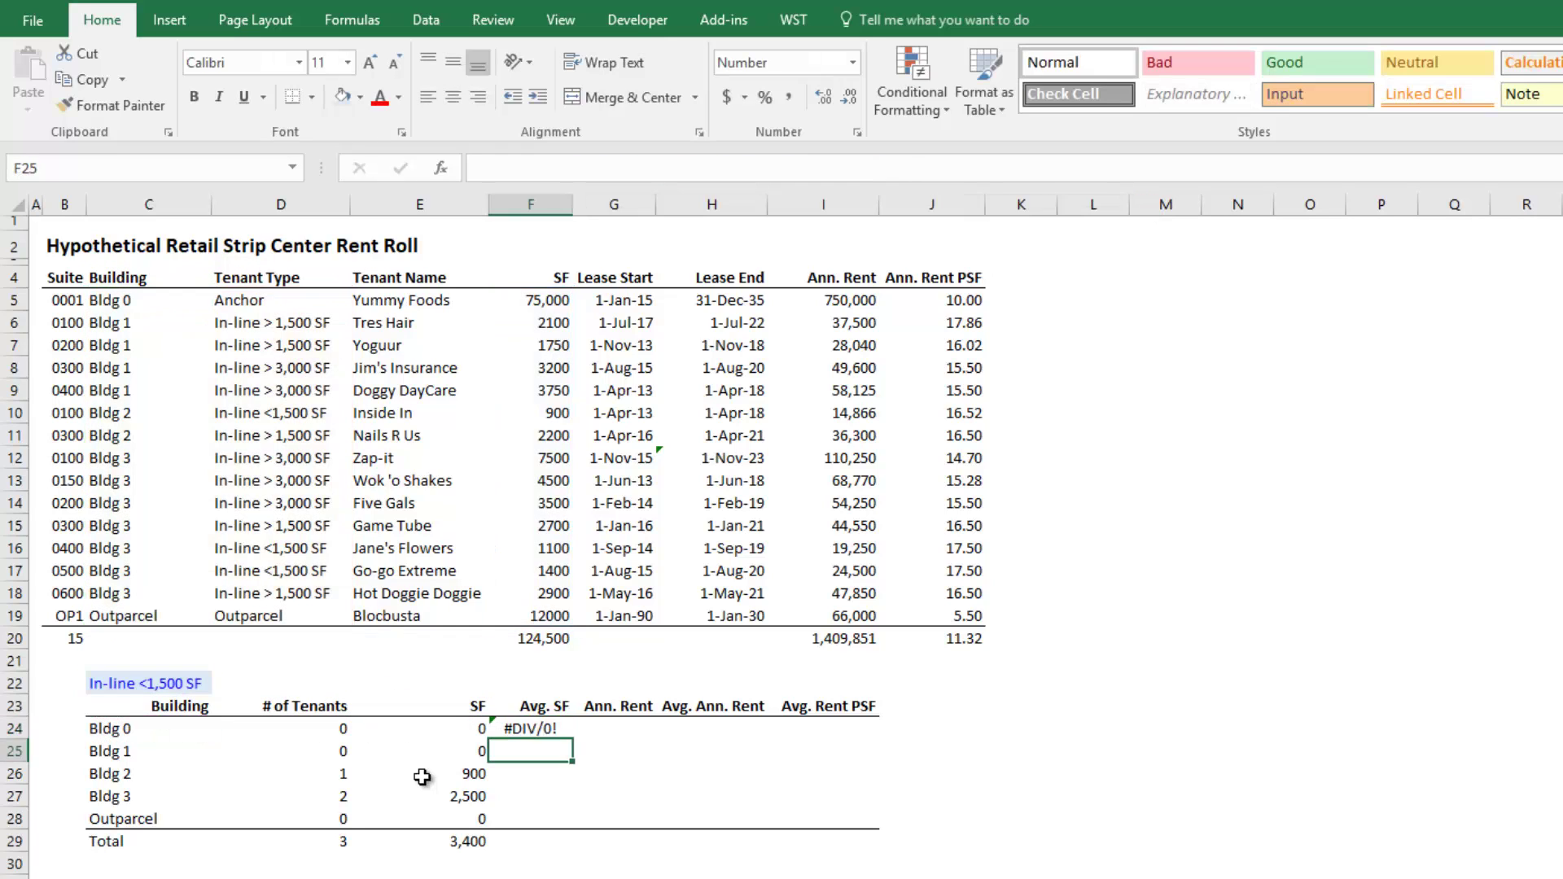
{"action": "key", "text": "Return"}
{"action": "key", "text": "Up"}
{"action": "key", "text": "F2"}
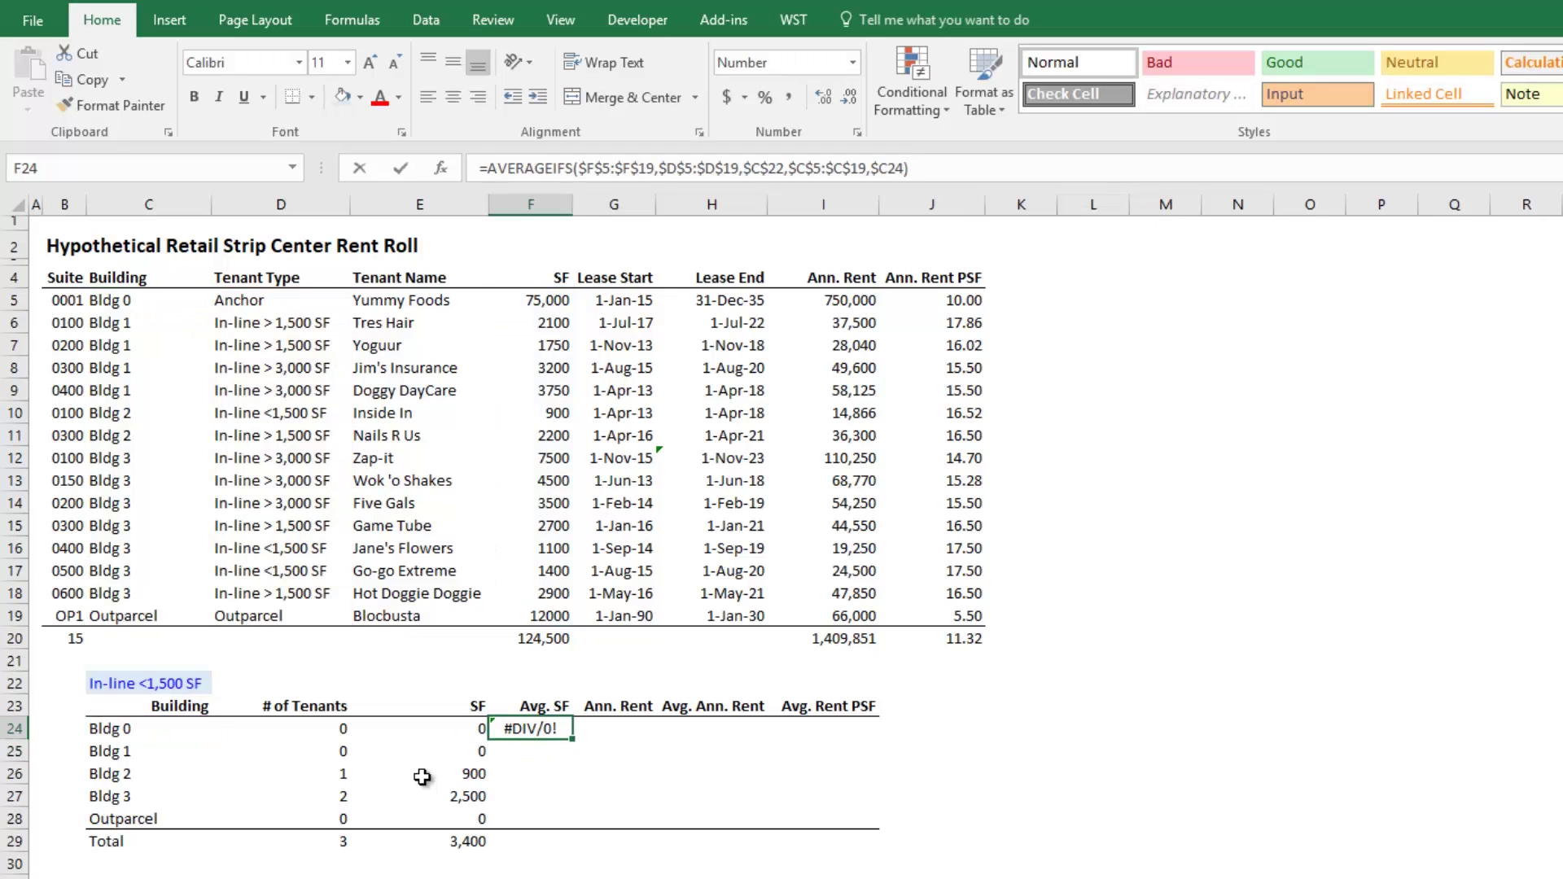
Wrap the F24 AVERAGEIFS in IFERROR(...,0) so errors show 0.
{"action": "key", "text": "Left"}
{"action": "key", "text": "Left"}
{"action": "key", "text": "Left"}
{"action": "key", "text": "Left"}
{"action": "key", "text": "Left"}
{"action": "key", "text": "Left"}
{"action": "key", "text": "Left"}
{"action": "key", "text": "Left"}
{"action": "key", "text": "Left"}
{"action": "key", "text": "Left"}
{"action": "key", "text": "Left"}
{"action": "key", "text": "Left"}
{"action": "key", "text": "Left"}
{"action": "key", "text": "Left"}
{"action": "key", "text": "Left"}
{"action": "key", "text": "Left"}
{"action": "key", "text": "Left"}
{"action": "key", "text": "Left"}
{"action": "key", "text": "Left"}
{"action": "key", "text": "Left"}
{"action": "key", "text": "Left"}
{"action": "key", "text": "Left"}
{"action": "key", "text": "Left"}
{"action": "key", "text": "Left"}
{"action": "key", "text": "Left"}
{"action": "key", "text": "Left"}
{"action": "key", "text": "Left"}
{"action": "key", "text": "Left"}
{"action": "key", "text": "Left"}
{"action": "key", "text": "Left"}
{"action": "key", "text": "Left"}
{"action": "key", "text": "Left"}
{"action": "key", "text": "Left"}
{"action": "key", "text": "Left"}
{"action": "key", "text": "Left"}
{"action": "key", "text": "Left"}
{"action": "key", "text": "Left"}
{"action": "key", "text": "Left"}
{"action": "key", "text": "Left"}
{"action": "key", "text": "Left"}
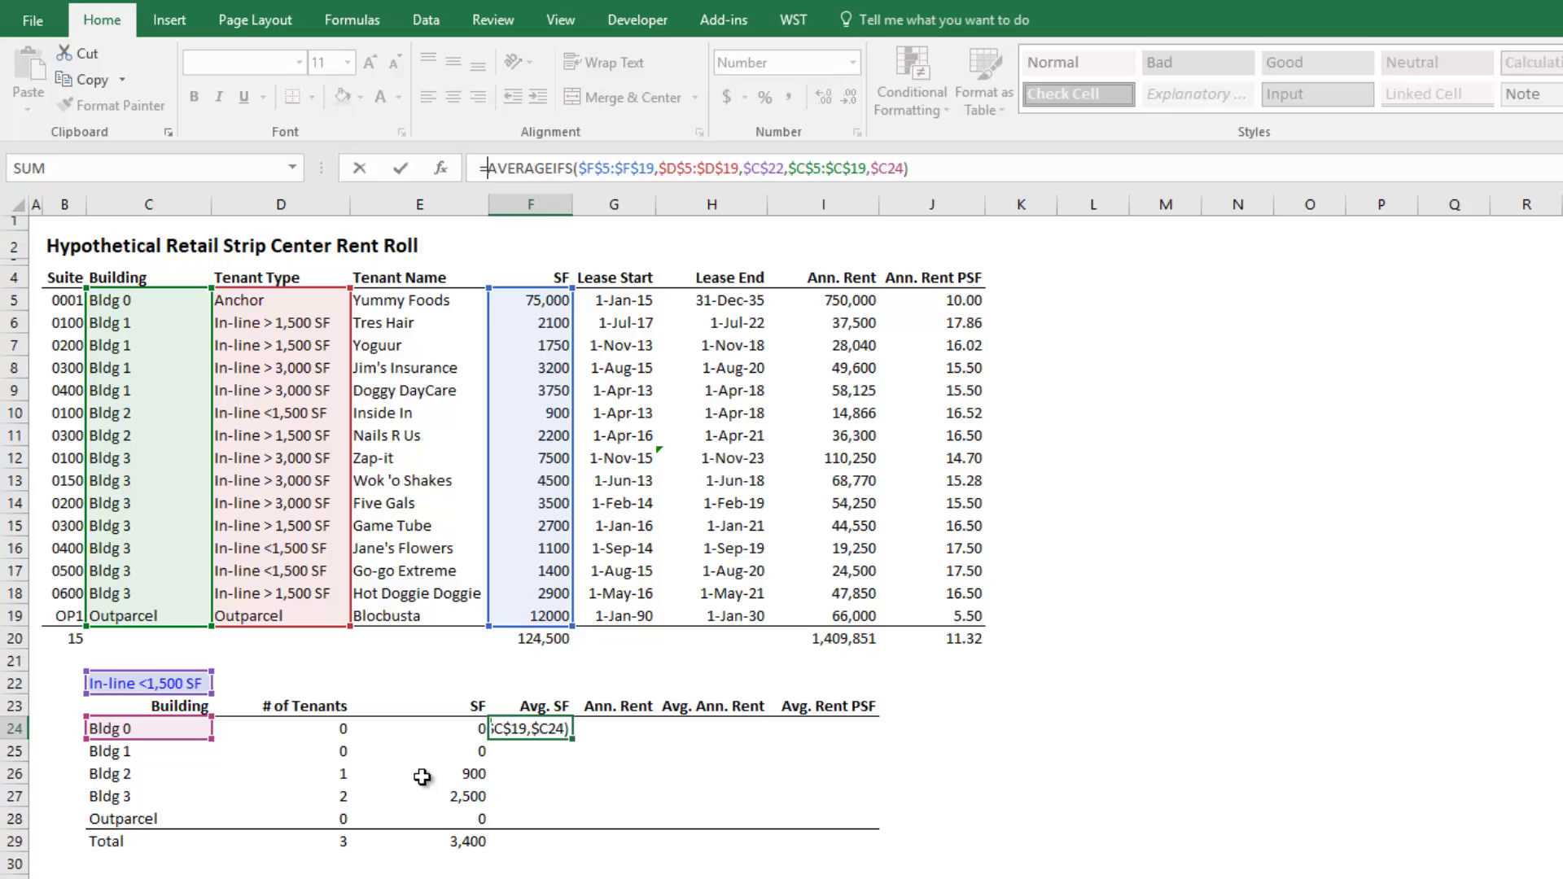
{"action": "type", "text": "iferror"}
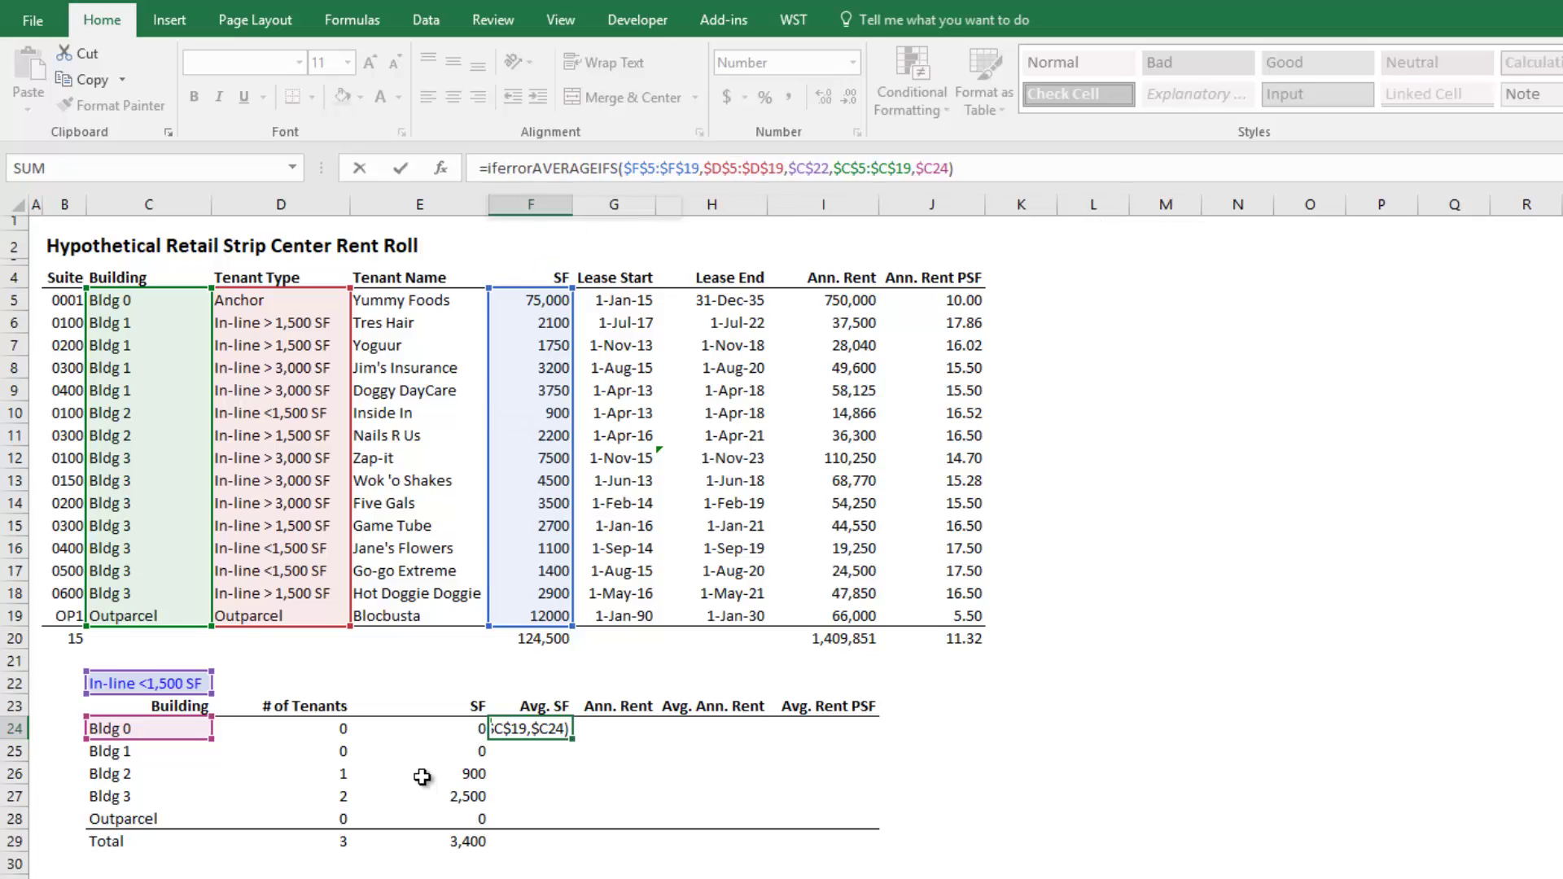
{"action": "type", "text": "("}
{"action": "key", "text": "Right"}
{"action": "key", "text": "Right"}
{"action": "key", "text": "Right"}
{"action": "key", "text": "Right"}
{"action": "key", "text": "Right"}
{"action": "key", "text": "Right"}
{"action": "key", "text": "Right"}
{"action": "key", "text": "Right"}
{"action": "key", "text": "Right"}
{"action": "key", "text": "Right"}
{"action": "key", "text": "Right"}
{"action": "key", "text": "Right"}
{"action": "key", "text": "Right"}
{"action": "key", "text": "Right"}
{"action": "key", "text": "Right"}
{"action": "key", "text": "Right"}
{"action": "key", "text": "Right"}
{"action": "key", "text": "Right"}
{"action": "key", "text": "Right"}
{"action": "key", "text": "Right"}
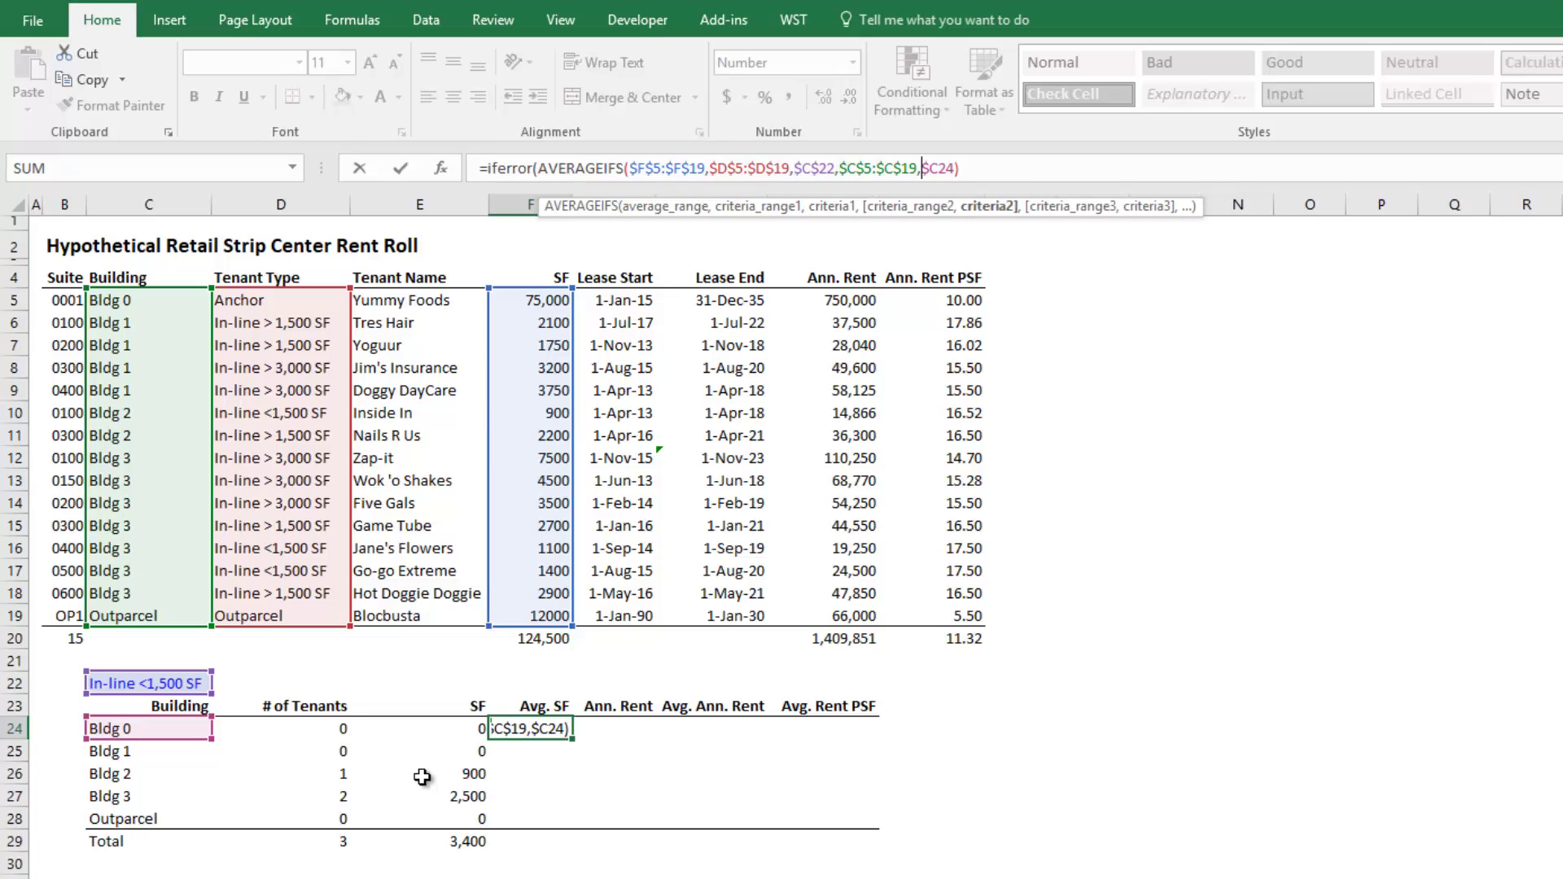
{"action": "key", "text": "Right"}
{"action": "key", "text": "Right"}
{"action": "key", "text": "Right"}
{"action": "key", "text": "Right"}
{"action": "key", "text": "Right"}
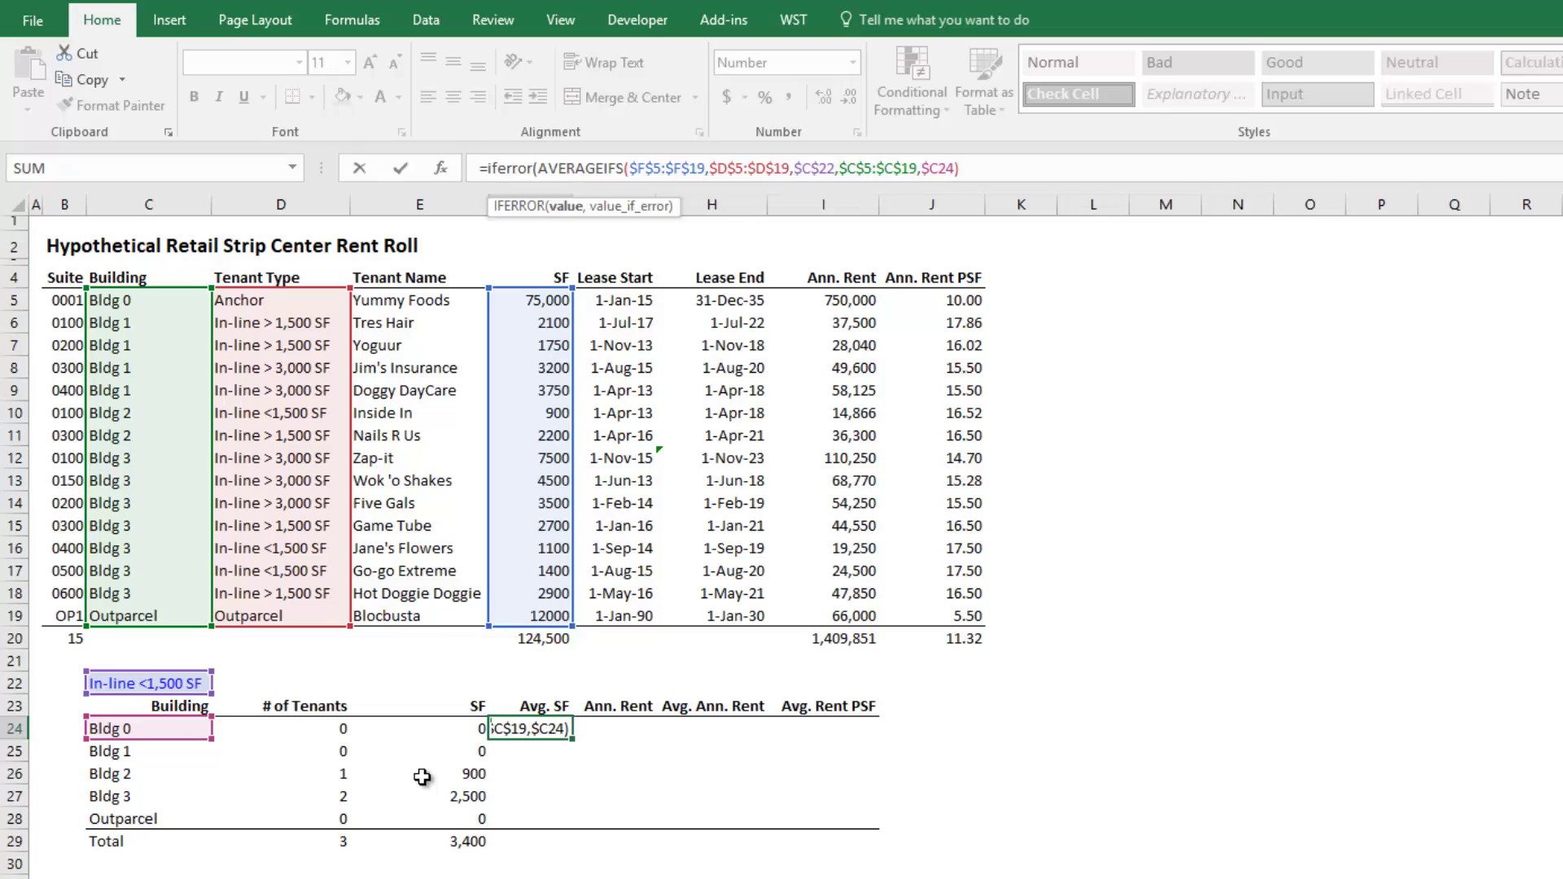
{"action": "type", "text": ","}
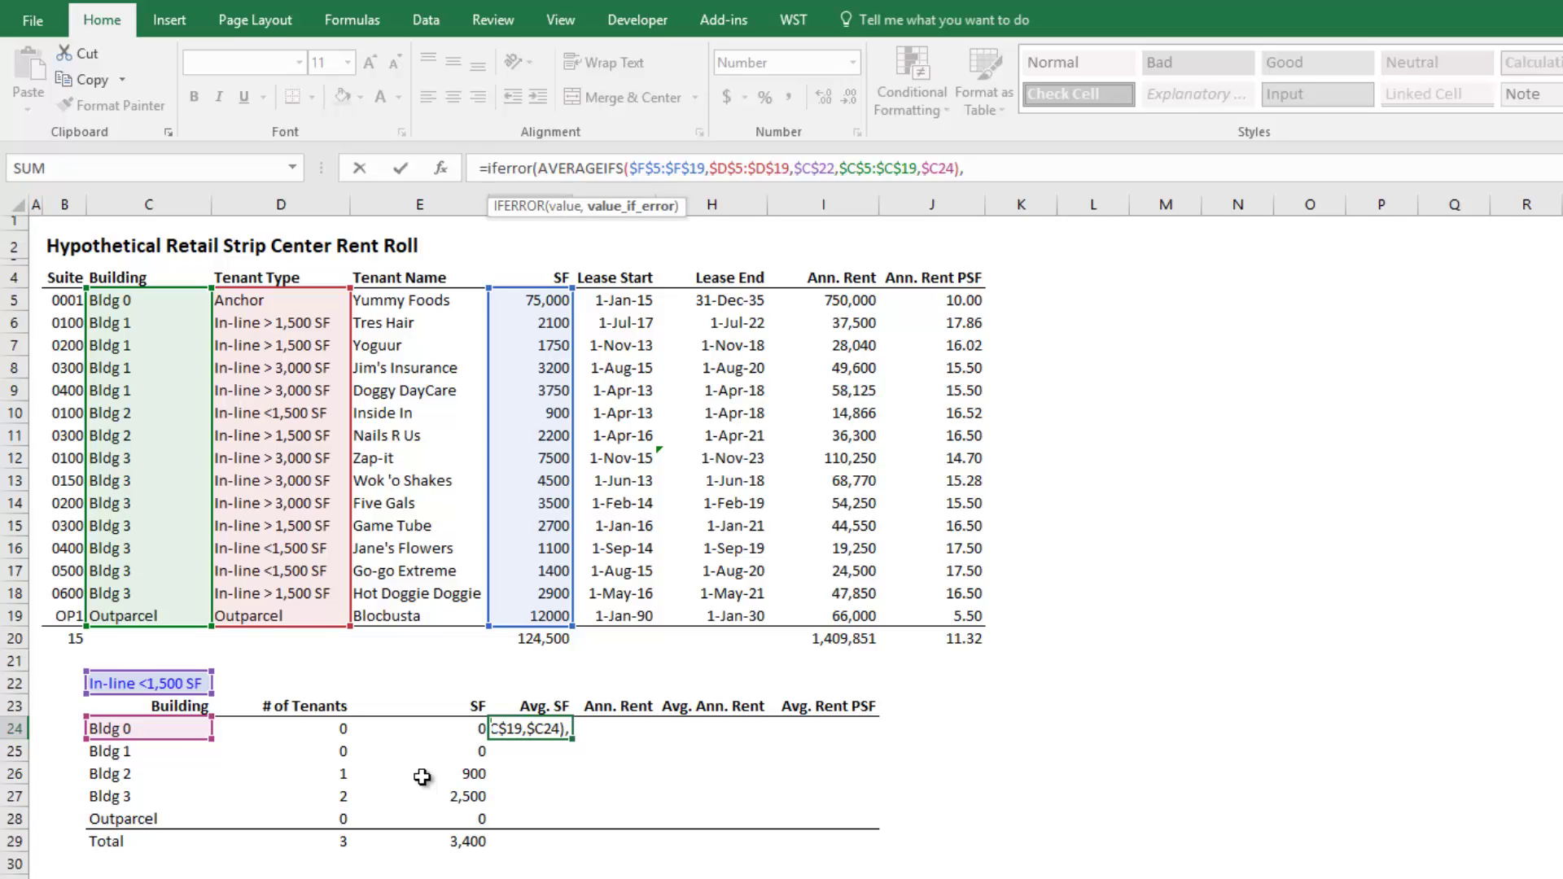
{"action": "type", "text": "0)"}
{"action": "key", "text": "Return"}
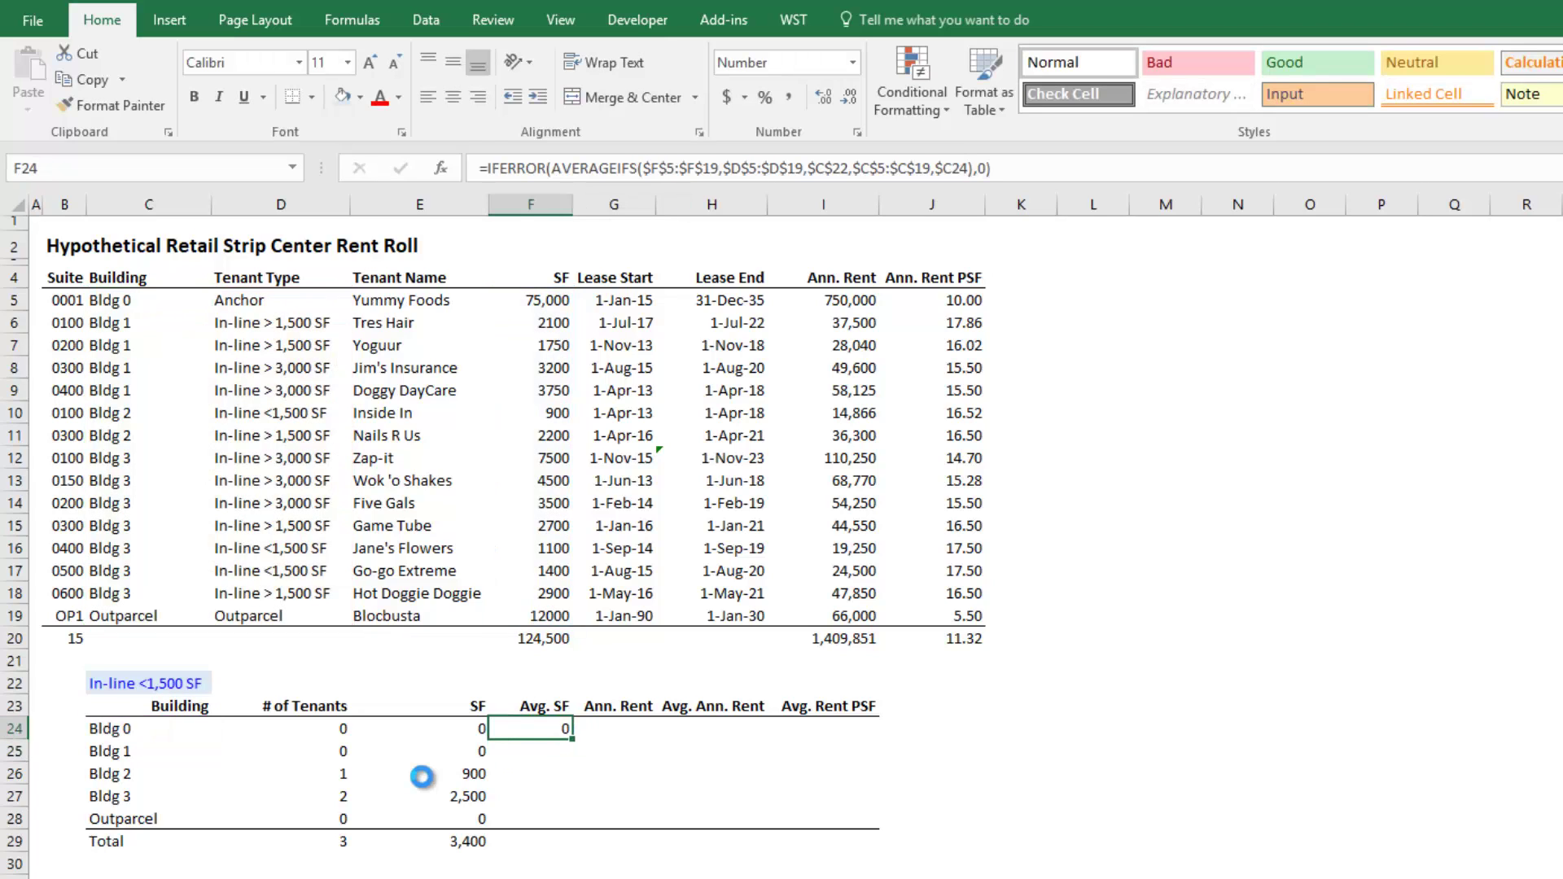
Copy the F24 average formula into F25:F28 for the remaining buildings.
{"action": "key", "text": "ctrl+c"}
{"action": "key", "text": "Down"}
{"action": "key", "text": "shift+Down"}
{"action": "key", "text": "shift+Down"}
{"action": "key", "text": "shift+Down"}
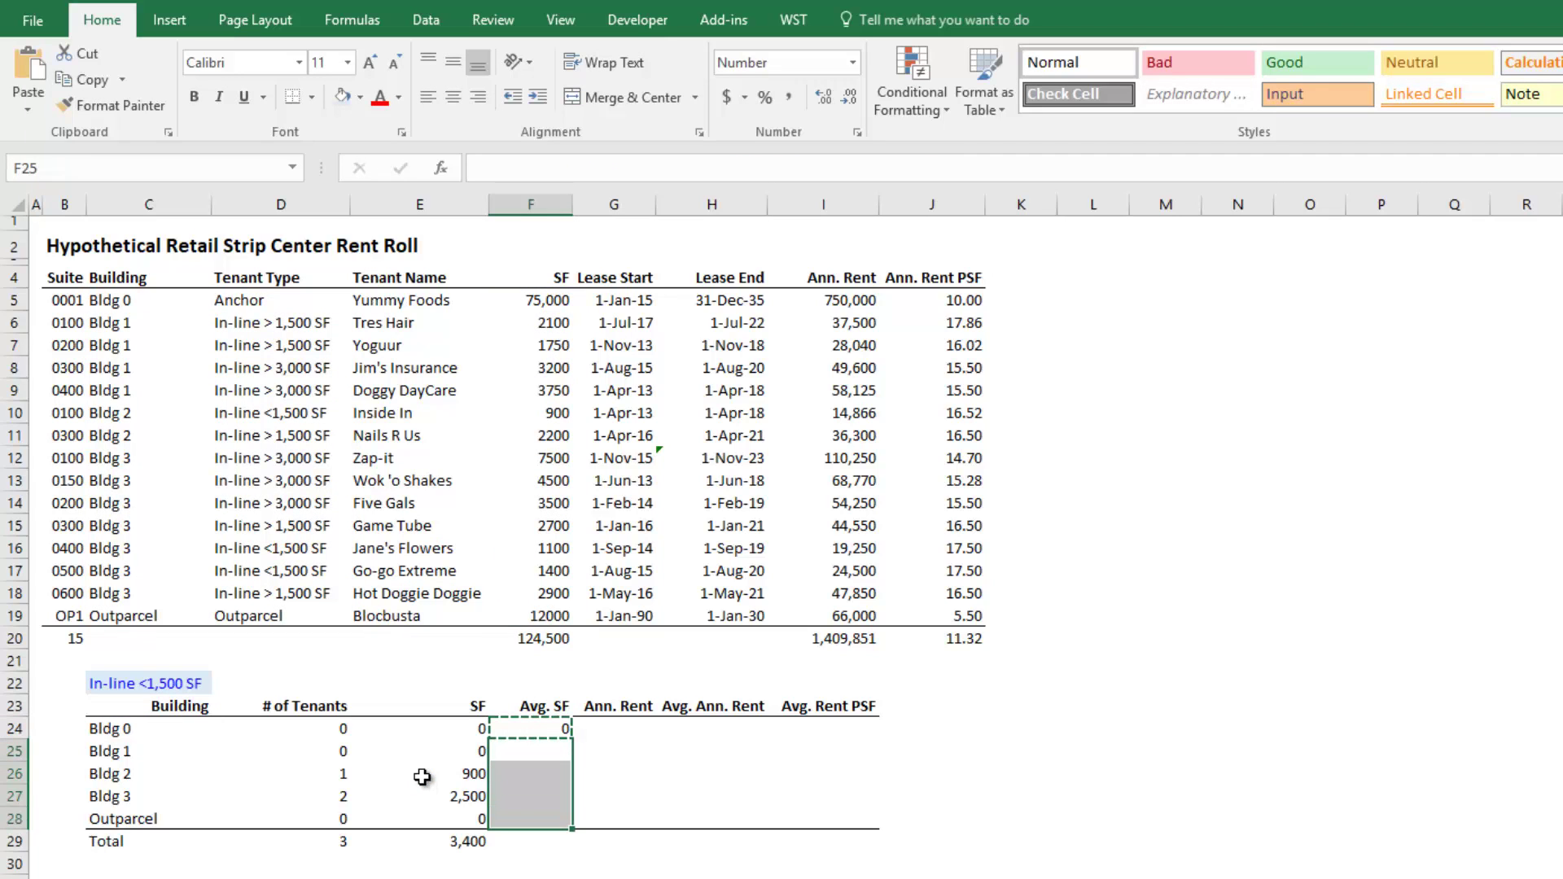
{"action": "key", "text": "ctrl+v"}
{"action": "key", "text": "Escape"}
{"action": "key", "text": "Down"}
{"action": "key", "text": "Down"}
{"action": "key", "text": "Down"}
{"action": "key", "text": "Down"}
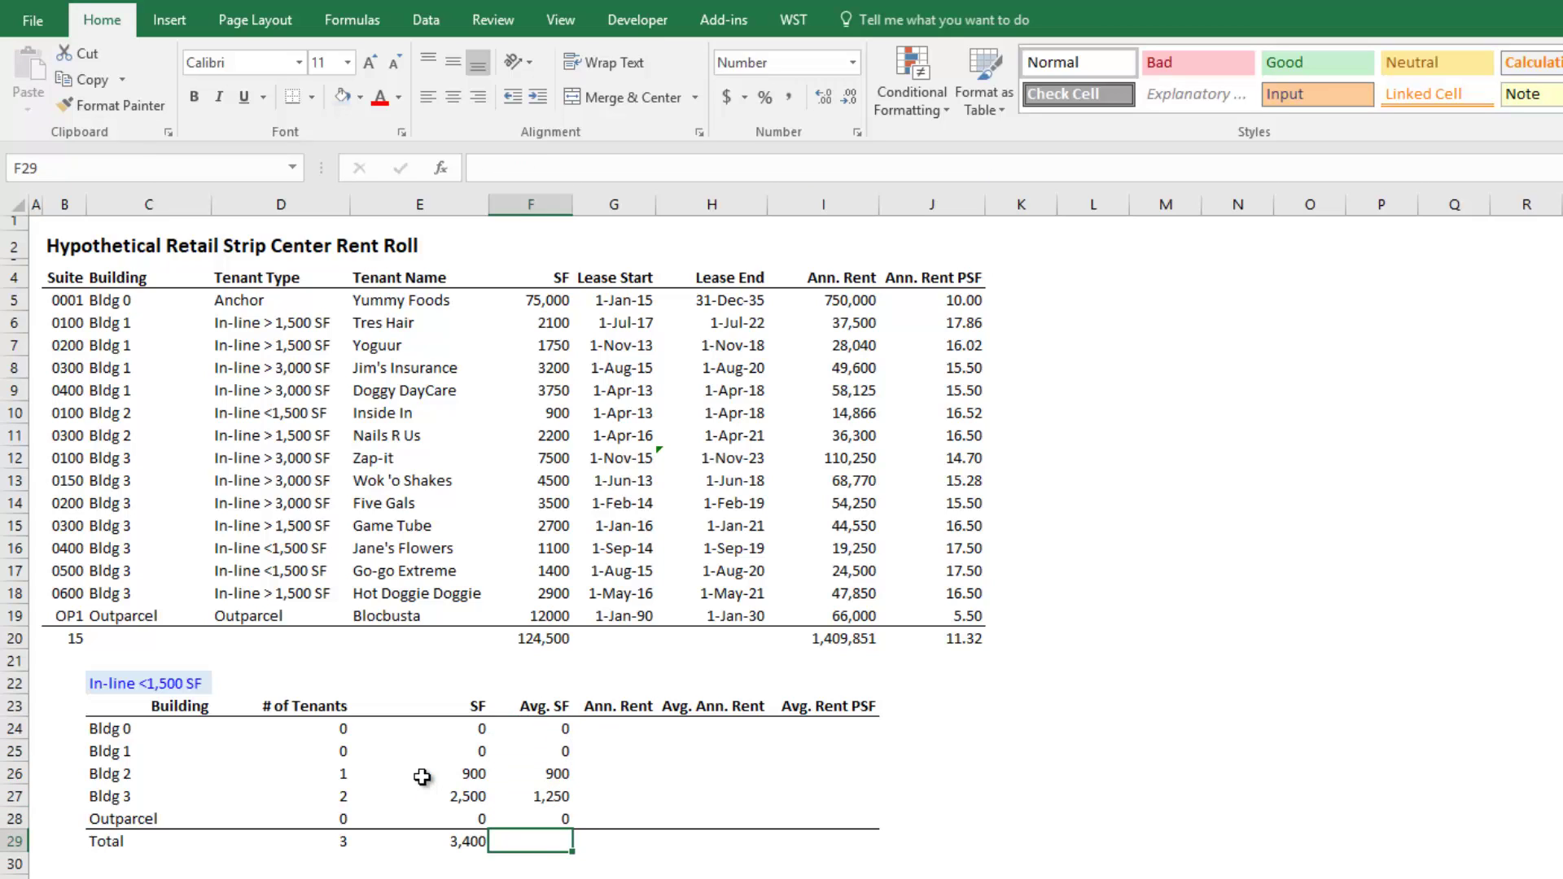
Enter =SUMPRODUCT(F24:F28,D24:D28)/D29 in F29 as a weighted average.
{"action": "type", "text": "="}
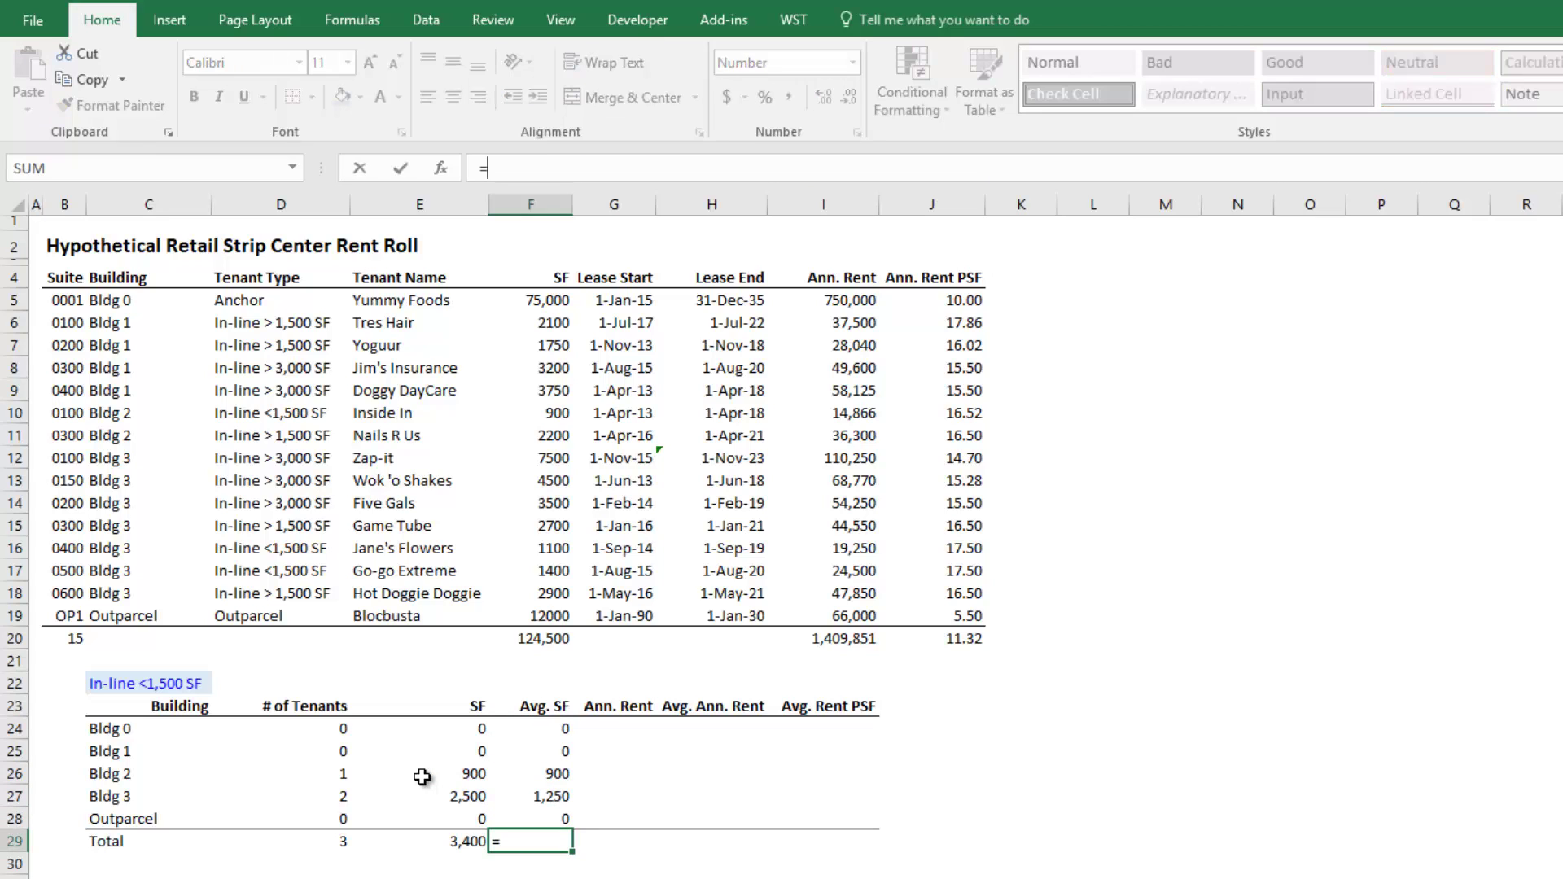
{"action": "type", "text": "sumproduct"}
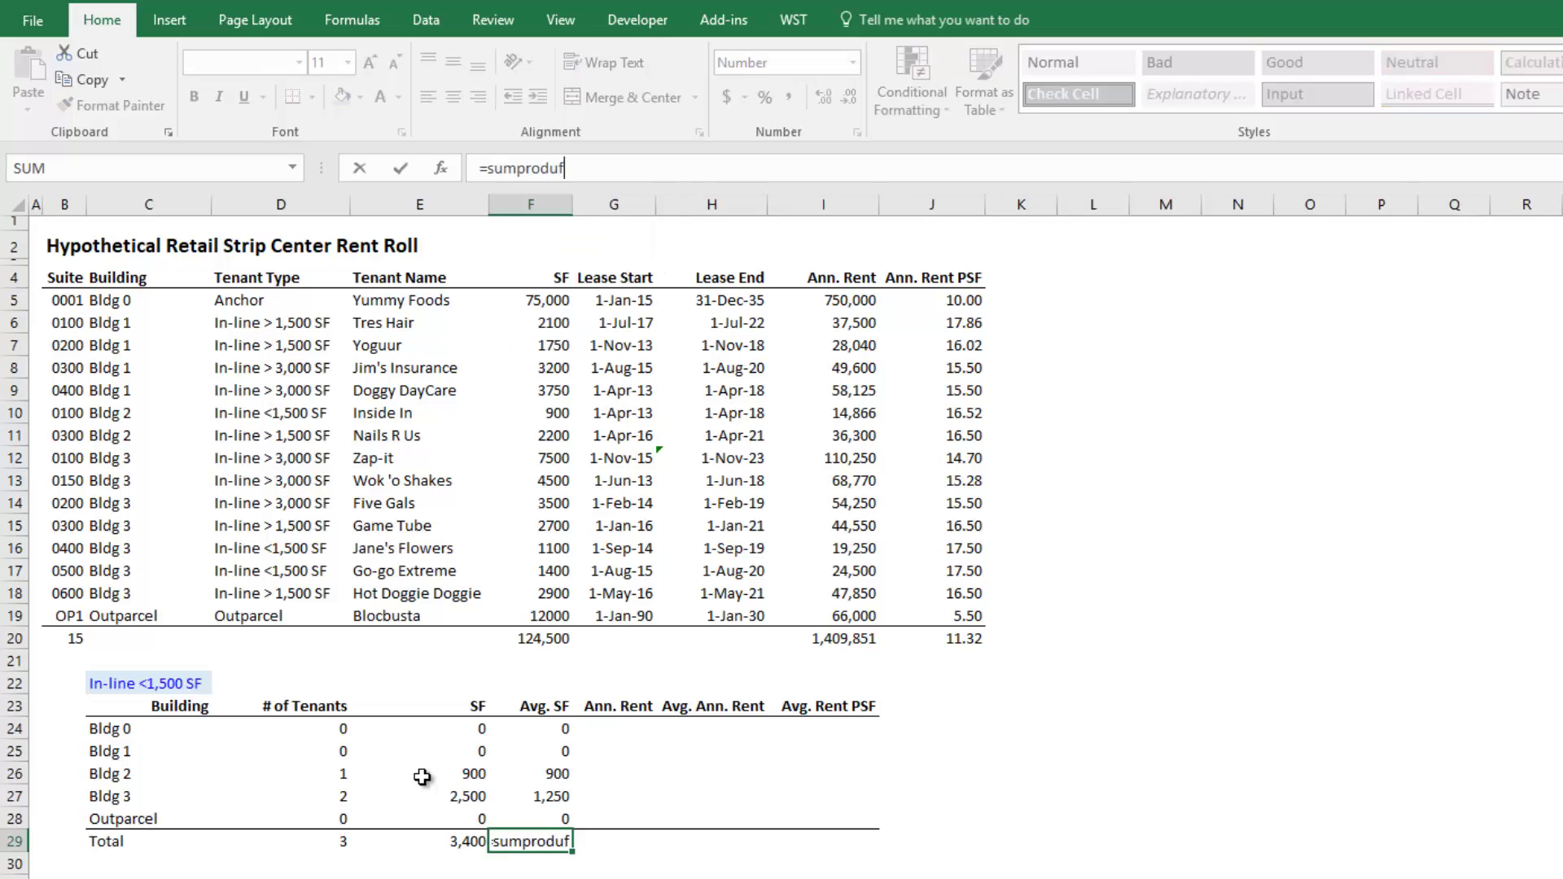
{"action": "key", "text": "Tab"}
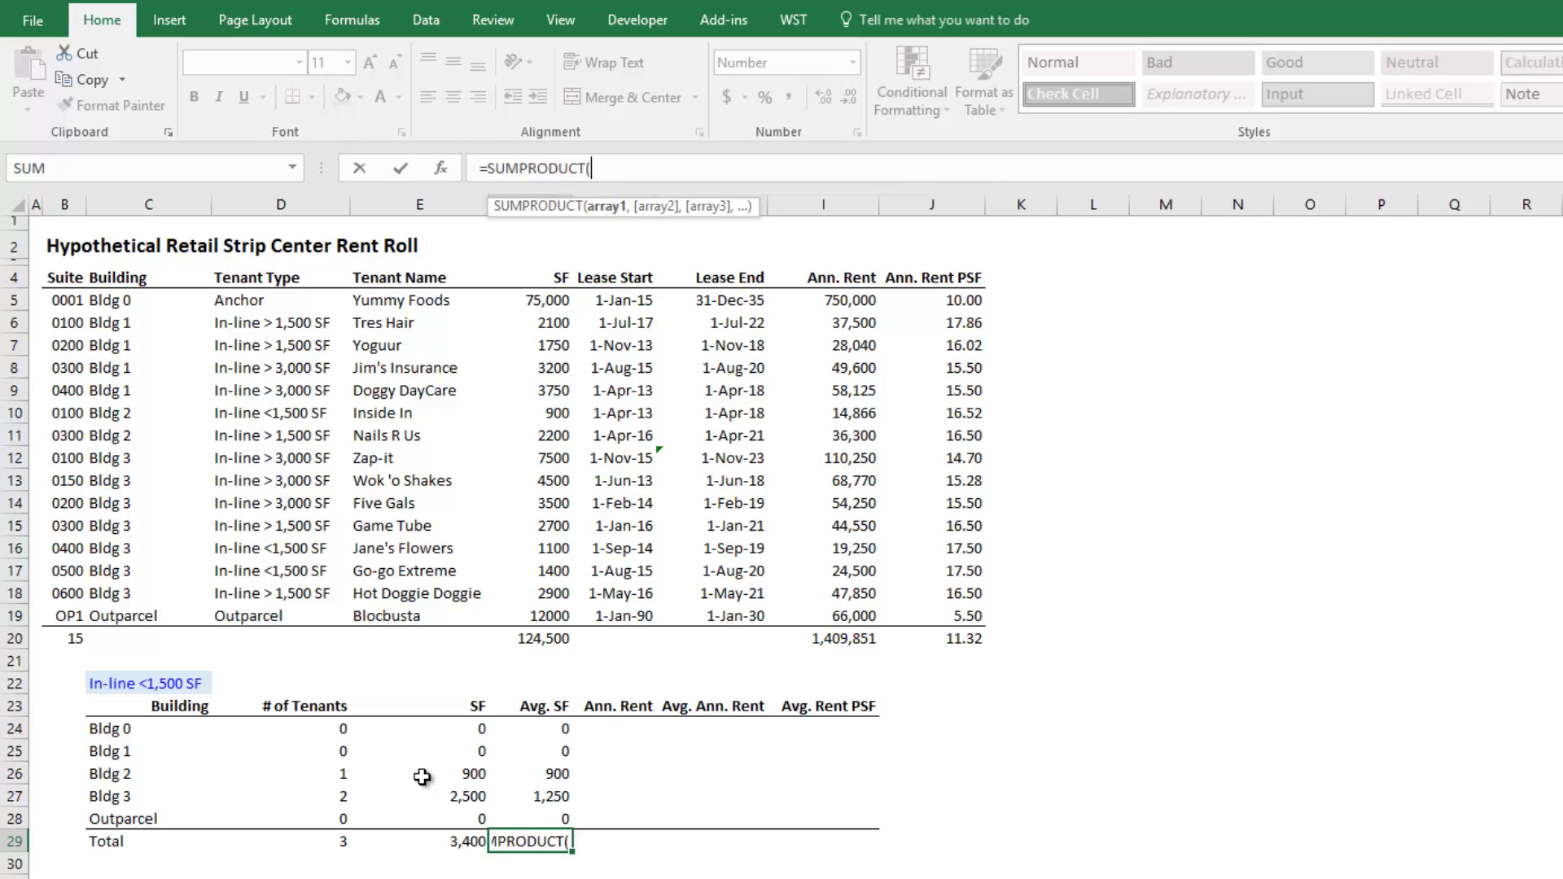
{"action": "key", "text": "Up"}
{"action": "key", "text": "shift+Up"}
{"action": "key", "text": "shift+Up"}
{"action": "key", "text": "shift+Up"}
{"action": "key", "text": "shift+Up"}
{"action": "type", "text": ","}
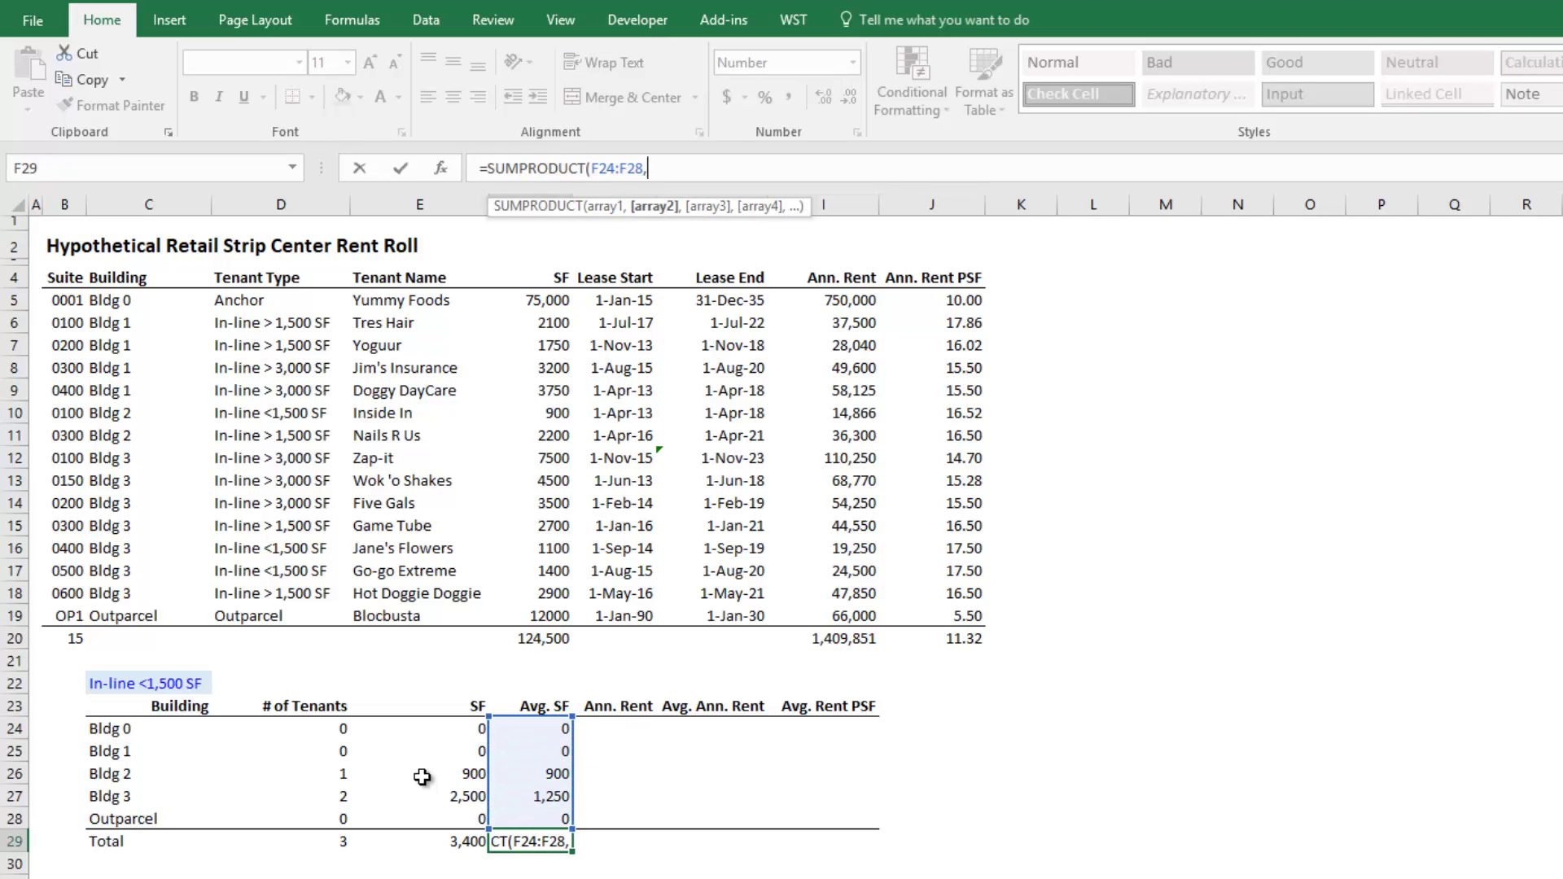
{"action": "key", "text": "Left"}
{"action": "key", "text": "Left"}
{"action": "key", "text": "Up"}
{"action": "key", "text": "shift+Up"}
{"action": "key", "text": "shift+Up"}
{"action": "key", "text": "shift+Up"}
{"action": "key", "text": "shift+Up"}
{"action": "type", "text": ")"}
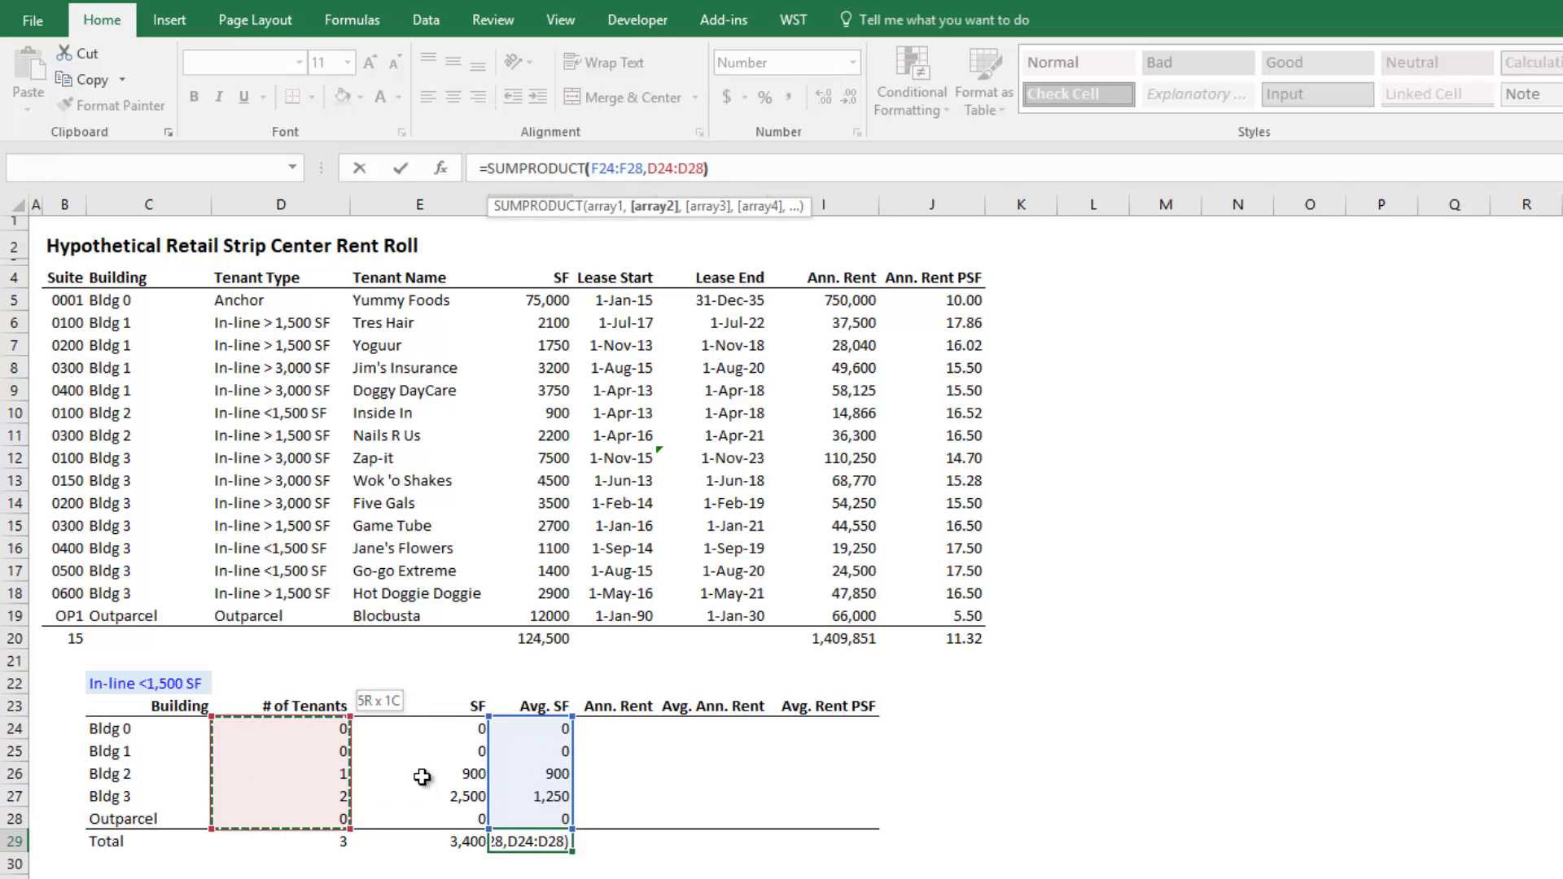
{"action": "type", "text": "/"}
{"action": "key", "text": "Left"}
{"action": "key", "text": "Left"}
{"action": "key", "text": "Left"}
{"action": "key", "text": "Right"}
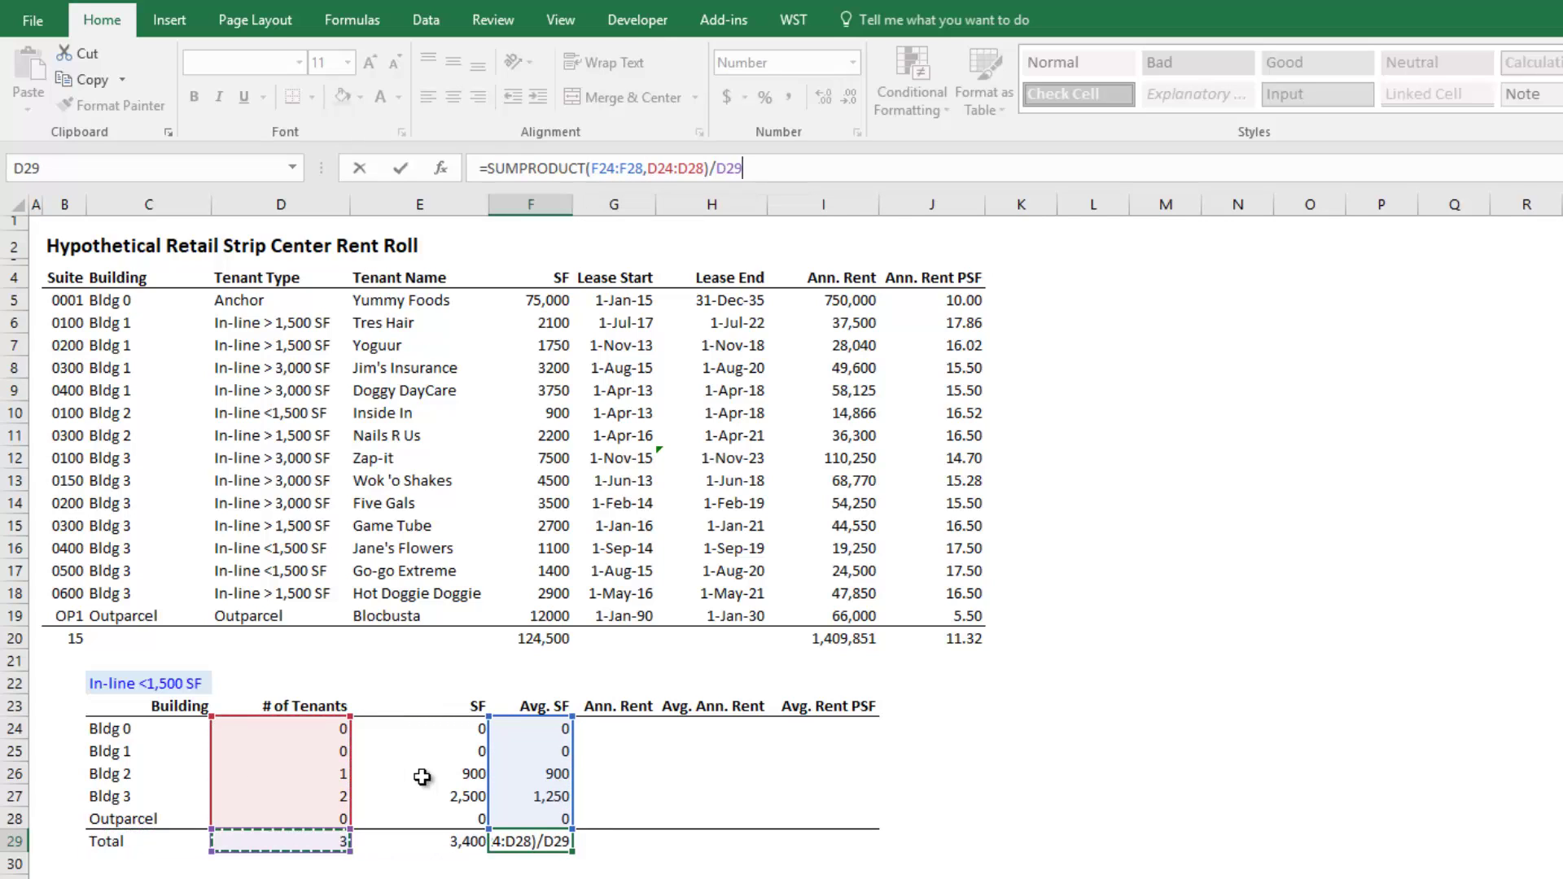
{"action": "key", "text": "ctrl+Return"}
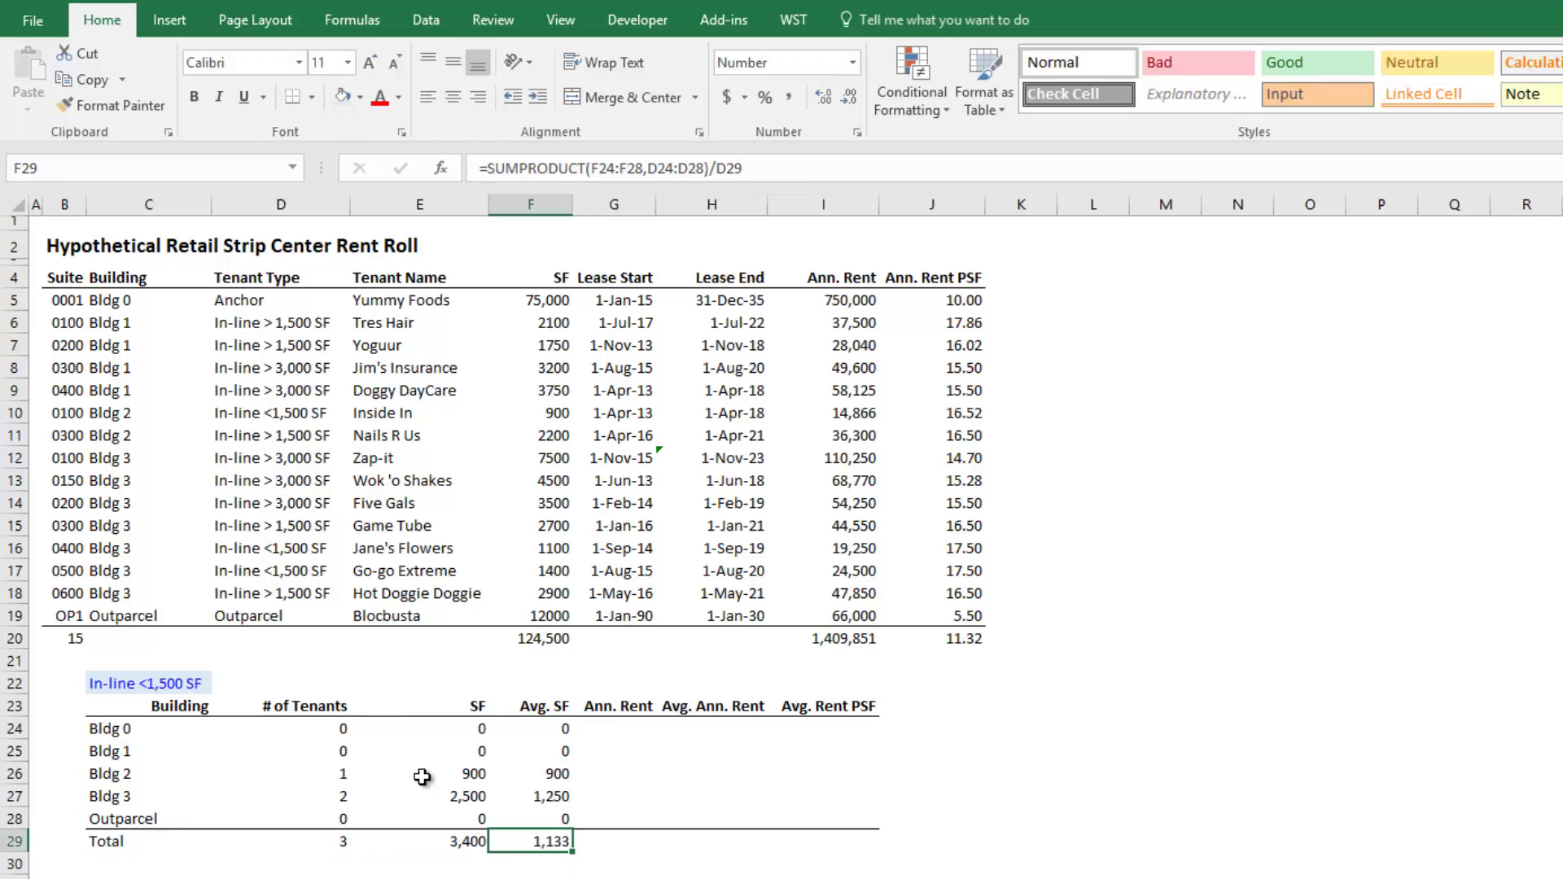
Replace F29 with =E29/D29, giving an overall average of 1,133 SF.
{"action": "key", "text": "Up"}
{"action": "key", "text": "Up"}
{"action": "key", "text": "Left"}
{"action": "key", "text": "Left"}
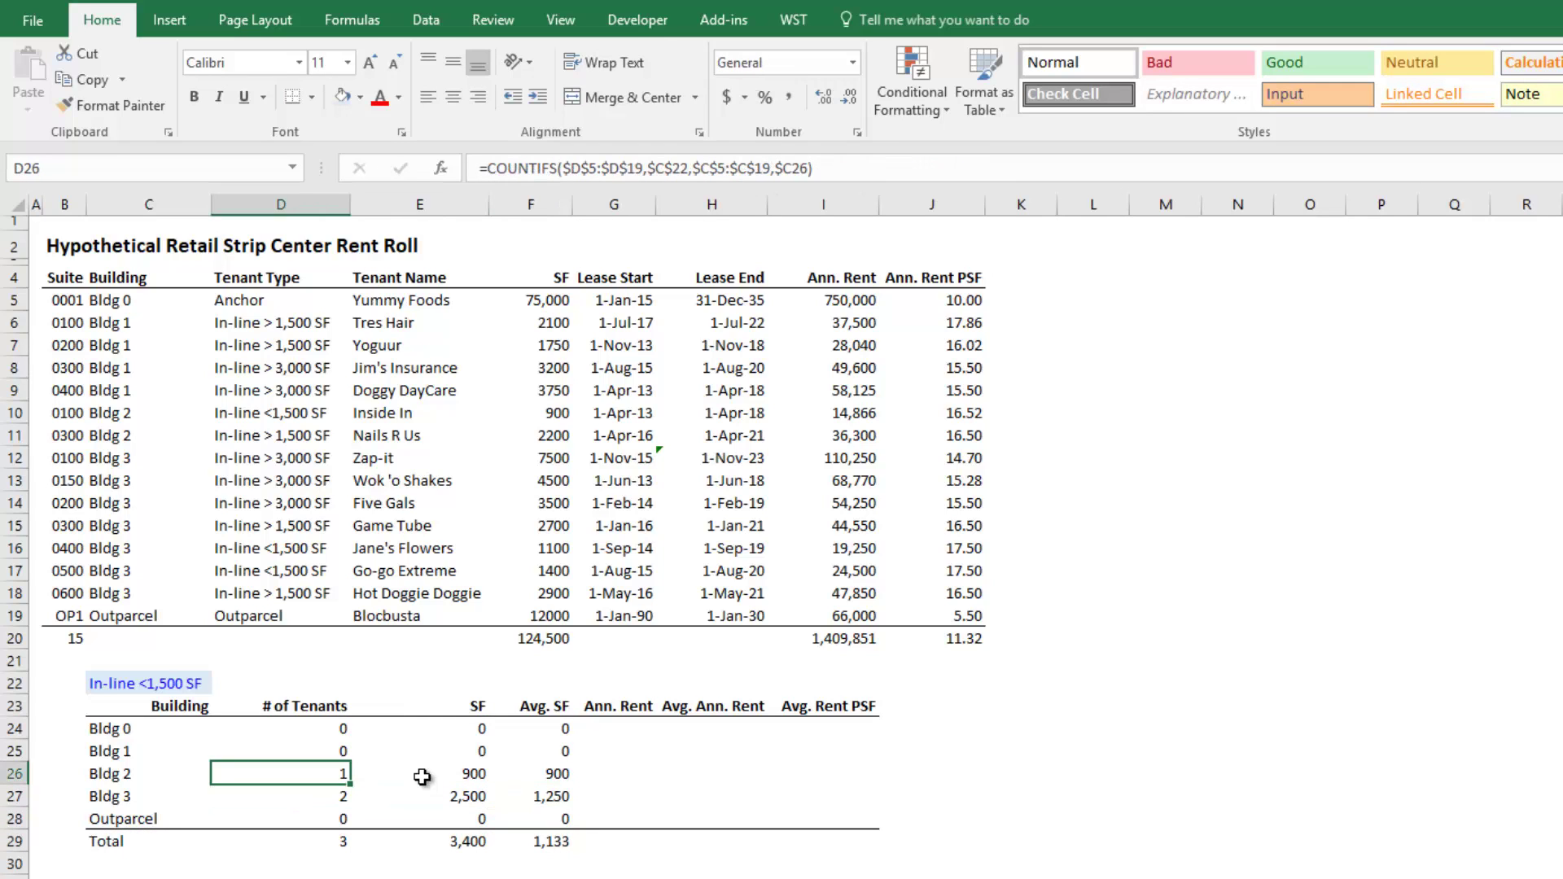
{"action": "key", "text": "Down"}
{"action": "key", "text": "Down"}
{"action": "key", "text": "Right"}
{"action": "key", "text": "Right"}
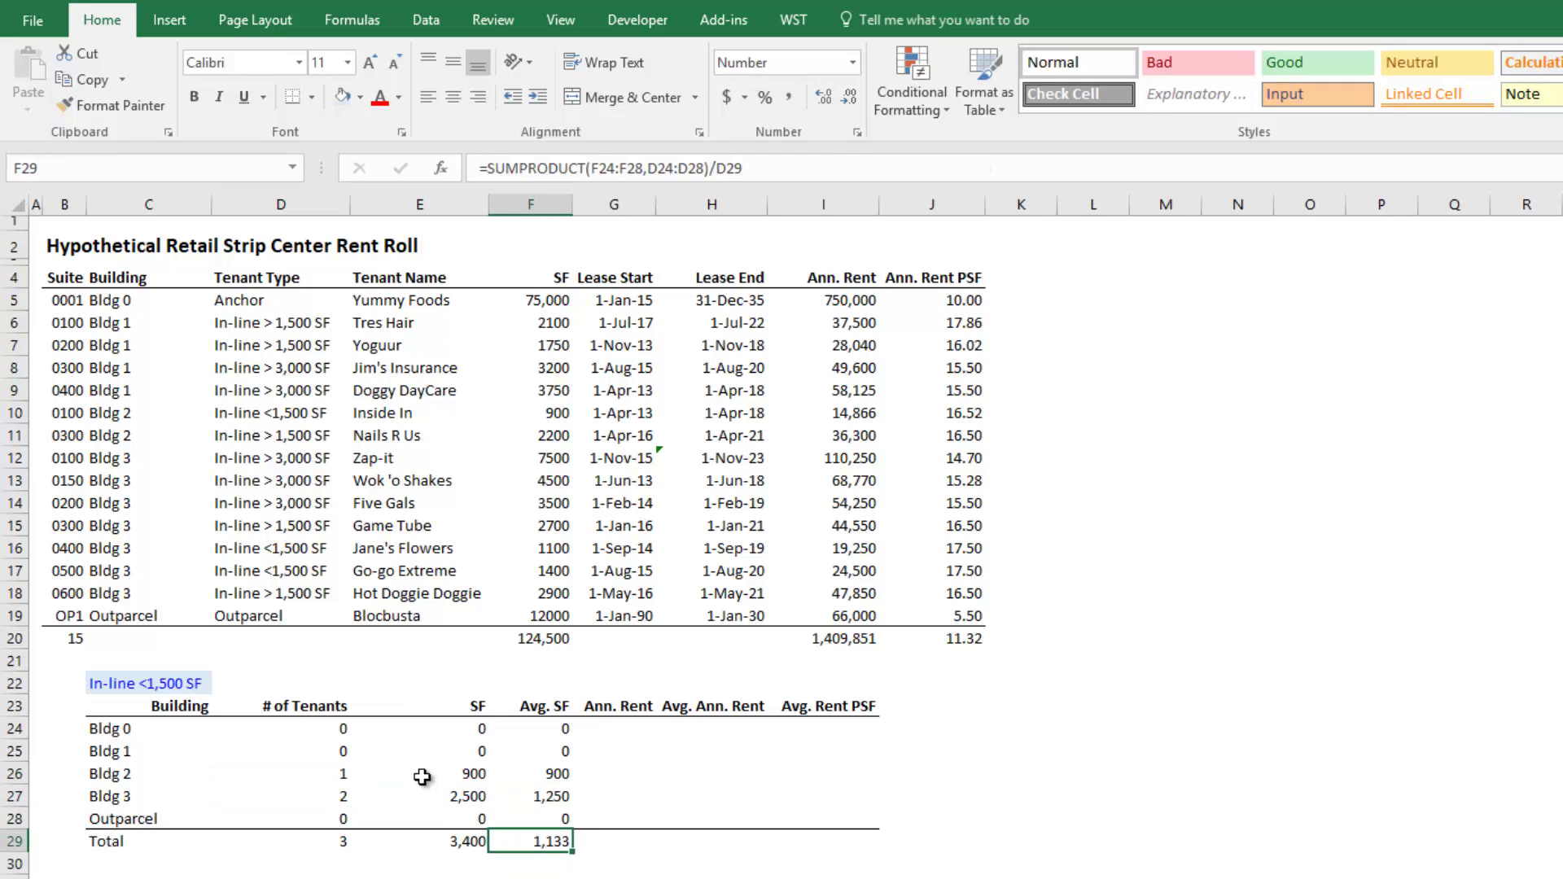
{"action": "type", "text": "="}
{"action": "key", "text": "Left"}
{"action": "type", "text": "/"}
{"action": "key", "text": "Left"}
{"action": "key", "text": "Left"}
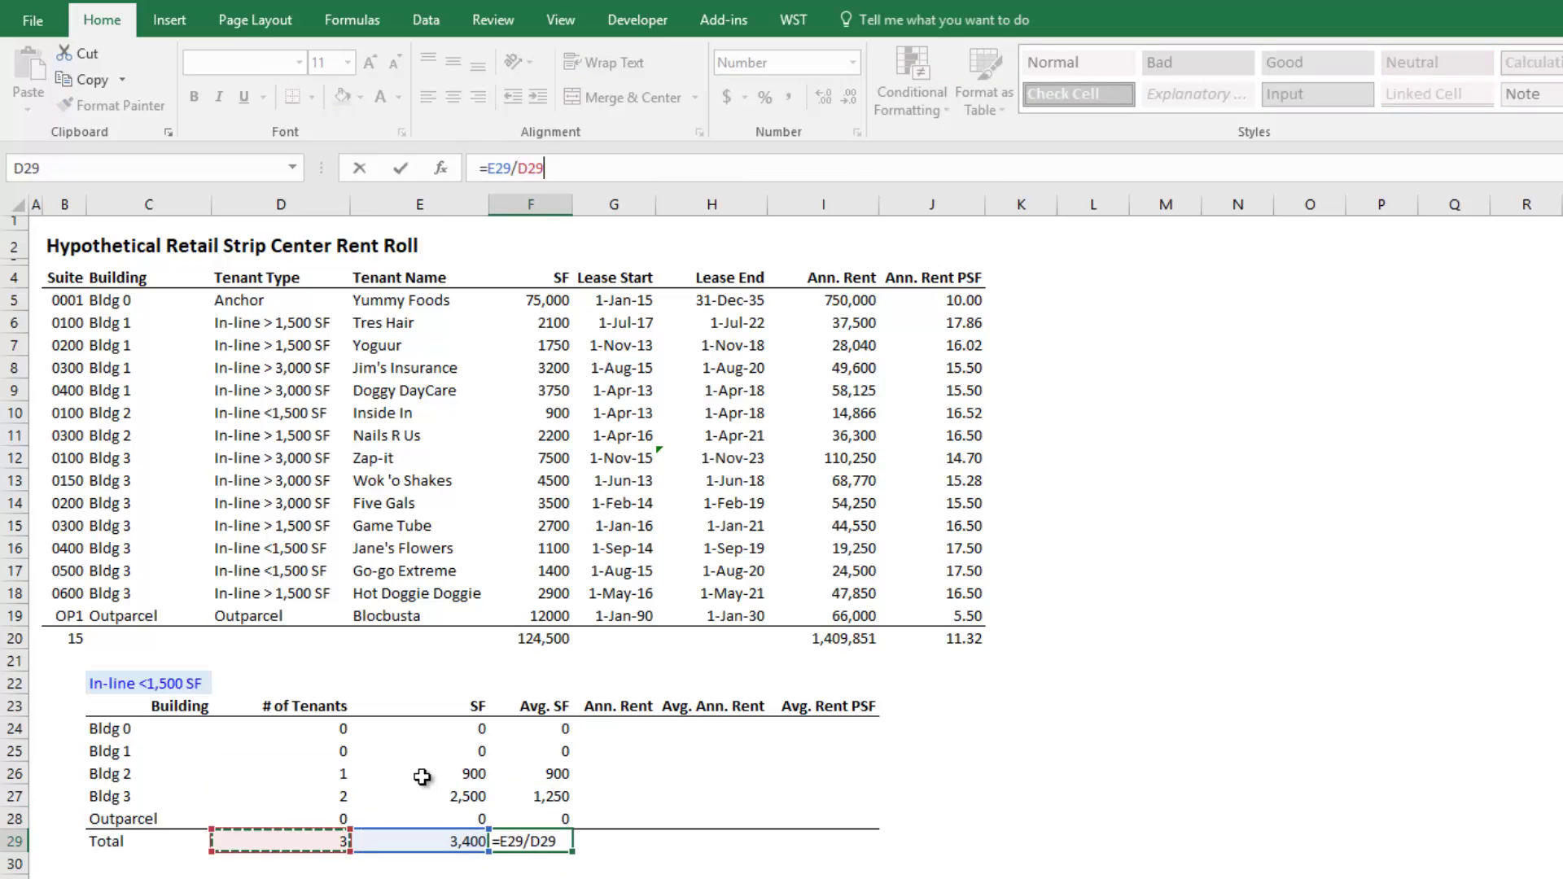
{"action": "key", "text": "Return"}
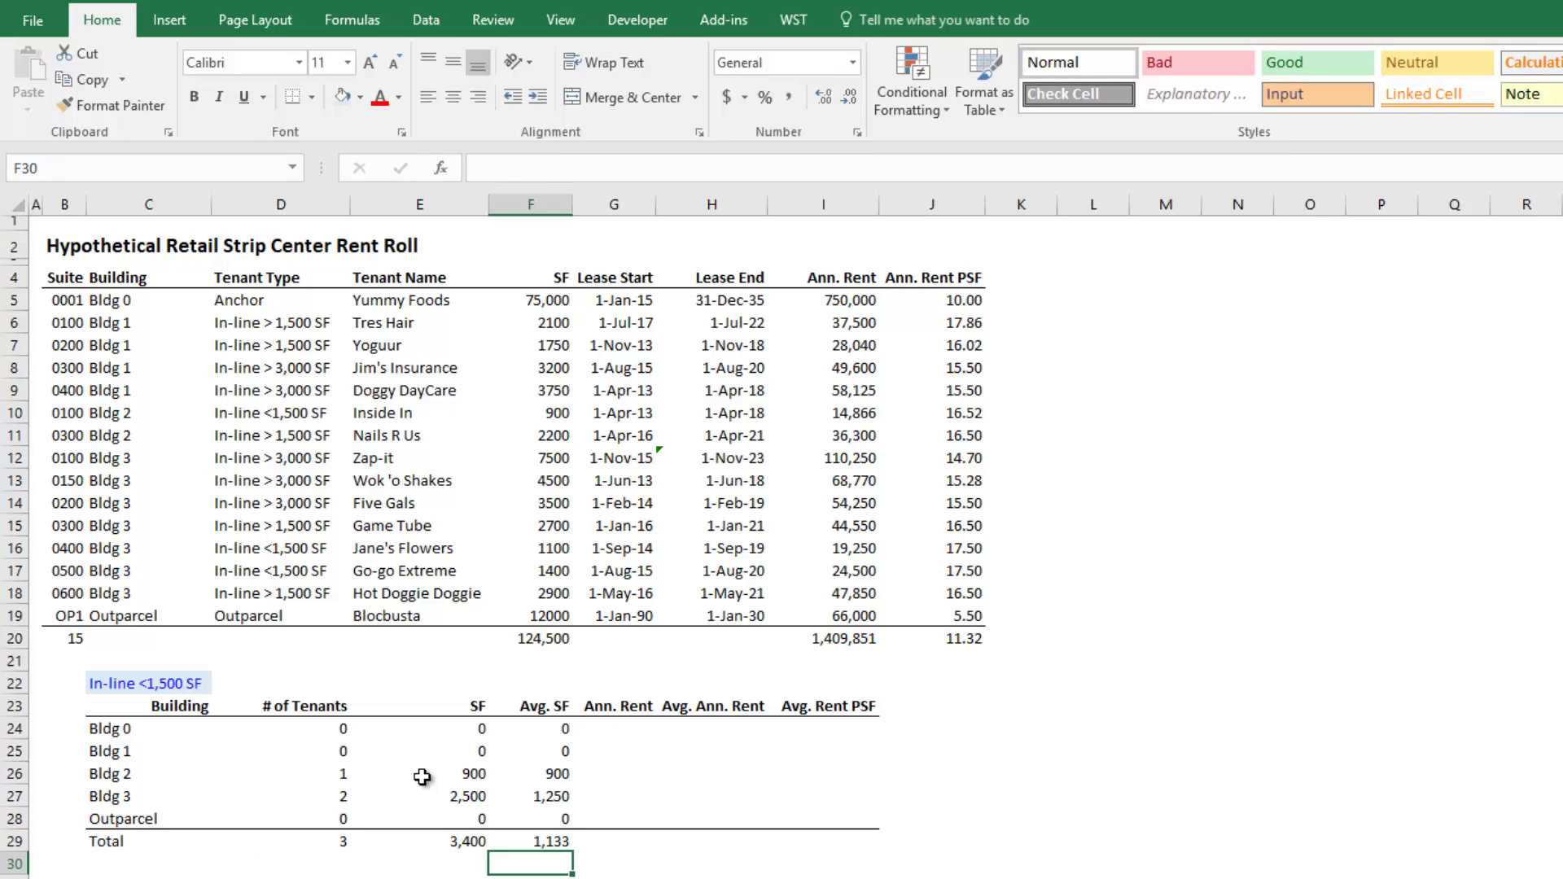
{"action": "key", "text": "Up"}
{"action": "key", "text": "Up"}
{"action": "key", "text": "Up"}
{"action": "key", "text": "Up"}
{"action": "key", "text": "Up"}
{"action": "key", "text": "Up"}
{"action": "key", "text": "Right"}
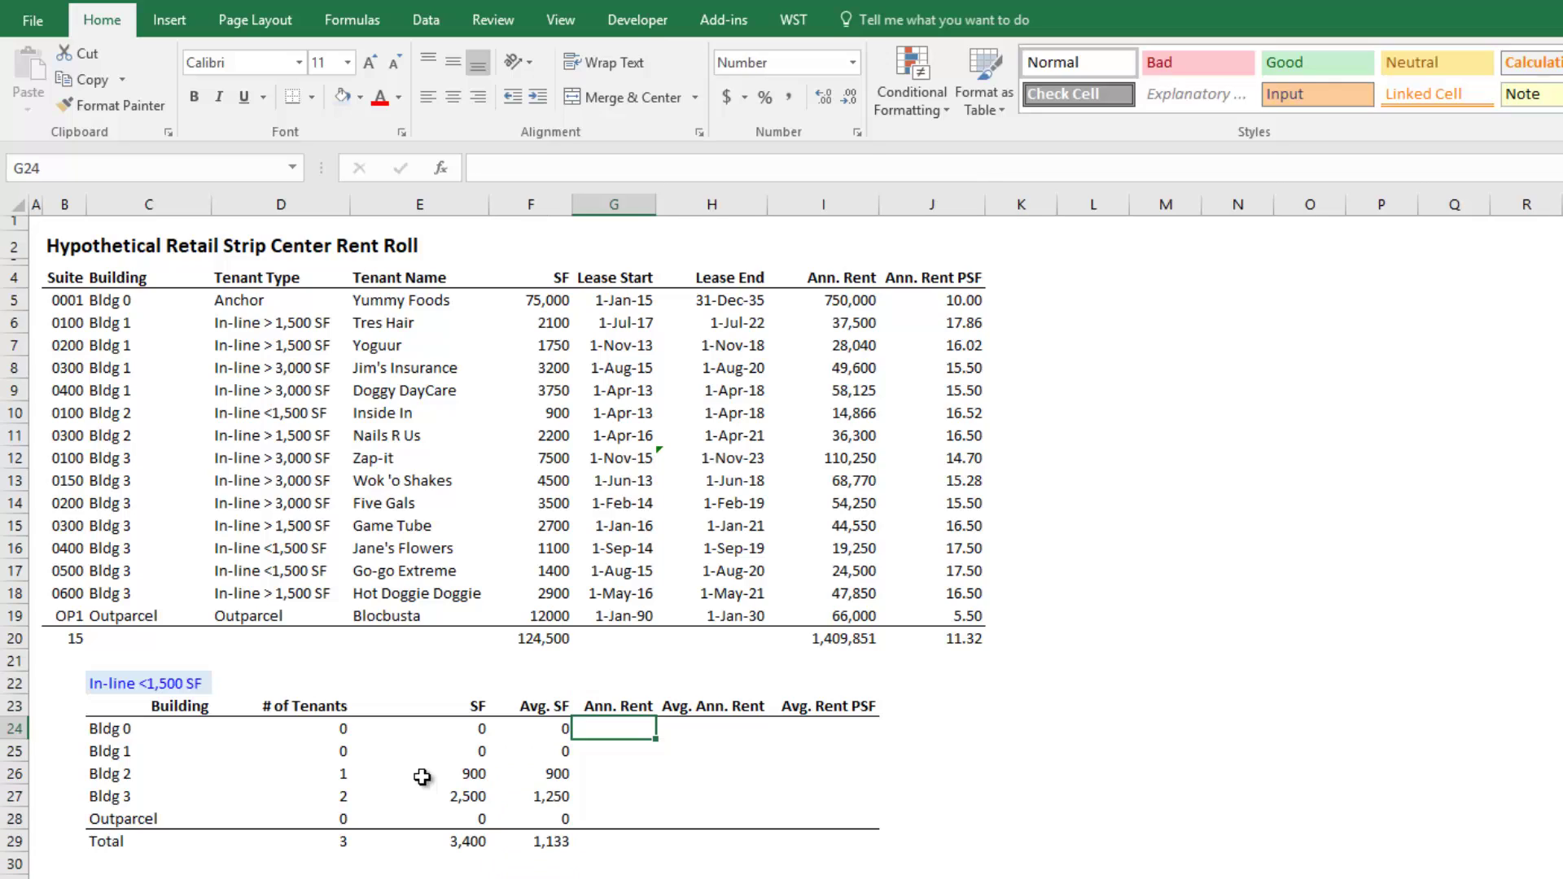